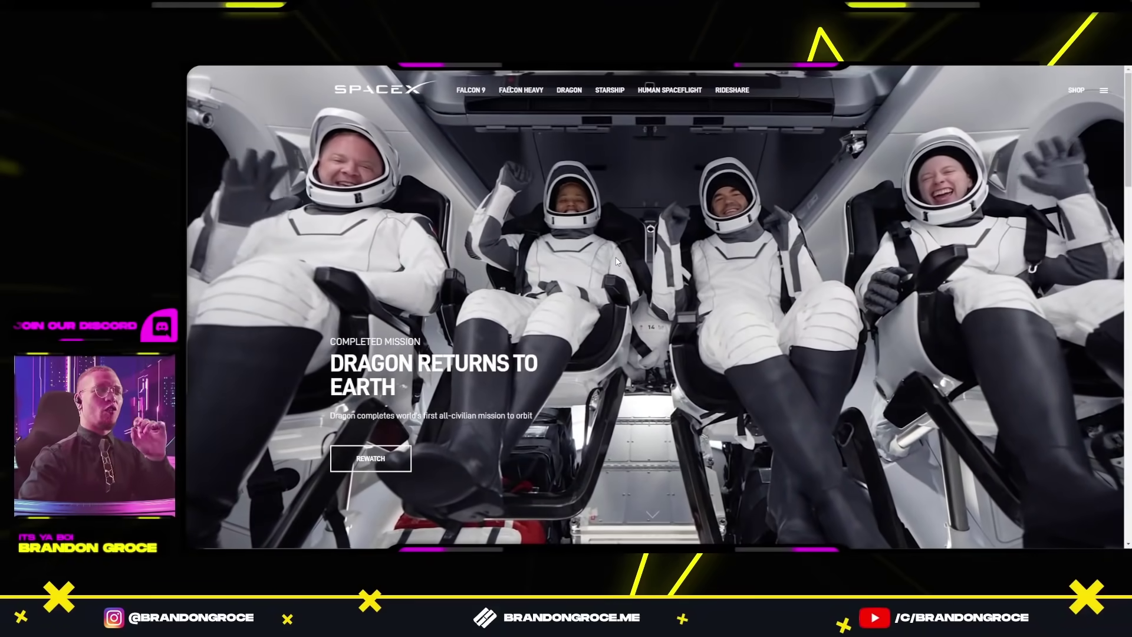
Step: Scroll the SpaceX homepage down to the Starlink Mission section and back up
scroll(613, 257, "down", 5)
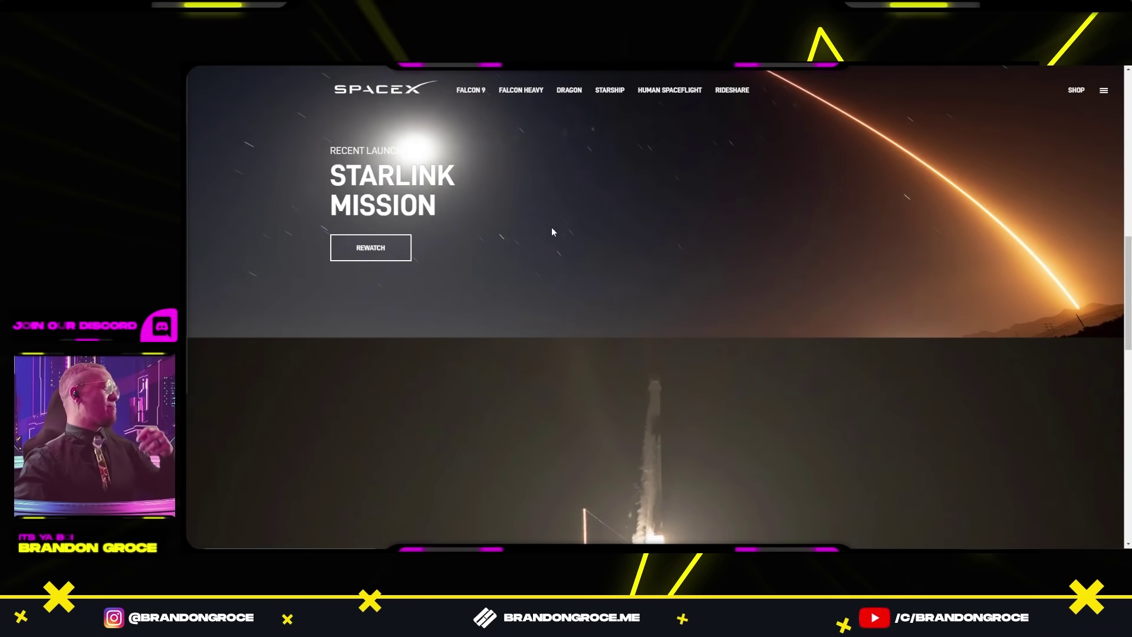
scroll(554, 231, "up", 2)
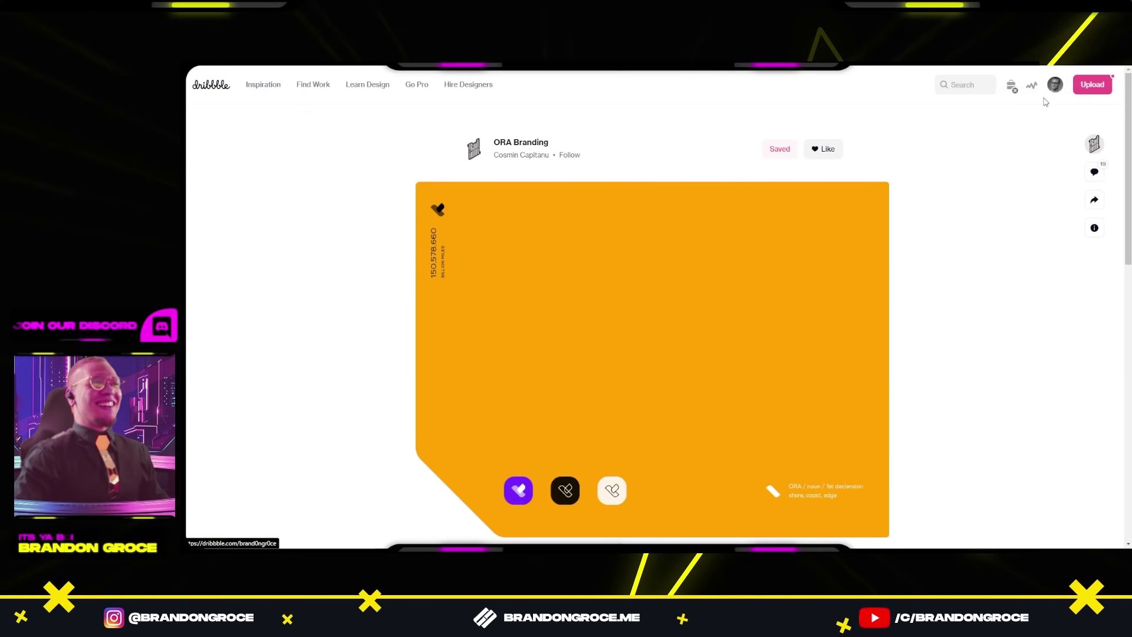
Step: Open the Space X collection from the Dribbble profile's likes and collections
mouse_move(1055, 84)
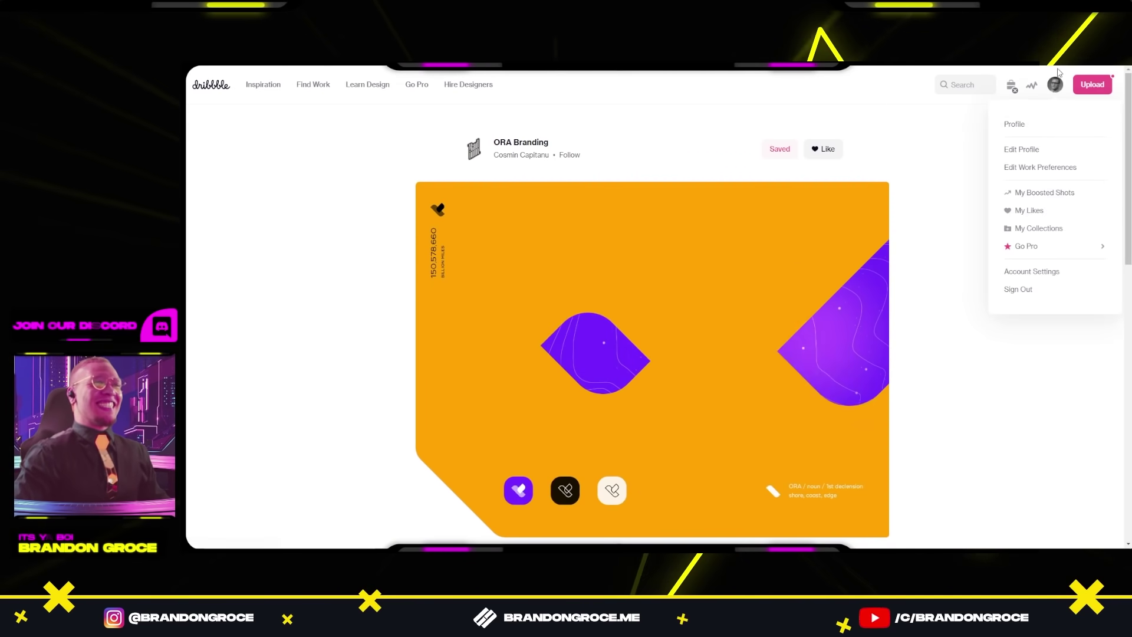
left_click(1036, 210)
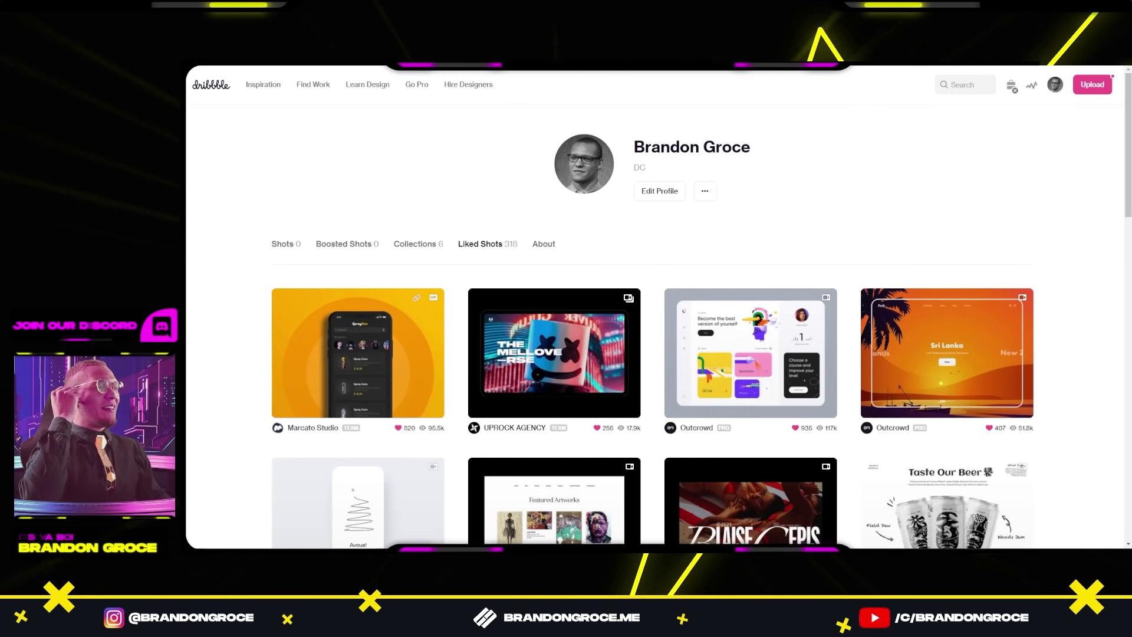
scroll(934, 236, "down", 3)
scroll(882, 177, "up", 3)
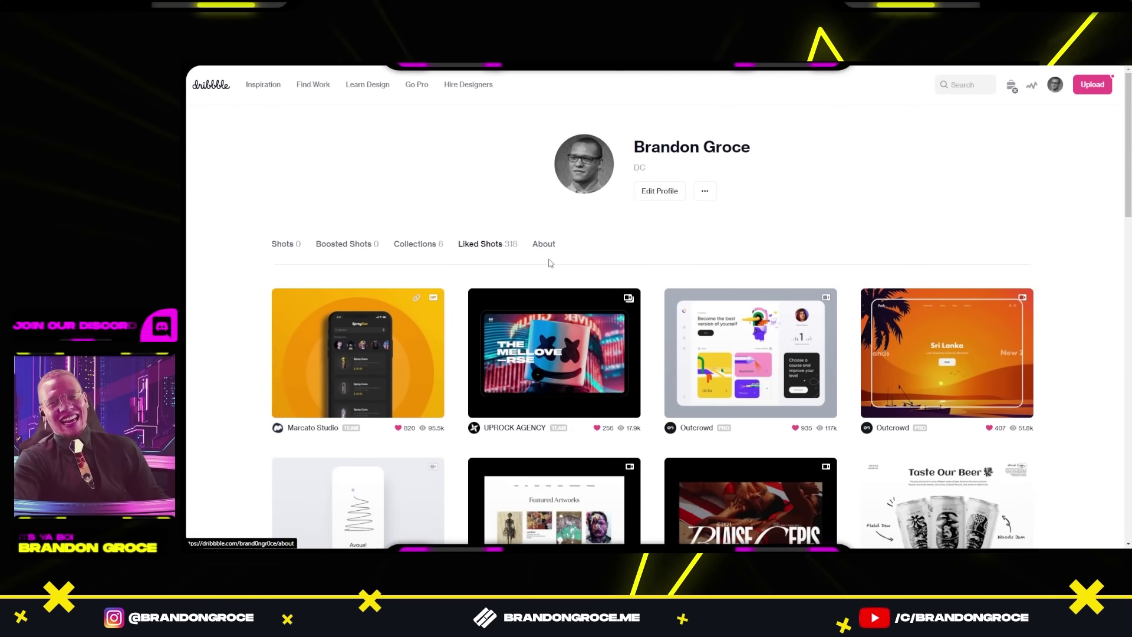
left_click(434, 246)
left_click(424, 301)
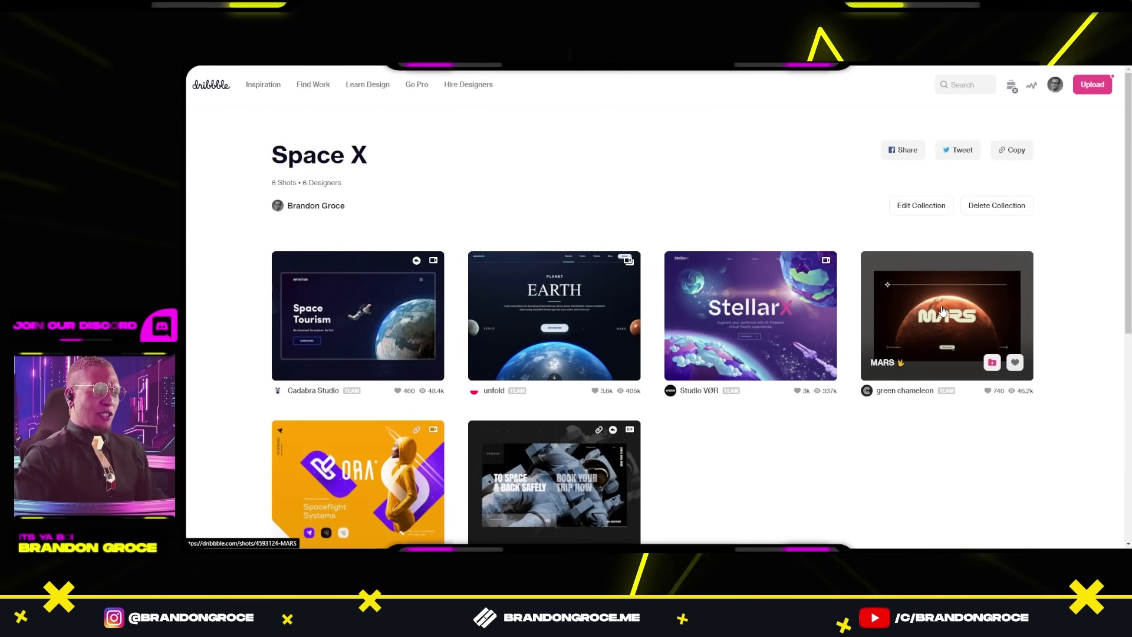
Step: Open the MARS shot and view its animation in the full media viewer
left_click(942, 311)
scroll(850, 322, "down", 1)
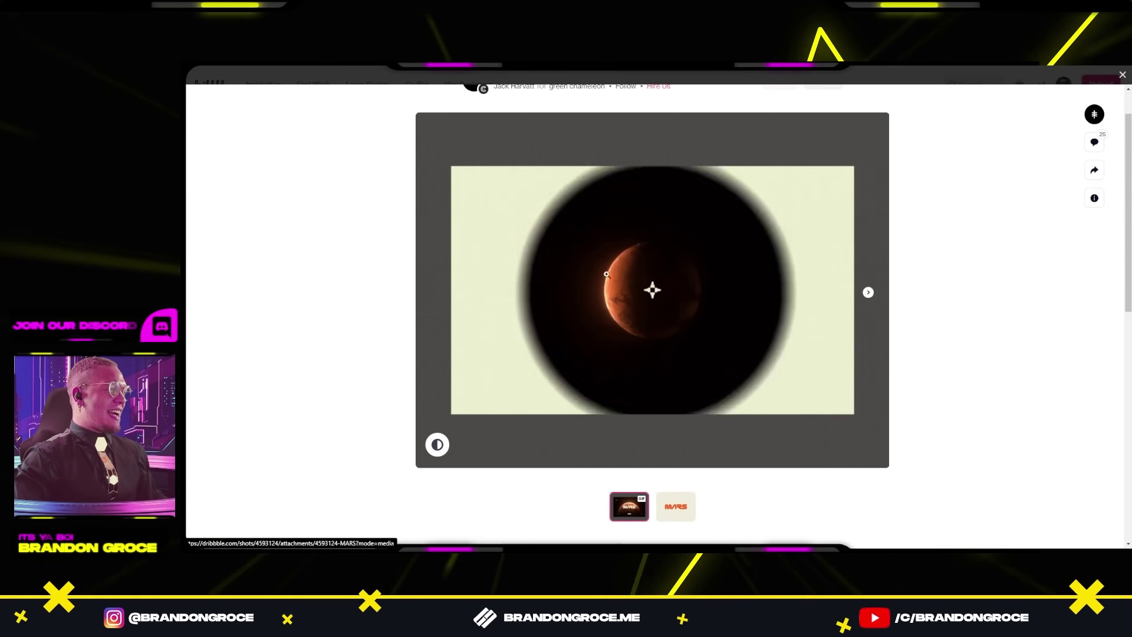
left_click(866, 376)
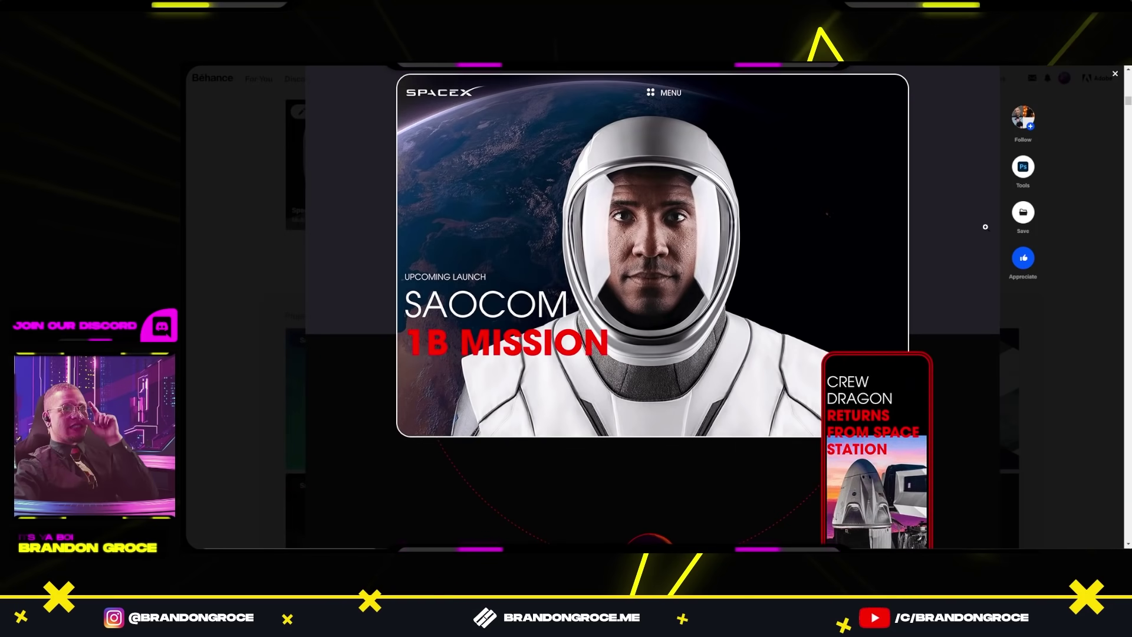
Step: Browse the Behance Crew Dragon redesign, compare with SpaceX.com, then show the Space Education shot
scroll(625, 267, "down", 8)
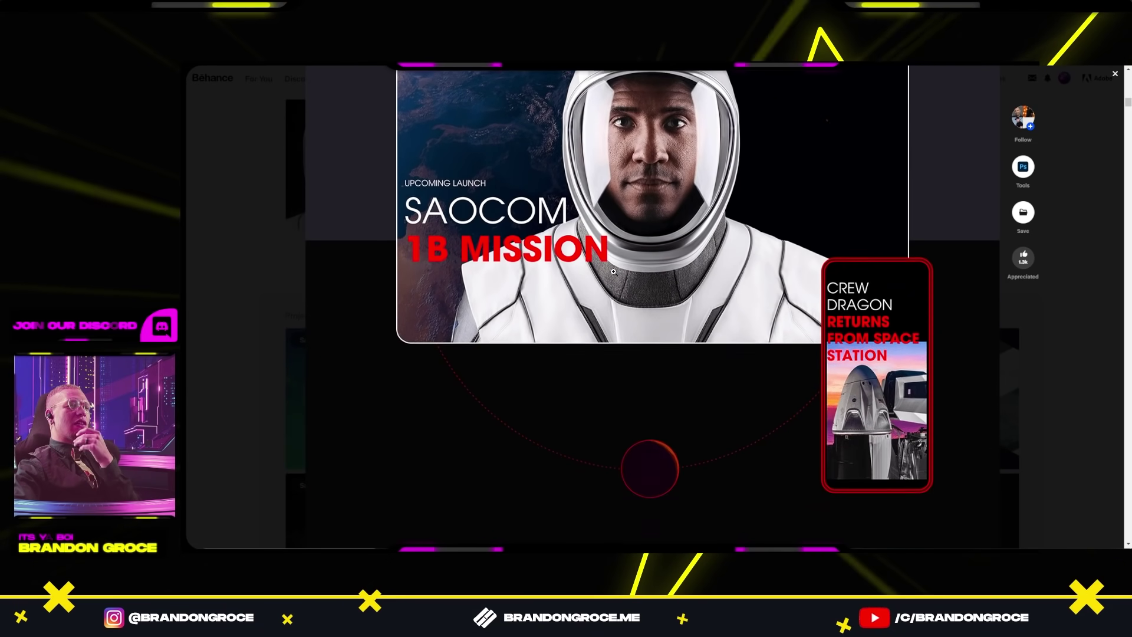
scroll(626, 264, "down", 10)
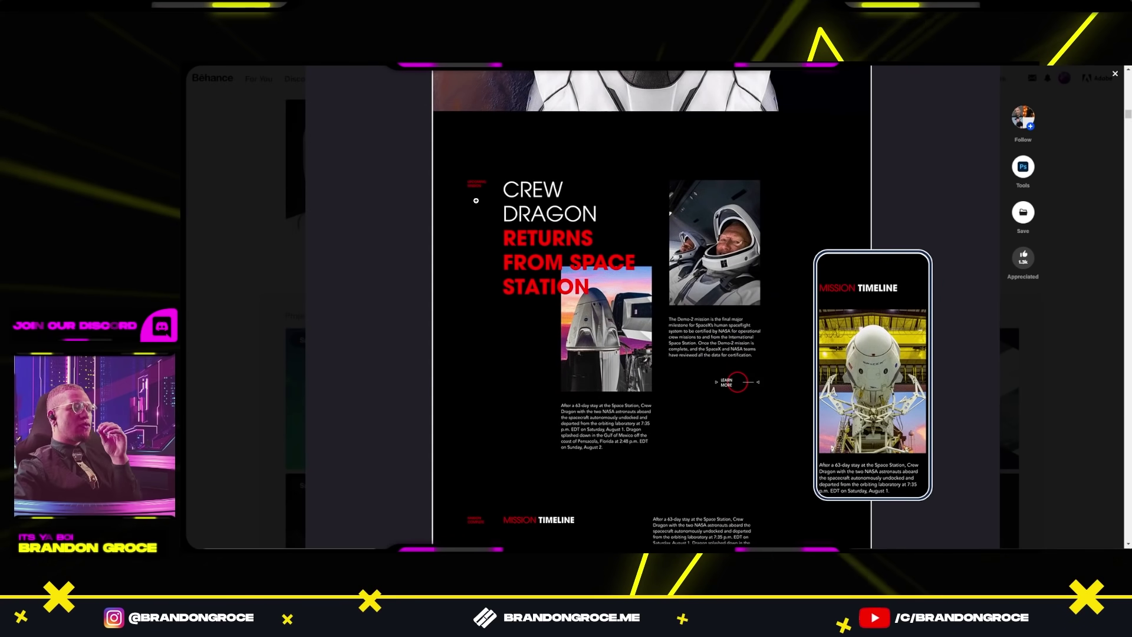
scroll(458, 168, "down", 4)
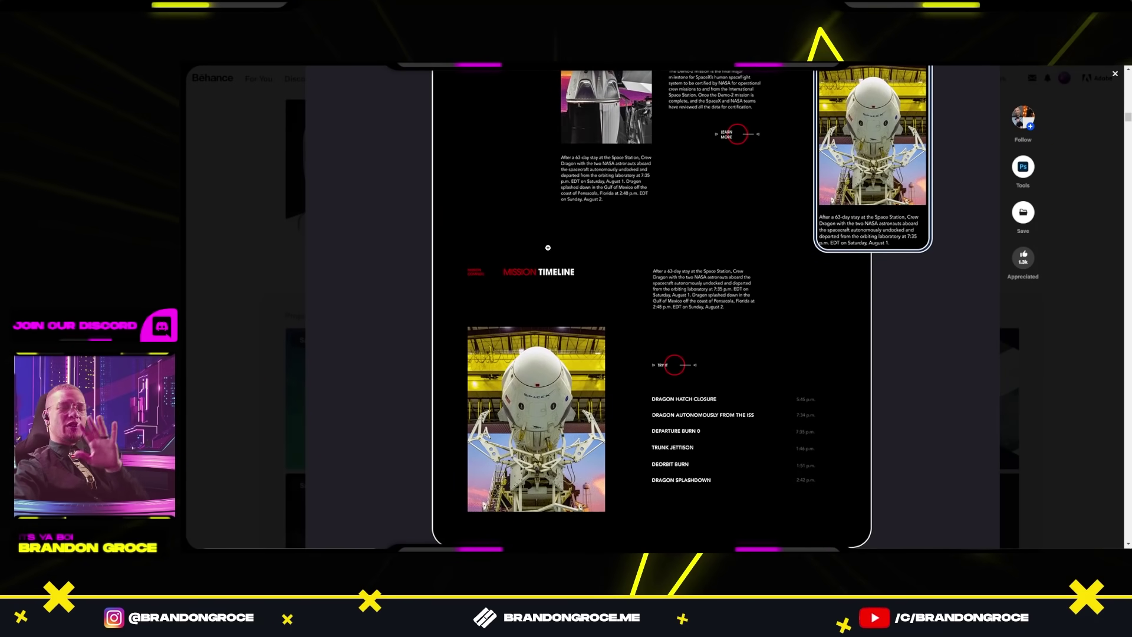
key("ctrl+Tab")
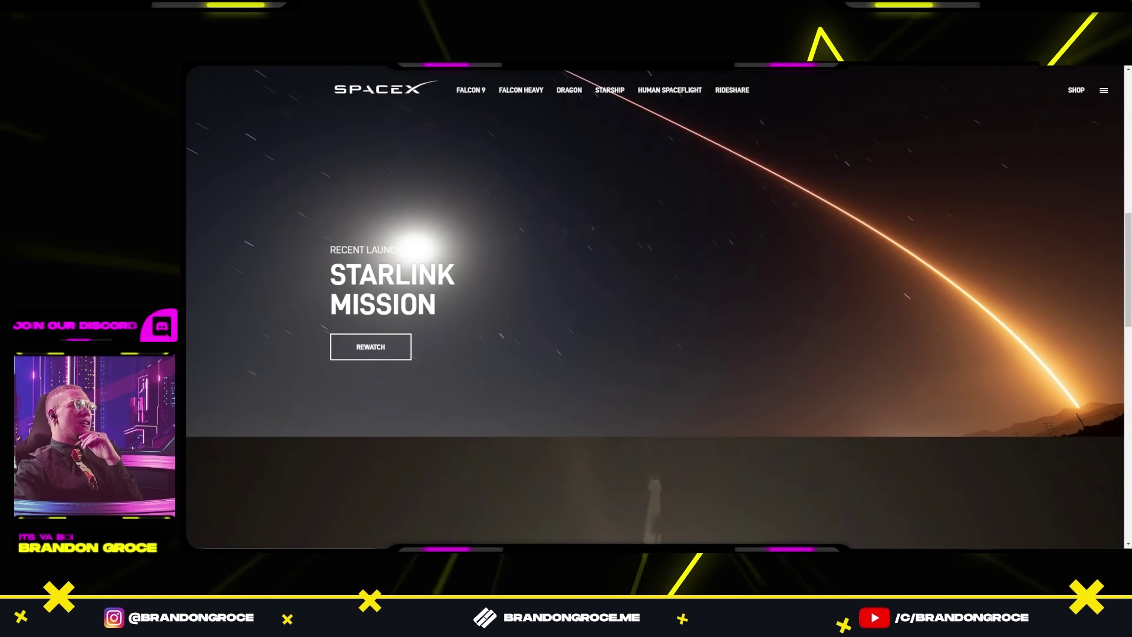
key("ctrl+shift+Tab")
scroll(612, 329, "up", 4)
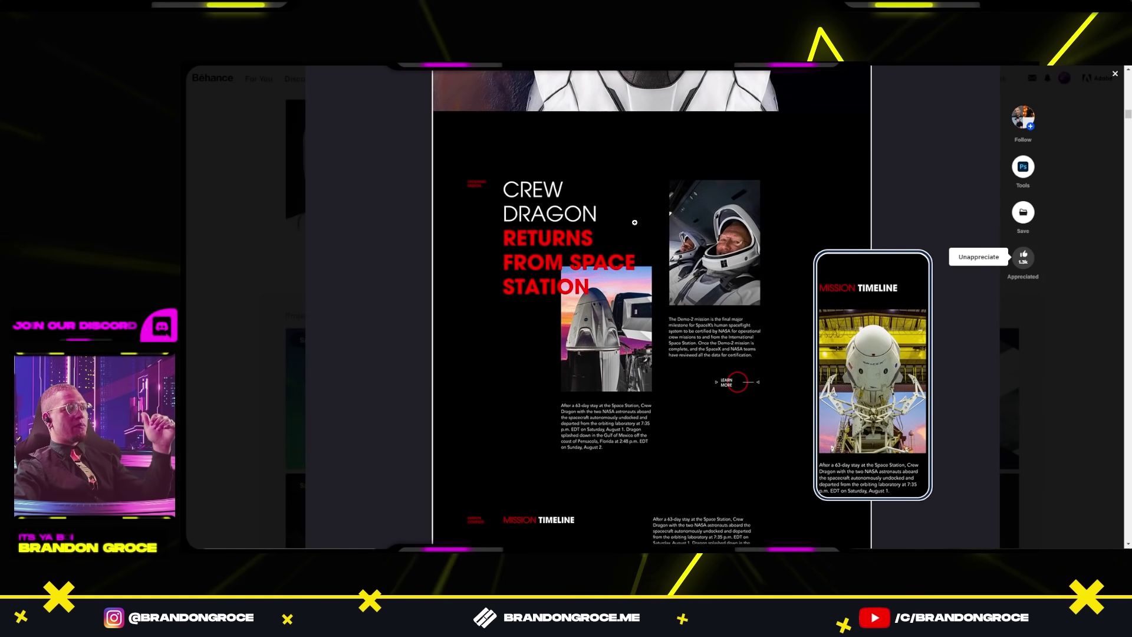
key("ctrl+shift+Tab")
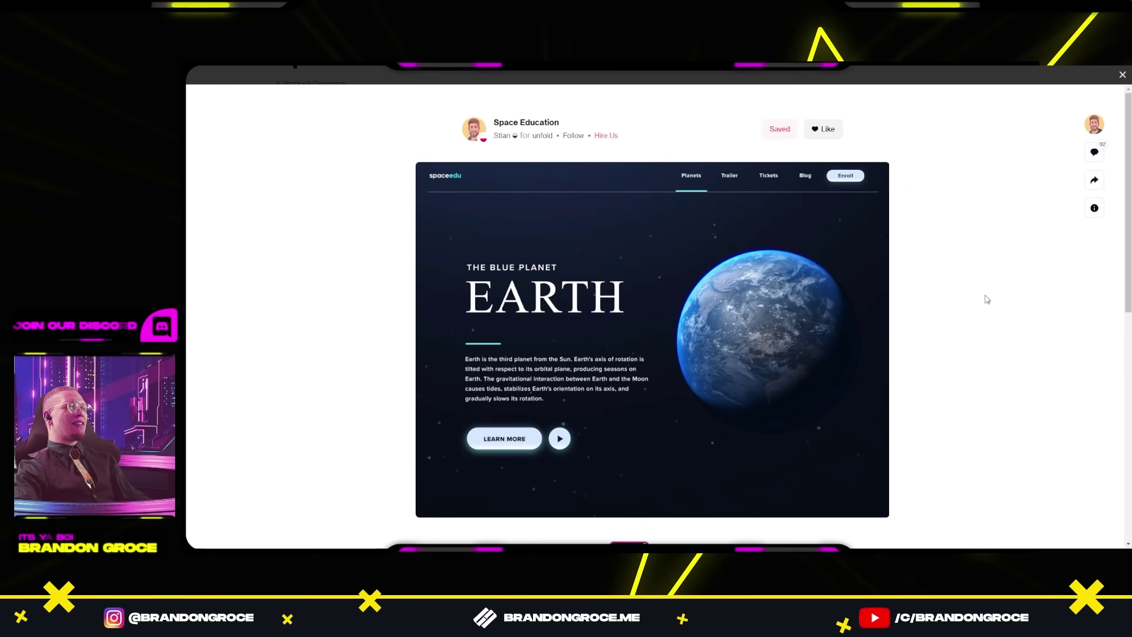
Step: Screenshot the Space Education Earth hero image and return to Adobe XD
key("super+shift+s")
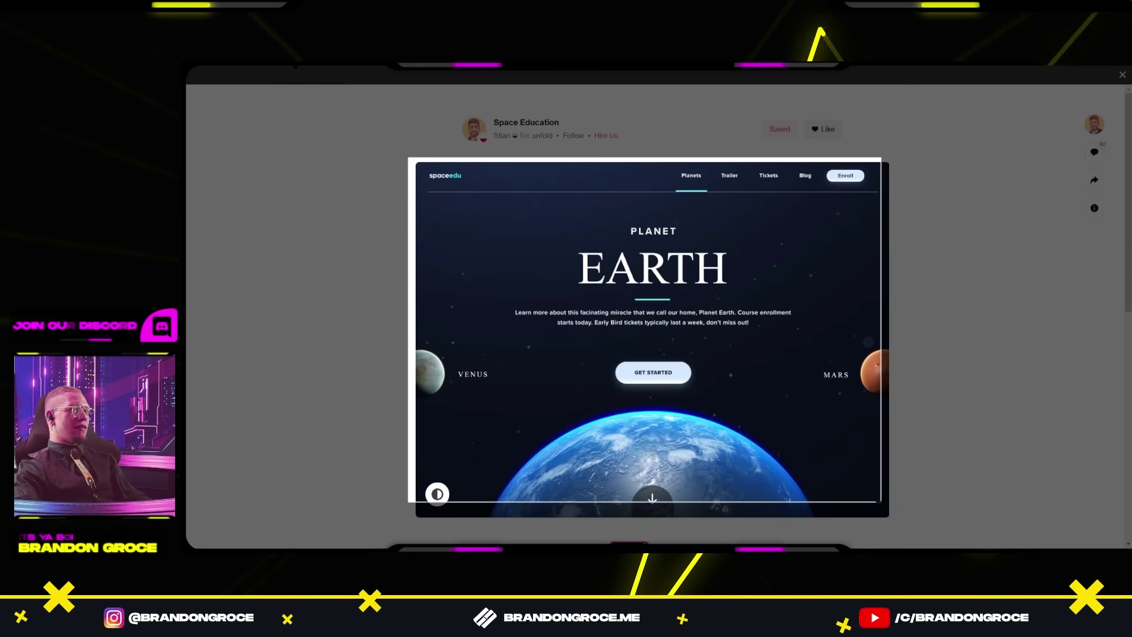
left_click_drag(409, 157, 891, 521)
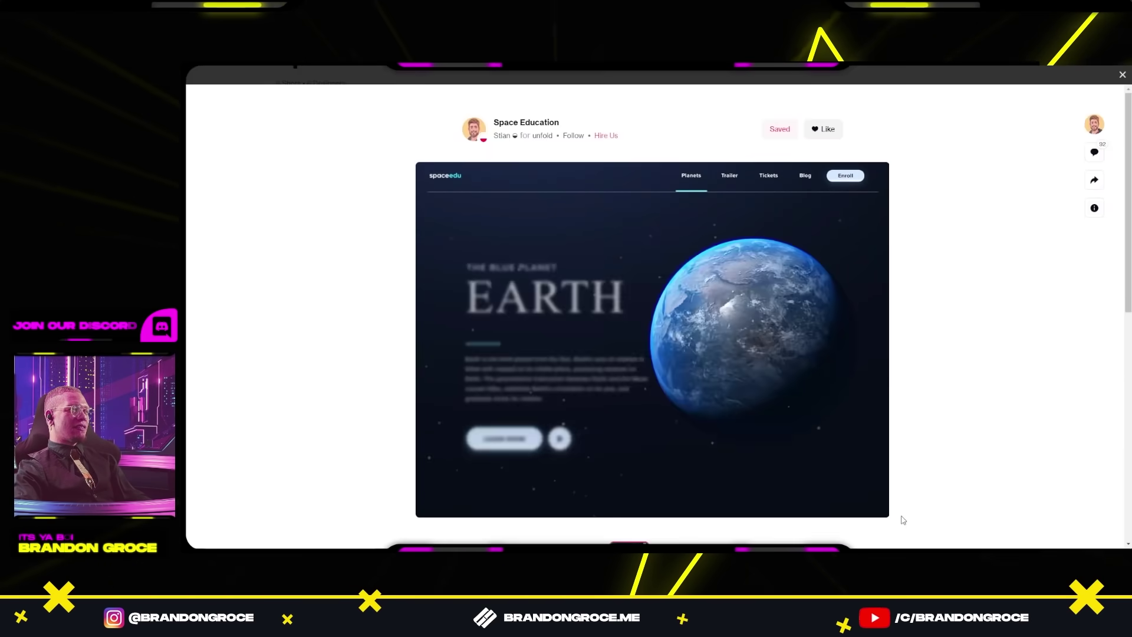
key("alt+Tab")
key("alt+Tab")
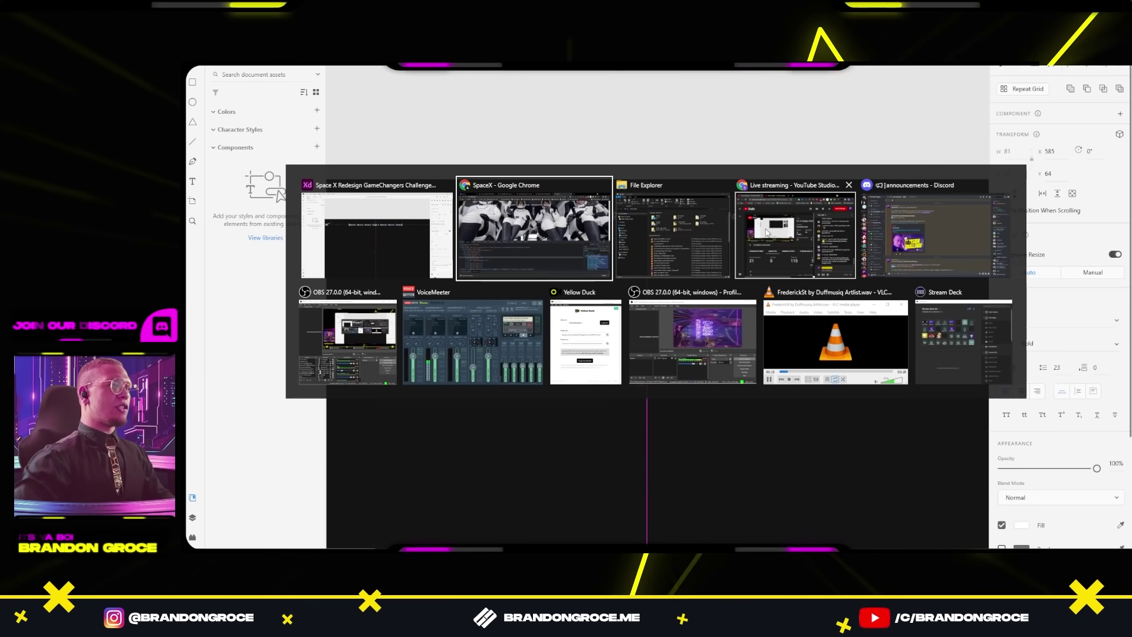
Step: Pan to the nav row and retype the copied text as the DRAGON RETURN TO EARTH headline
key("ctrl+0")
scroll(766, 164, "up", 5)
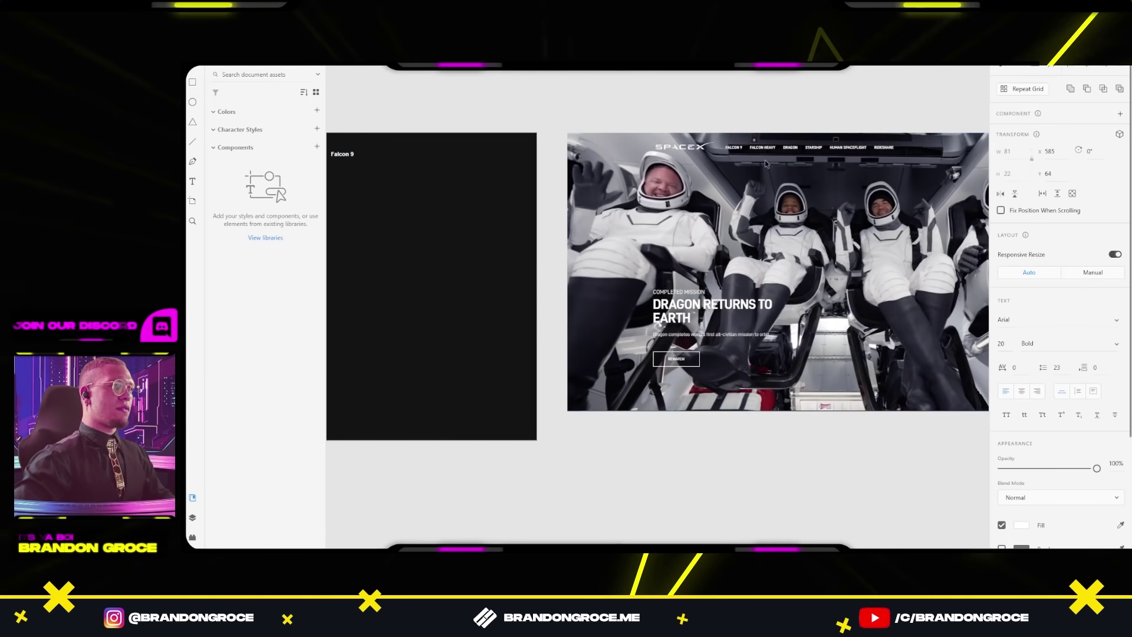
left_click_drag(647, 163, 836, 173)
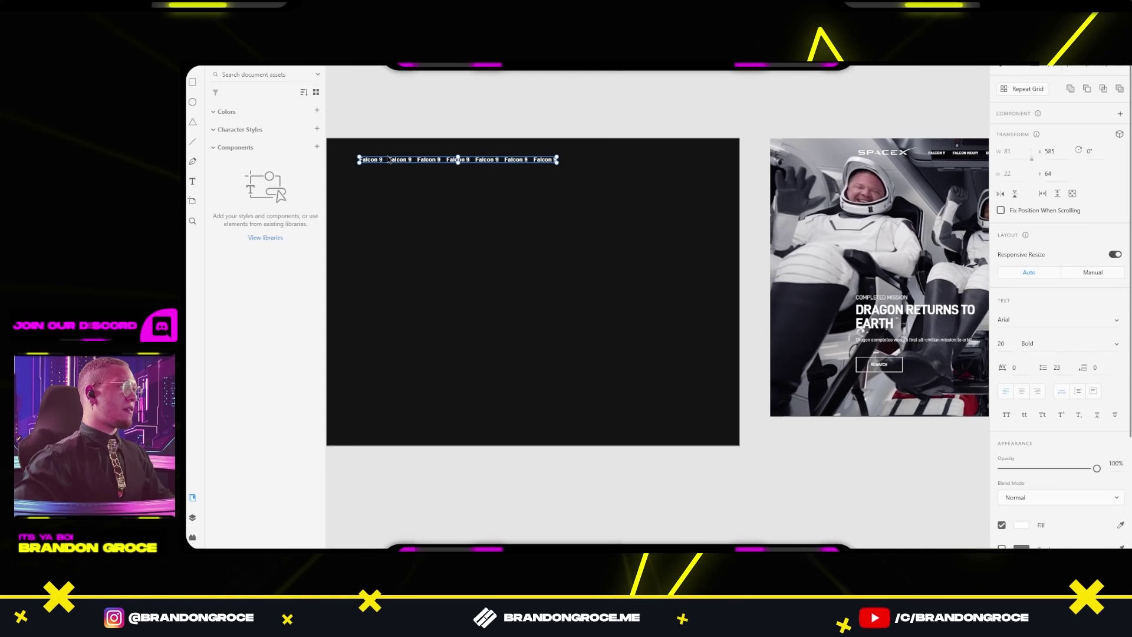
scroll(511, 163, "right", 5)
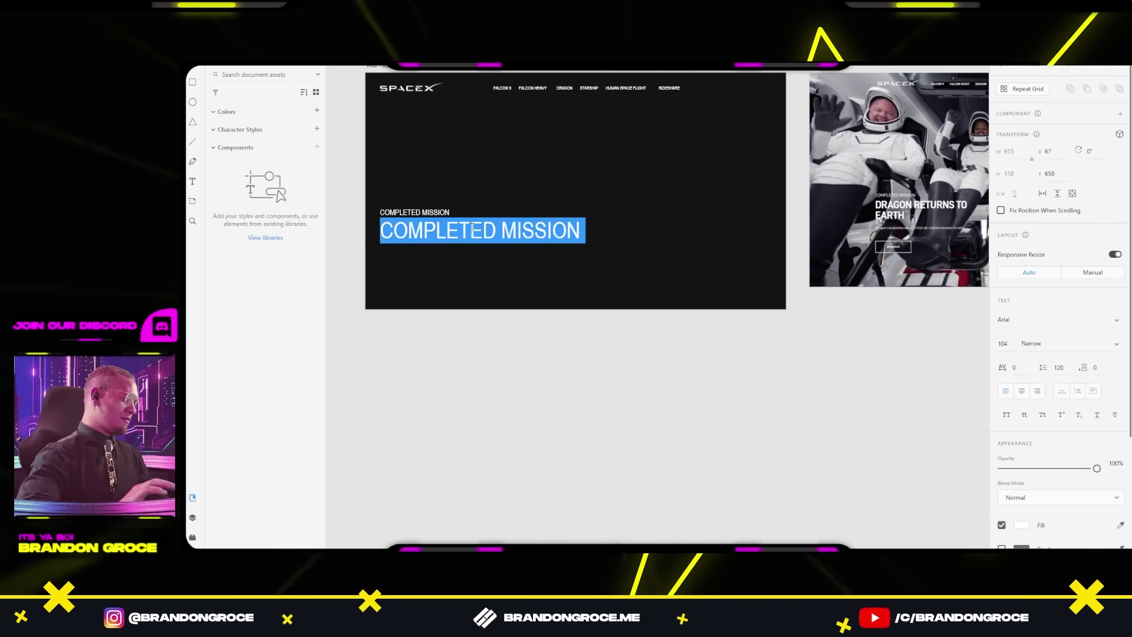
type("DRAFON RETURN TO EARTH")
Step: Give the DRAGON RETURN TO EARTH headline a lighter font weight
left_click(1069, 344)
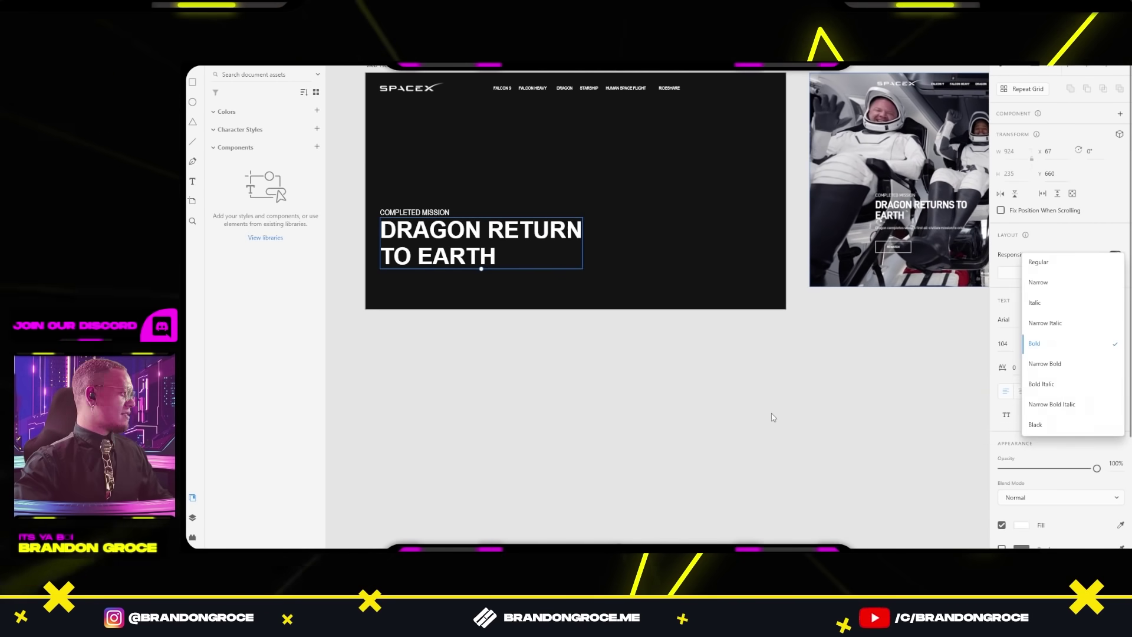
left_click(688, 386)
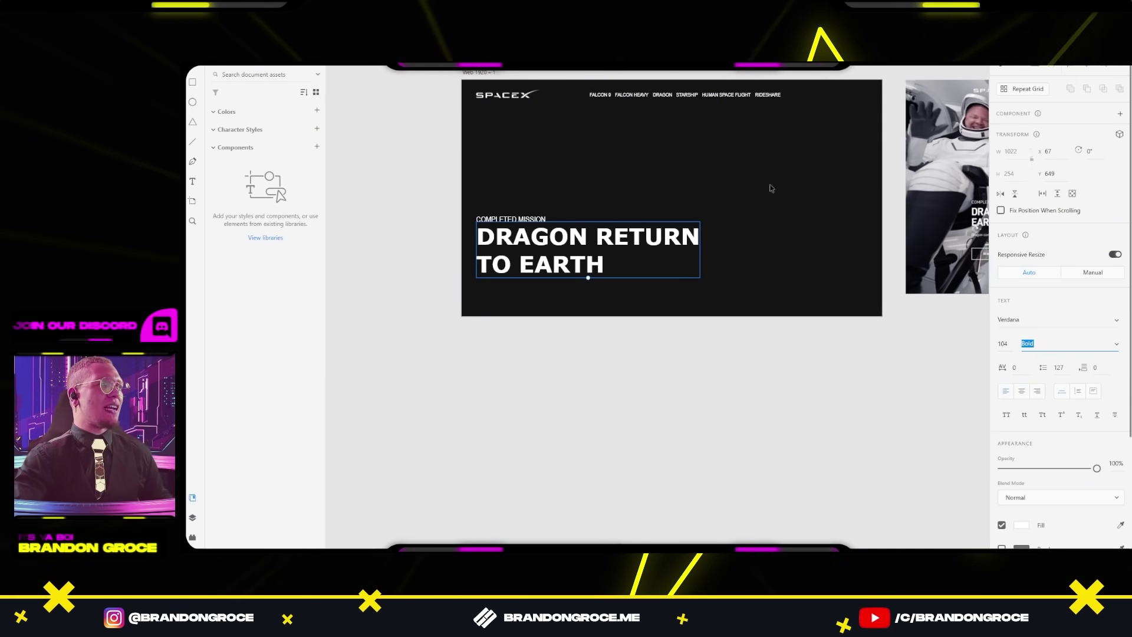
left_click(577, 269)
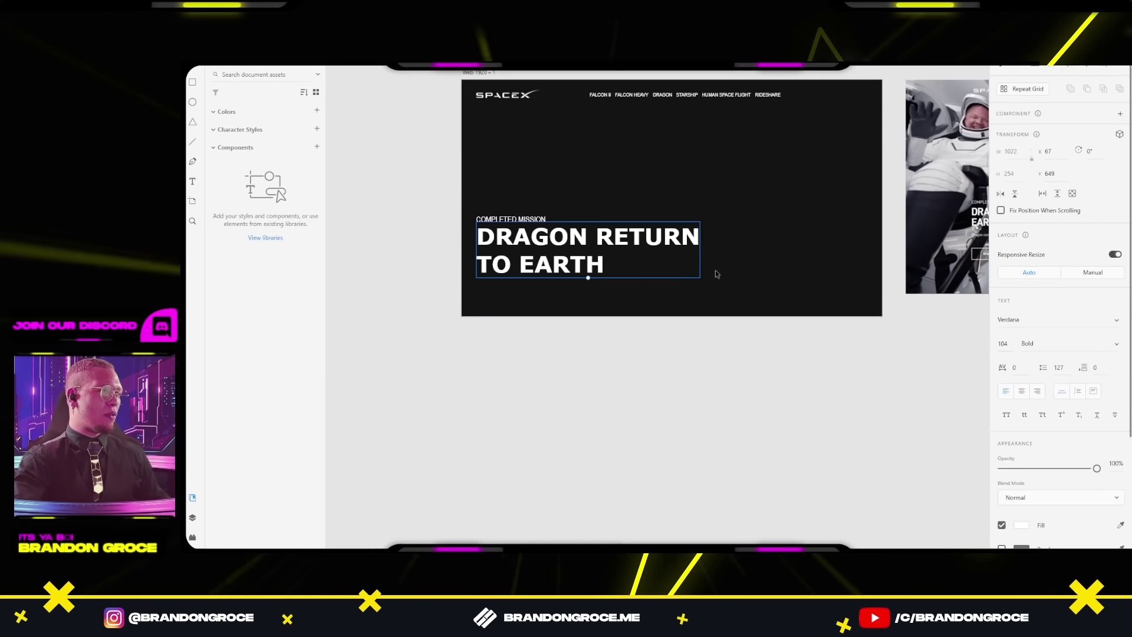
left_click(1070, 343)
left_click(1038, 301)
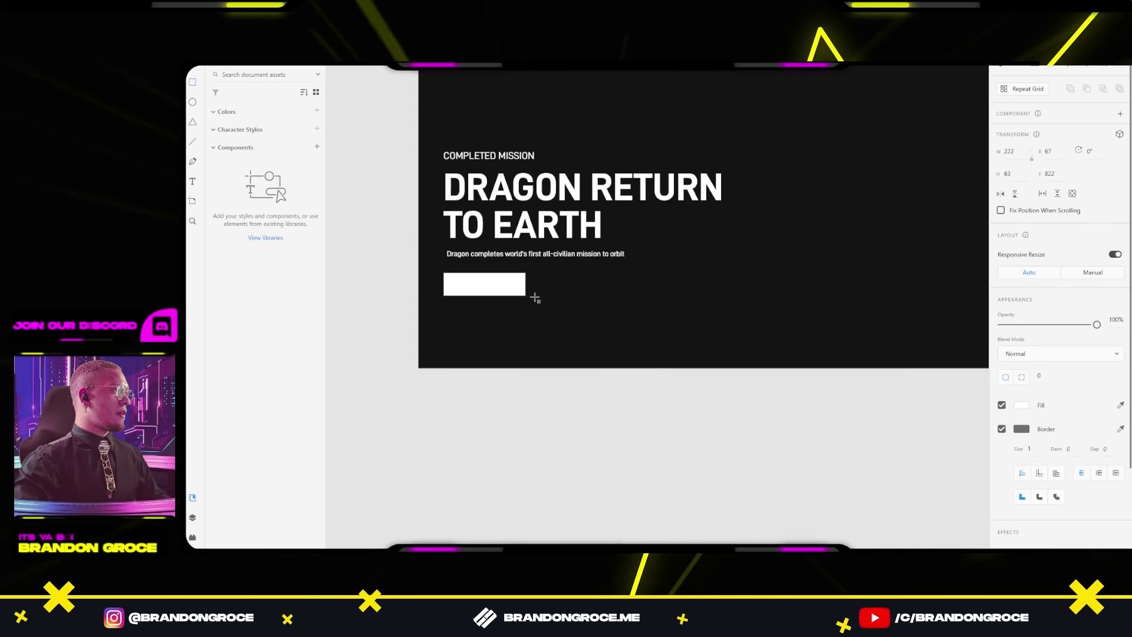
Step: Make a 297x80 outline-only button and copy the subtitle onto it as LEARN MORE
left_click_drag(535, 298, 553, 302)
left_click(1021, 406)
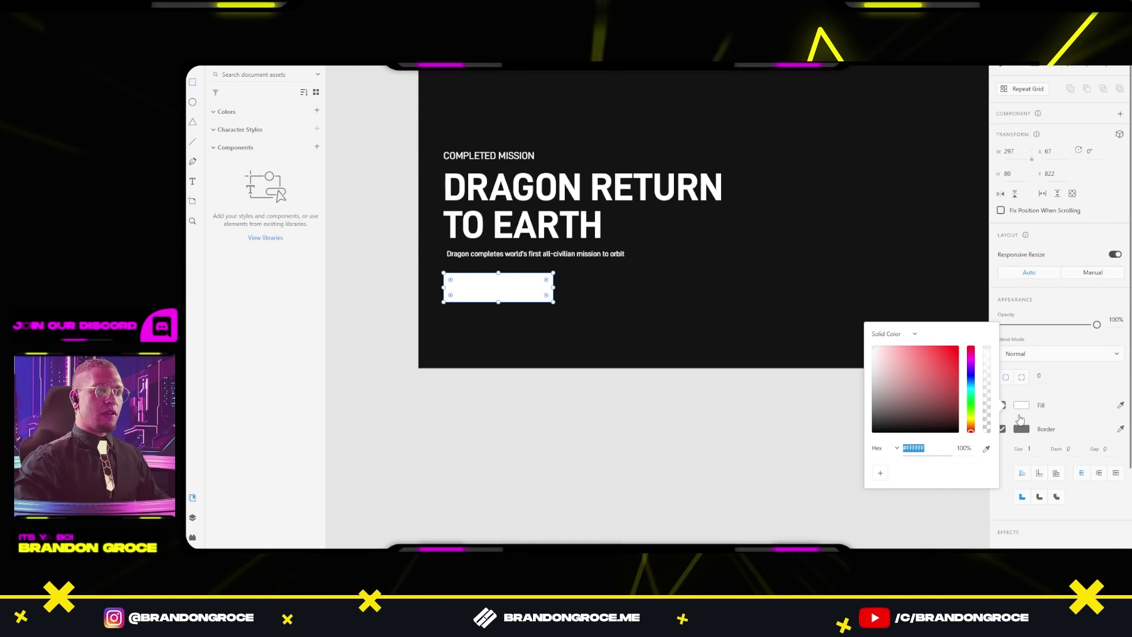
left_click(1002, 405)
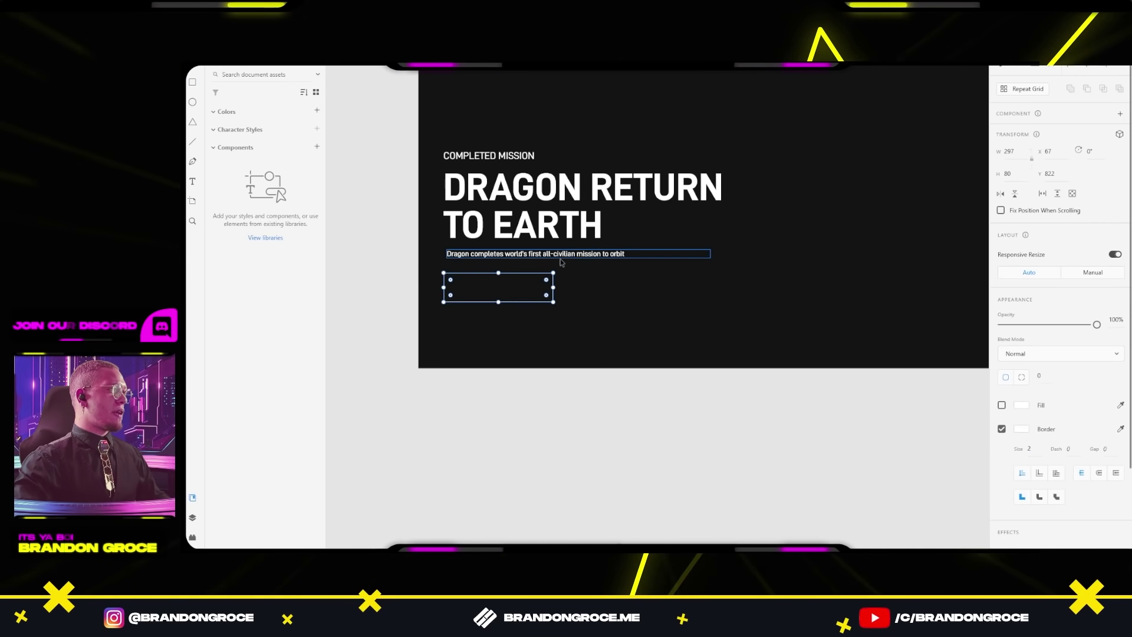
left_click_drag(578, 254, 558, 288)
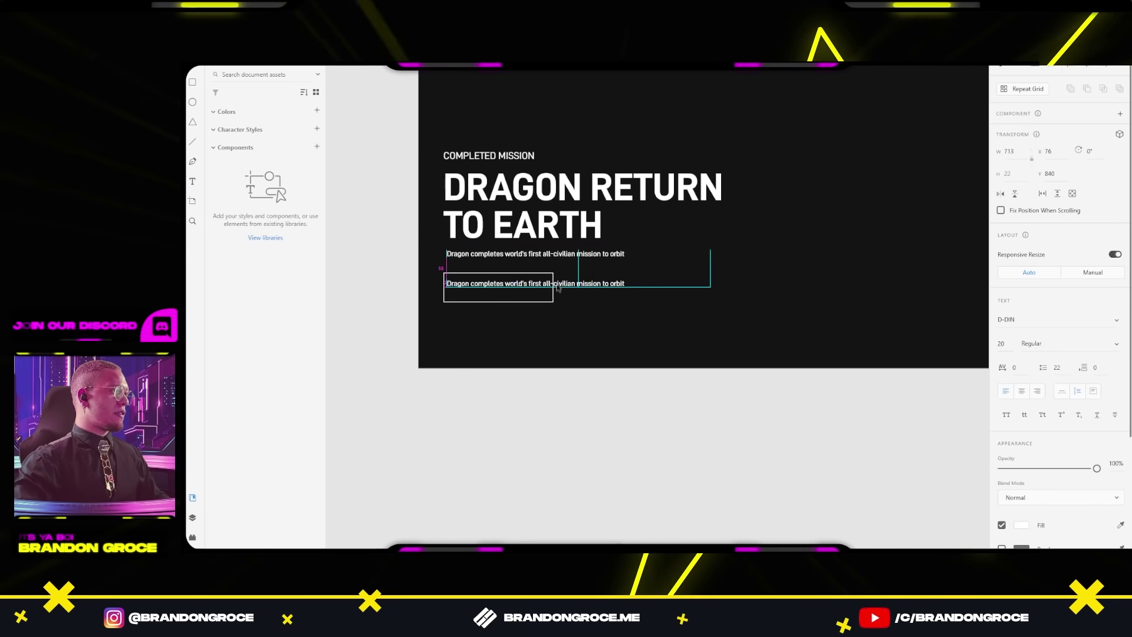
double_click(512, 288)
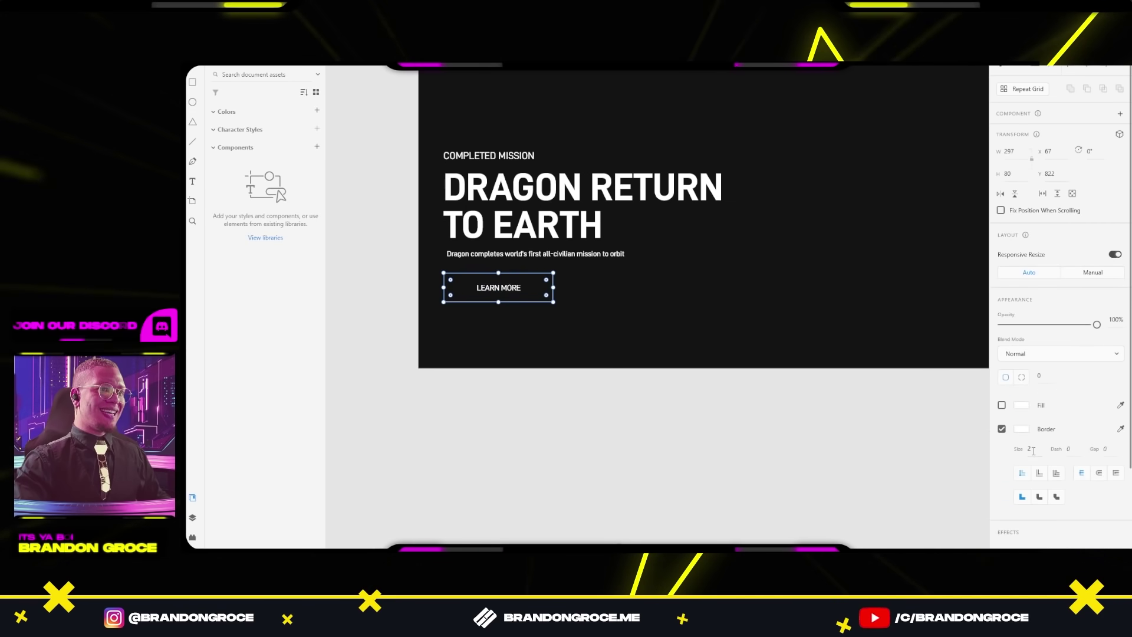
Step: Duplicate the Dragon artboard below the original and bring in Dragon capsule imagery
key("ctrl+0")
left_click_drag(697, 350, 697, 498)
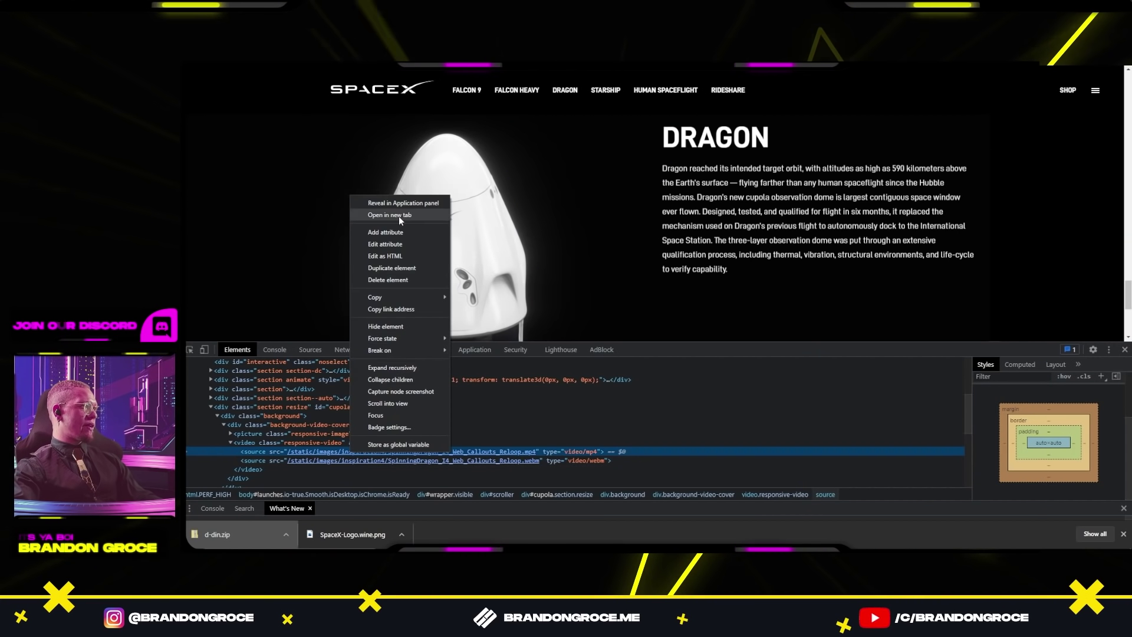
left_click(405, 215)
right_click(582, 277)
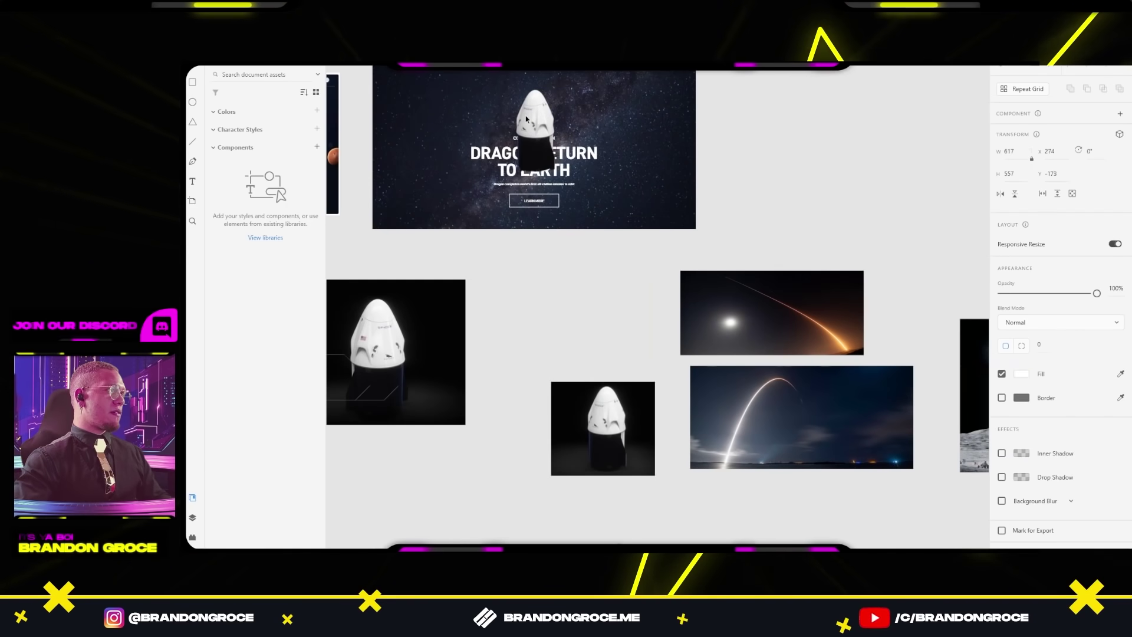
left_click(526, 119)
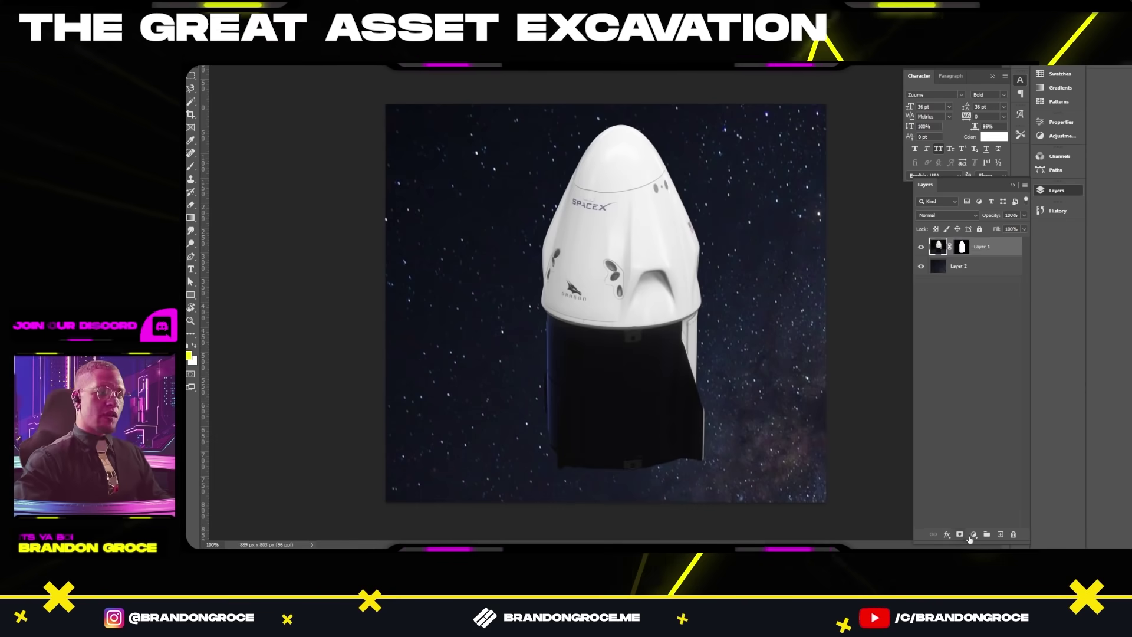
Step: Add a Color Balance adjustment layer in Photoshop
left_click(973, 534)
left_click(976, 435)
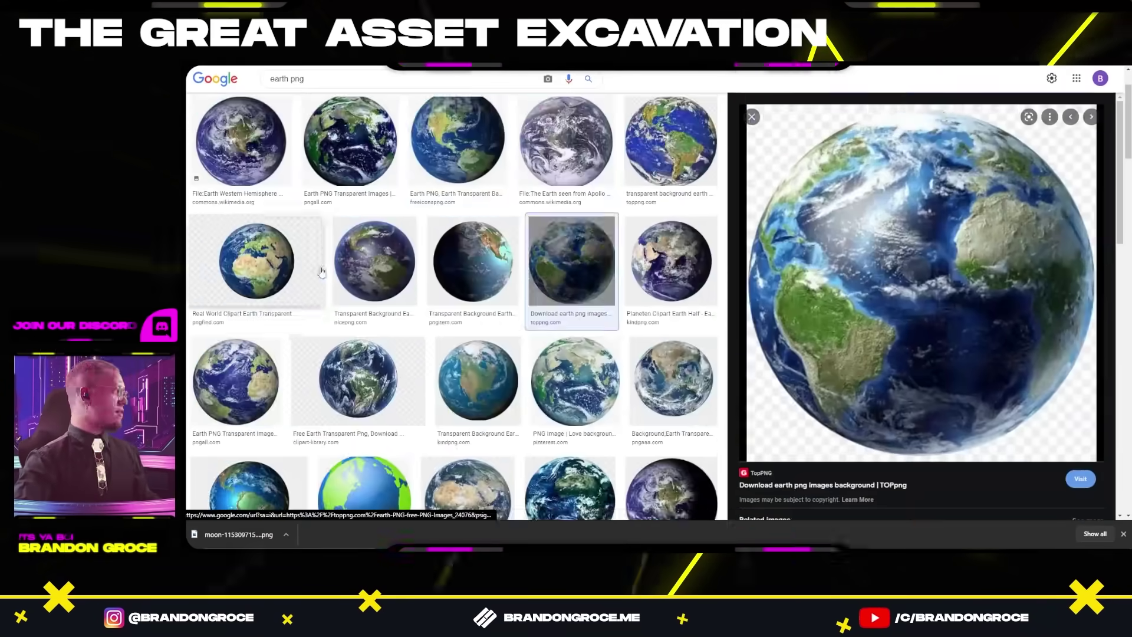
Step: Cool the moon's colour balance with Cyan-Red +7 and Yellow-Blue +32
scroll(661, 305, "down", 5)
left_click(661, 305)
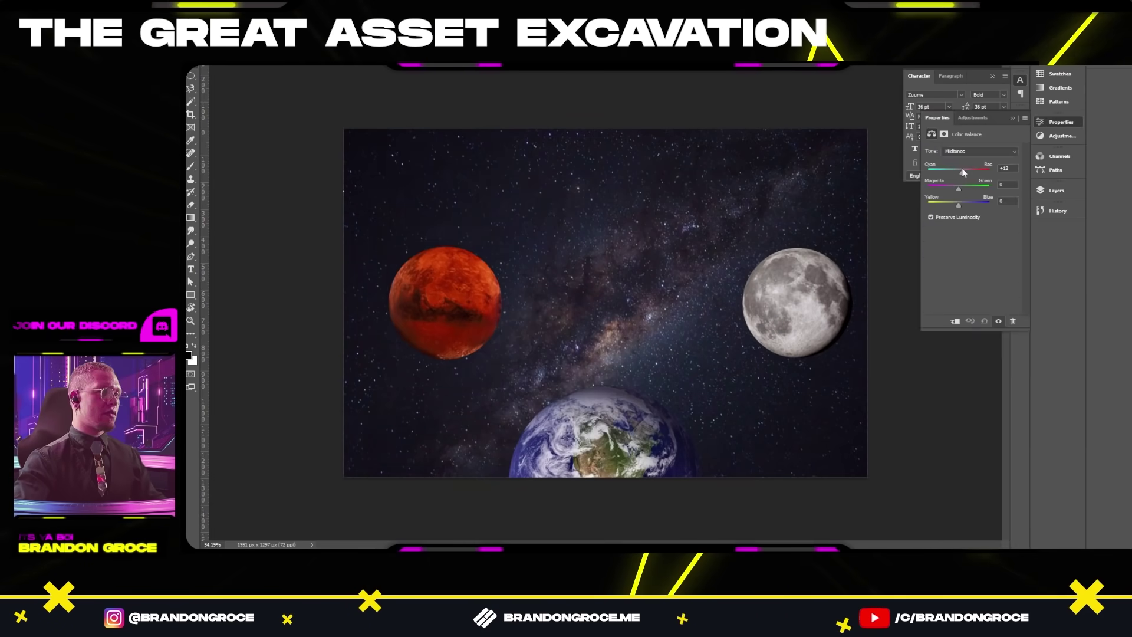
left_click_drag(963, 173, 961, 172)
left_click_drag(958, 205, 969, 204)
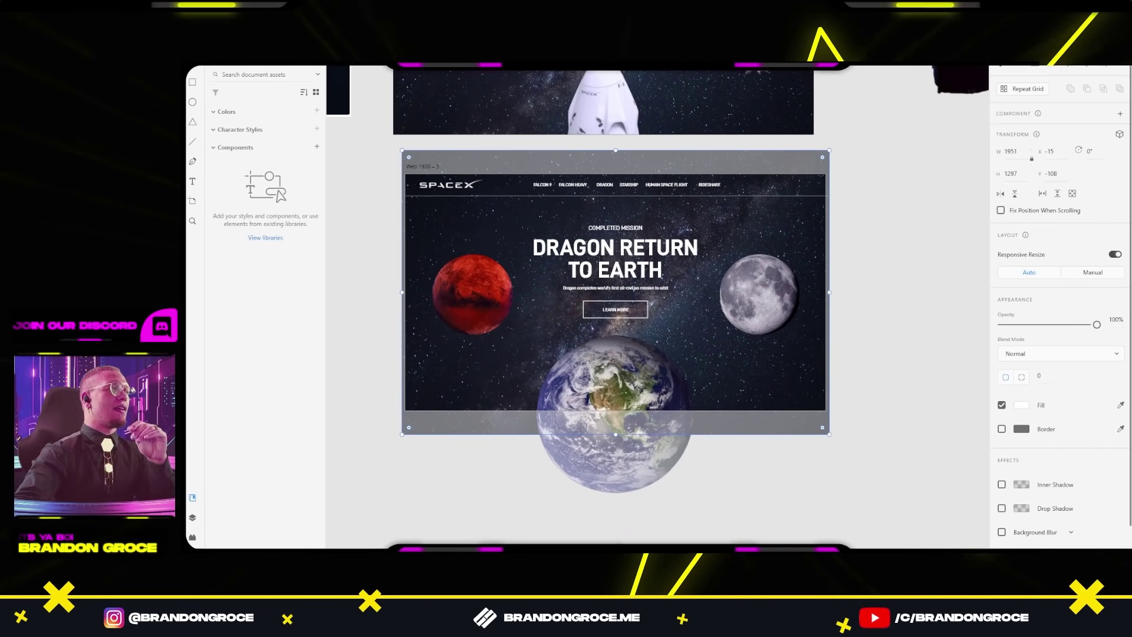
Step: Draw an ellipse over the headline and give it a 50 Object Blur
key("e")
left_click_drag(620, 270, 676, 271)
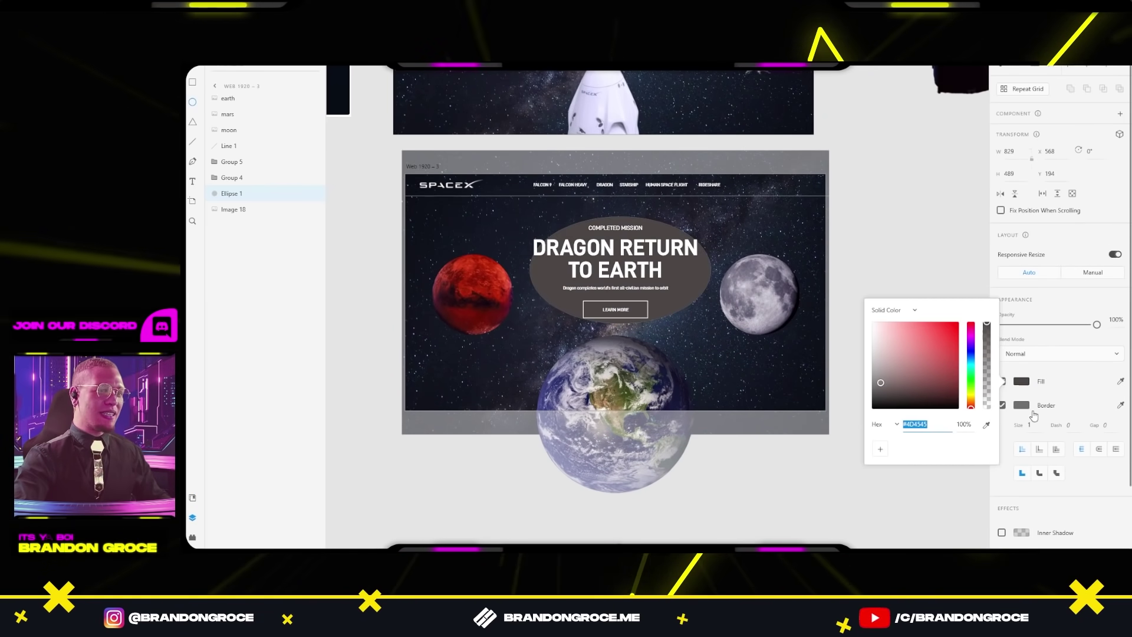
left_click(1030, 509)
left_click(1027, 512)
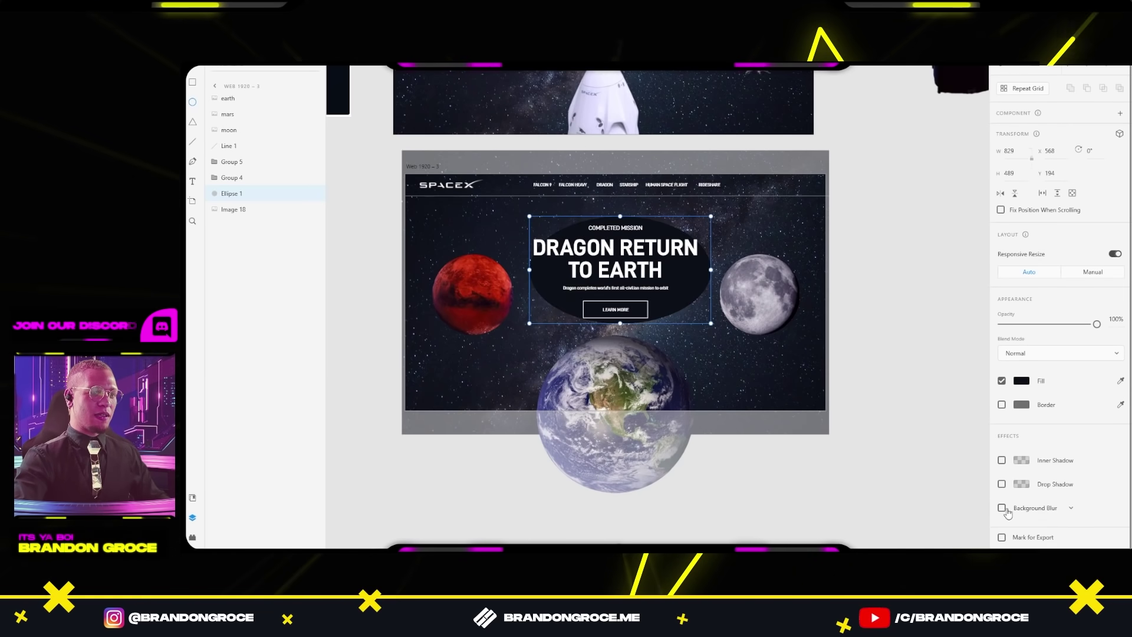
left_click(1003, 508)
left_click(1002, 508)
left_click(1026, 509)
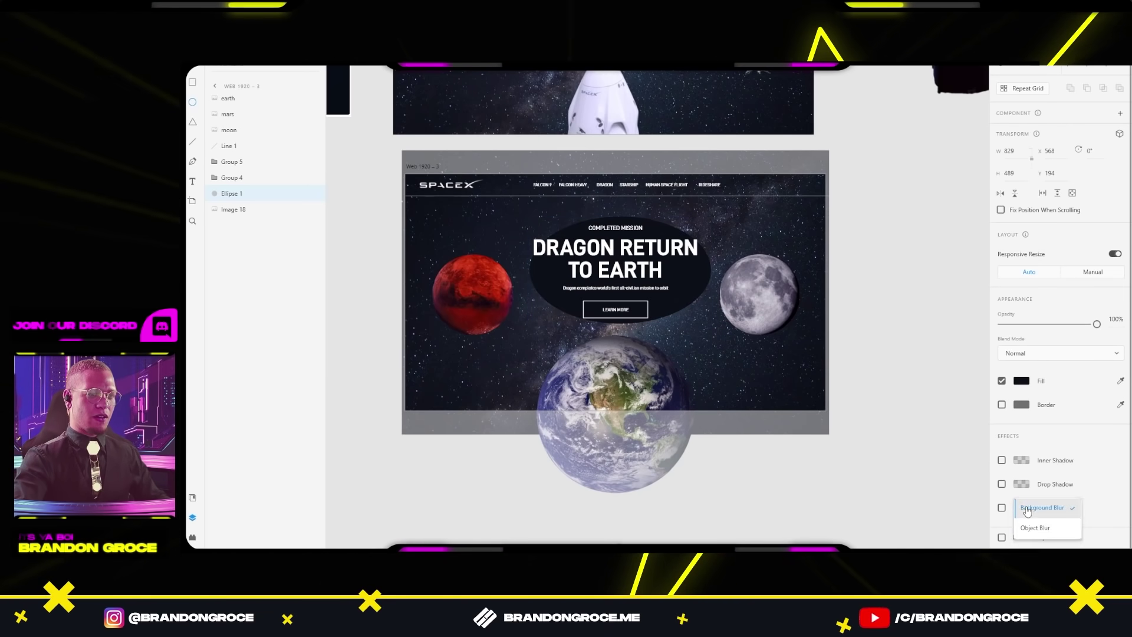
left_click(1043, 528)
left_click(1002, 508)
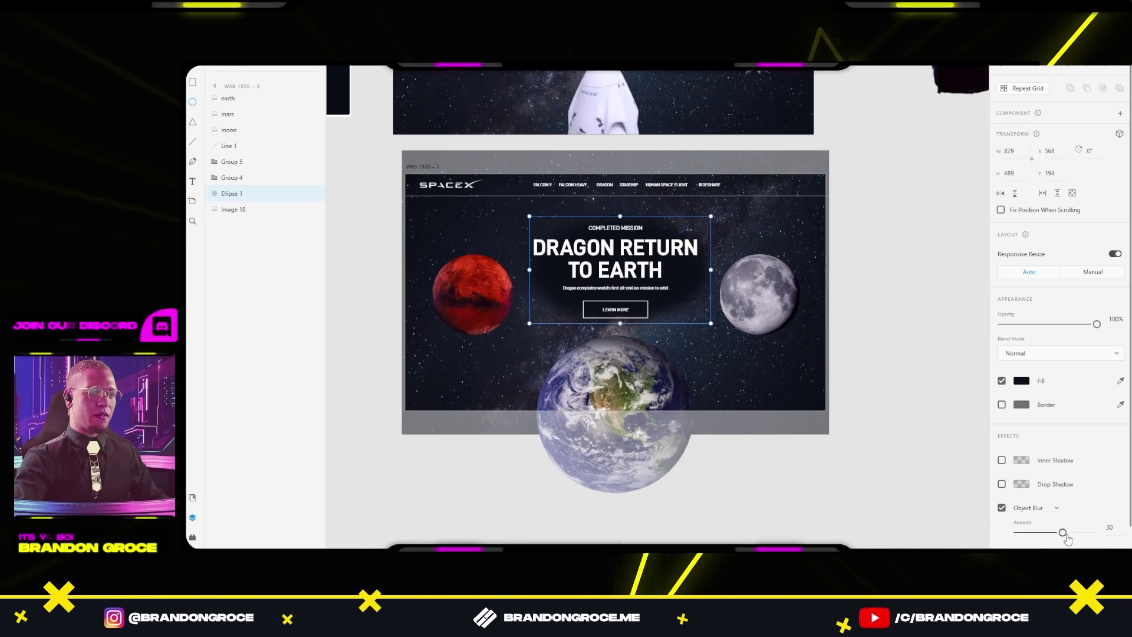
left_click_drag(1063, 532, 1093, 532)
Step: Fade the ellipse to 38% opacity and nudge it left behind the headline
mouse_move(1086, 325)
left_mouse_down()
mouse_move(1041, 326)
mouse_move(1069, 324)
left_mouse_up()
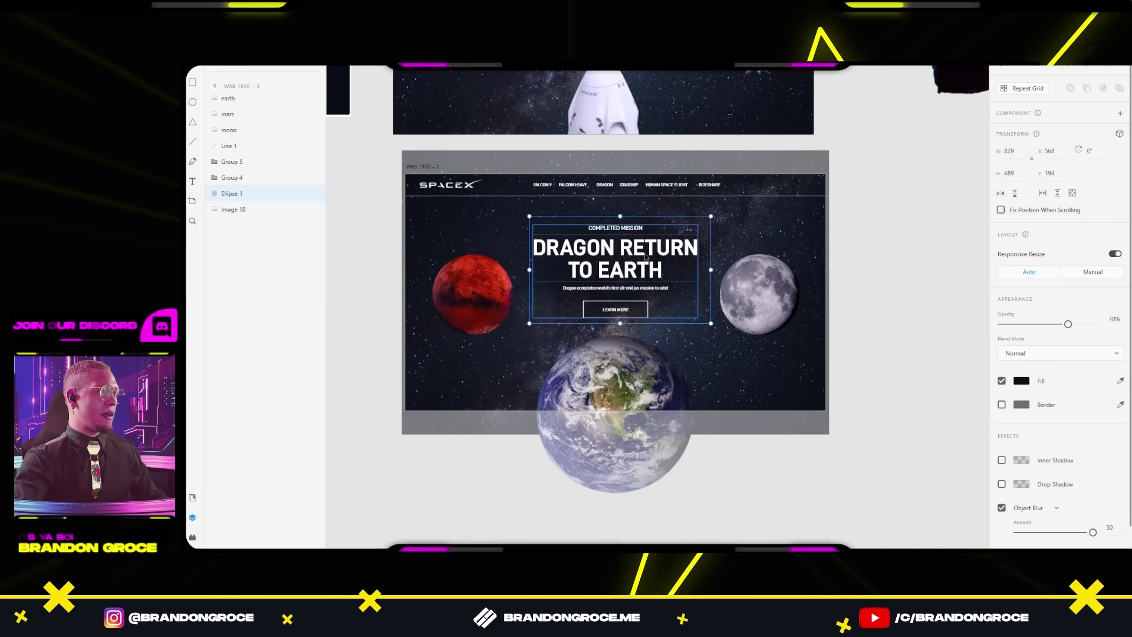
left_click_drag(698, 265, 675, 268)
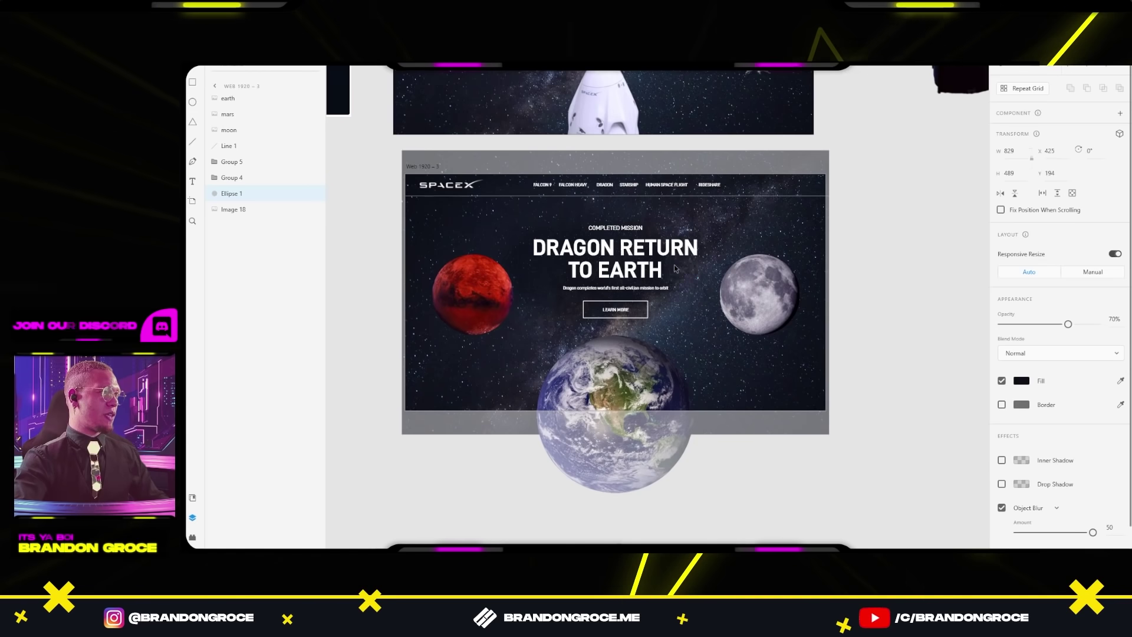
left_click_drag(1069, 324, 1030, 326)
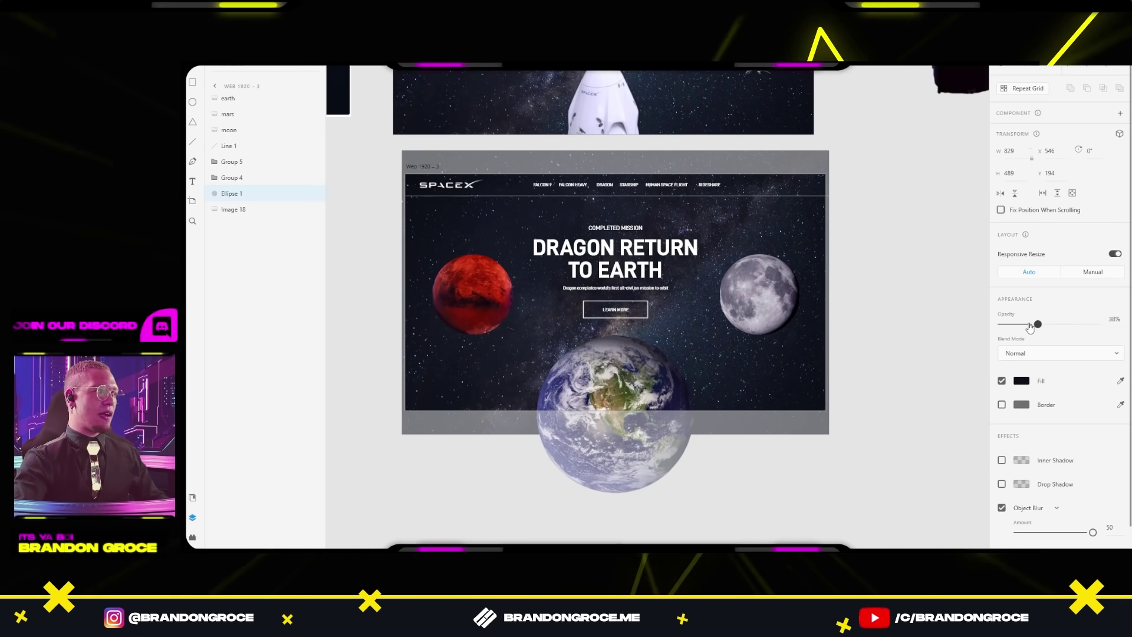
key("Escape")
Step: Move Mars toward the artboard's left edge
left_click_drag(480, 73, 685, 128)
left_click(674, 344)
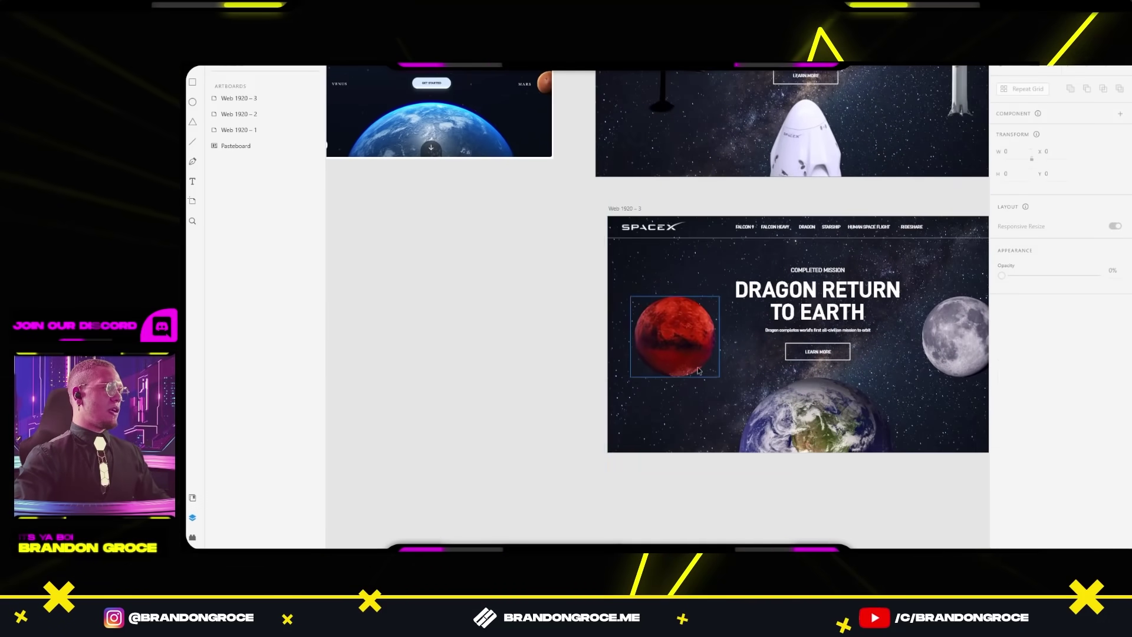
left_click_drag(675, 344, 616, 342)
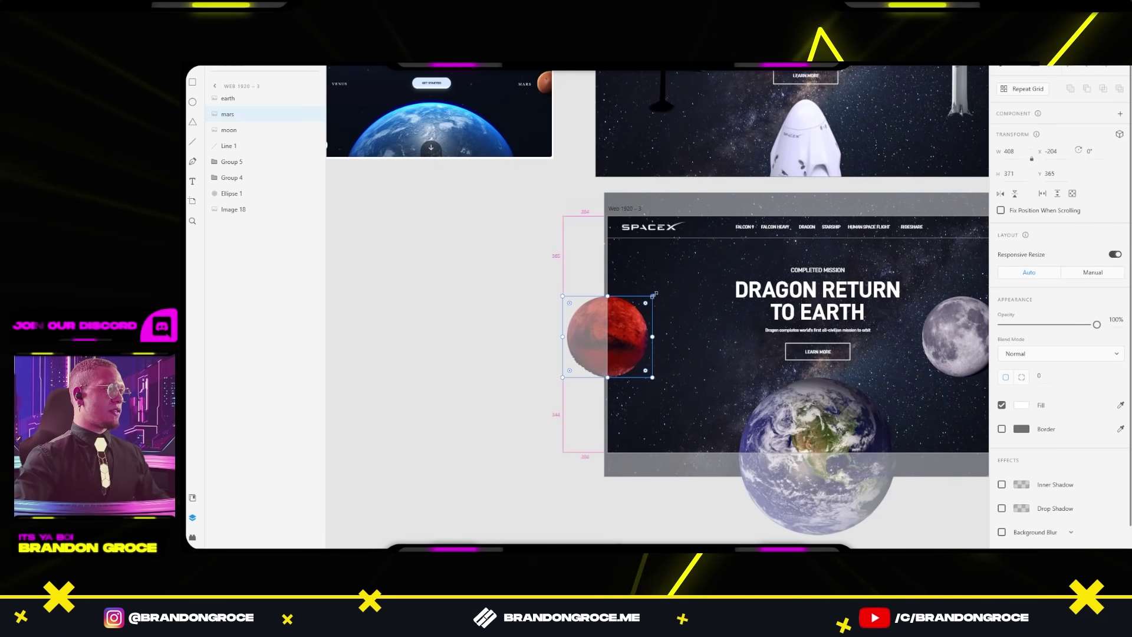
Step: Shrink Mars onto the left edge and move the Moon onto the right edge
left_click_drag(651, 293, 632, 313)
left_click_drag(632, 313, 532, 304)
left_click_drag(860, 320, 932, 324)
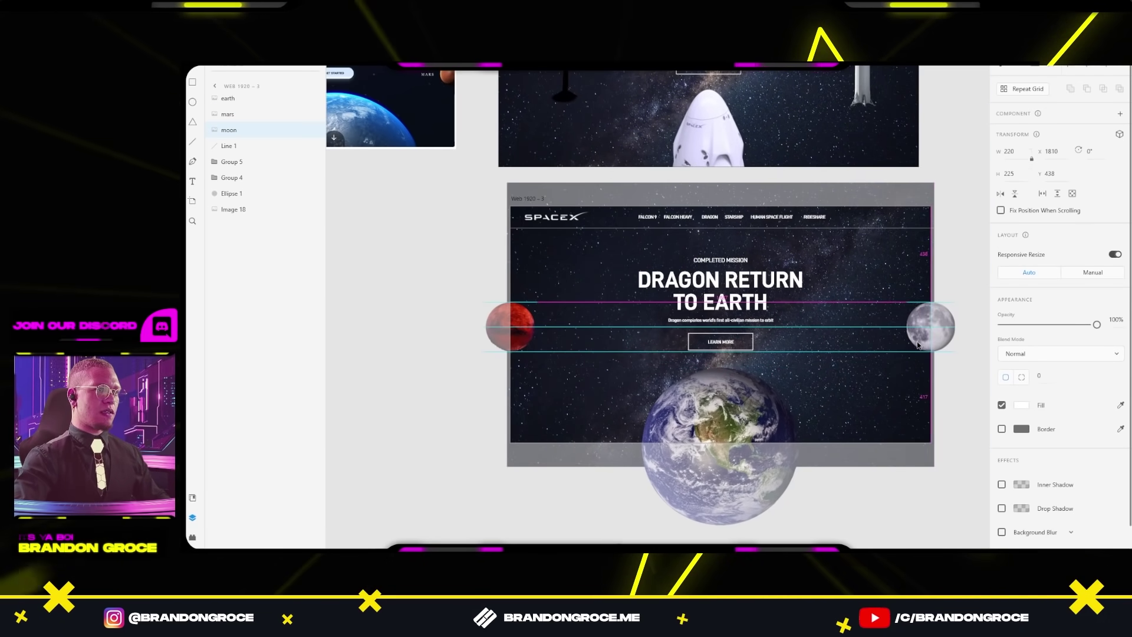
Step: Enlarge the Earth to W 1236 and lower it beneath the LEARN MORE button
scroll(794, 371, "down", 2)
left_click(793, 371)
left_click_drag(804, 350, 846, 308)
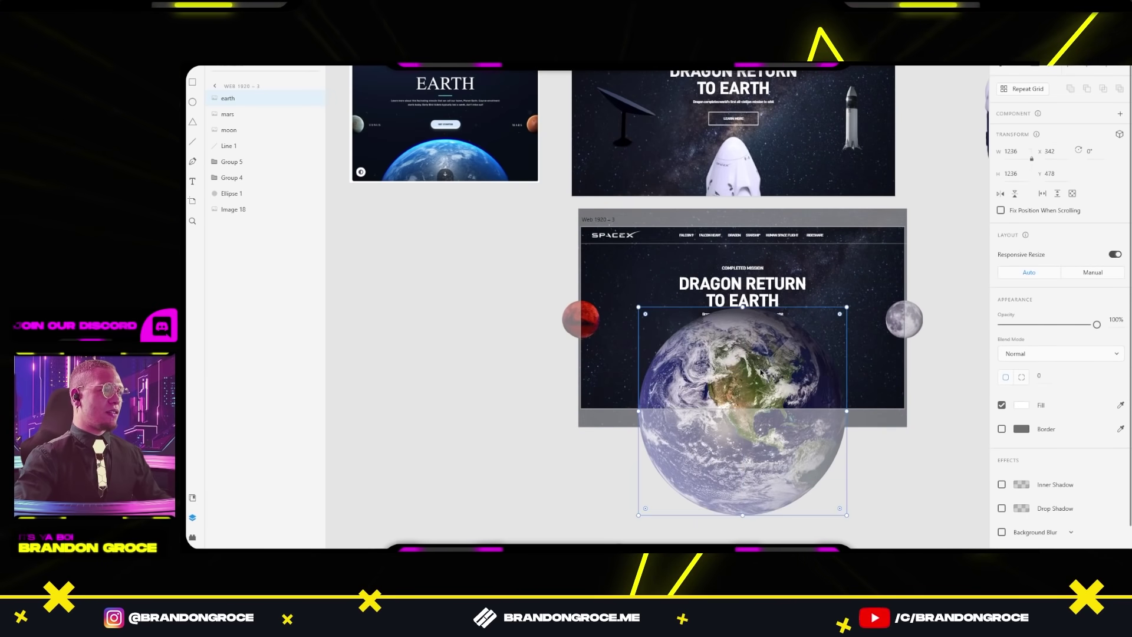
left_click_drag(764, 371, 765, 403)
left_click(919, 466)
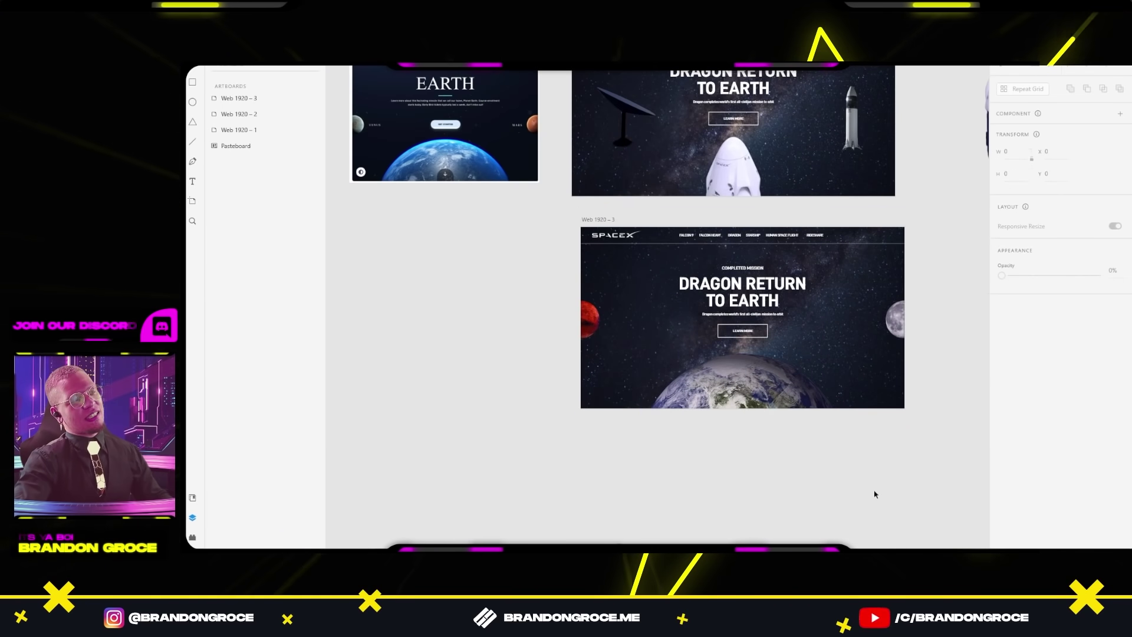
Step: Check the Earth's placement and clipping along the artboard's bottom edge
scroll(875, 495, "down", 2)
left_click(728, 349)
left_click(911, 417)
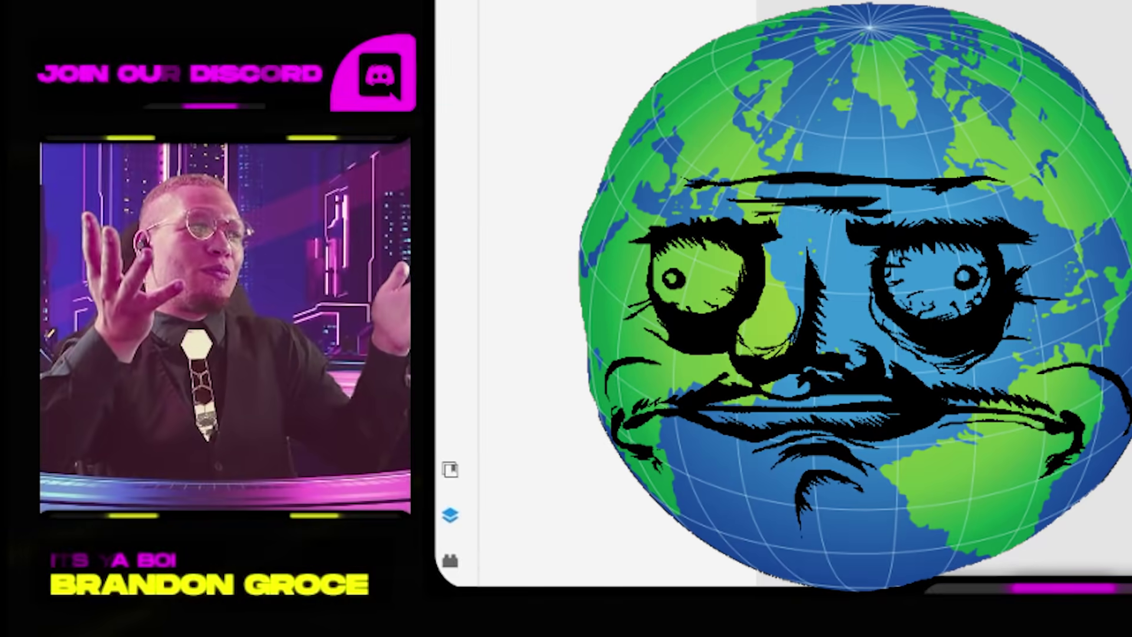
scroll(527, 295, "down", 3)
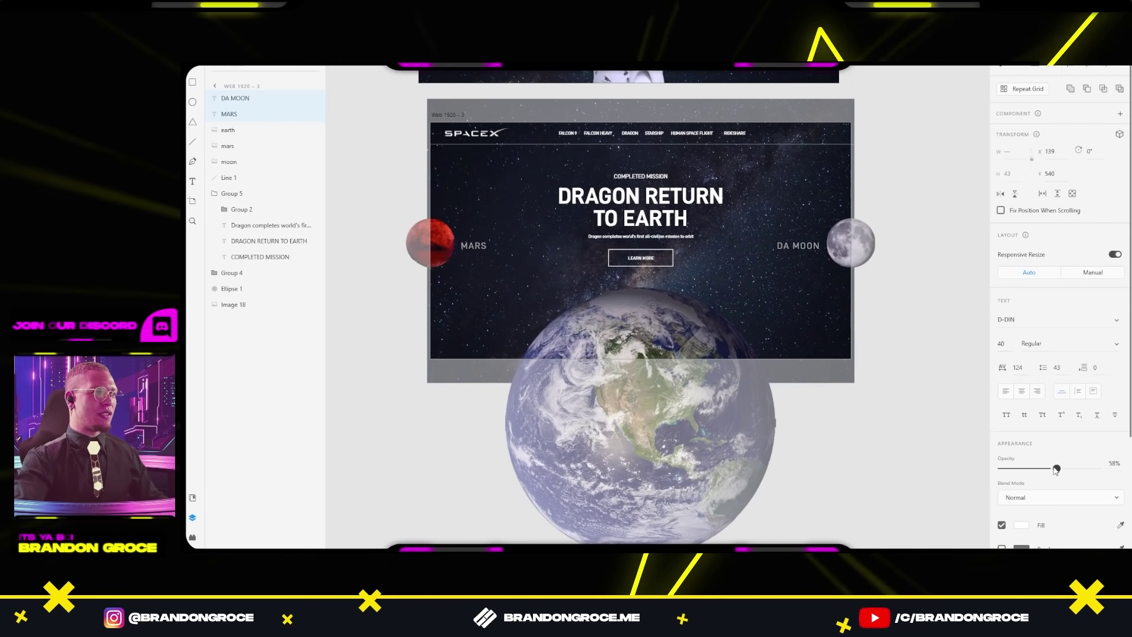
left_click(769, 354)
scroll(780, 325, "down", 3)
left_click(665, 354)
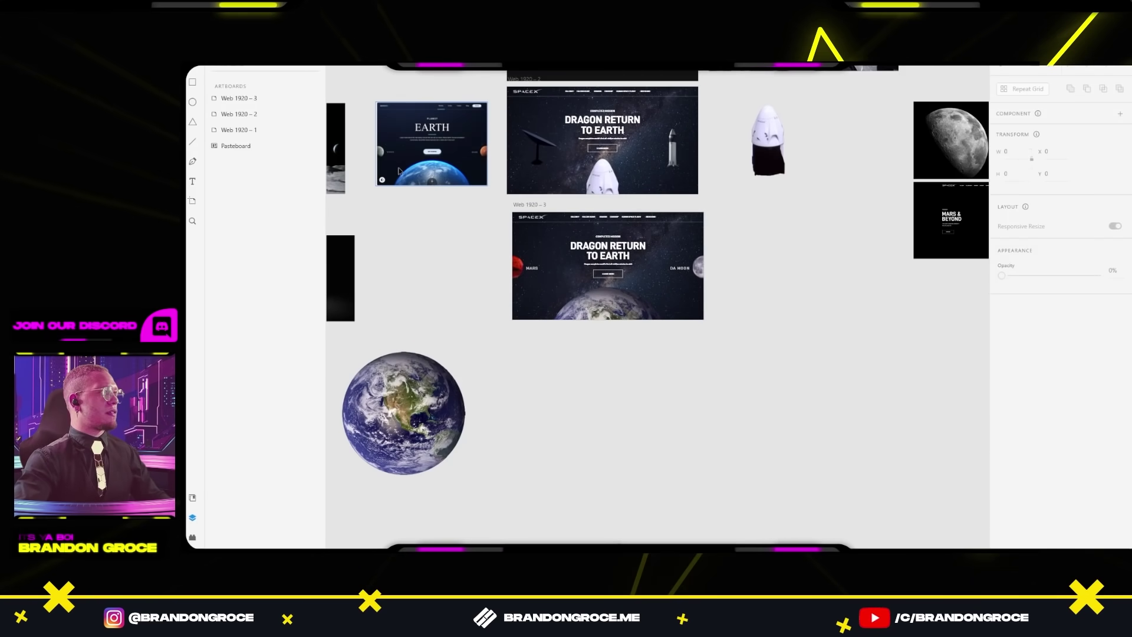
scroll(442, 174, "up", 5)
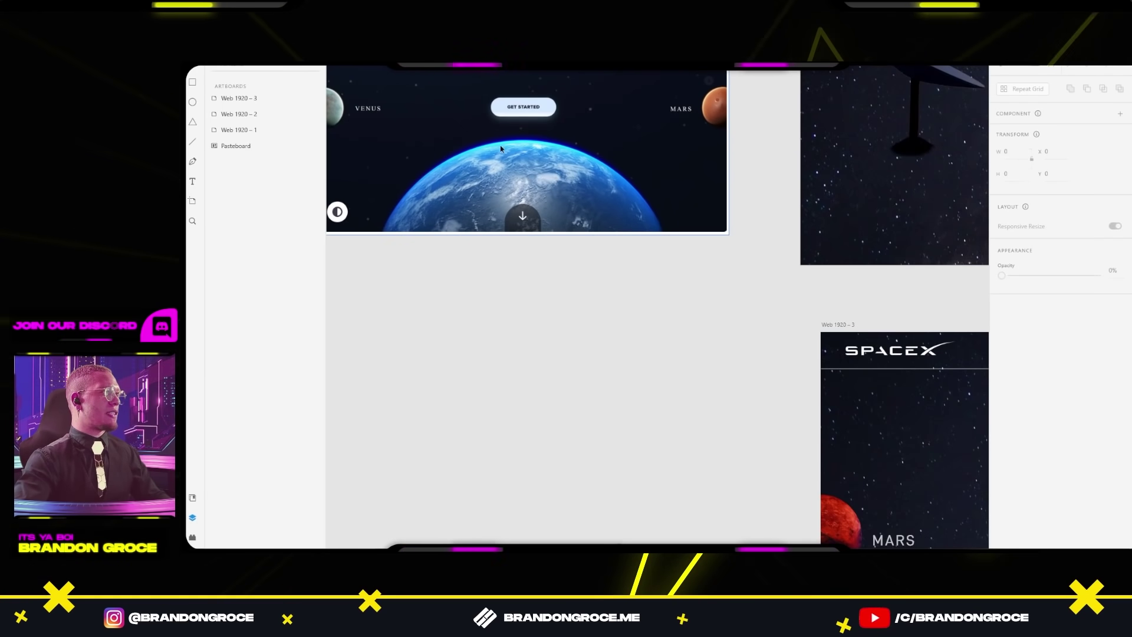
scroll(460, 167, "down", 3)
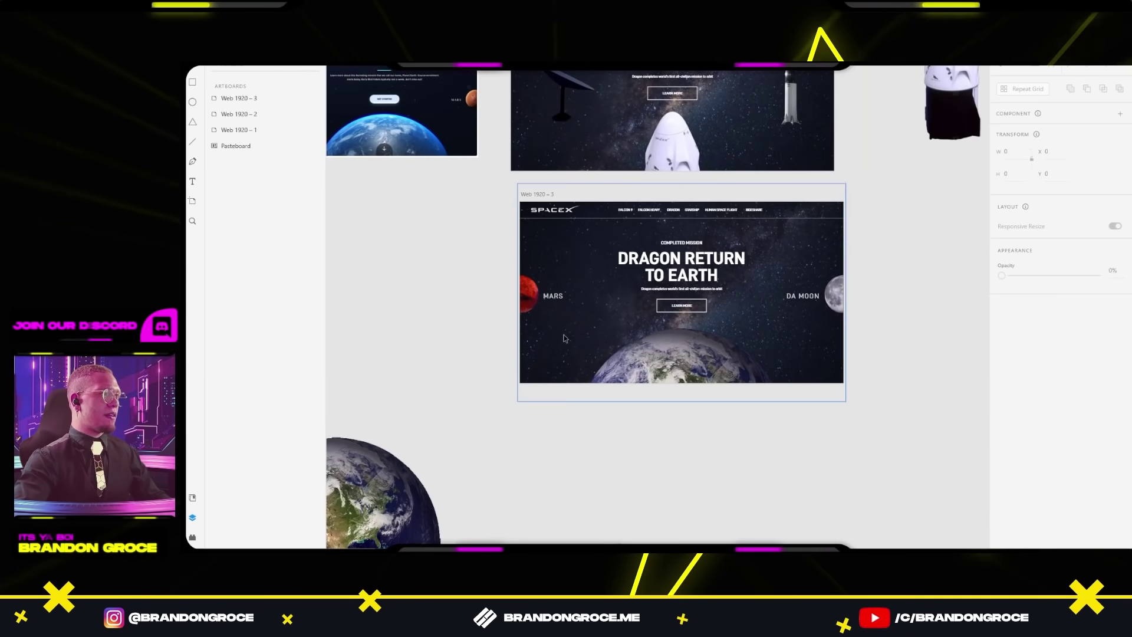
Step: Edit the Milky Way background in Photoshop with Hue/Saturation: more saturation, lower lightness
right_click(816, 248)
left_click(865, 168)
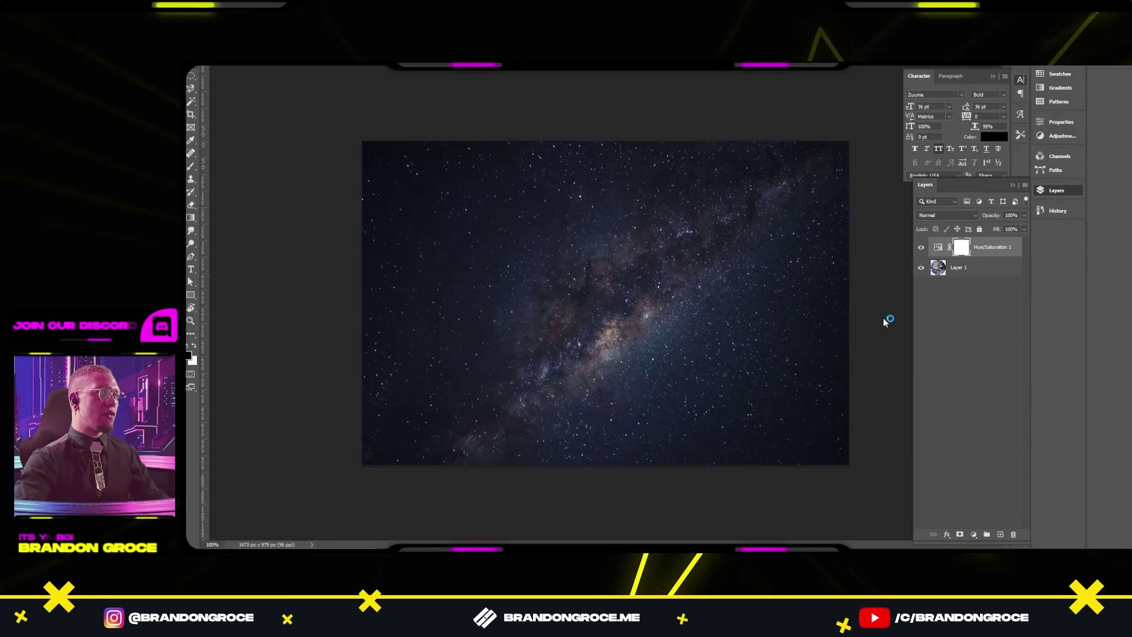
key("ctrl+u")
left_click_drag(328, 255, 318, 256)
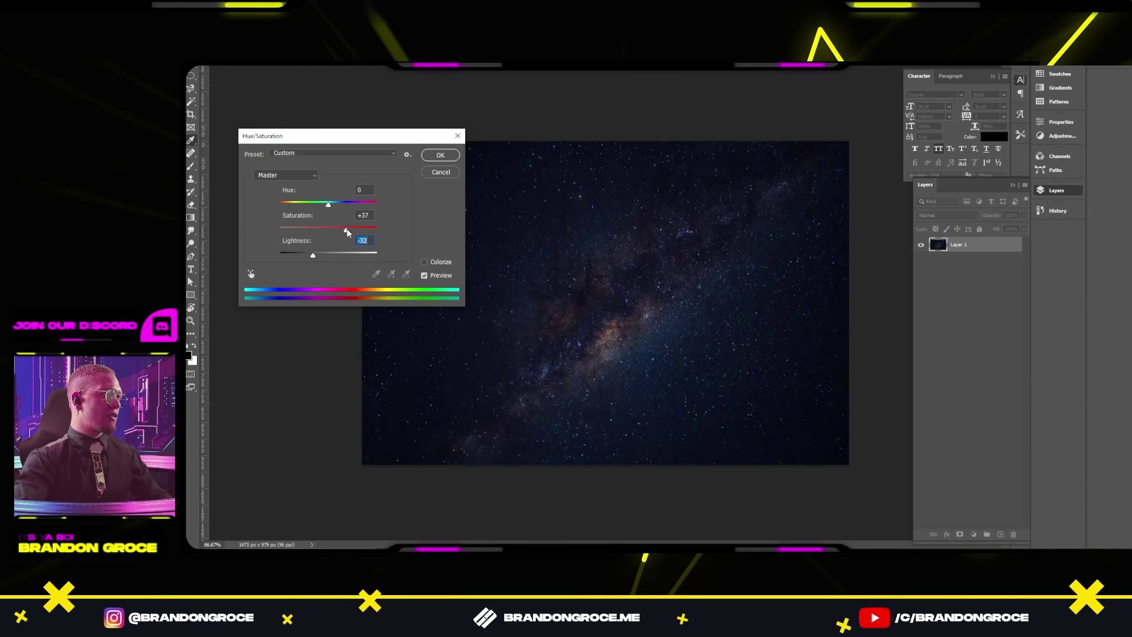
left_click(440, 154)
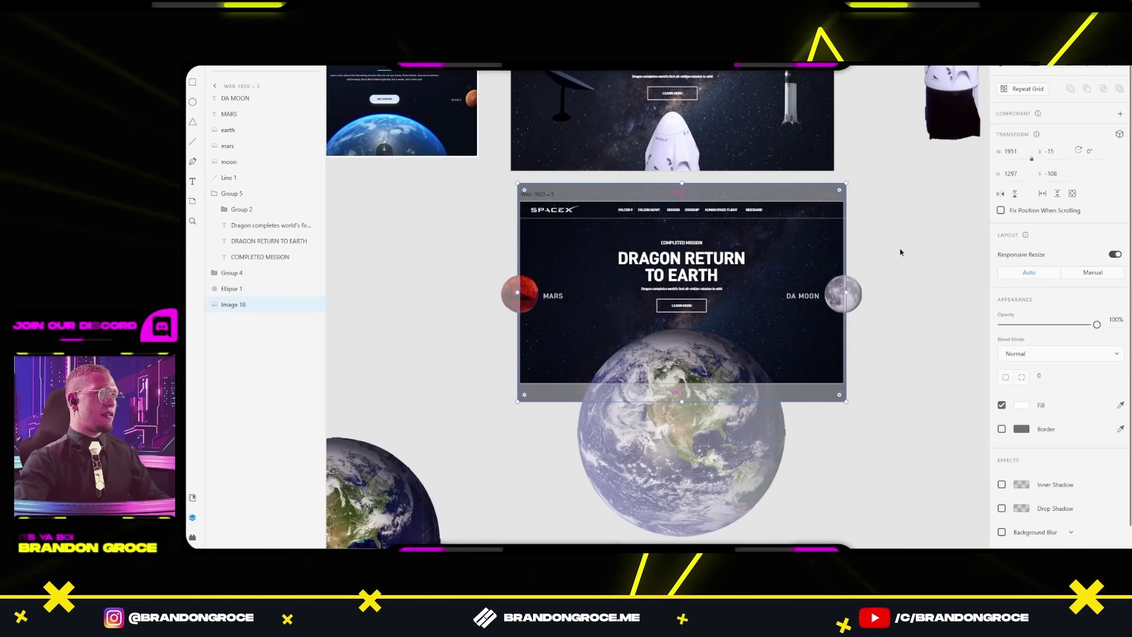
left_click(901, 253)
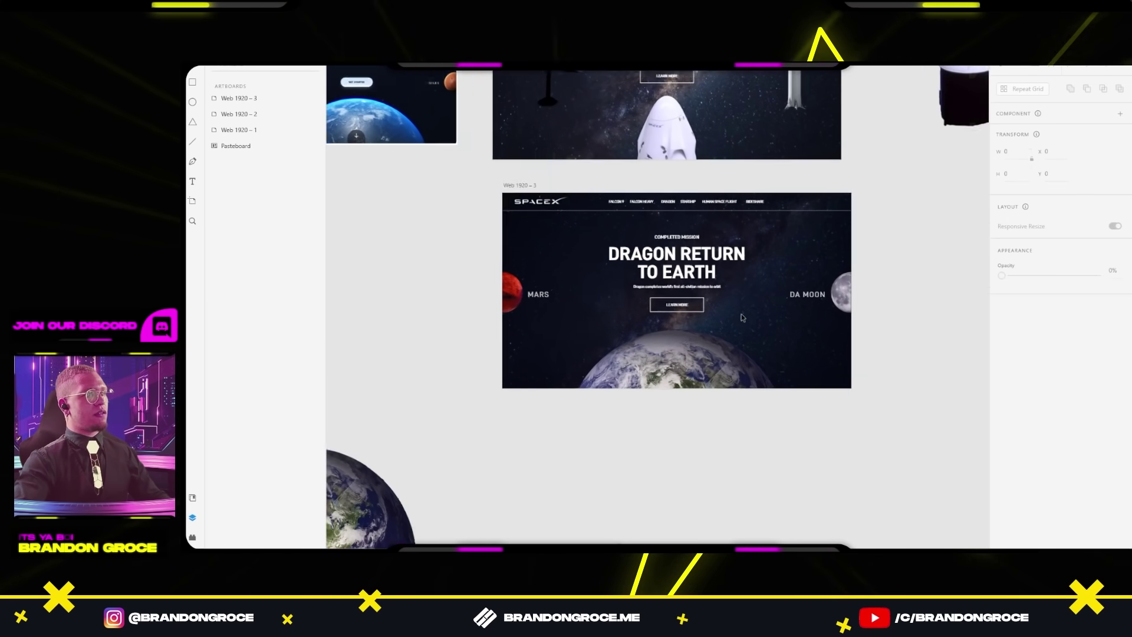
Step: Select the Web 1920 – 3 hero artboard for copying
scroll(741, 314, "up", 2)
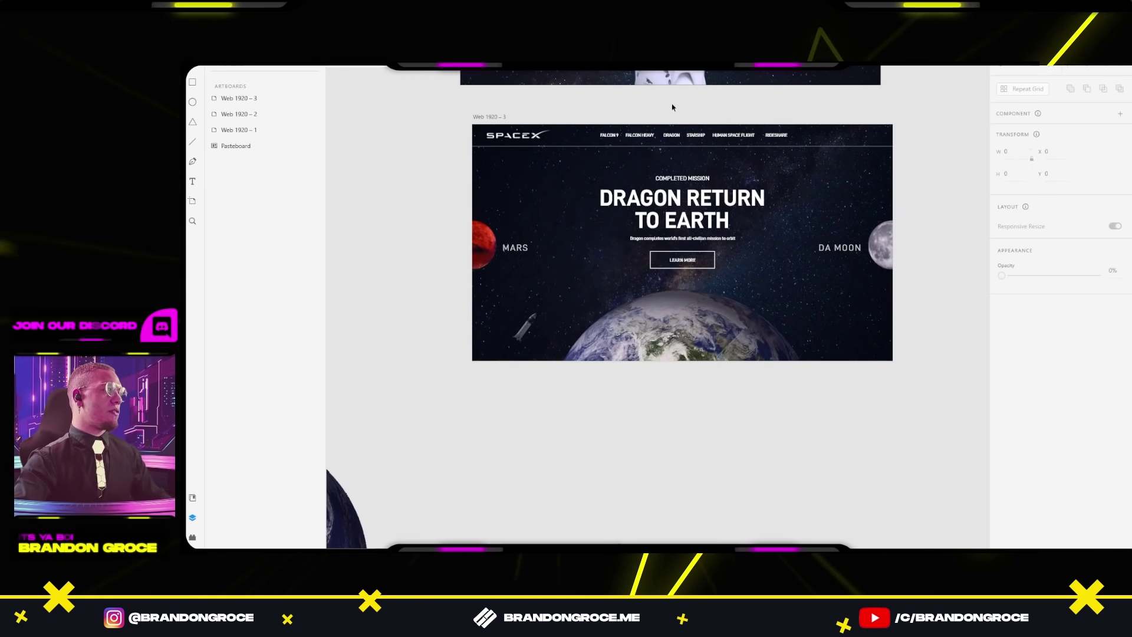
left_click(673, 153)
Step: Create a new 1920x1080 Photoshop document and paste the copied hero design into it
key("alt+Tab")
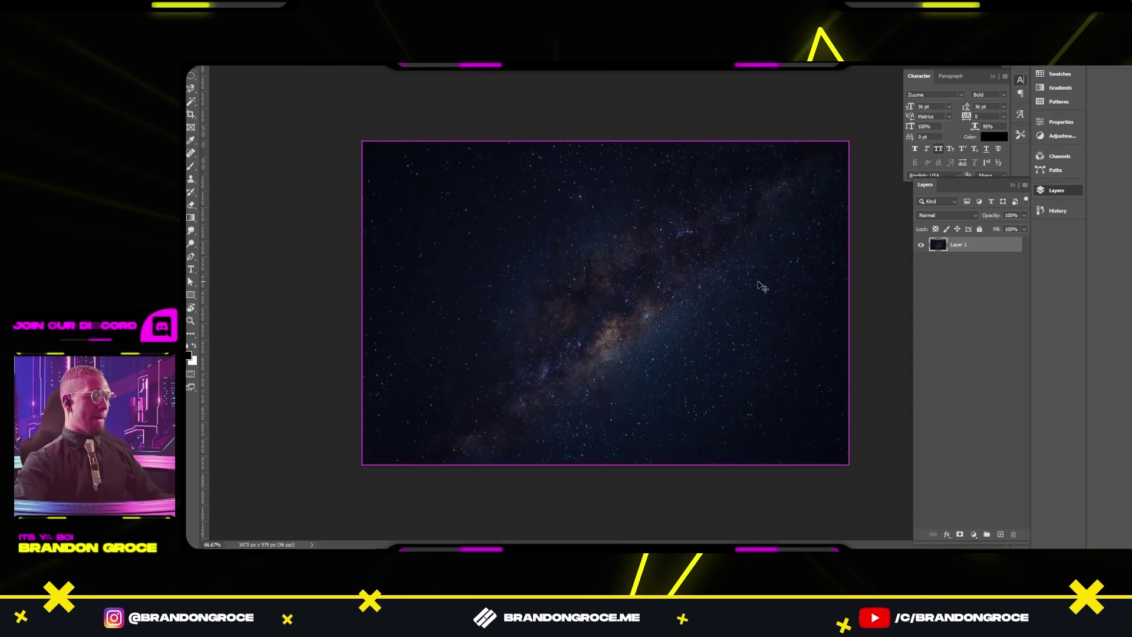
key("ctrl+n")
key("Return")
key("ctrl+v")
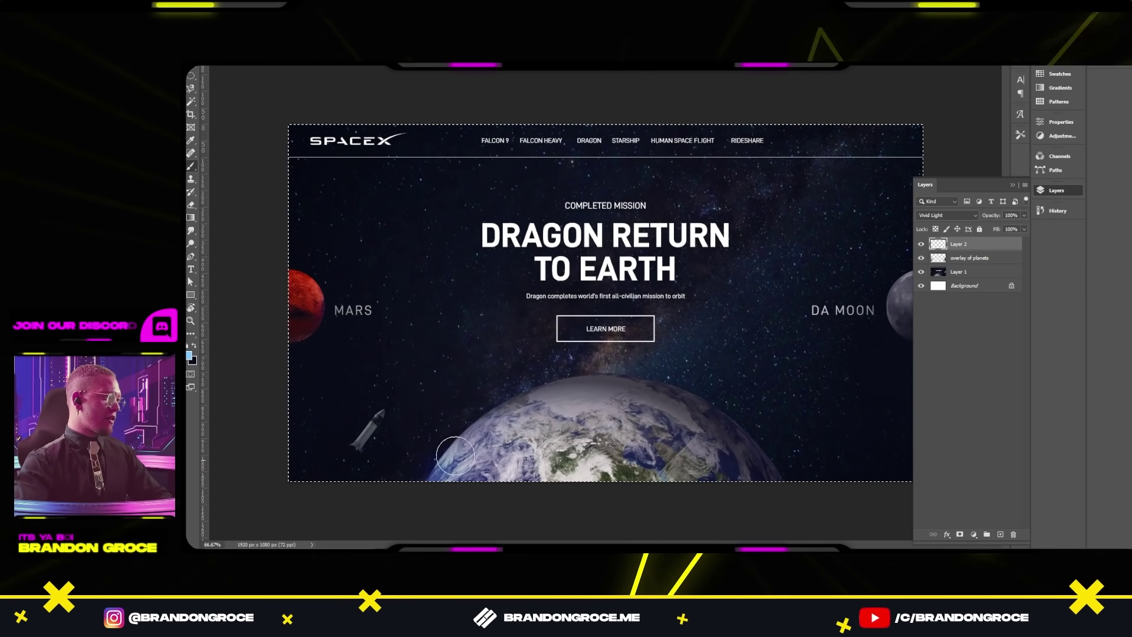
Step: Apply a Hue/Saturation adjustment that slightly lowers the colour overlay's lightness
left_click(319, 59)
mouse_move(354, 149)
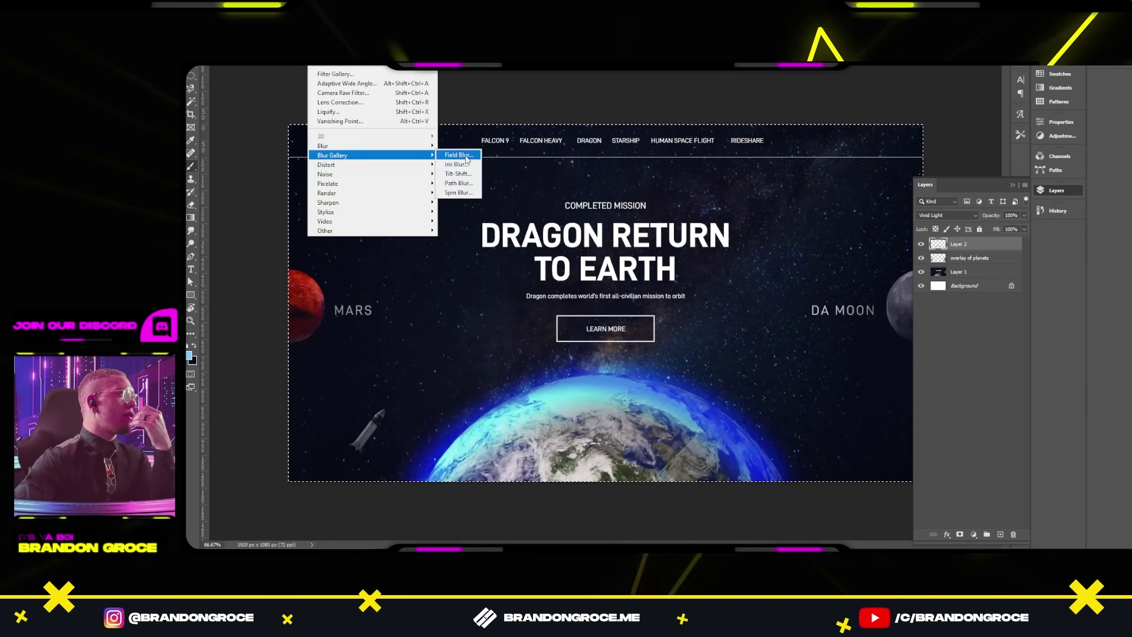
left_click(467, 182)
left_click_drag(329, 255, 323, 265)
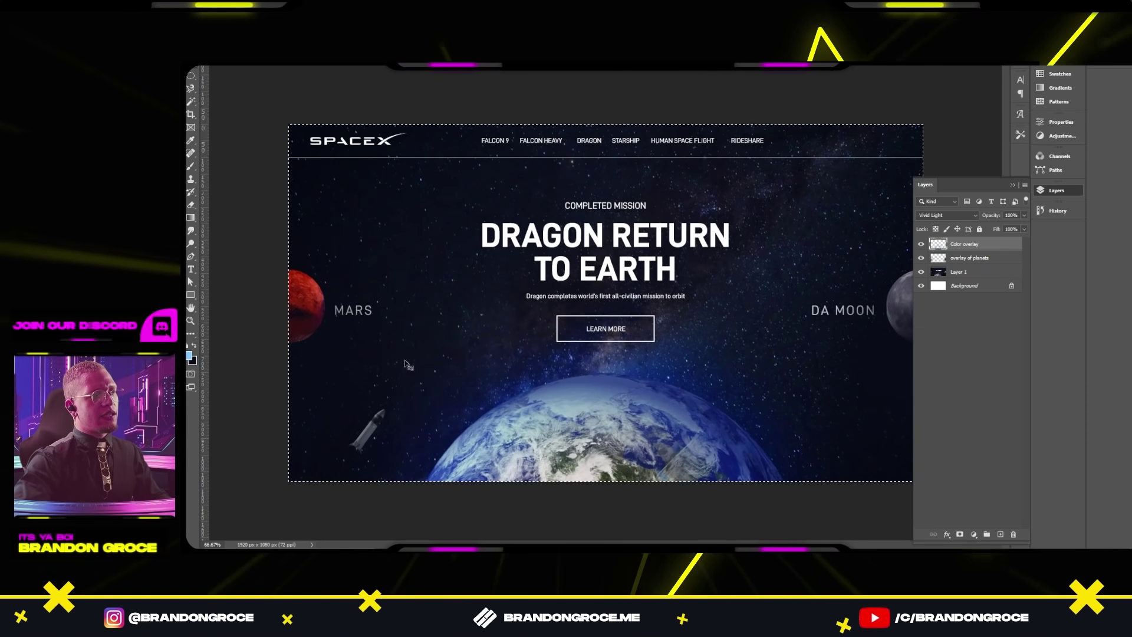
right_click(980, 263)
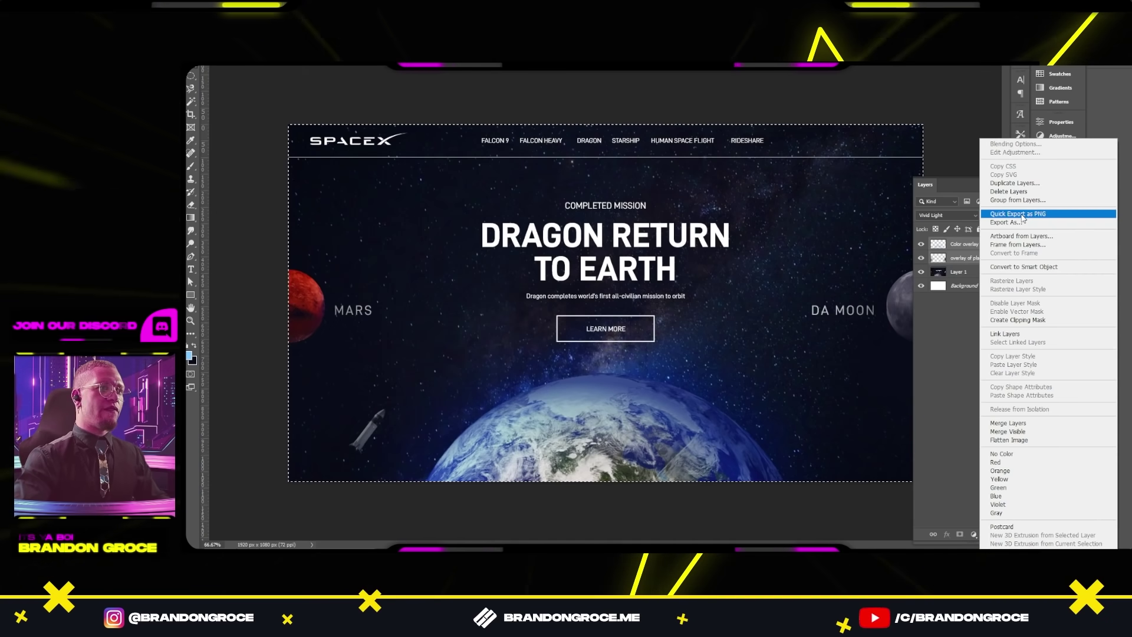
Step: Draw a black, borderless circle below Mars on the hero
left_click(961, 118)
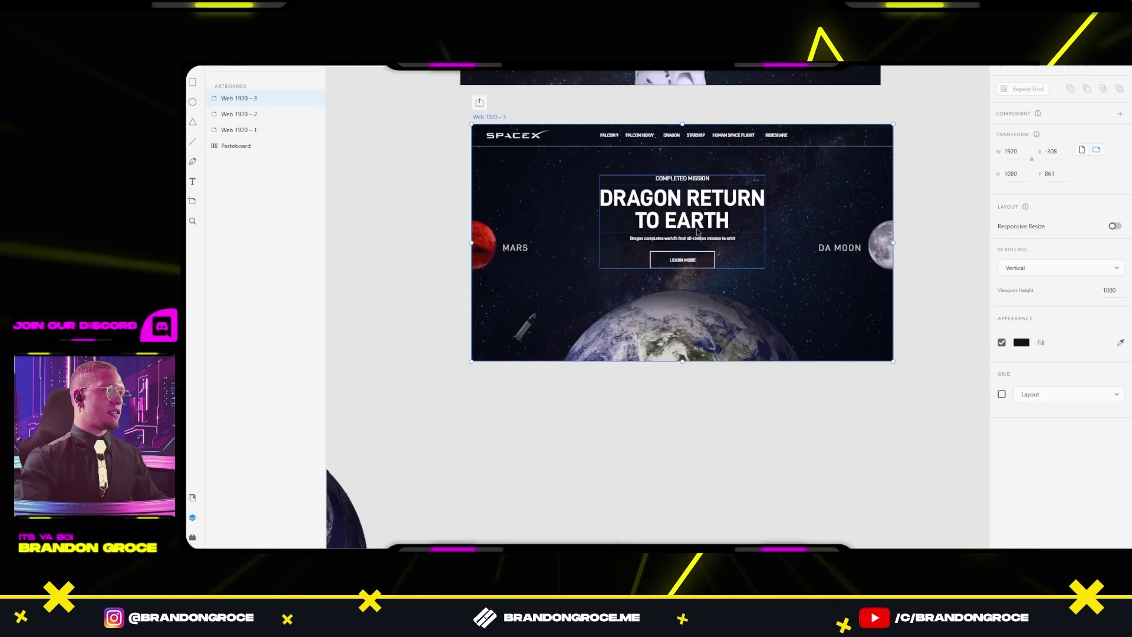
left_click_drag(473, 256, 483, 281)
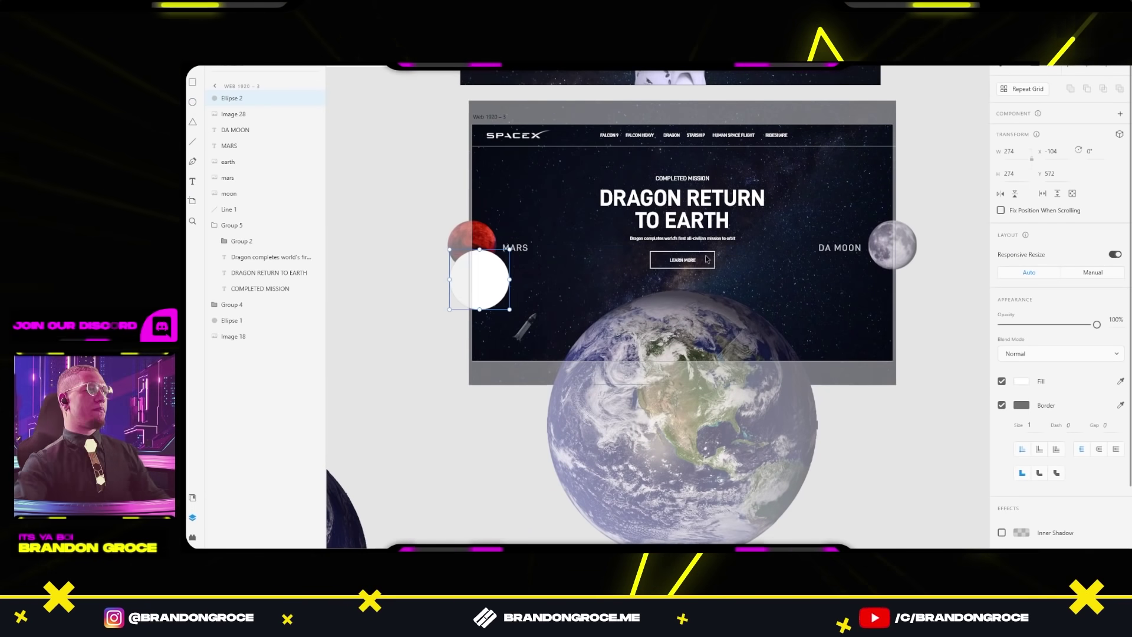
left_click(1120, 381)
left_click(505, 324)
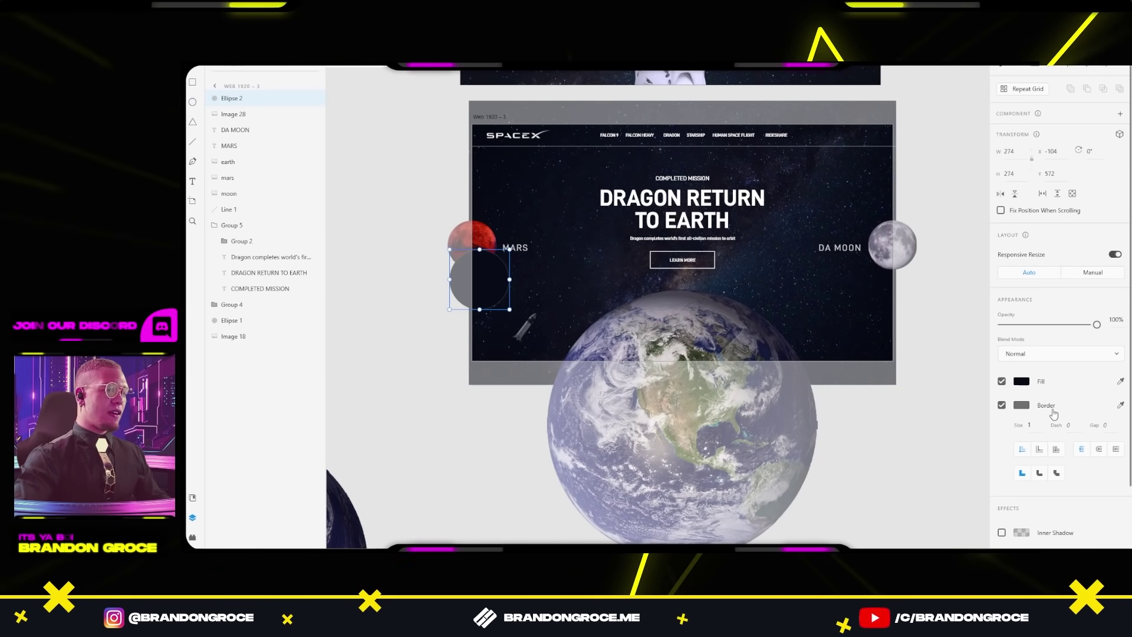
left_click(1022, 405)
left_click(1002, 406)
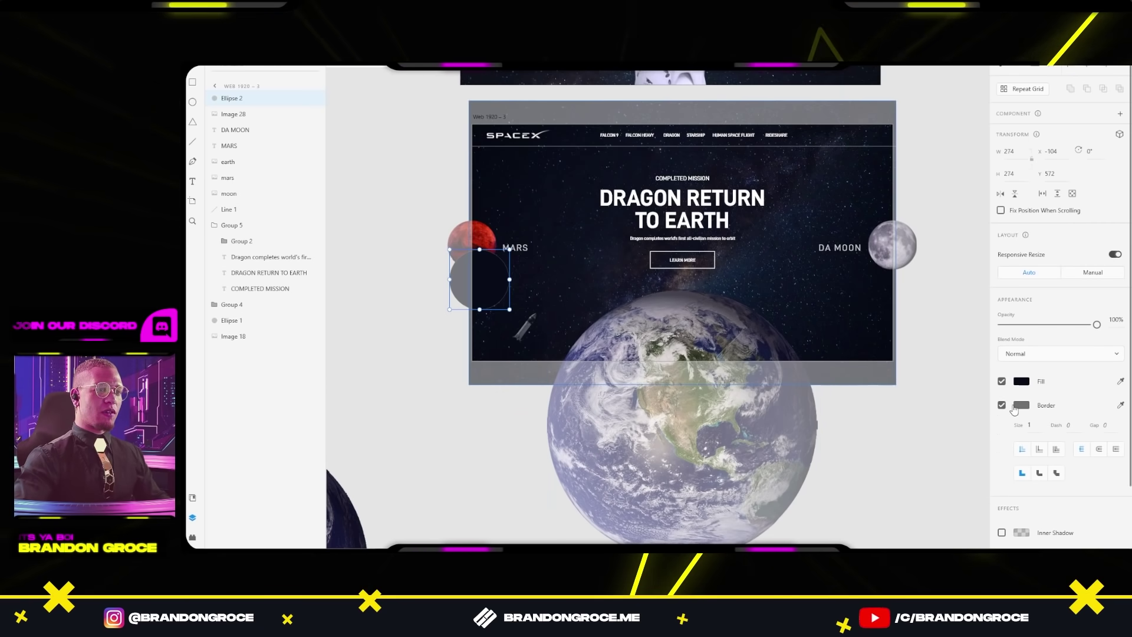
Step: Apply Object Blur to the dark circle so it becomes a soft shadow
left_click(494, 268)
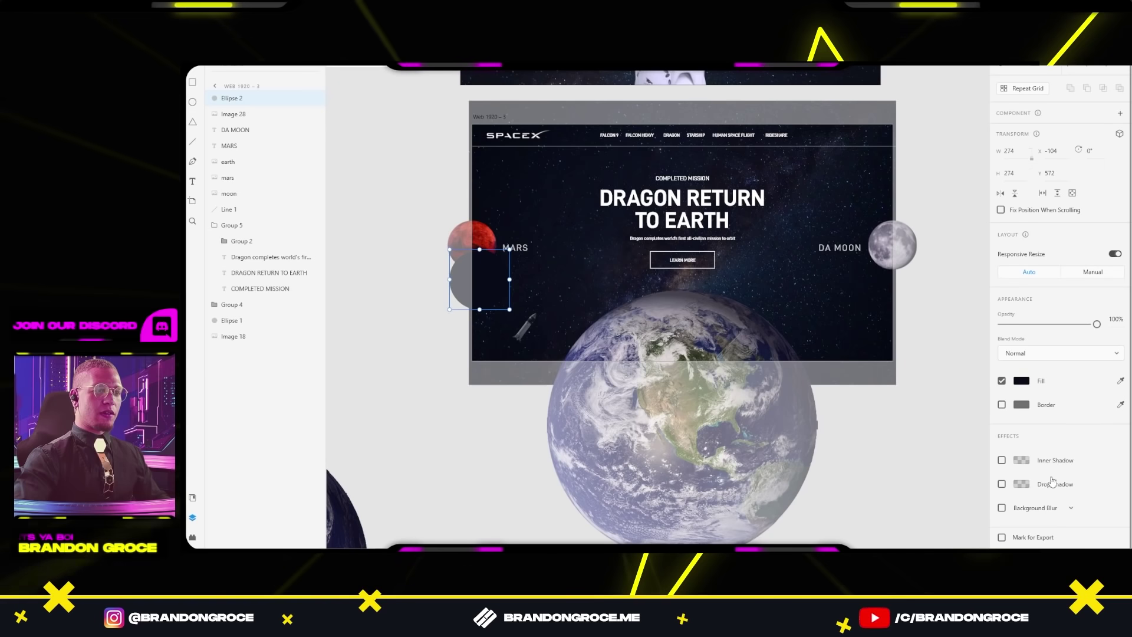
left_click(1035, 508)
left_click(1029, 523)
left_click(1002, 508)
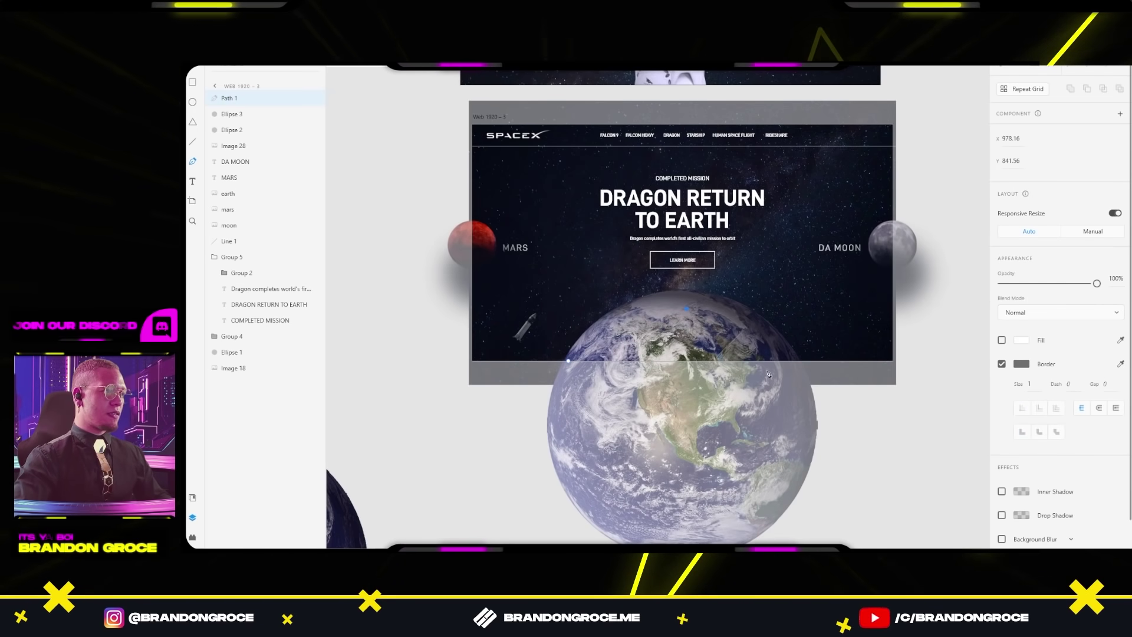
Step: Pen a blue-filled arc over Earth and round its peak and inner points into curves
left_click_drag(803, 366, 800, 371)
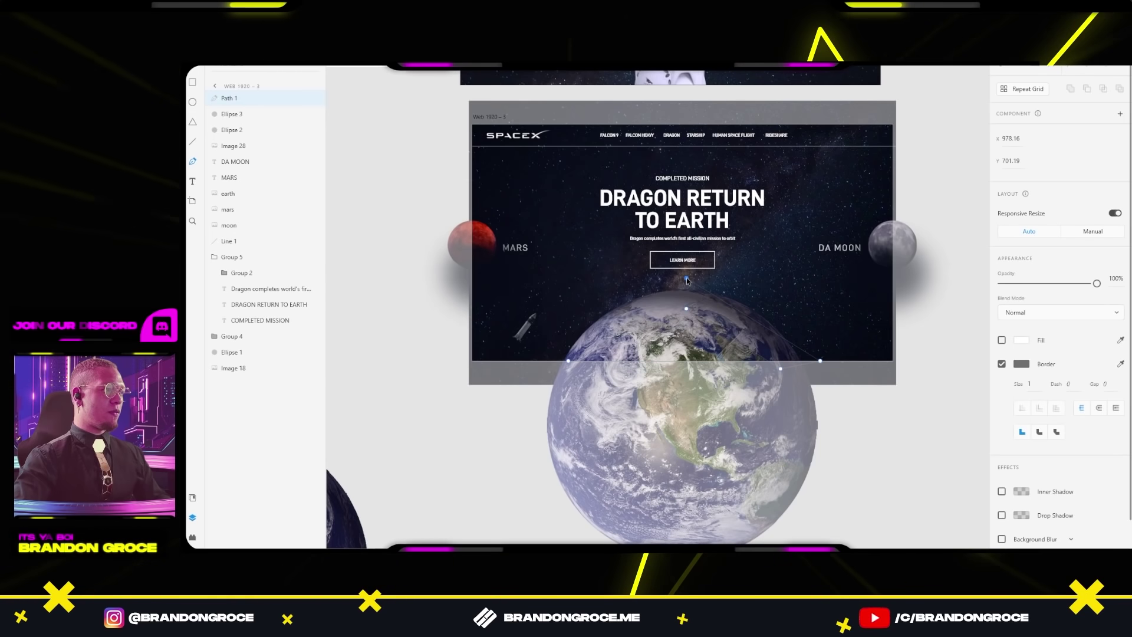
left_click_drag(539, 363, 714, 313)
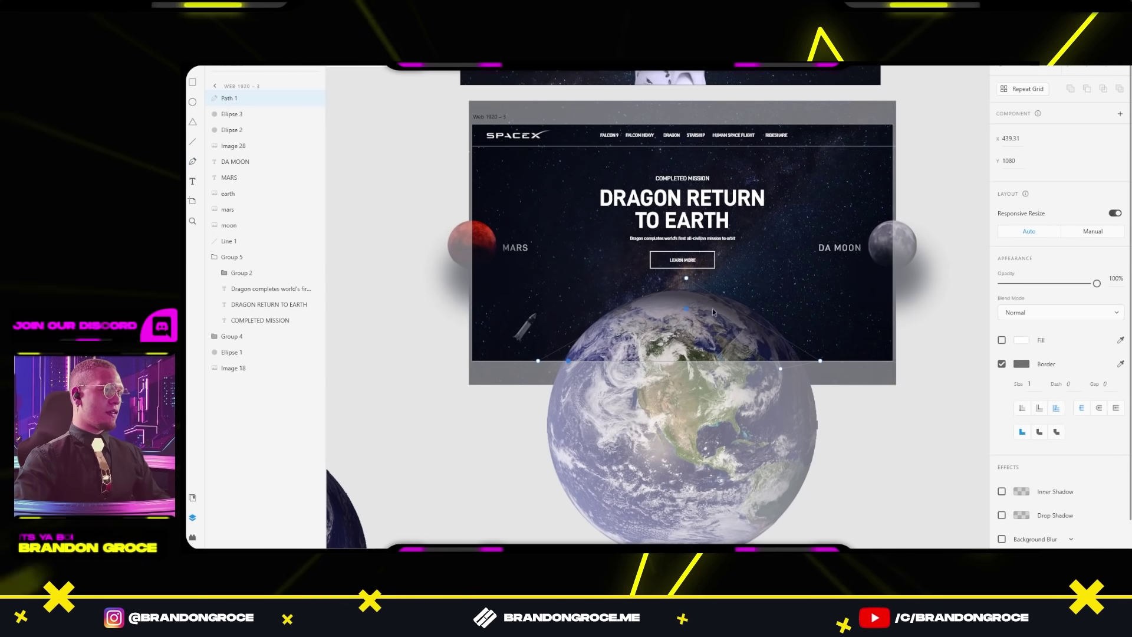
left_click(1019, 344)
left_click_drag(971, 284, 976, 326)
left_click(686, 280)
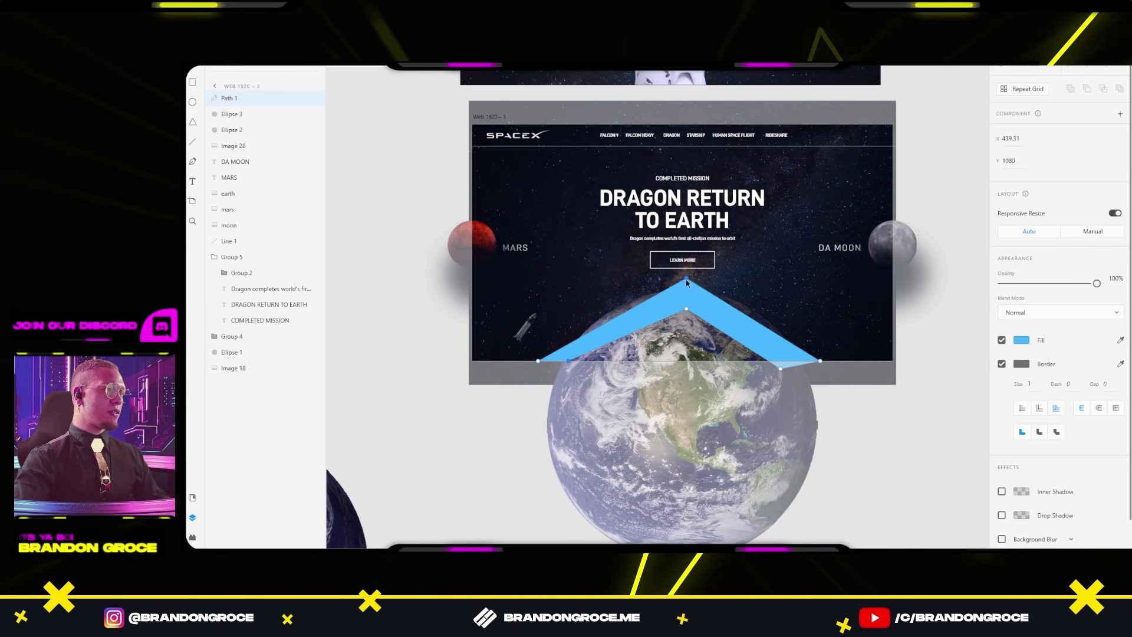
double_click(687, 279)
double_click(686, 309)
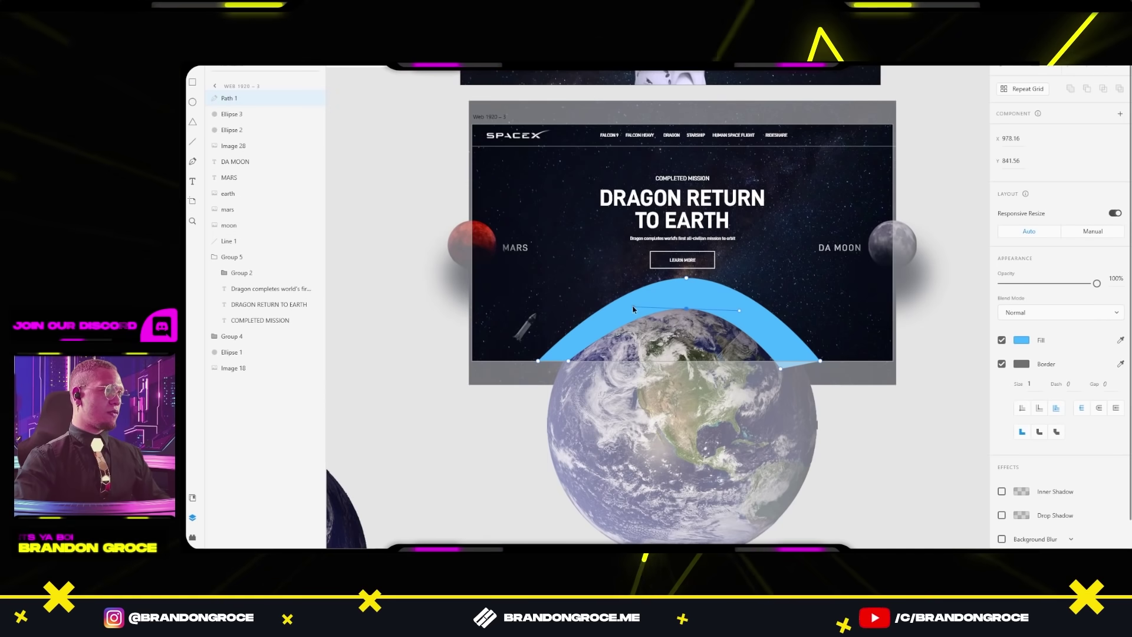
left_click(686, 310)
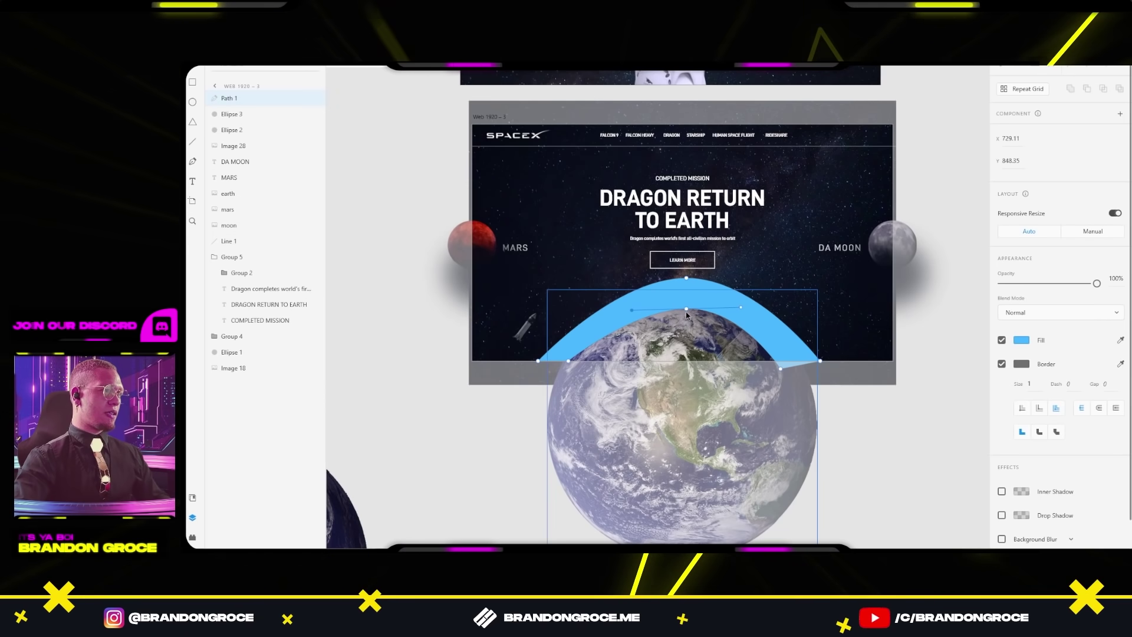
left_click(577, 361)
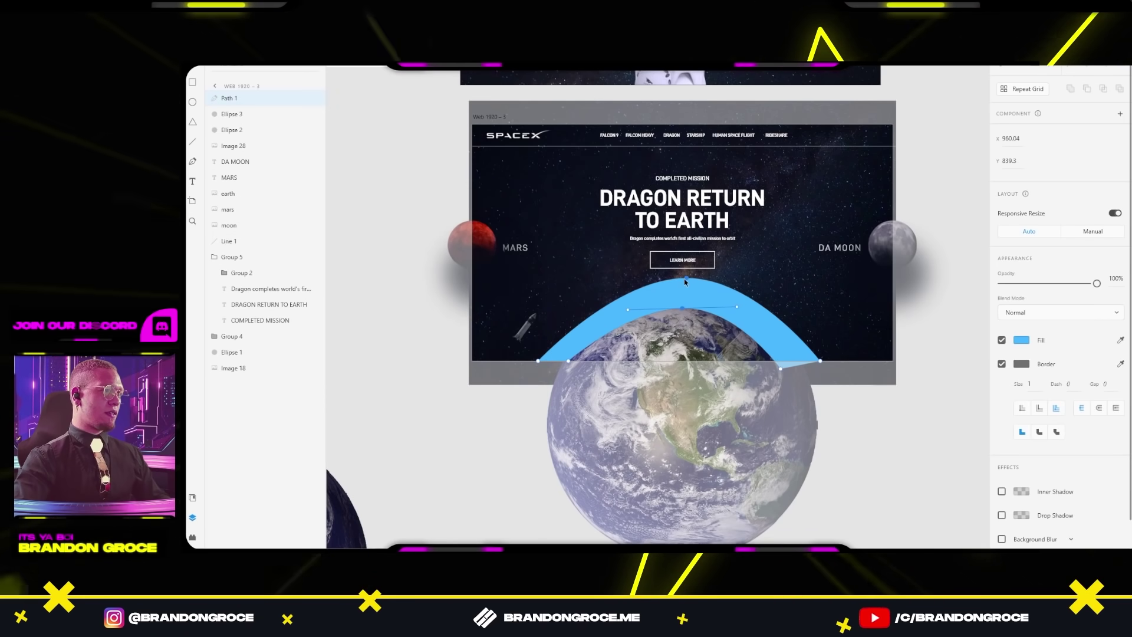
Step: Give the blue arc an Object Blur glow and set its blend mode to Color Dodge
scroll(996, 511, "down", 1)
left_click(1021, 517)
left_click(1011, 518)
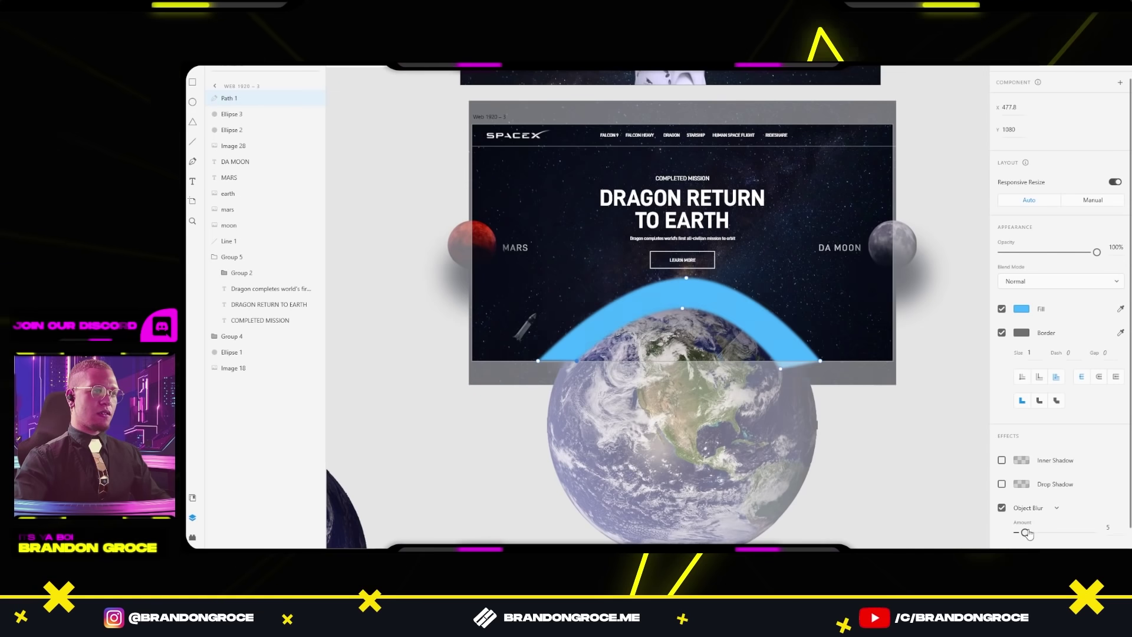
left_click_drag(1026, 533, 1093, 532)
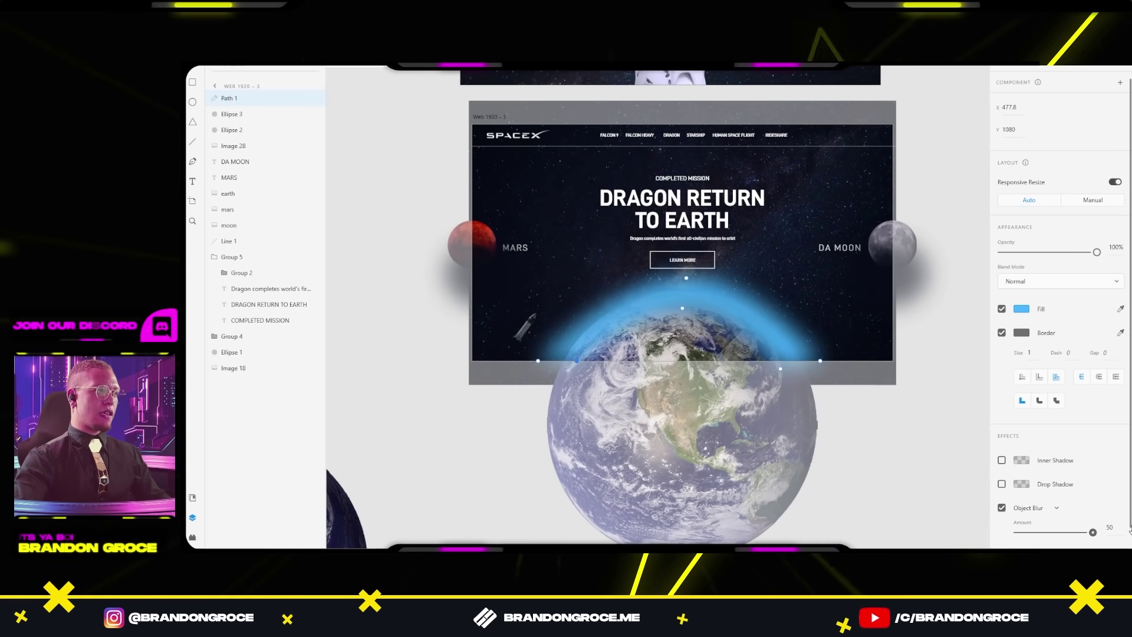
left_click(1060, 282)
left_click(1024, 264)
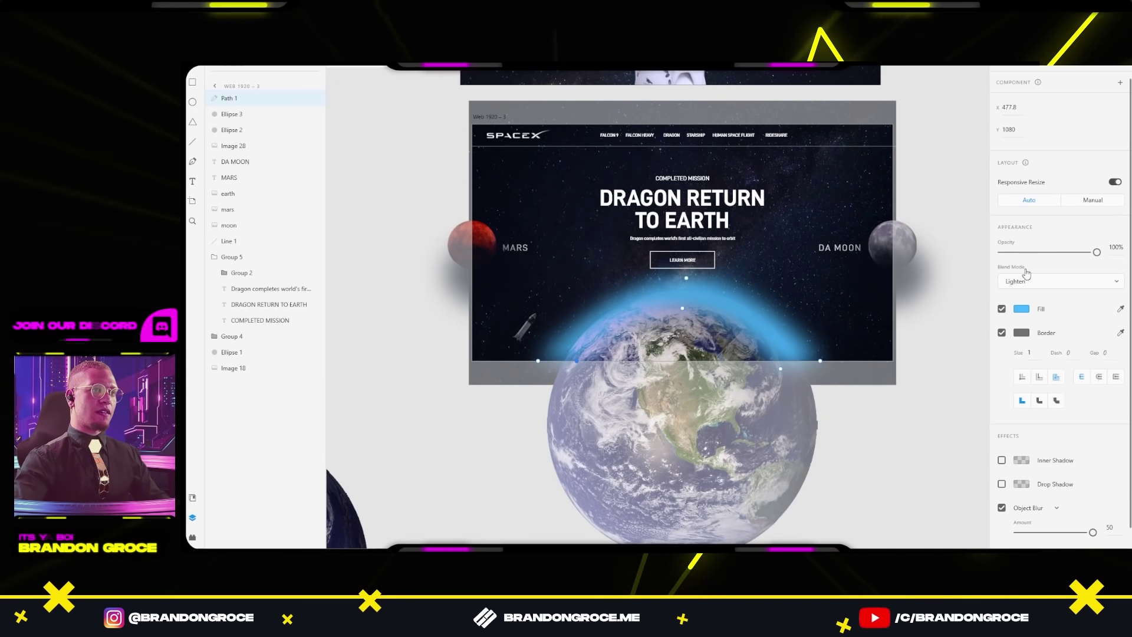
left_click(1030, 283)
left_click(1024, 294)
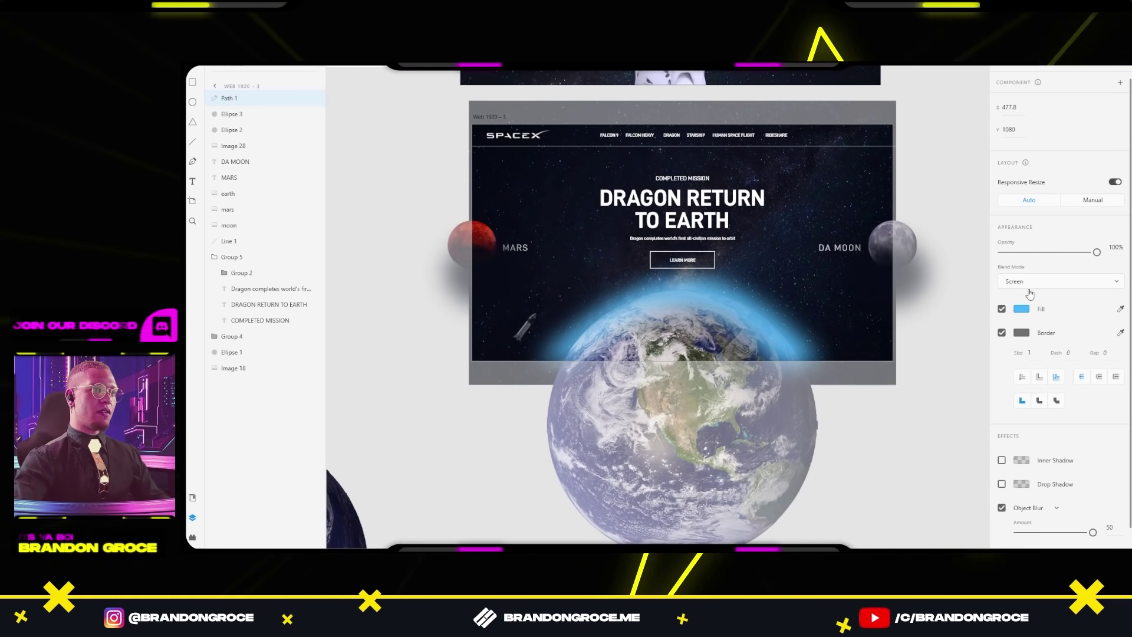
left_click(1029, 293)
Step: Lower the glow's opacity to 13% and darken its colour to navy blue
left_click(1028, 300)
left_click(1022, 381)
left_click_drag(988, 355, 988, 321)
left_click_drag(917, 330, 962, 313)
key("ctrl+minus")
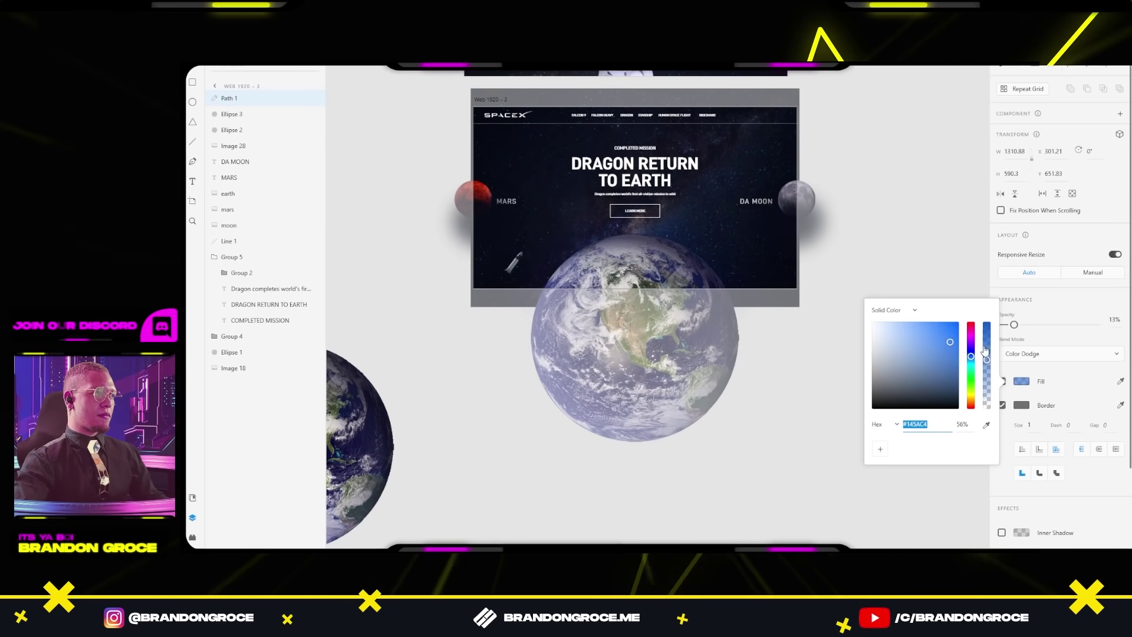
mouse_move(1055, 324)
left_mouse_down()
mouse_move(1014, 326)
mouse_move(1056, 326)
left_mouse_up()
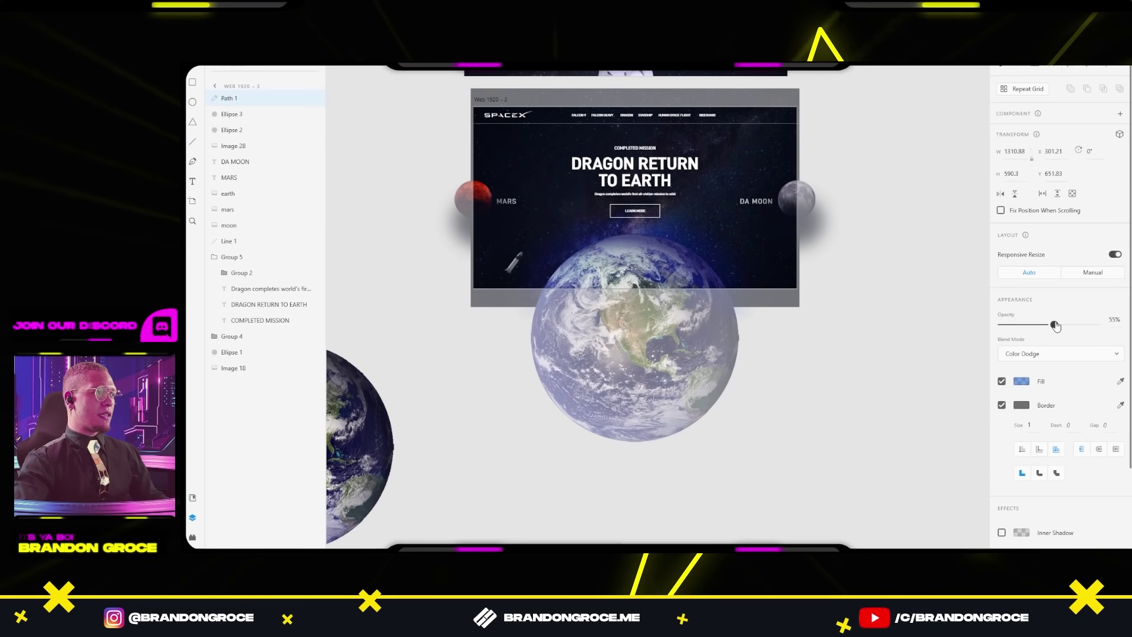
left_click(1022, 381)
left_click(950, 345)
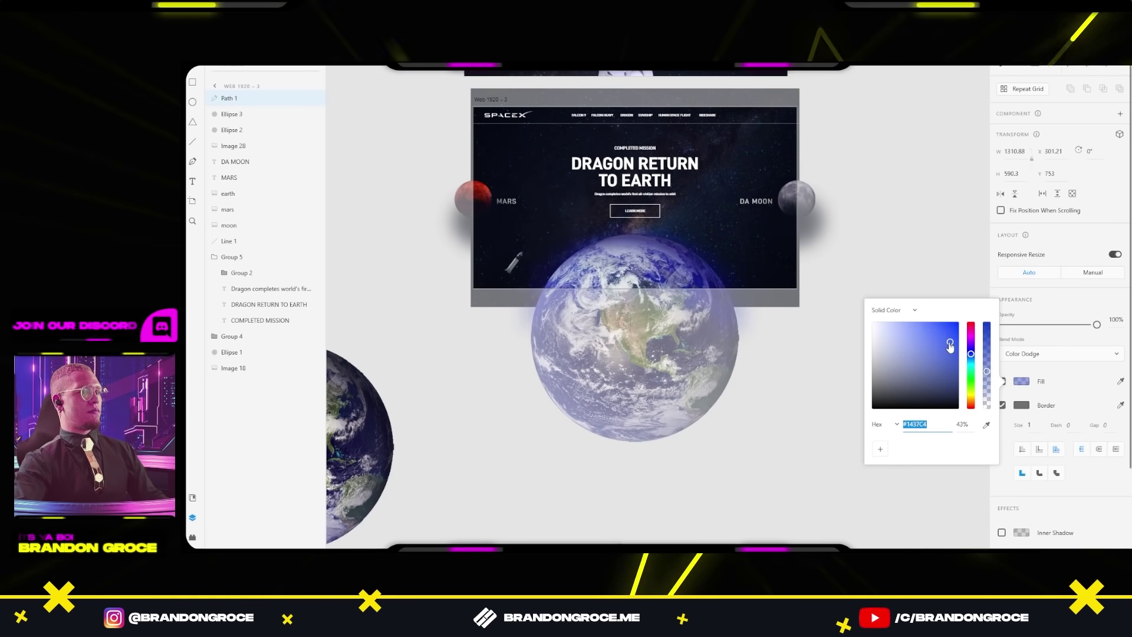
left_click_drag(935, 369, 941, 370)
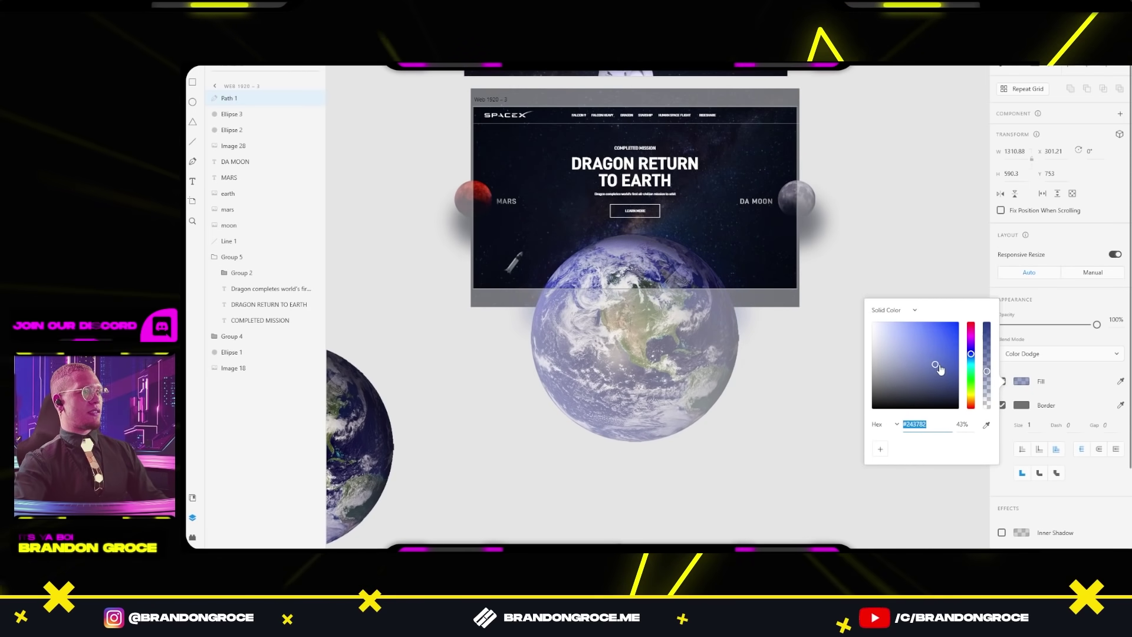
key("Escape")
key("Escape")
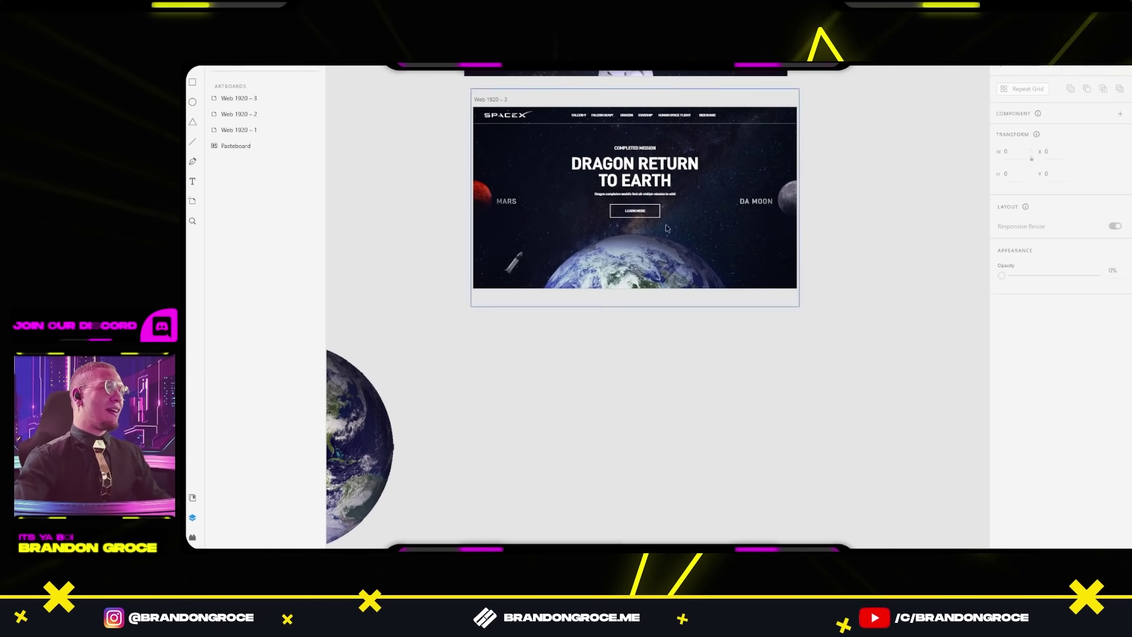
Step: Draw a linear-gradient rectangle beside GET STARTED and round its corners into a pill
scroll(667, 229, "up", 3)
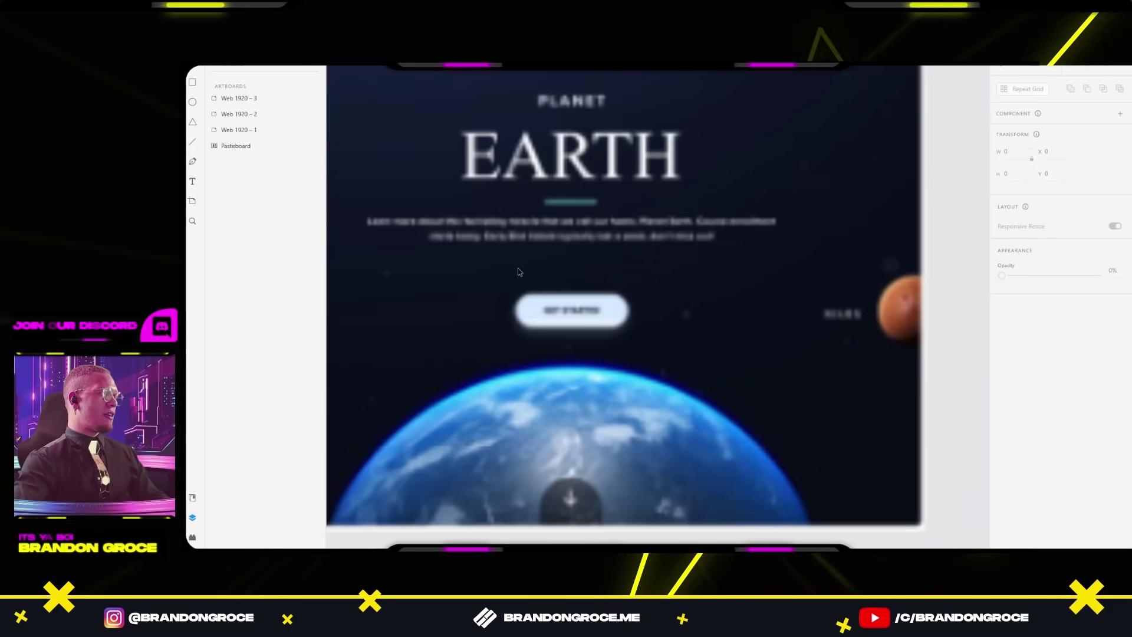
scroll(519, 271, "up", 2)
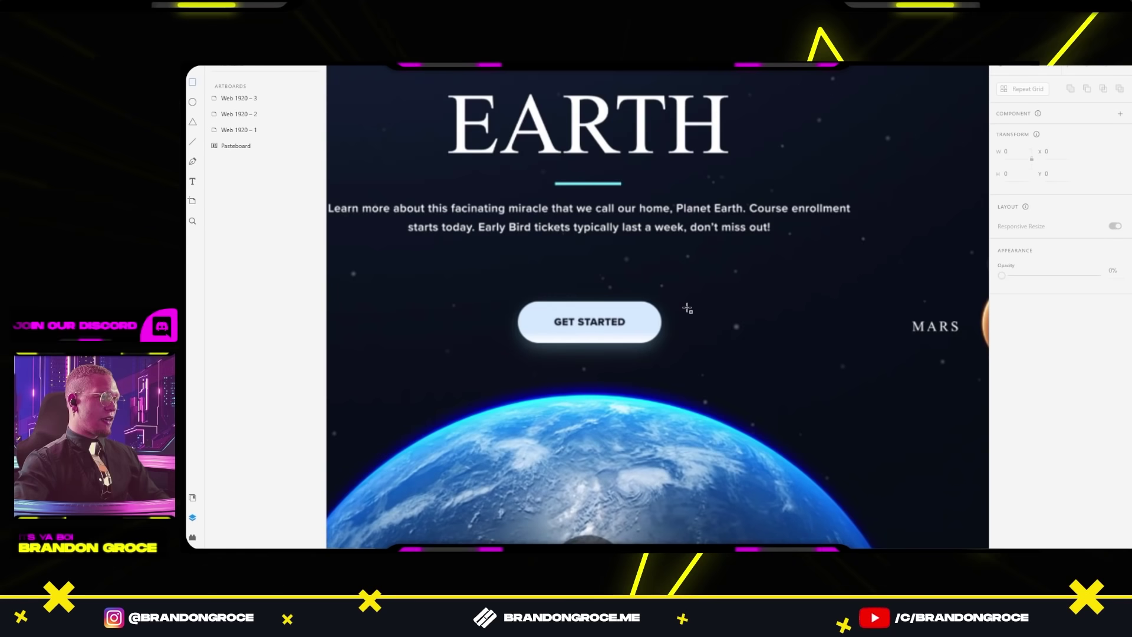
mouse_move(689, 305)
left_mouse_down()
mouse_move(771, 338)
mouse_move(825, 340)
left_mouse_up()
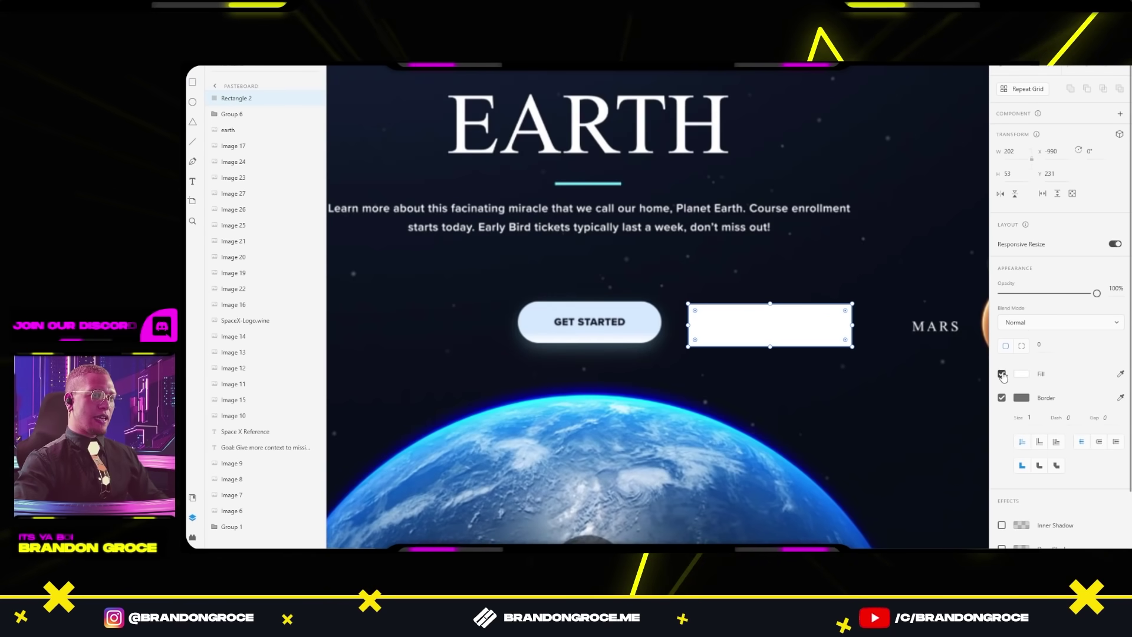
left_click(1022, 374)
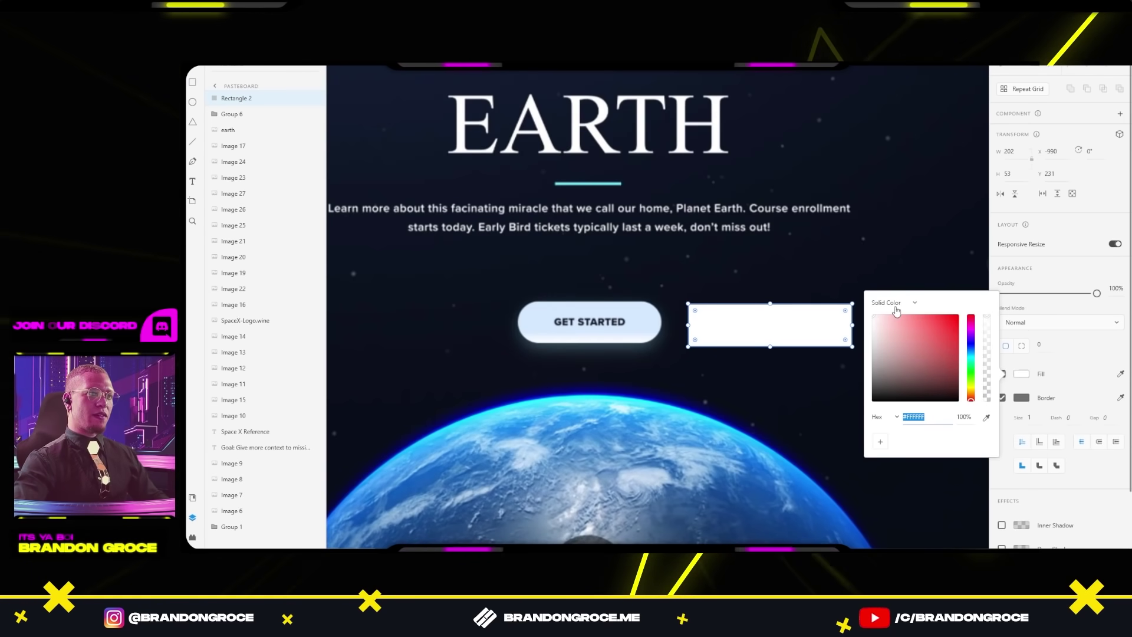
left_click(894, 295)
left_click(895, 323)
left_click_drag(767, 307, 708, 310)
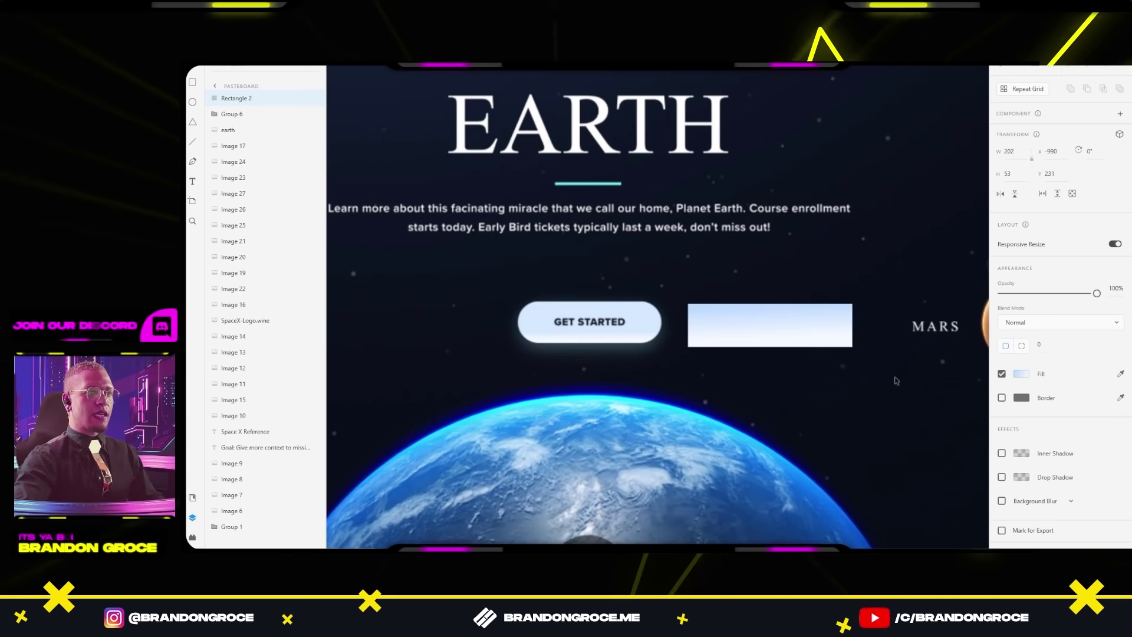
left_click_drag(844, 311, 805, 328)
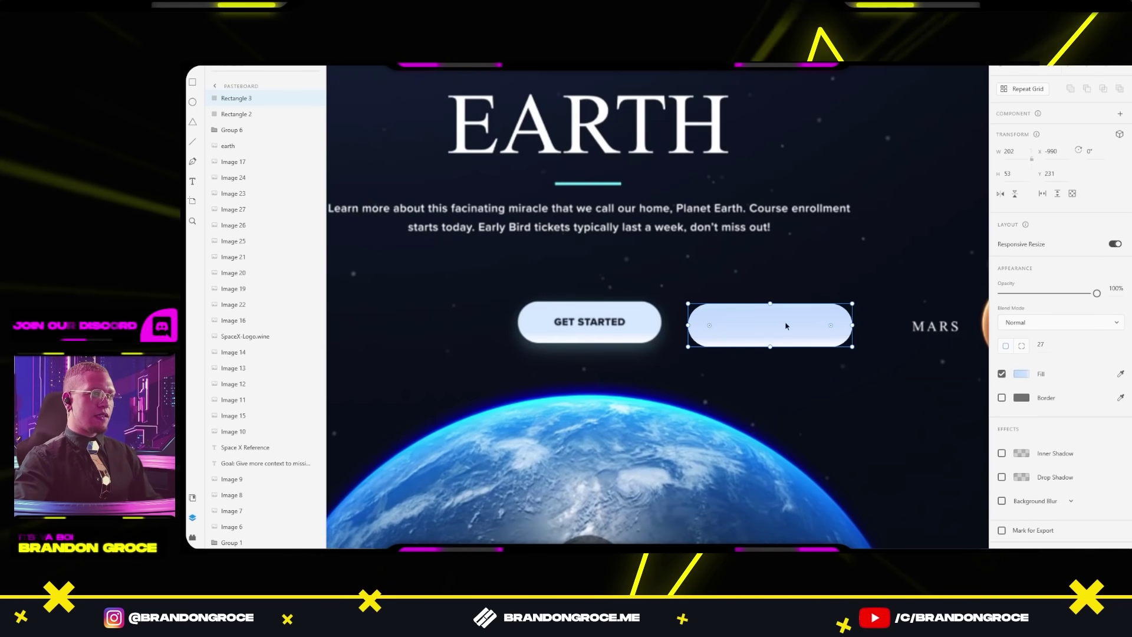
Step: Duplicate the pill onto itself and give the copy a near-zero Object Blur
key("ctrl+d")
left_click_drag(786, 324, 778, 349)
left_click(1002, 501)
left_click(1058, 501)
left_click(1060, 507)
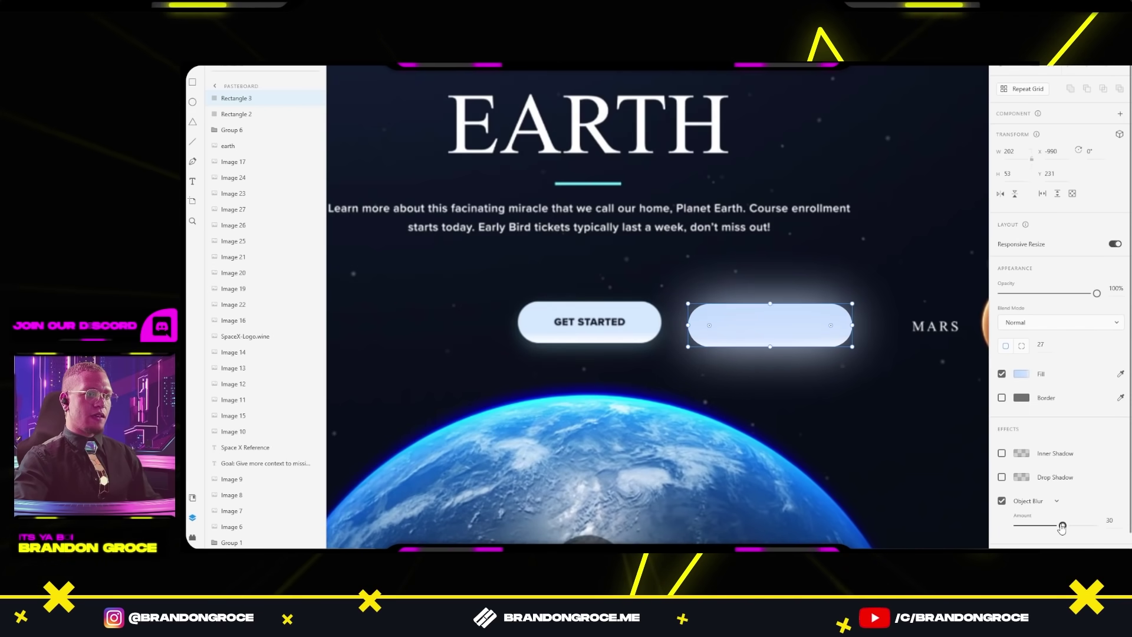
left_click_drag(1063, 525, 1016, 524)
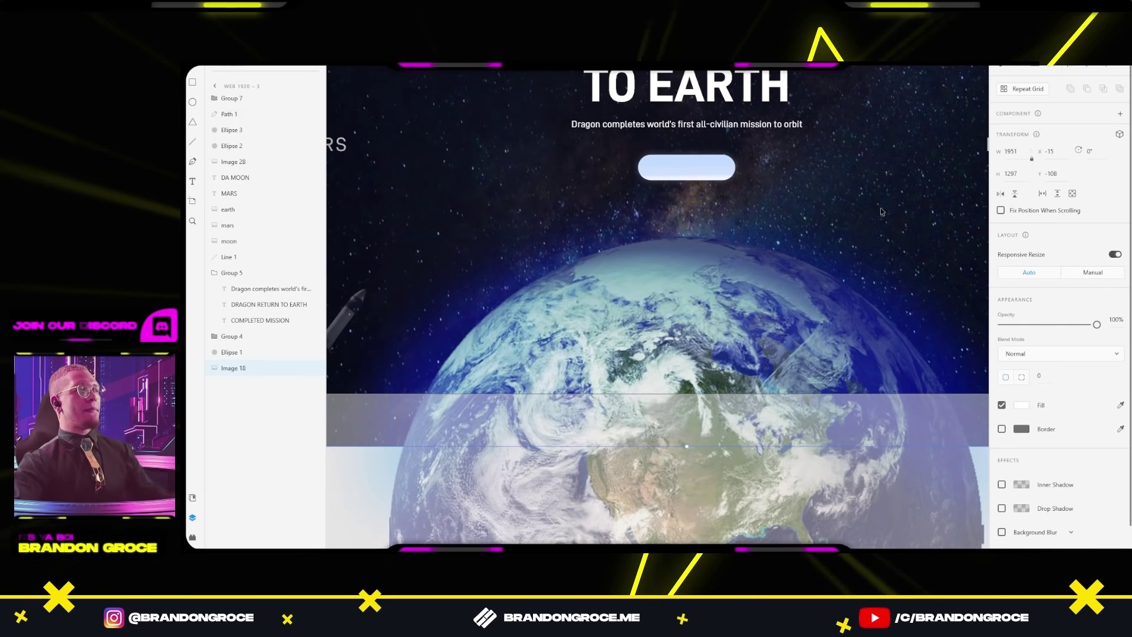
Step: Raise the radial gradient stop's opacity, stretch its end outward and pick a lighter blue
key("ctrl+0")
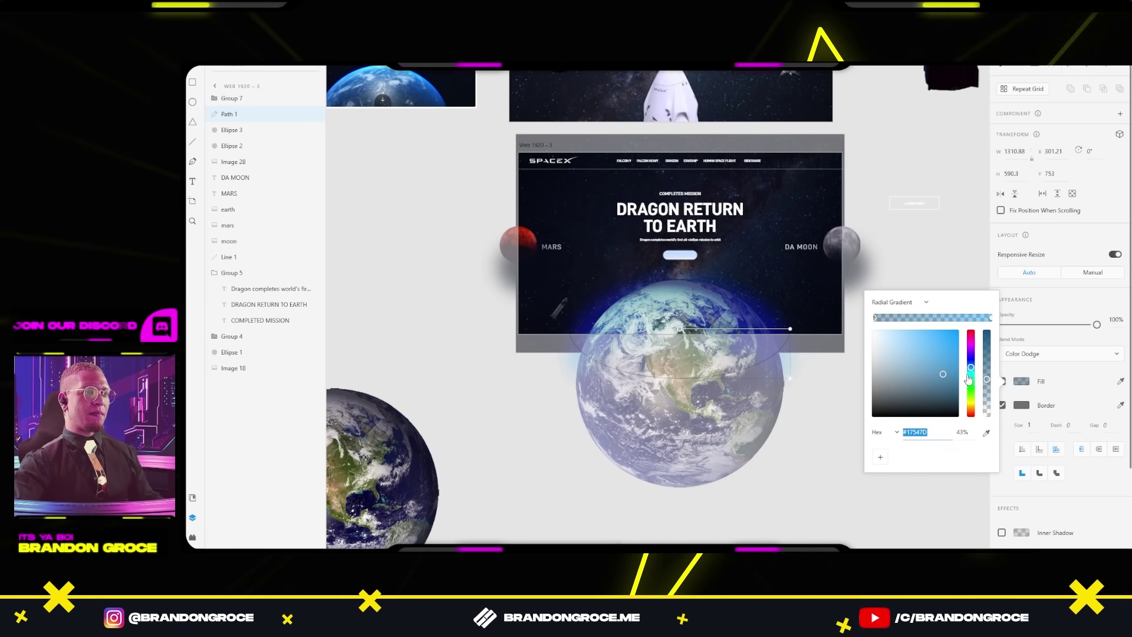
left_click_drag(986, 380, 985, 335)
left_click(991, 317)
left_click_drag(790, 329, 830, 332)
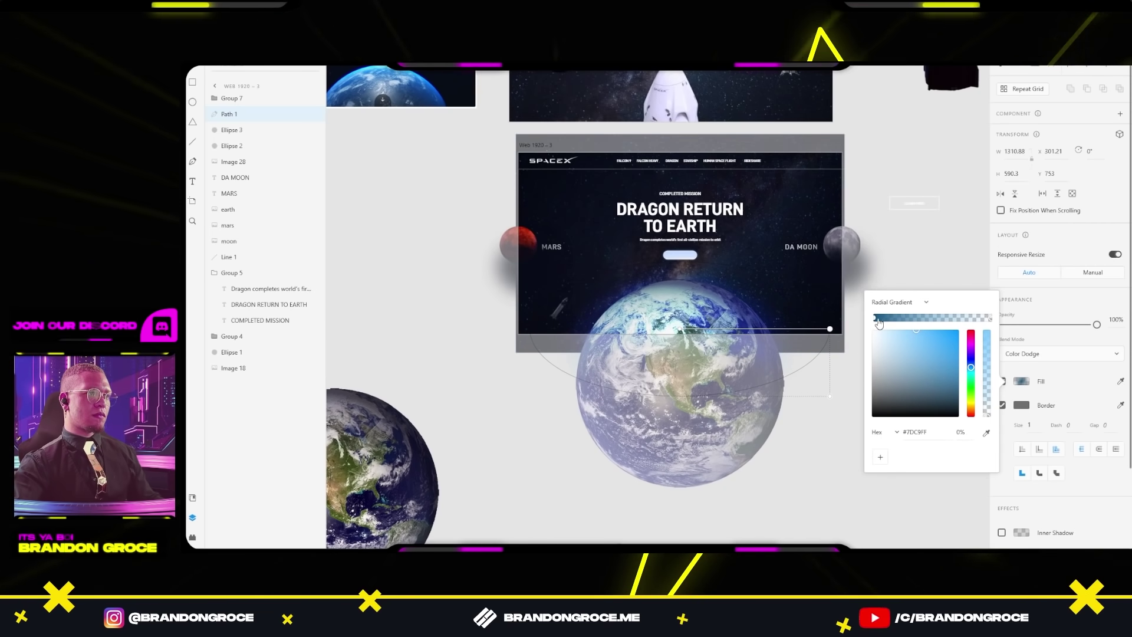
left_click_drag(945, 354, 913, 348)
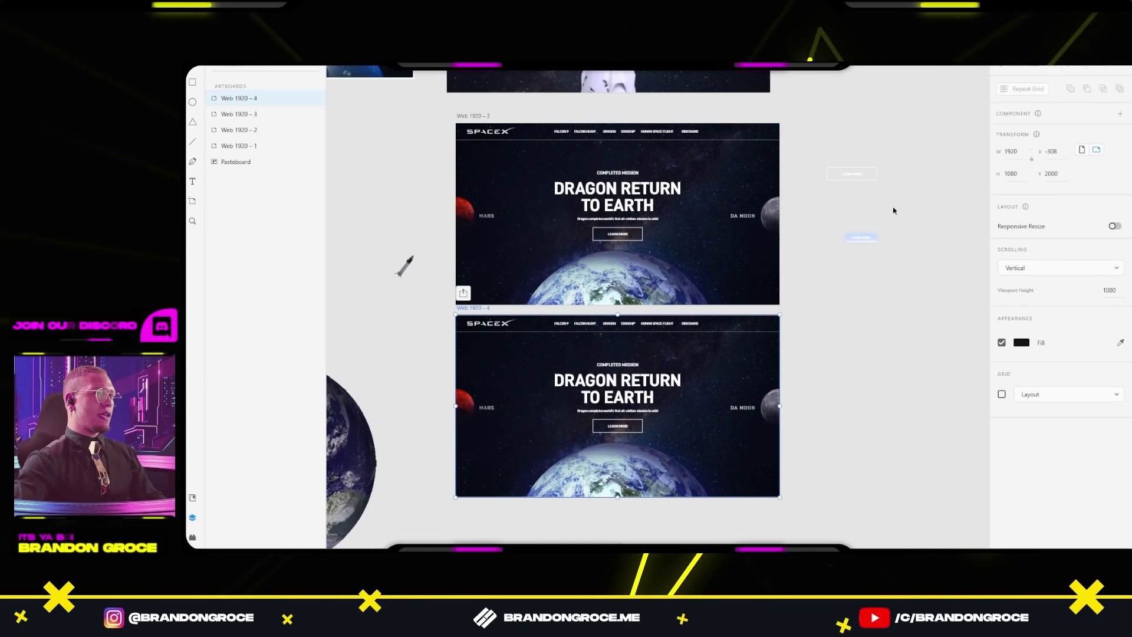
Step: Move the small group onto Web 1920–3 and draw a rectangle filled with the sampled #0C101D sky
left_click(863, 180)
left_click_drag(863, 180, 693, 235)
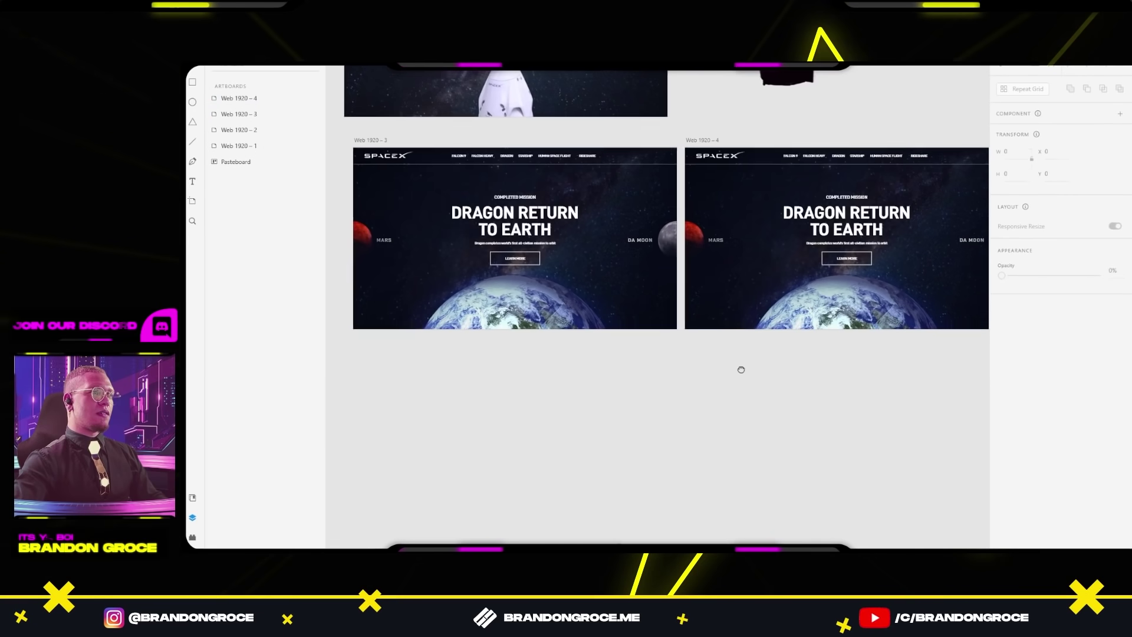
scroll(740, 370, "left", 1)
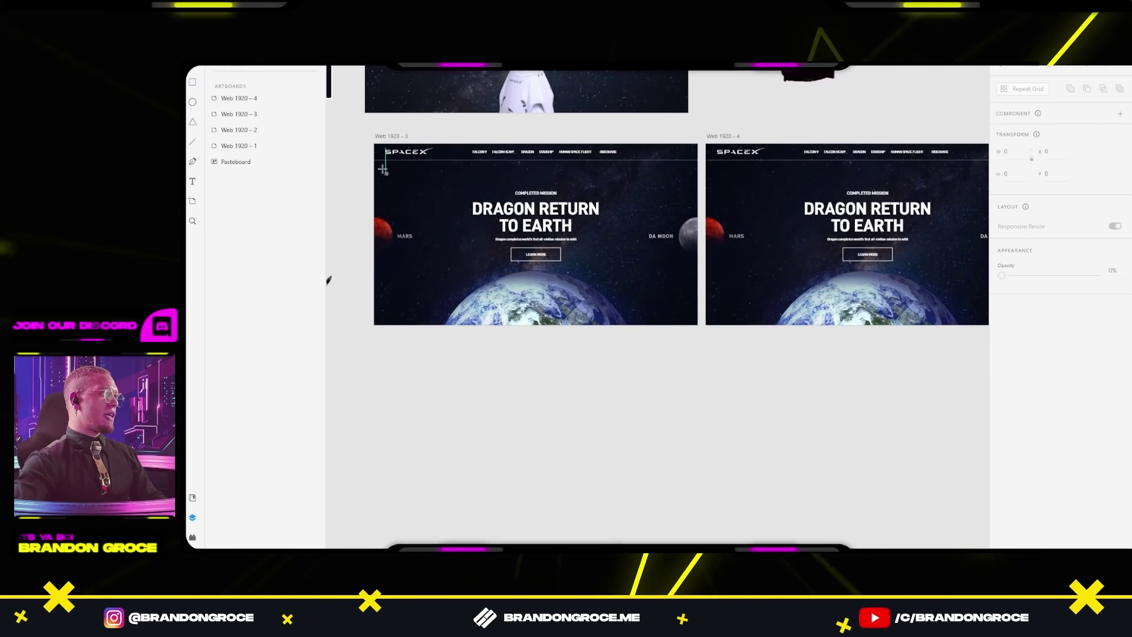
mouse_move(373, 159)
left_mouse_down()
mouse_move(454, 230)
mouse_move(699, 326)
left_mouse_up()
left_click(1022, 406)
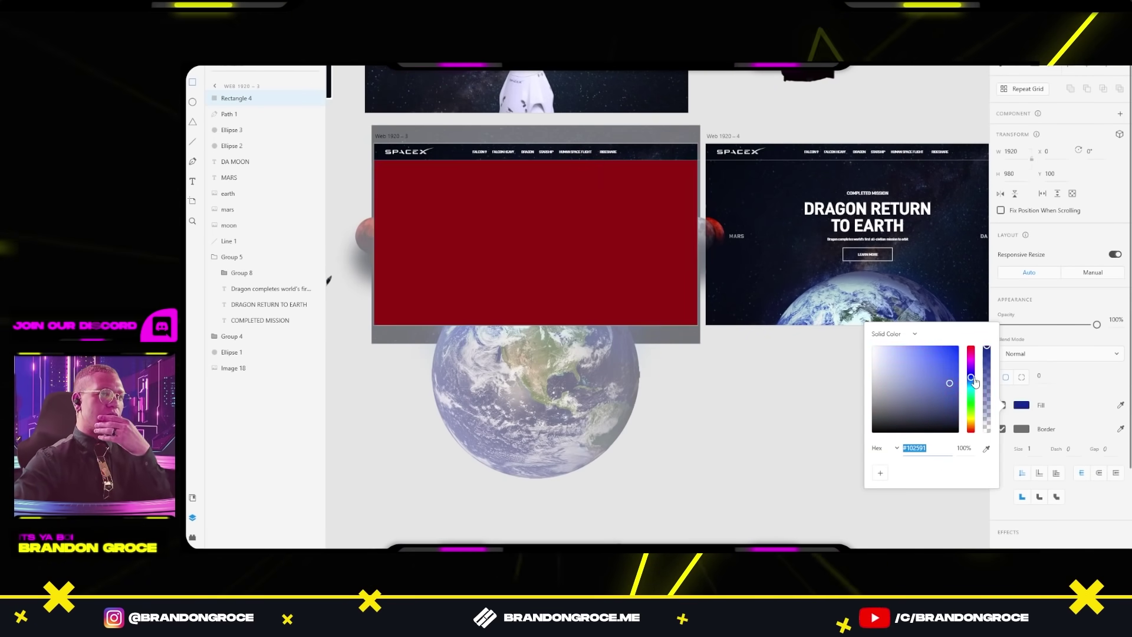
left_click(971, 388)
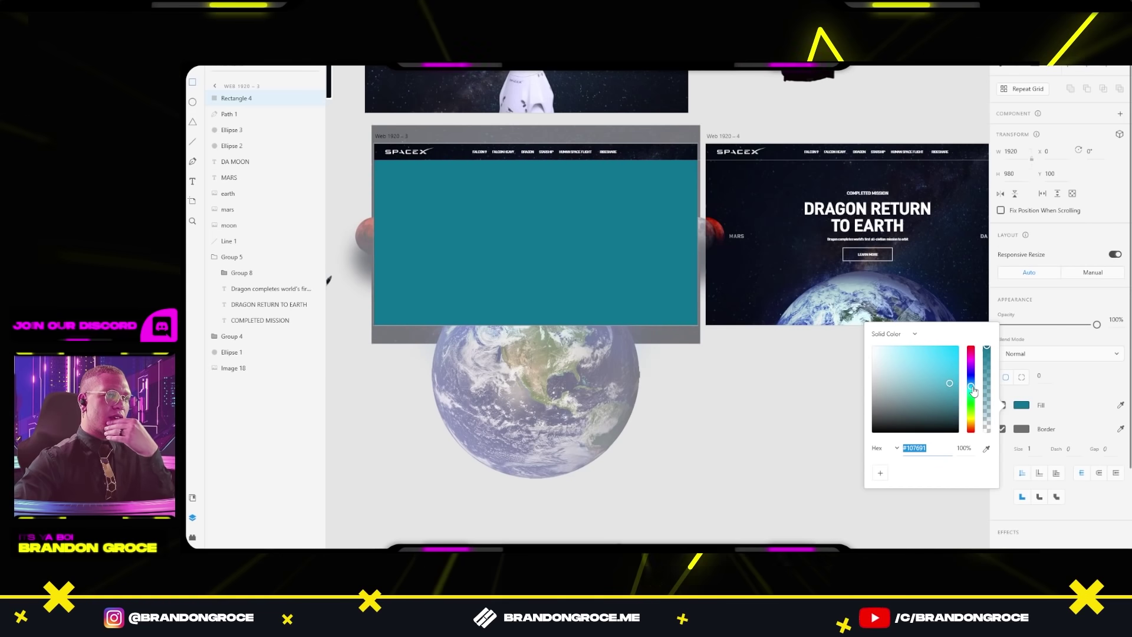
left_click(783, 279)
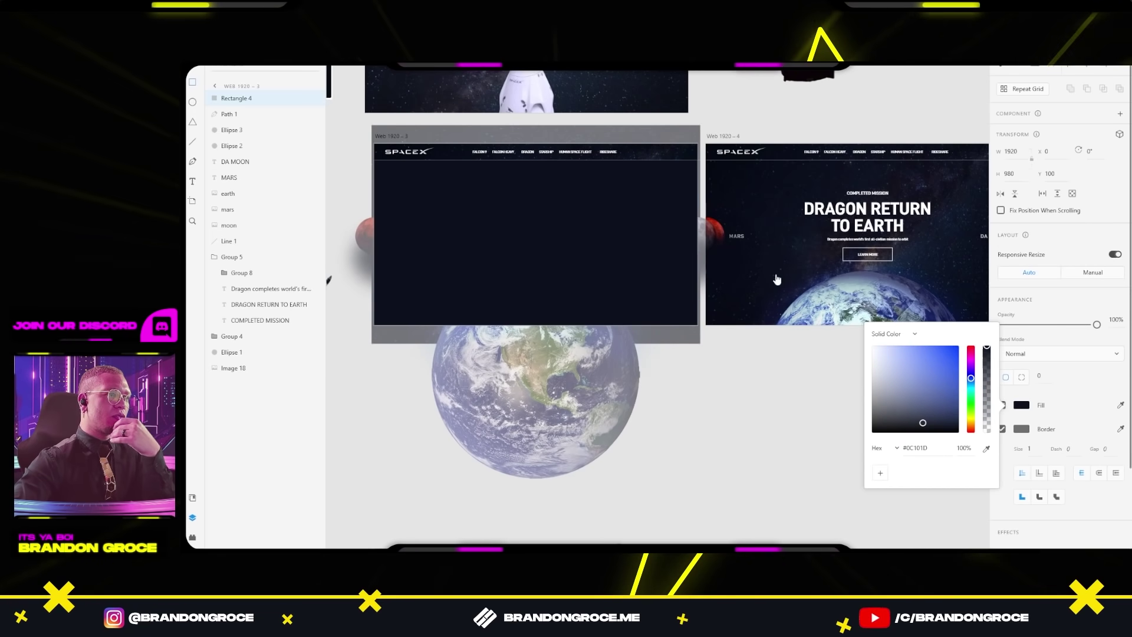
left_click(1065, 372)
Step: Set the overlay rectangle to Exclusion blend mode at 10% opacity
left_click(1041, 354)
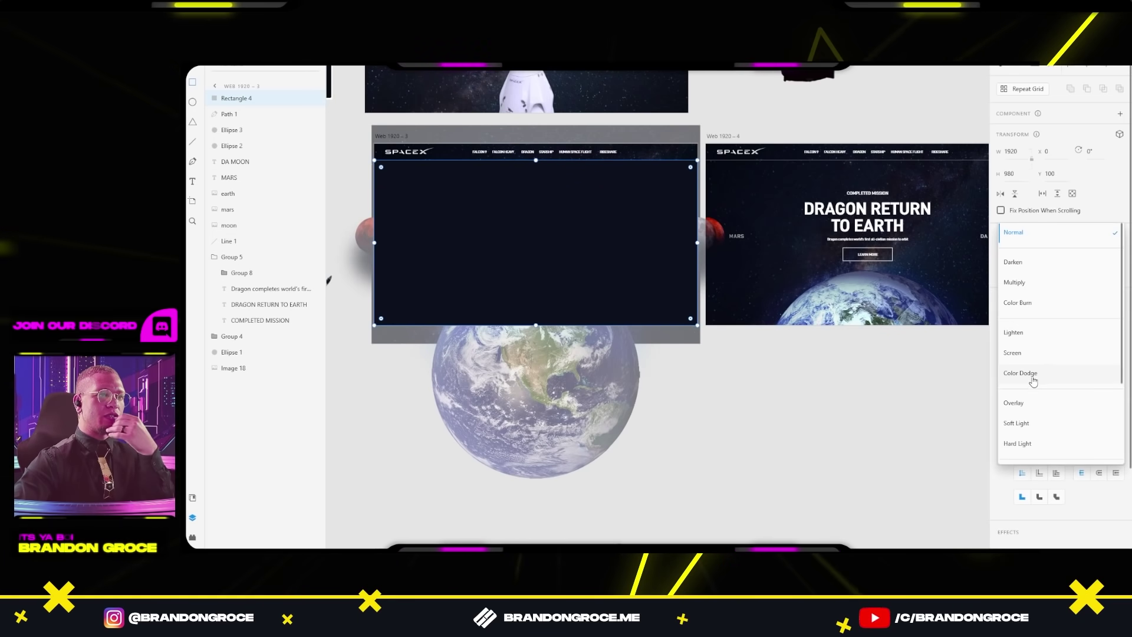
scroll(1033, 420, "down", 3)
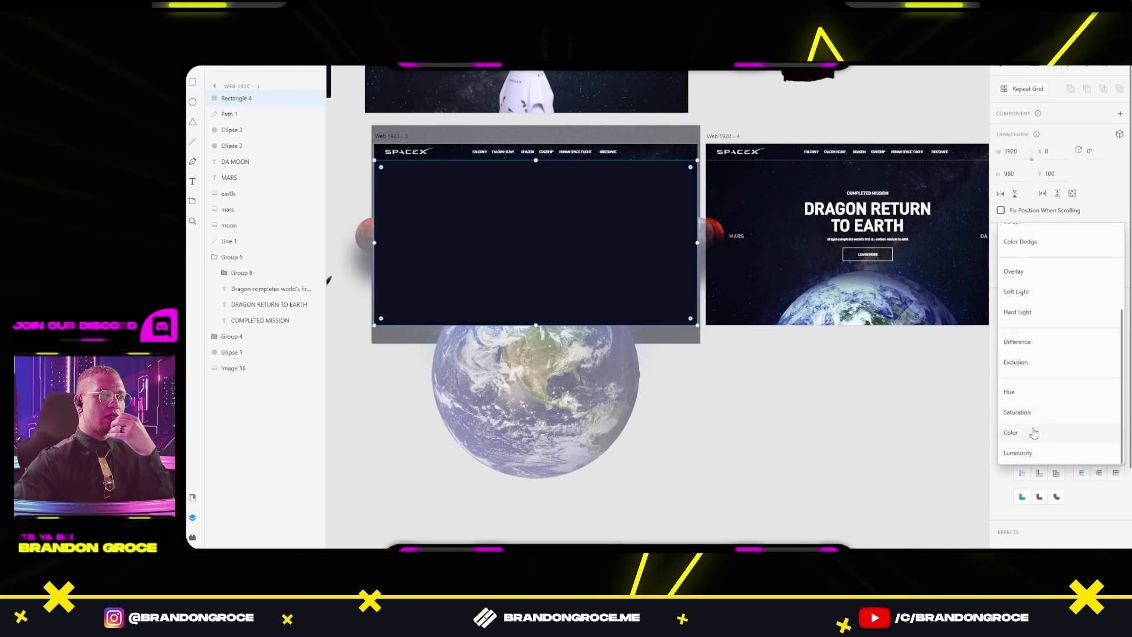
left_click(1034, 433)
key("Up")
key("Up")
key("Up")
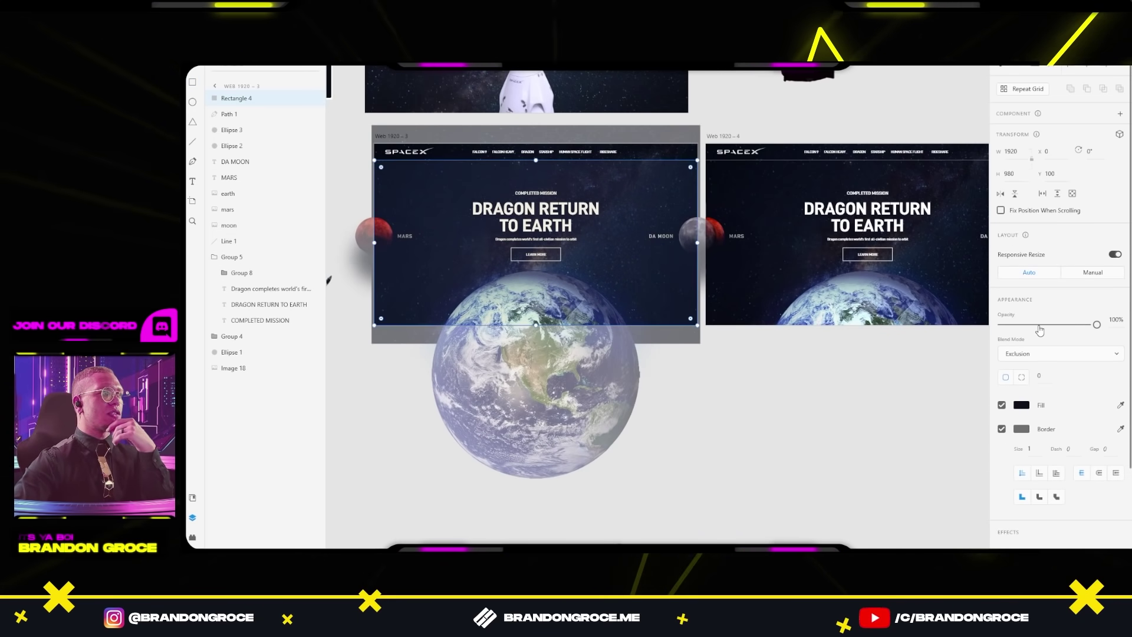
key("Escape")
left_click_drag(751, 362, 691, 364)
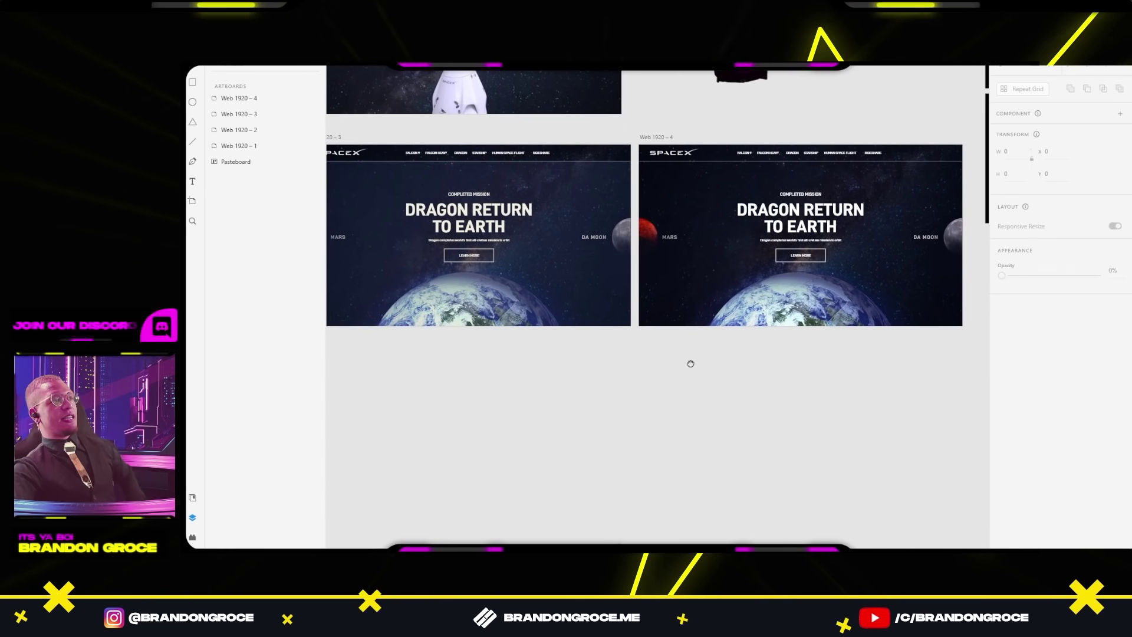
left_click(561, 253)
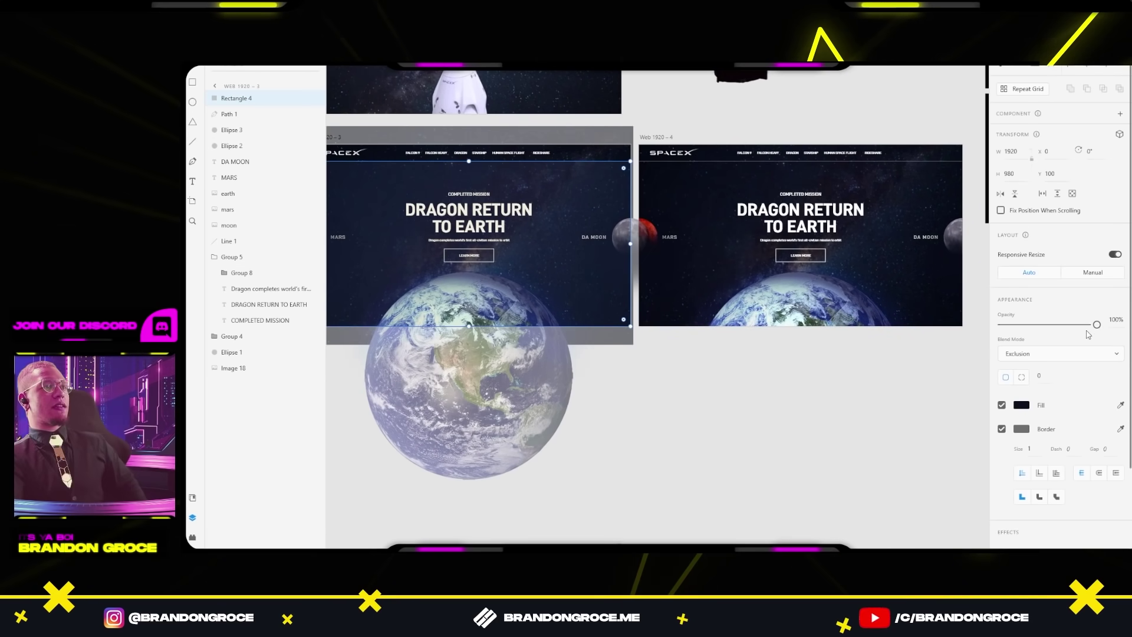
left_click_drag(1049, 333, 1012, 333)
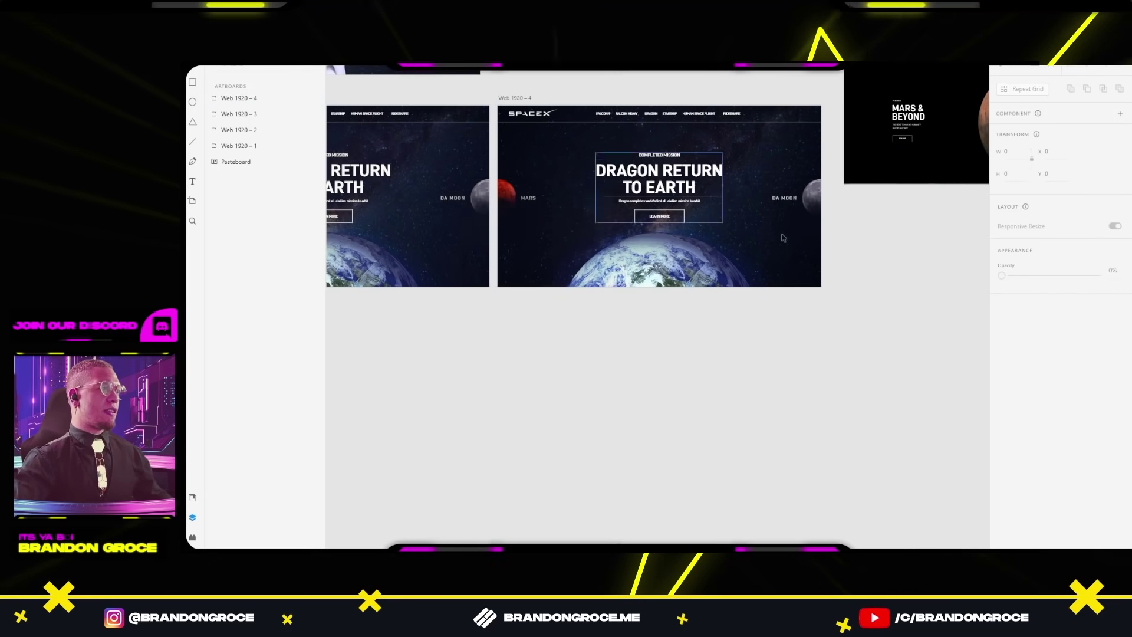
Step: Move the LEARN MORE button higher on the EARTH ORBIT hero
scroll(713, 423, "left", 3)
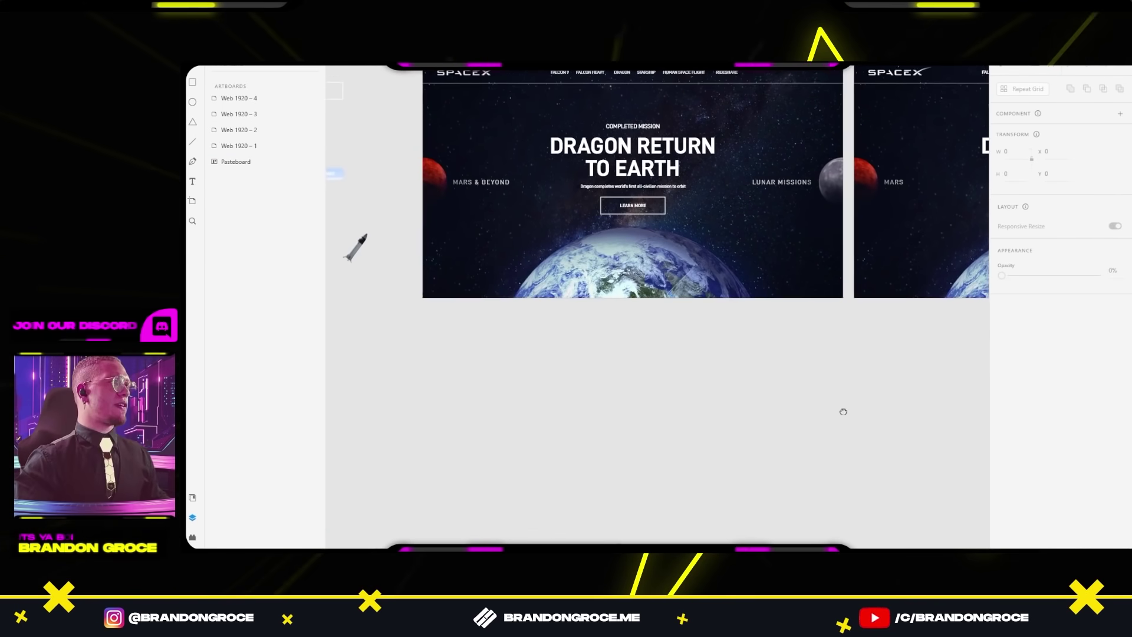
left_click_drag(843, 412, 846, 417)
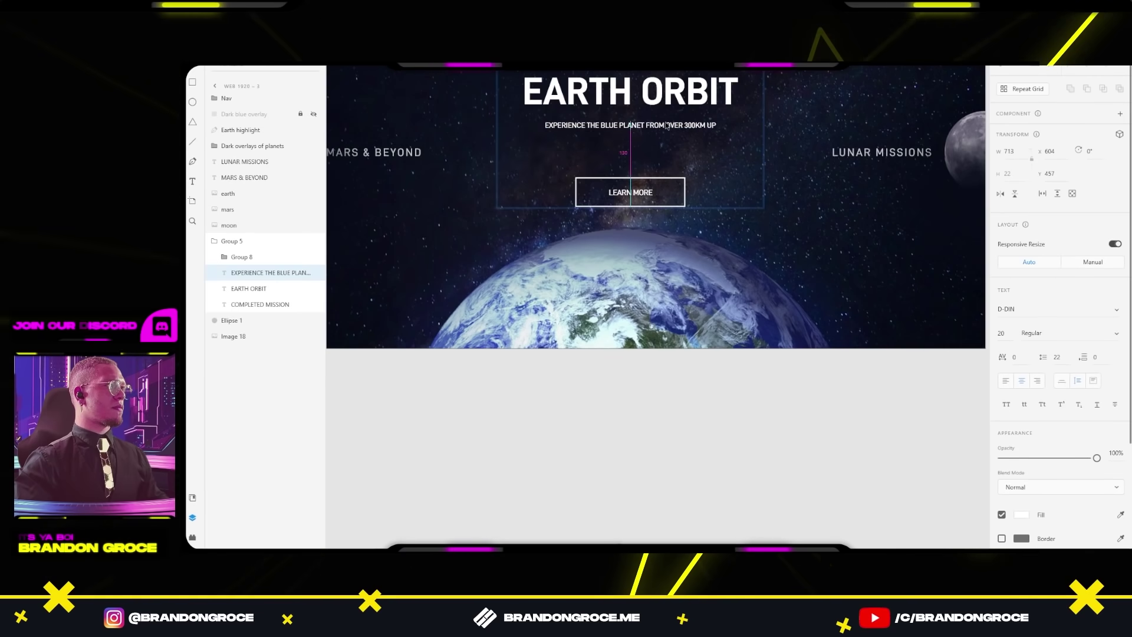
left_click_drag(647, 183, 647, 144)
left_click(713, 221)
scroll(703, 345, "down", 5)
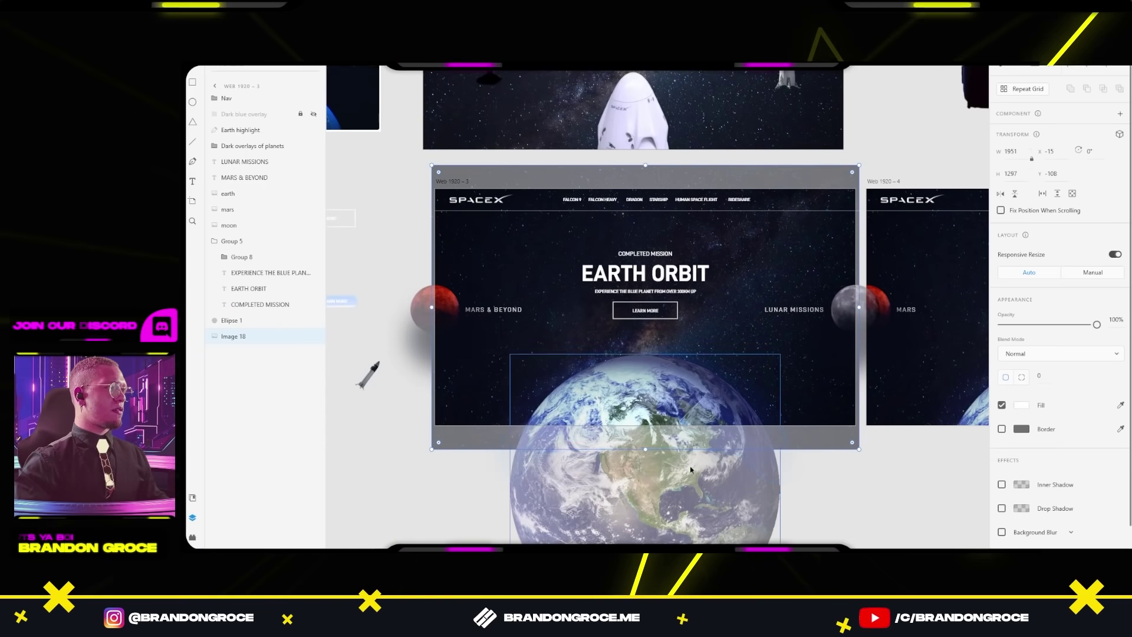
left_click(837, 485)
scroll(805, 355, "up", 3)
Step: Raise the EARTH ORBIT text group and shift the earth image lower within Web 1920–3
left_click_drag(804, 355, 819, 415)
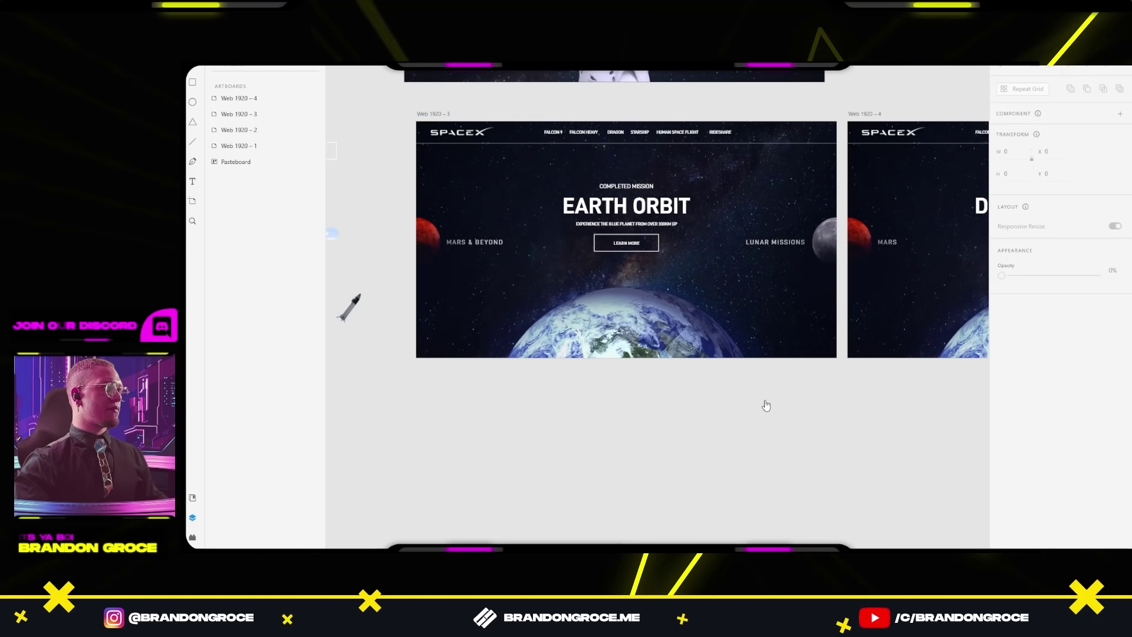
scroll(764, 406, "down", 4)
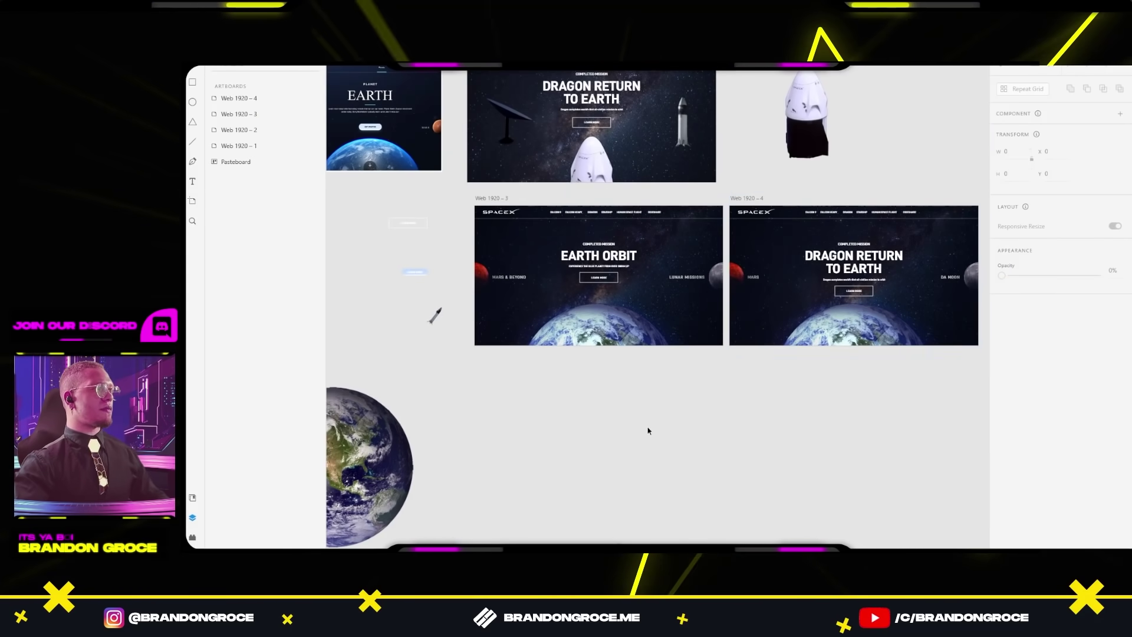
scroll(649, 430, "left", 5)
left_click(767, 285)
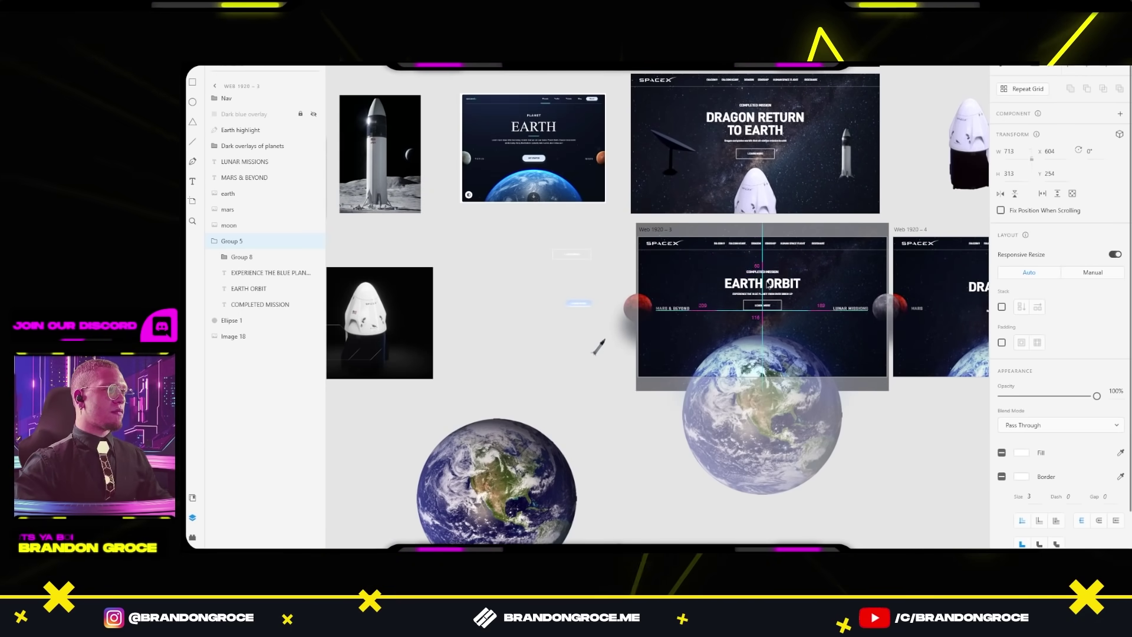
left_click_drag(767, 286, 768, 277)
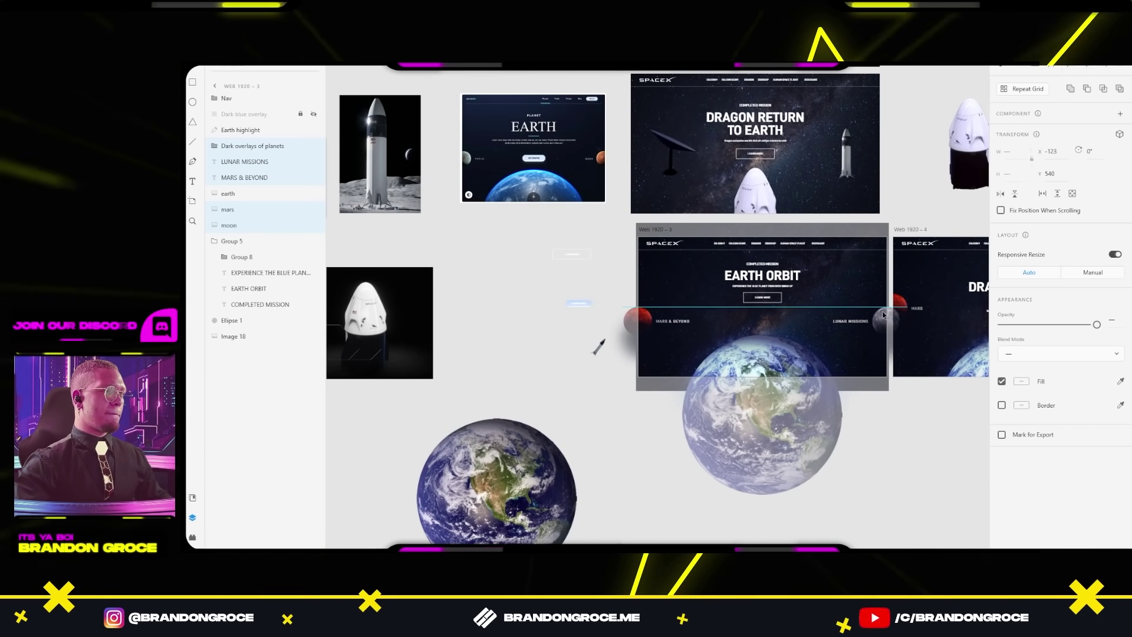
left_click(790, 390)
left_click_drag(790, 390, 781, 440)
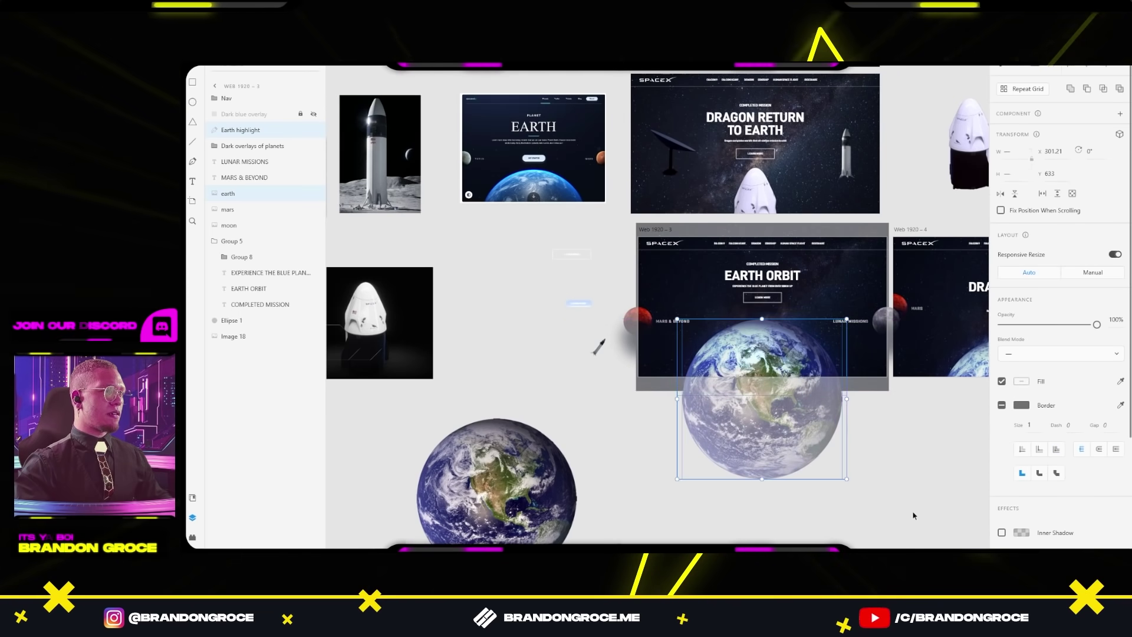
key("Escape")
scroll(819, 402, "up", 2)
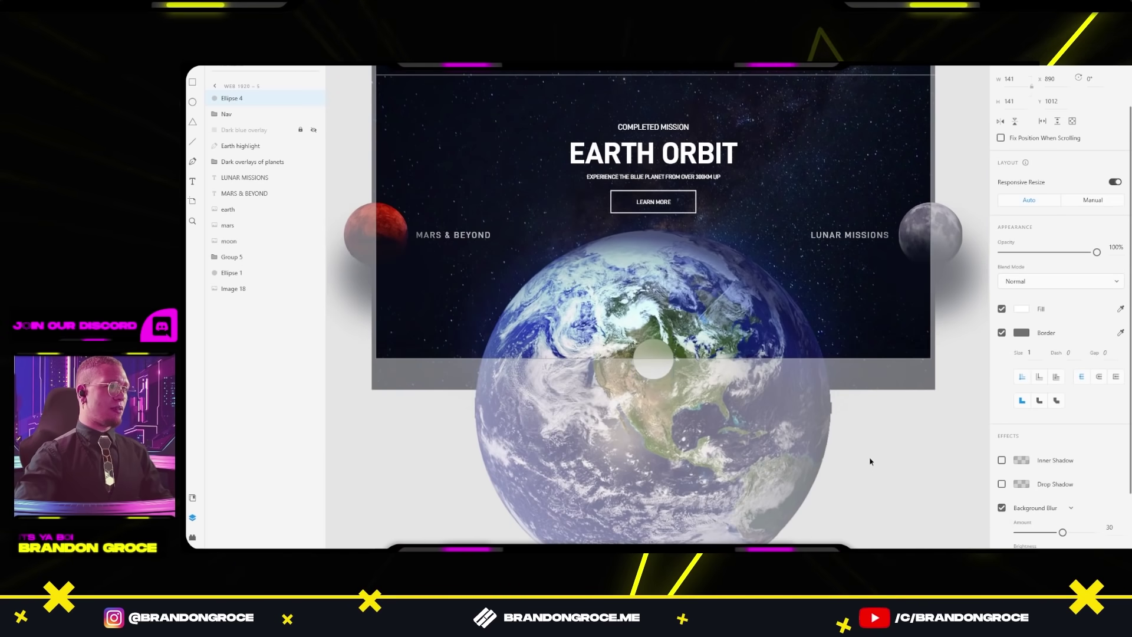
Step: Find an arrow icon with the Icons 4 Design 'arrow' search and move the blurred circle onto the earth's lower edge
left_click(871, 461)
scroll(664, 372, "up", 2)
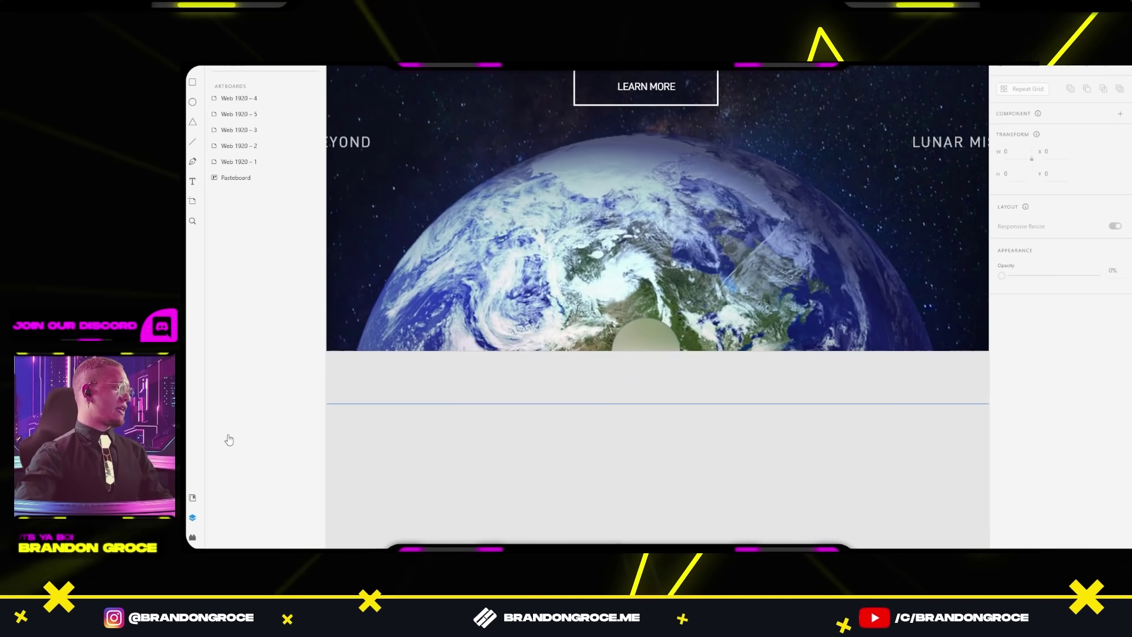
left_click(193, 537)
left_click(258, 113)
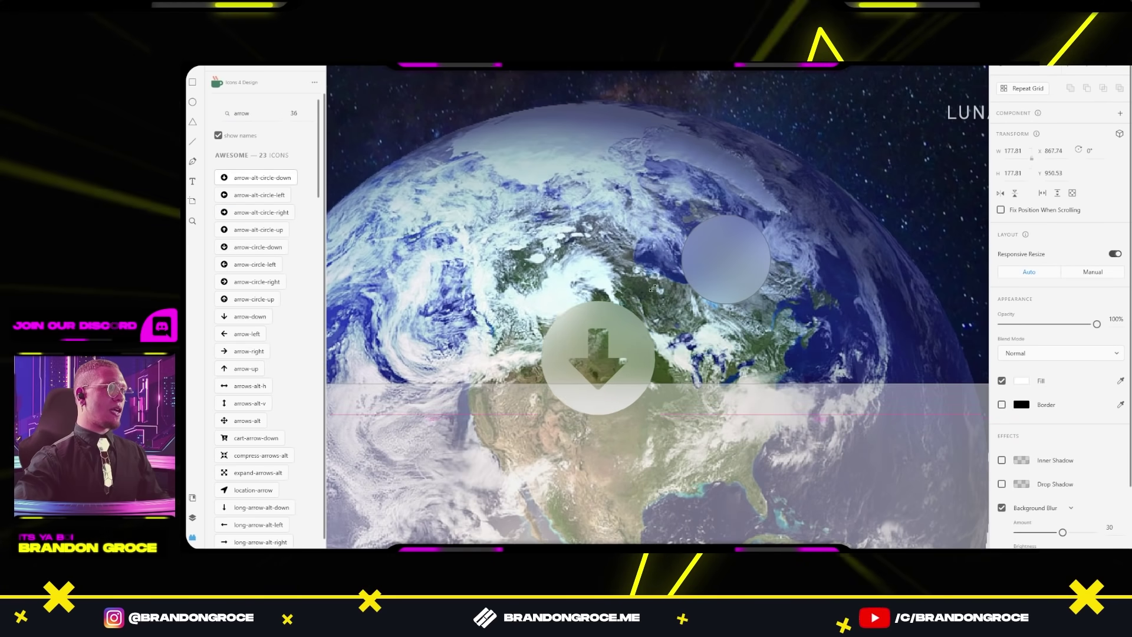
key("Delete")
left_click_drag(681, 282, 555, 407)
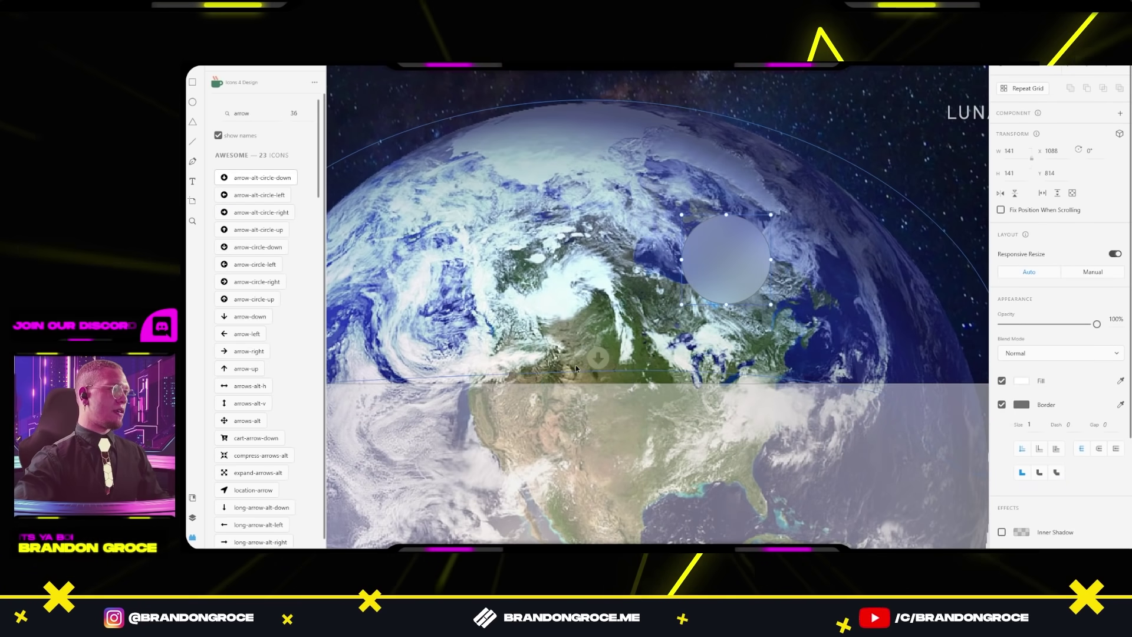
key("Escape")
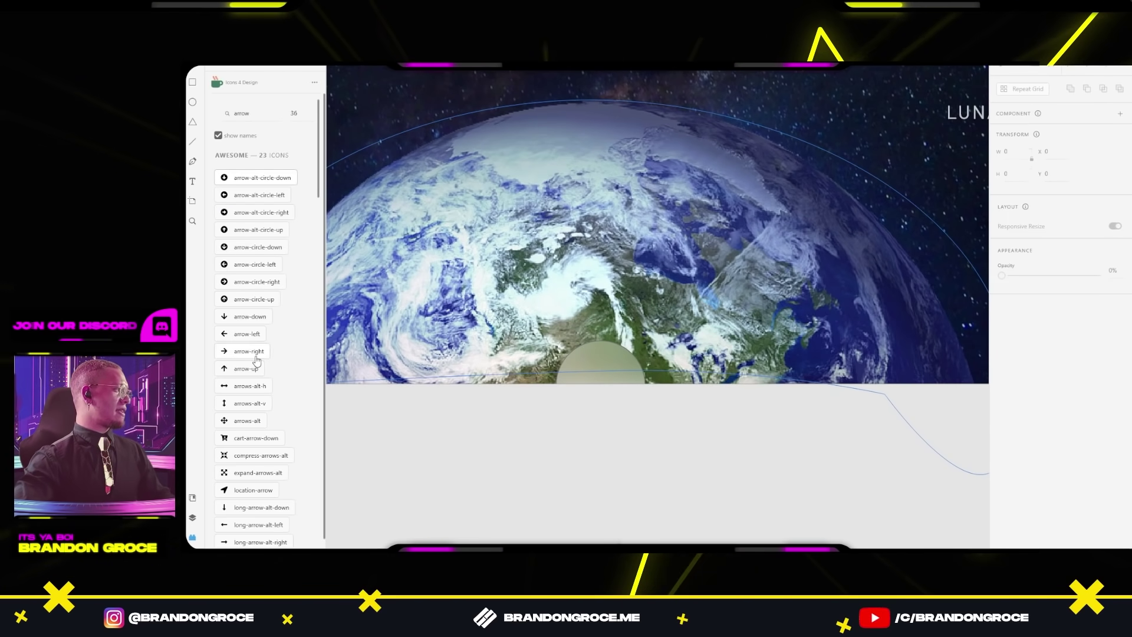
Step: Duplicate the Earth Orbit artboard to the right as Web 1920 – 6
scroll(657, 266, "down", 6)
left_click(551, 111)
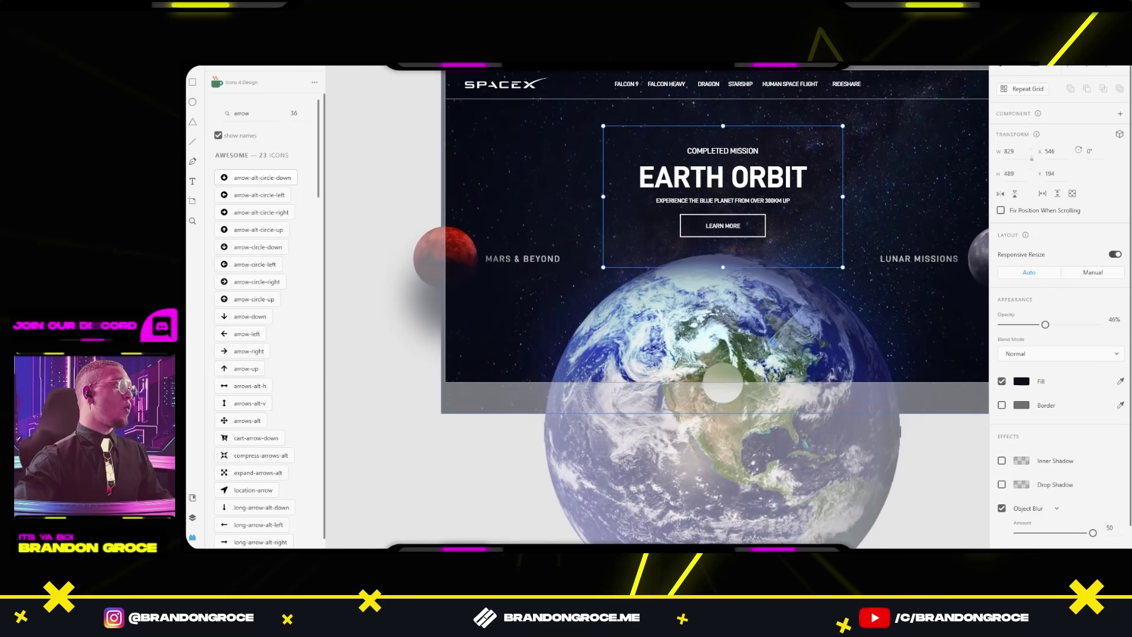
scroll(657, 265, "down", 2)
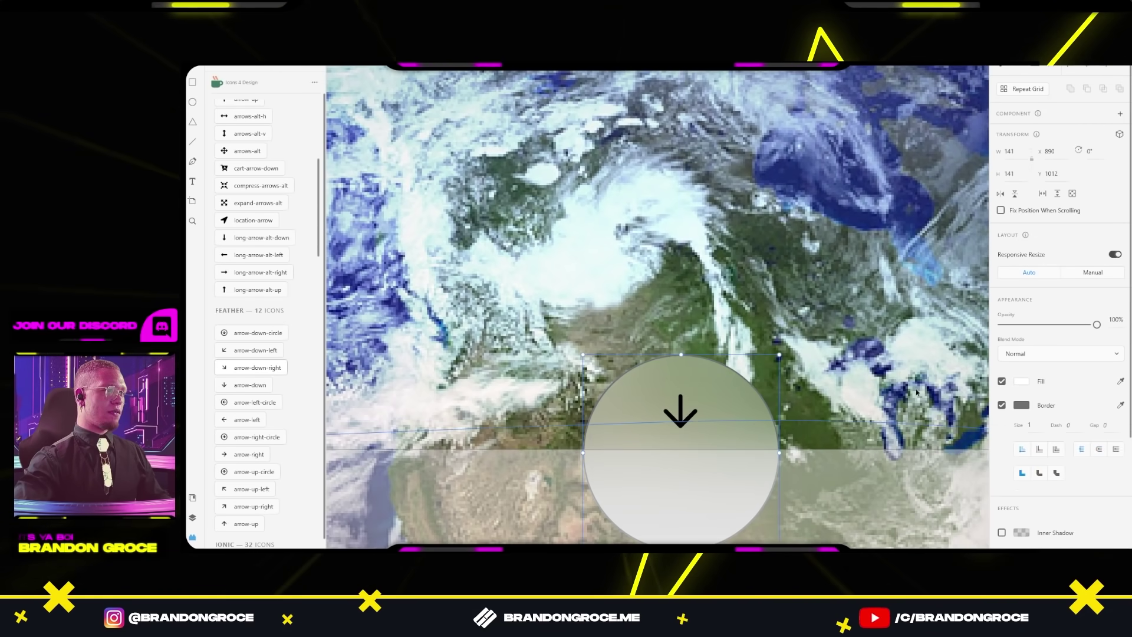
scroll(657, 307, "down", 5)
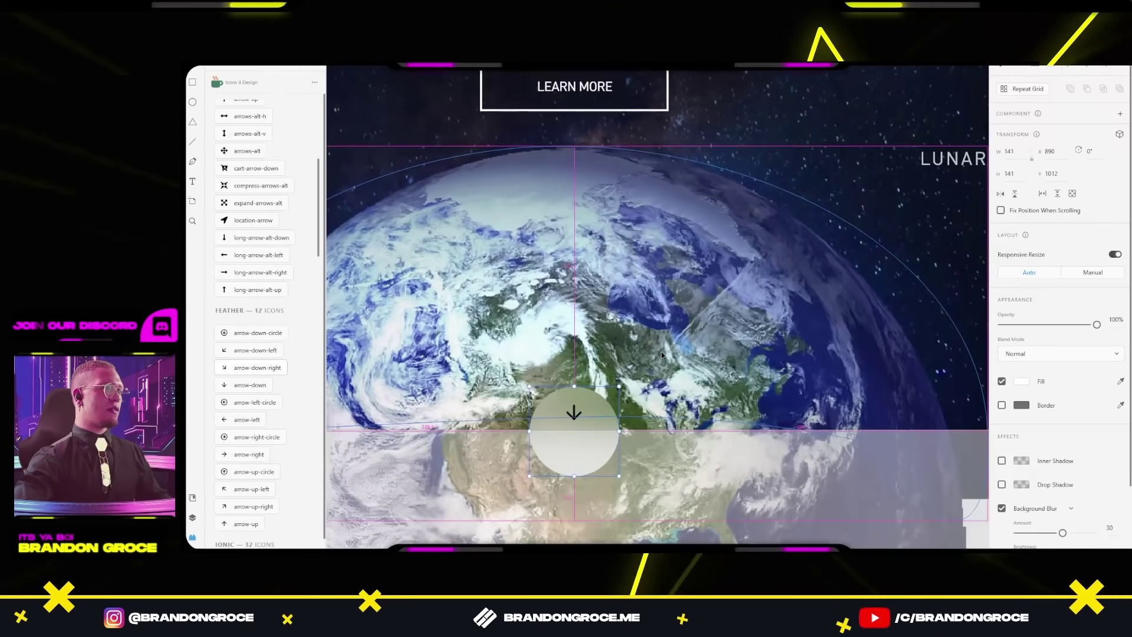
key("Escape")
left_click_drag(445, 81, 786, 81)
Step: Inspect the earth, moon and Mars groups through the layer list
scroll(627, 228, "right", 5)
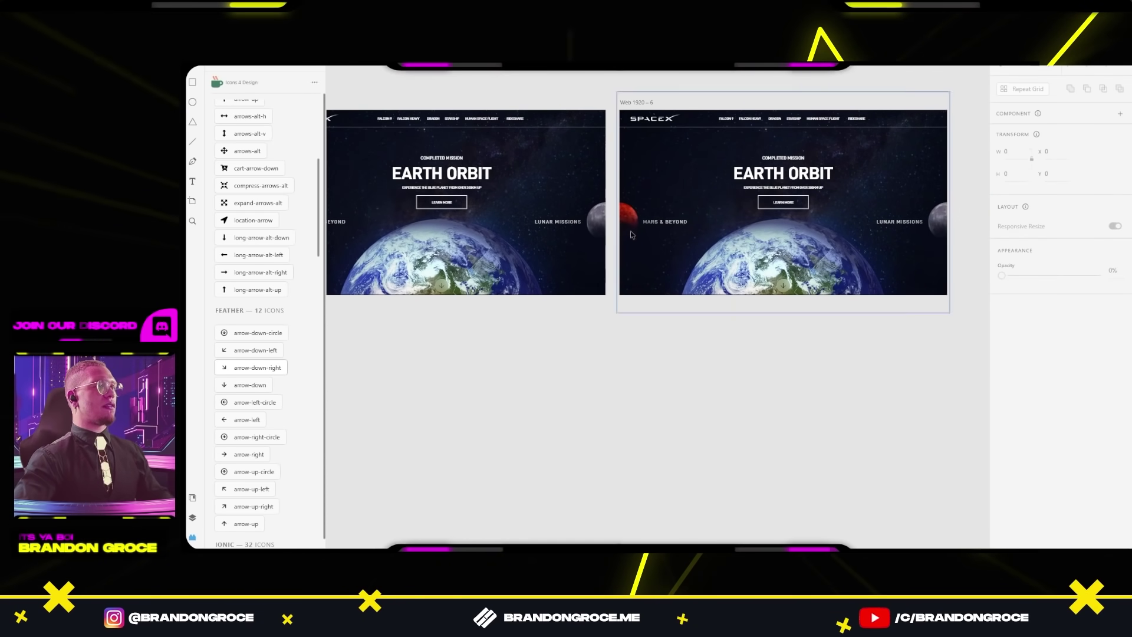
left_click(785, 259)
scroll(656, 303, "right", 5)
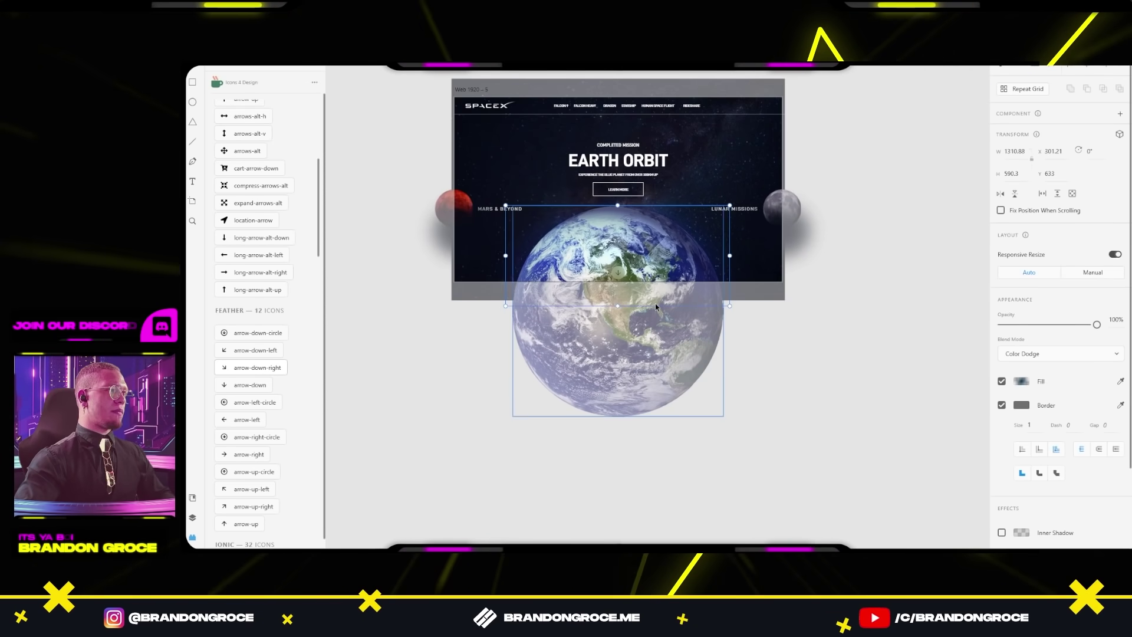
left_click(195, 517)
key("Escape")
left_click(660, 242)
left_click(462, 211, "shift")
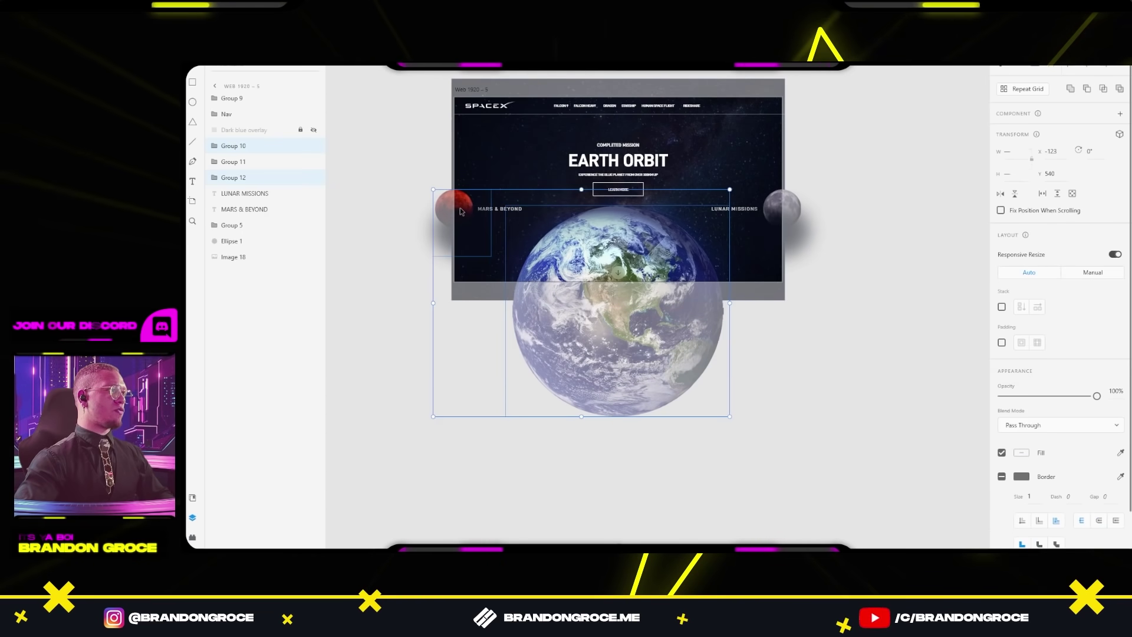
left_click(851, 209)
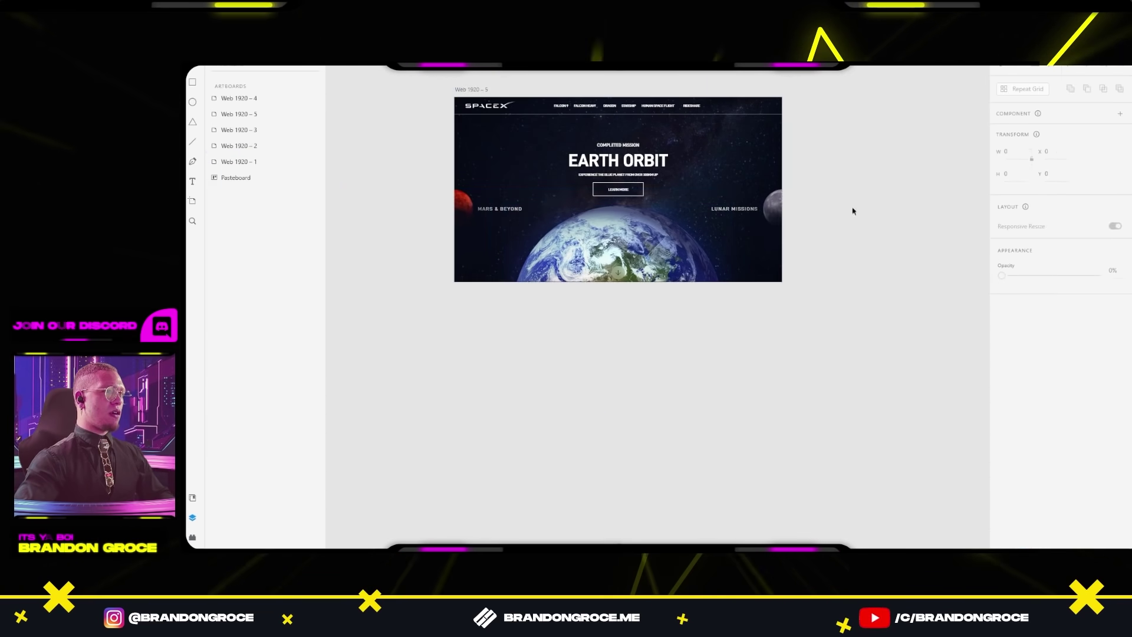
left_click(769, 202)
left_click(727, 210)
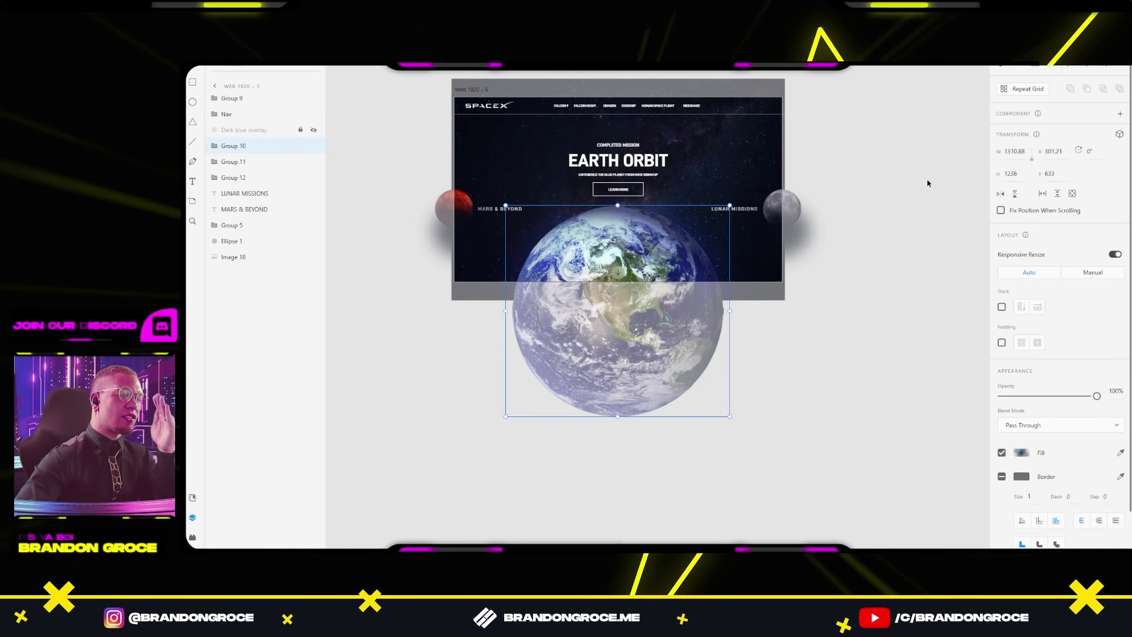
left_click(862, 157)
Step: Duplicate artboard Web 1920 – 5 with Ctrl+D
left_click(474, 93)
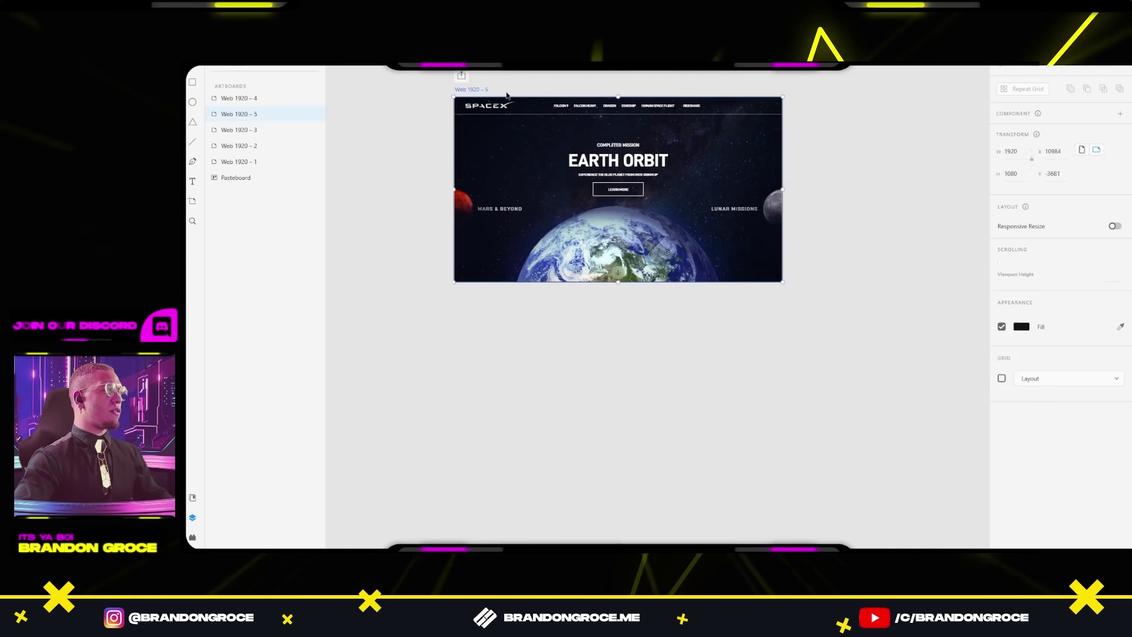
key("ctrl+d")
scroll(568, 370, "right", 7)
scroll(568, 370, "up", 1)
Step: On the copy, push the earth group forward to a 3D Z of about 138 and adjust its Y
left_click(563, 339)
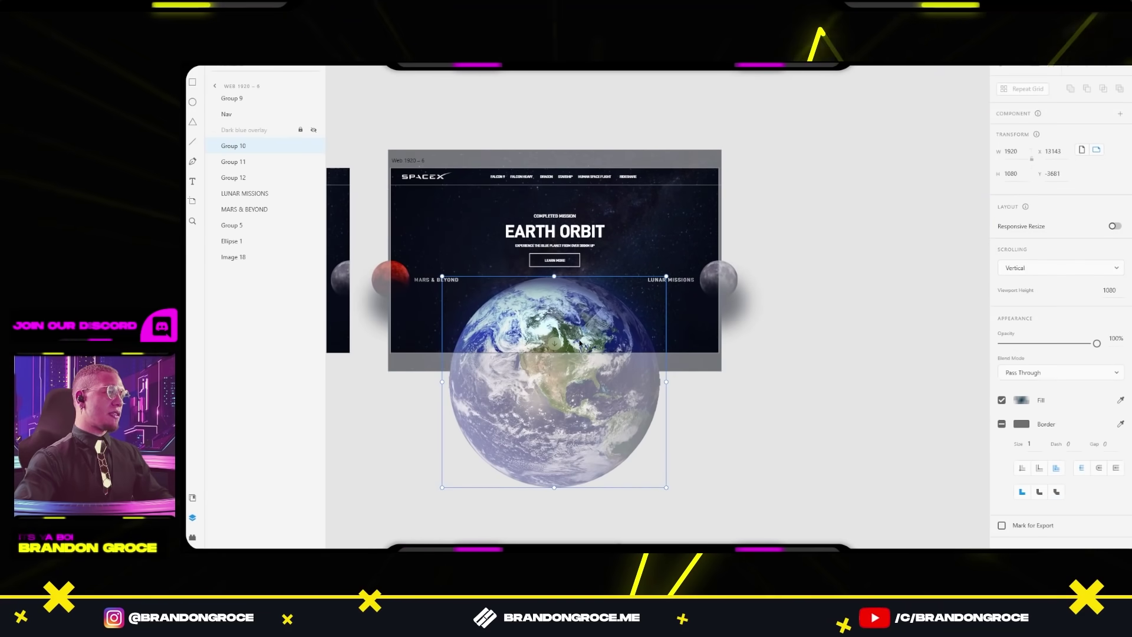
left_click(372, 299, "shift")
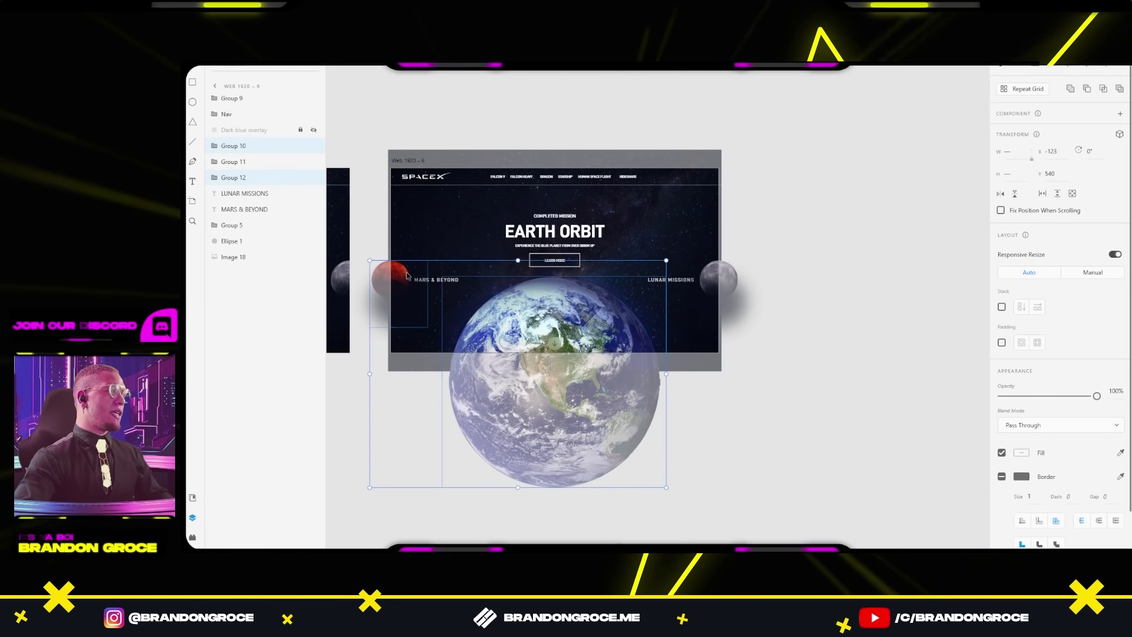
left_click(717, 282, "shift")
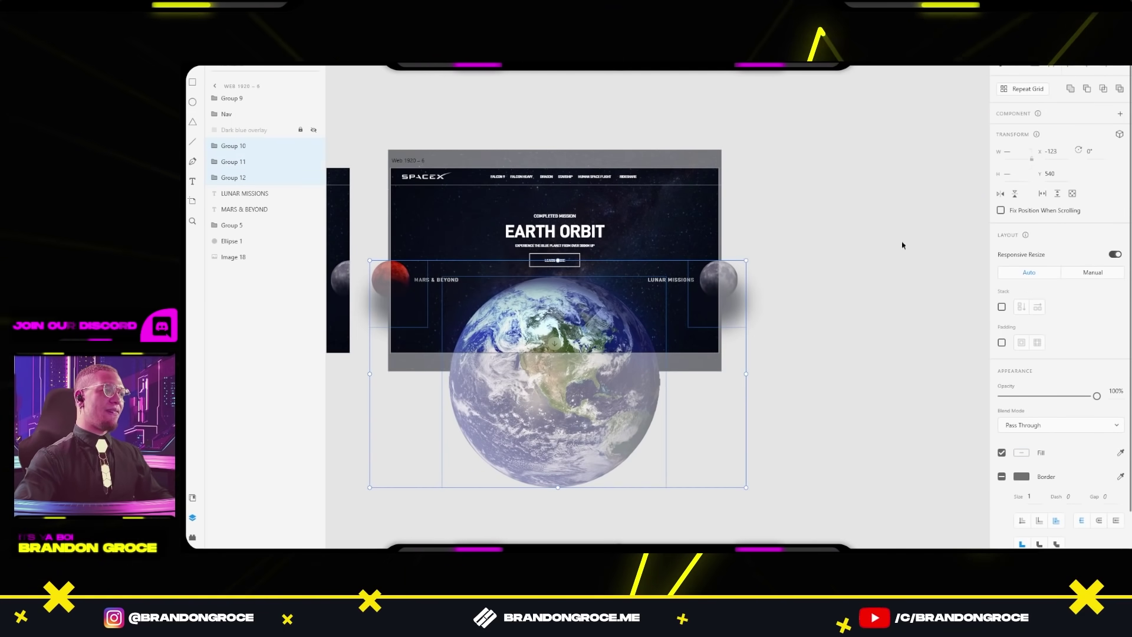
left_click(822, 233)
left_click(540, 302)
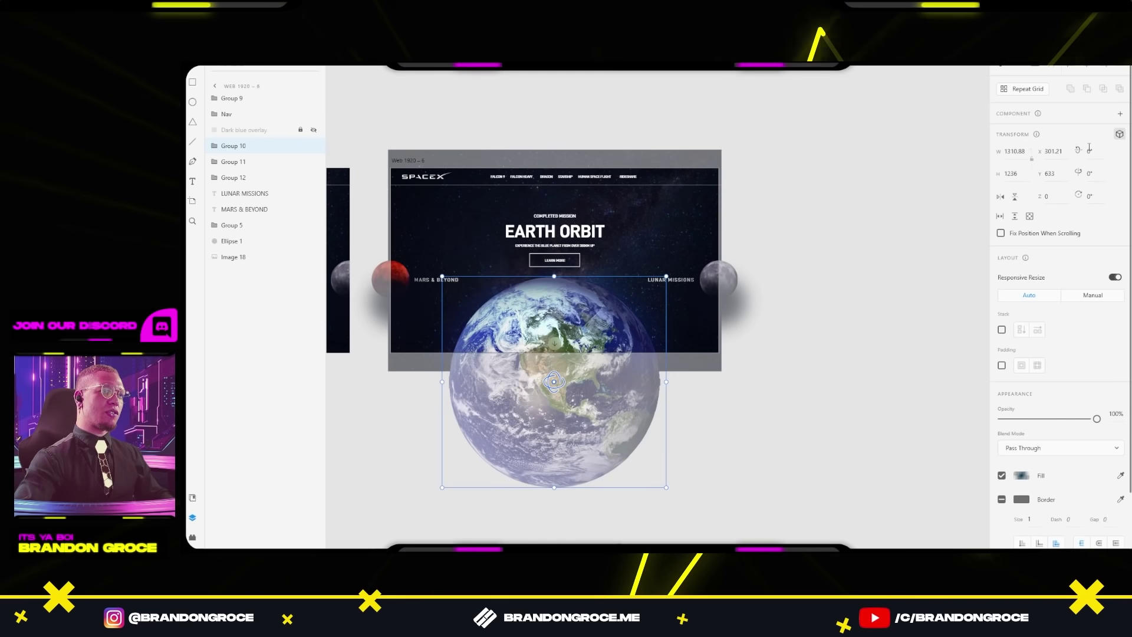
left_click_drag(1050, 196, 1058, 124)
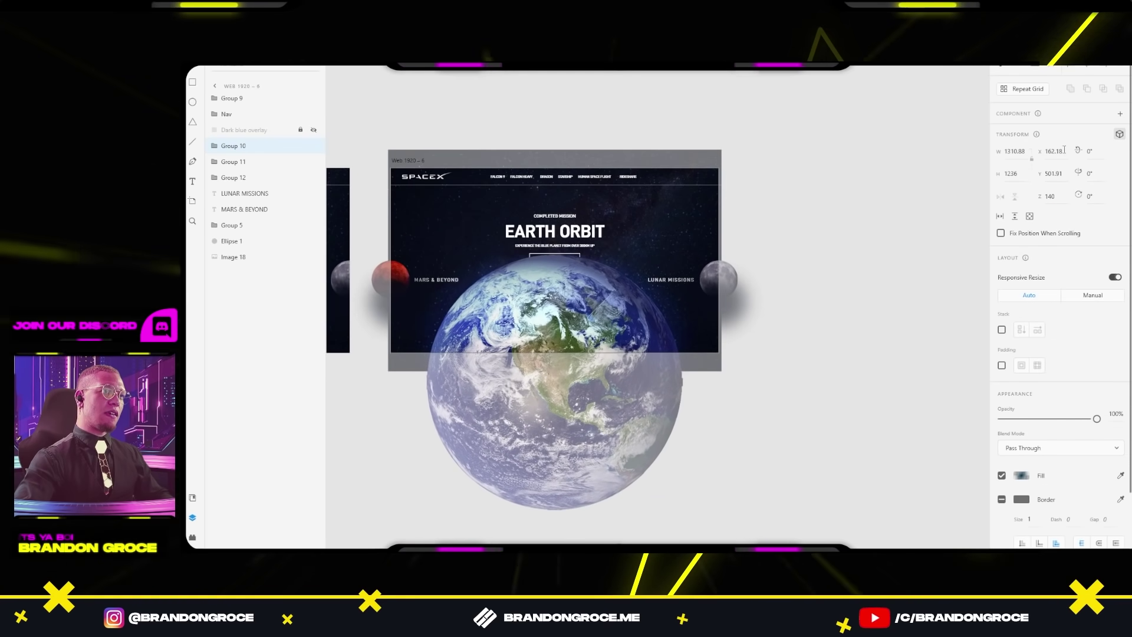
key("Tab")
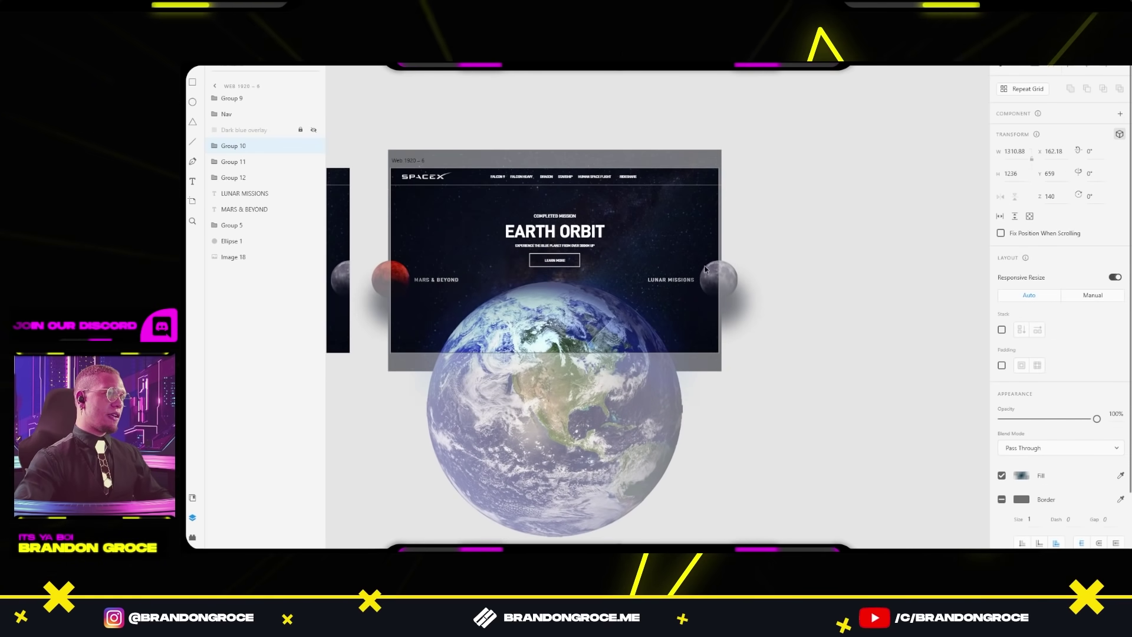
Step: Check the moon and earth groups and bring the new artboard into view
left_click(708, 271)
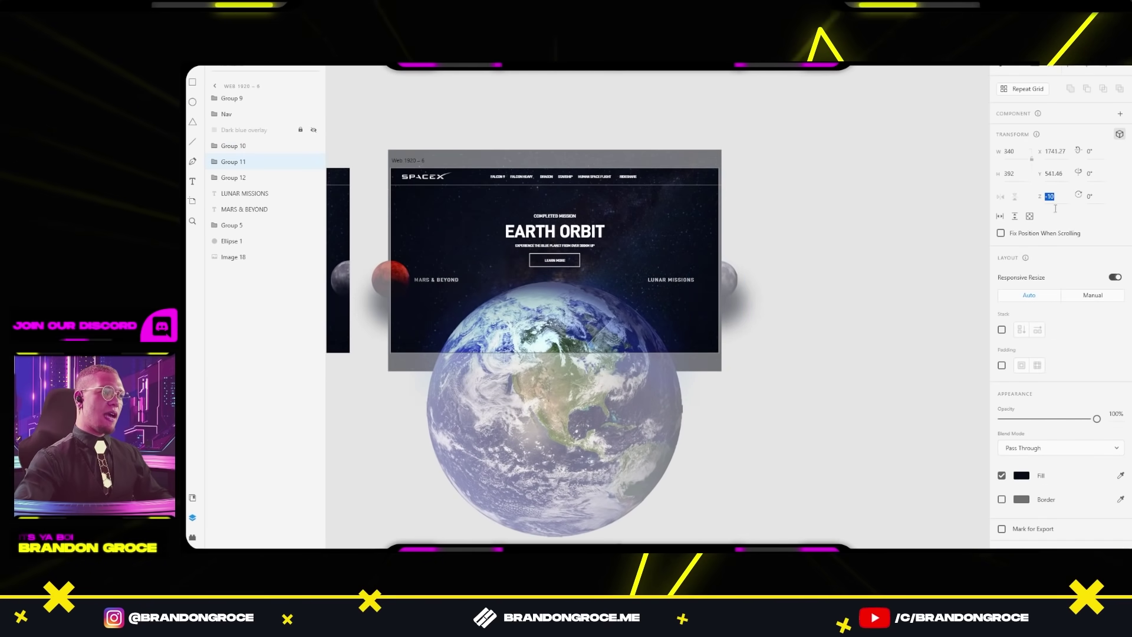
scroll(791, 192, "down", 2)
left_click(791, 196)
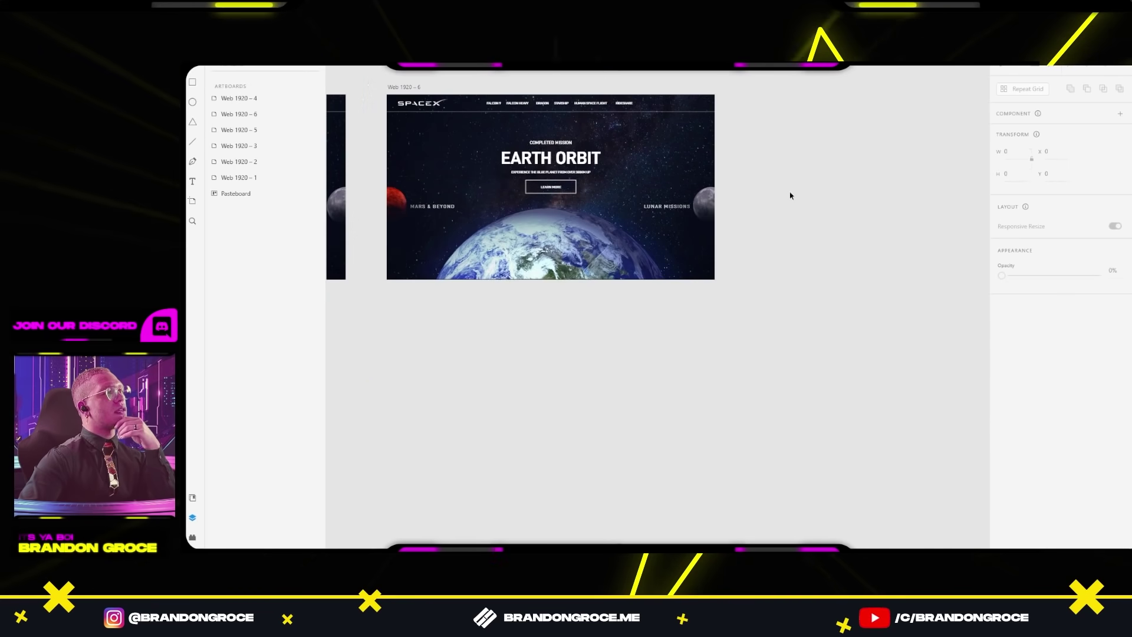
left_click(556, 266)
left_click(822, 177)
left_click_drag(589, 215, 890, 169)
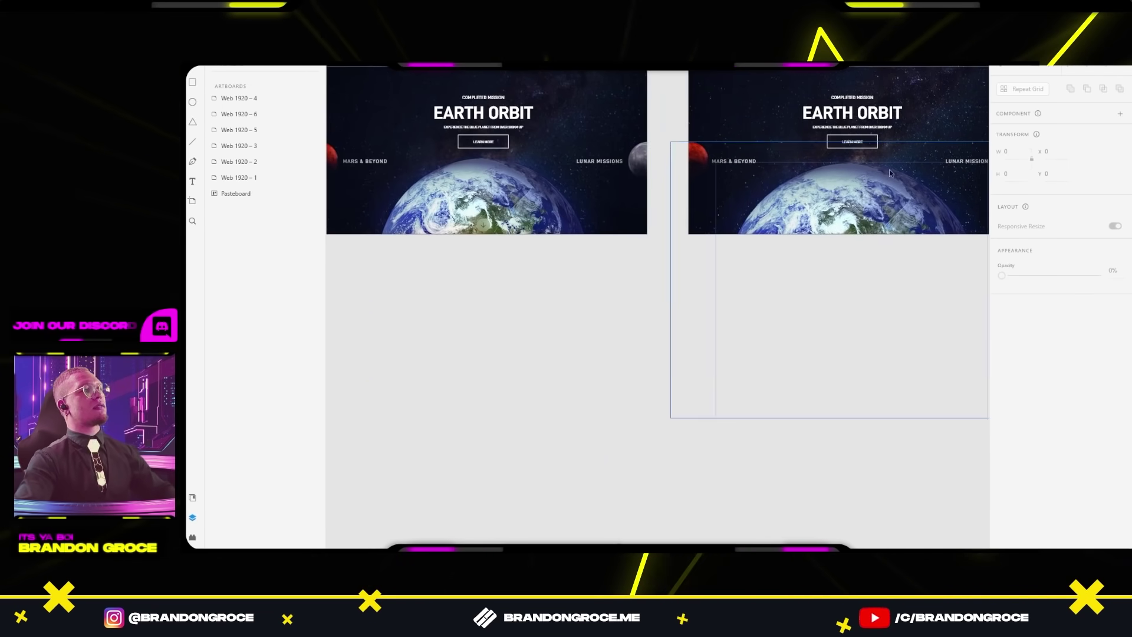
scroll(889, 169, "left", 3)
Step: Make a trial duplicate of artboard Web 1920 – 5
left_click(522, 84)
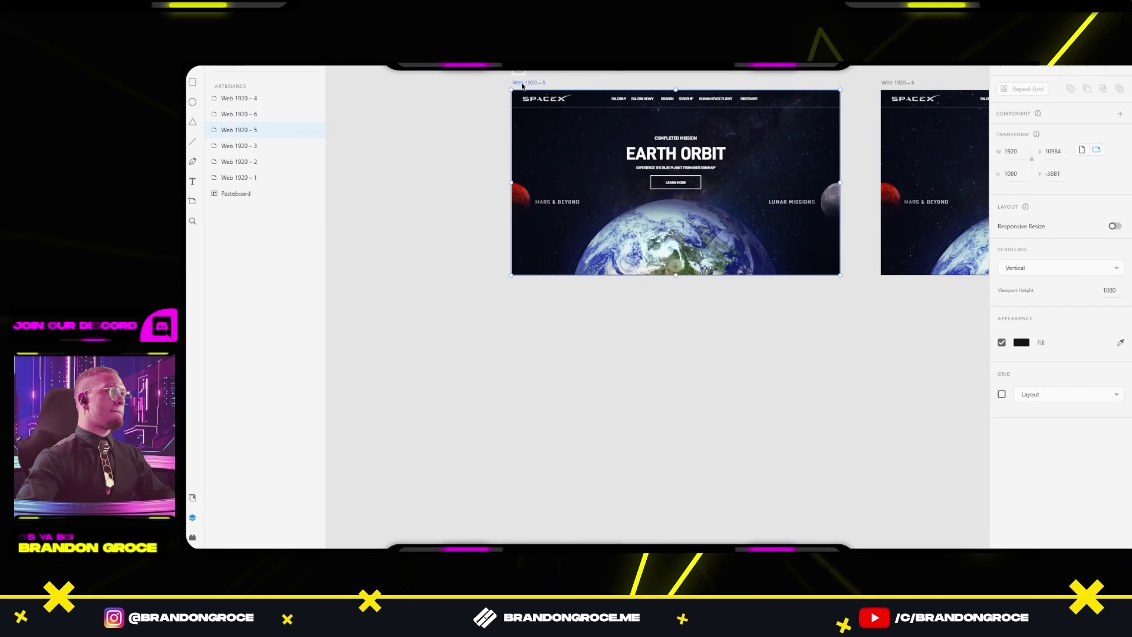
key("ctrl+d")
left_click(465, 328)
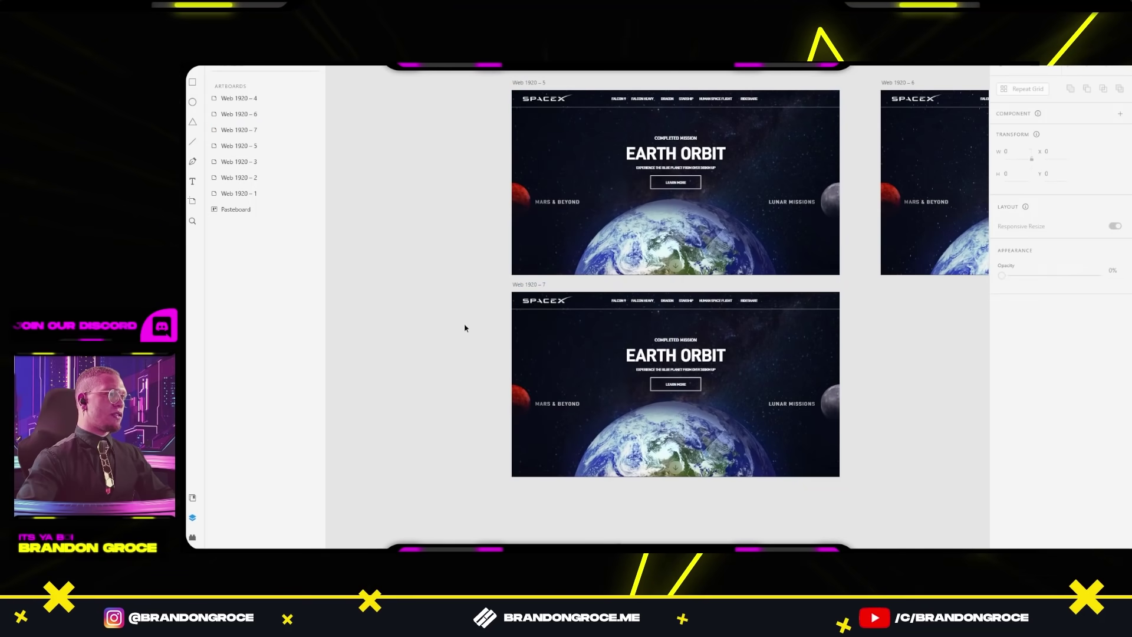
scroll(465, 328, "down", 5)
scroll(436, 295, "right", 4)
Step: Try moving Mars to the right, then undo the move and remove the Web 1920 – 7 copy
left_click(415, 265)
key("Escape")
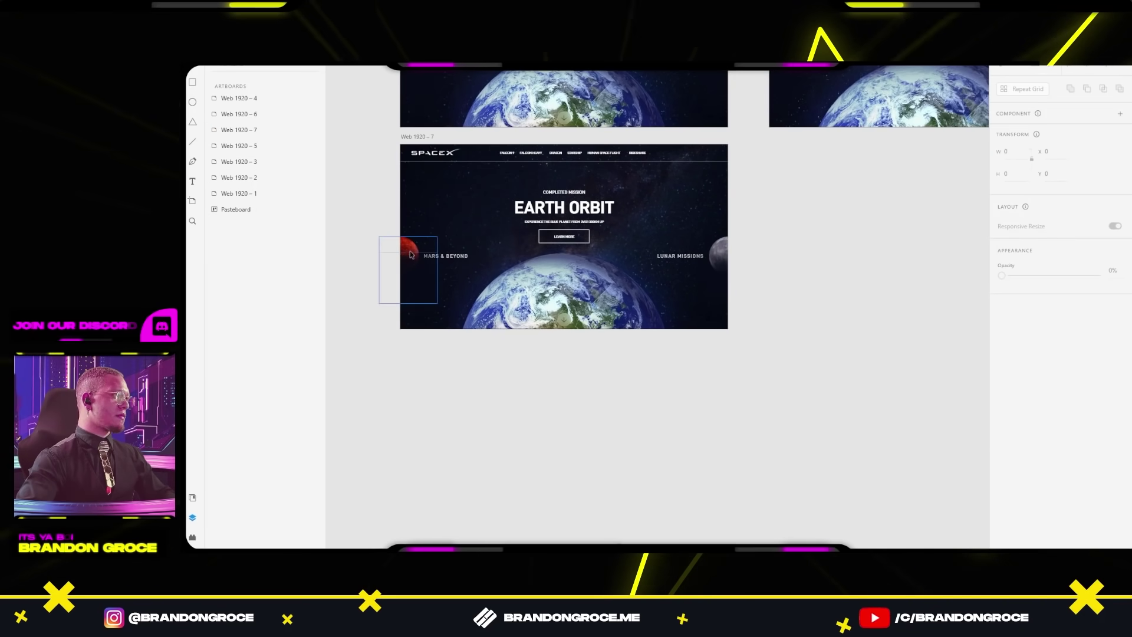
left_click(407, 257)
left_click_drag(406, 254, 570, 231)
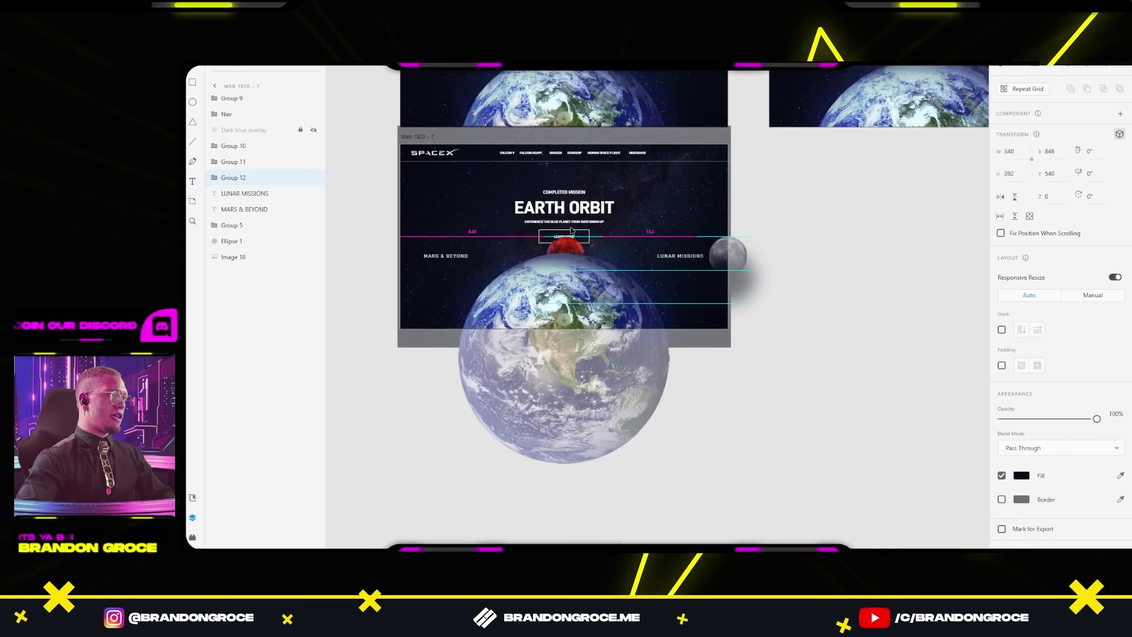
key("ctrl+z")
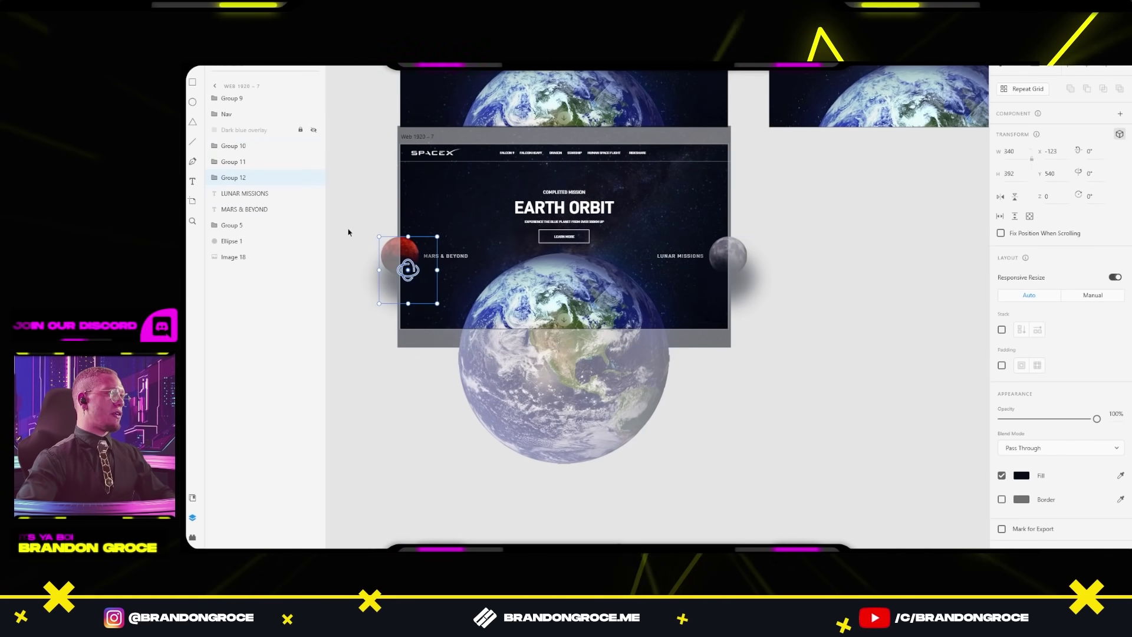
left_click(379, 157)
scroll(473, 263, "up", 3)
key("ctrl+z")
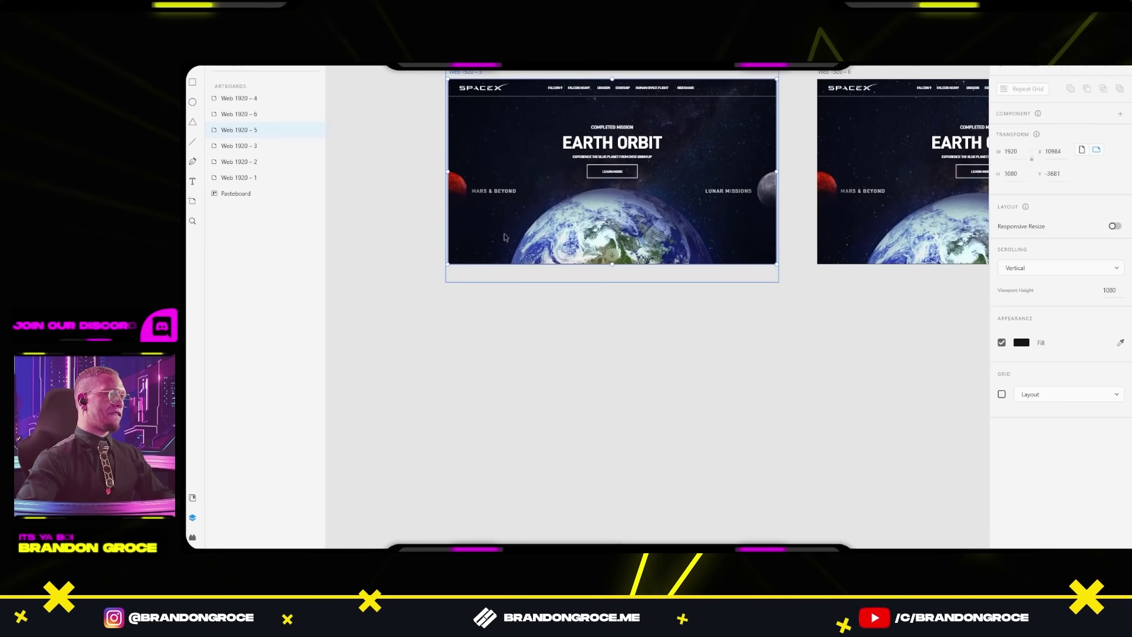
Step: Rename the Mars, moon and earth layers to mars image, moon image and earth image
left_click(459, 184)
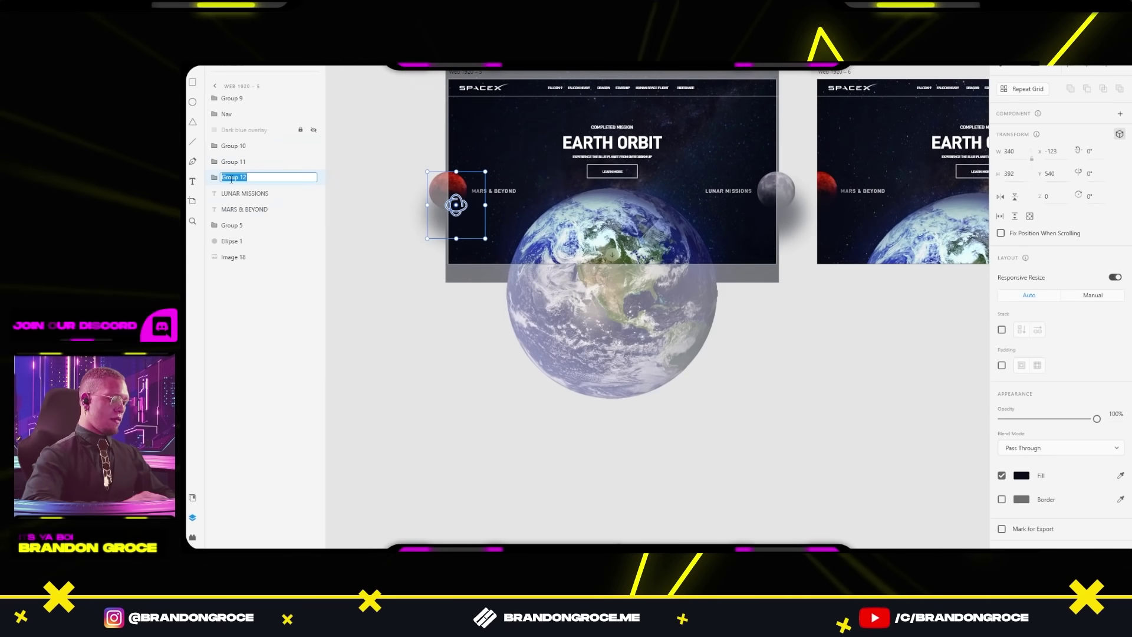
type("ge")
key("Return")
double_click(224, 161)
type("lu")
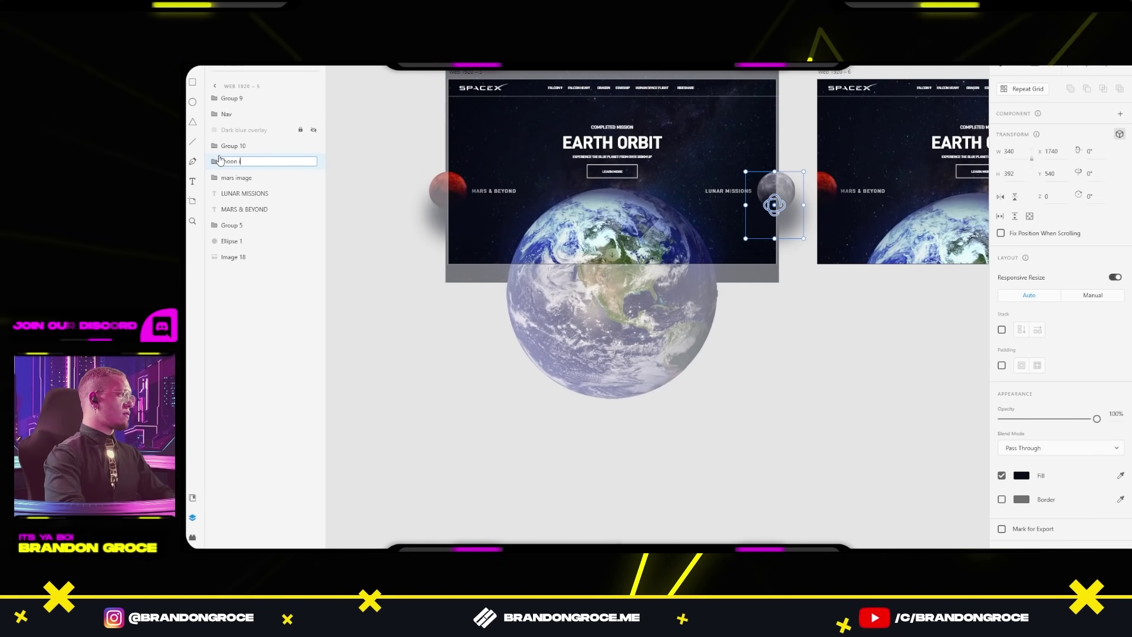
key("Escape")
left_click(721, 195)
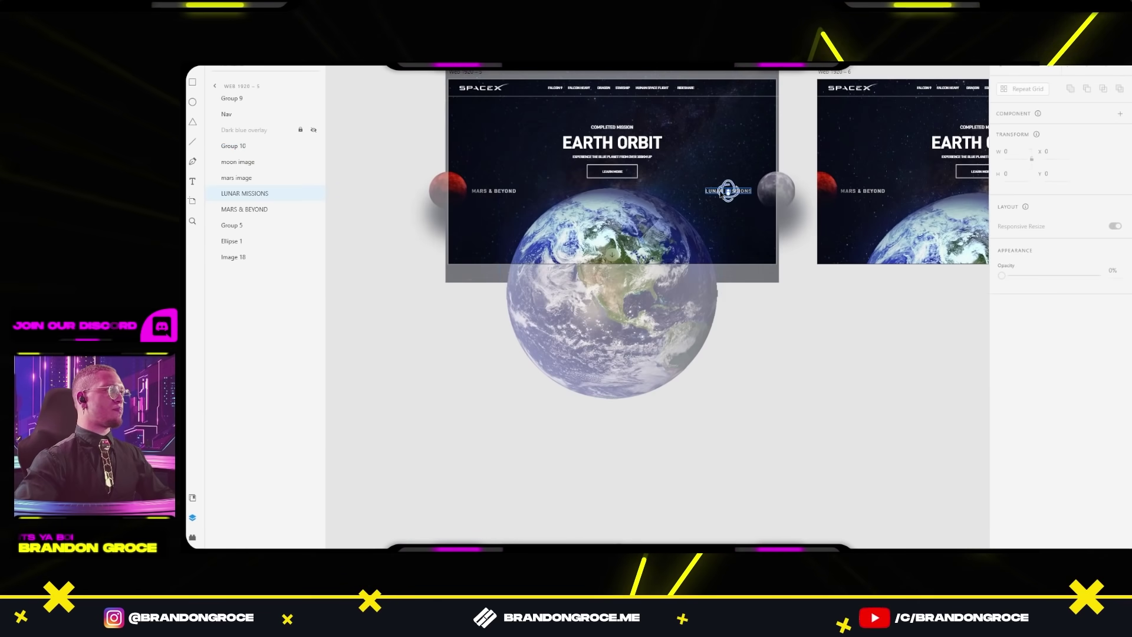
double_click(228, 145)
type("ear")
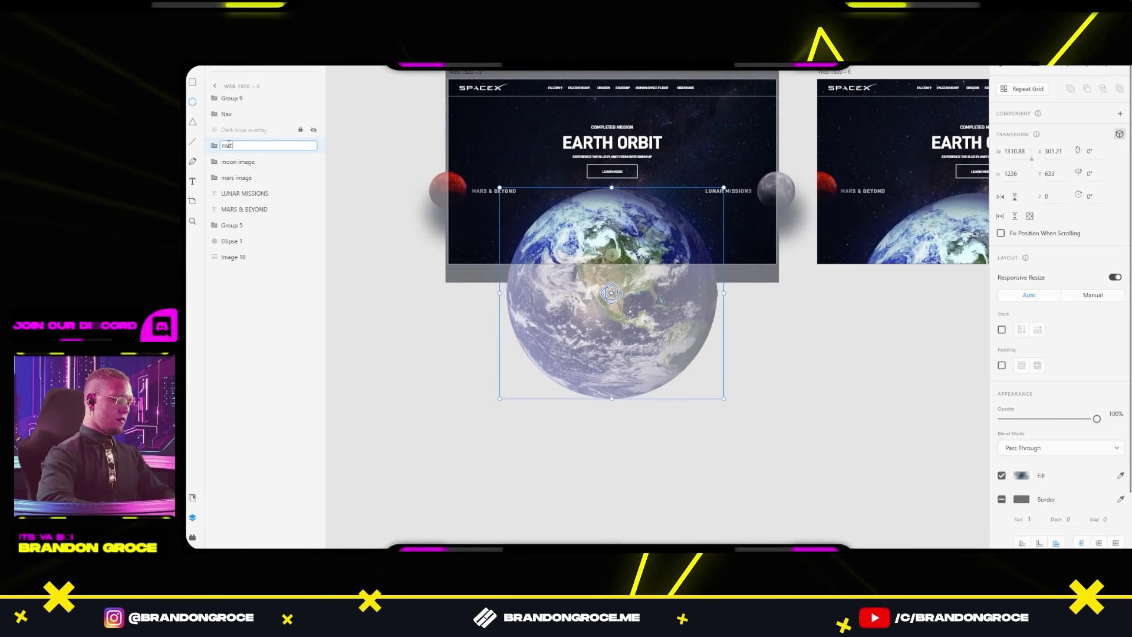
type("th image")
key("Return")
Step: Move the EARTH ORBIT heading group up the layer stack and rename it Title
left_click_drag(232, 399, 234, 174)
left_click(224, 162)
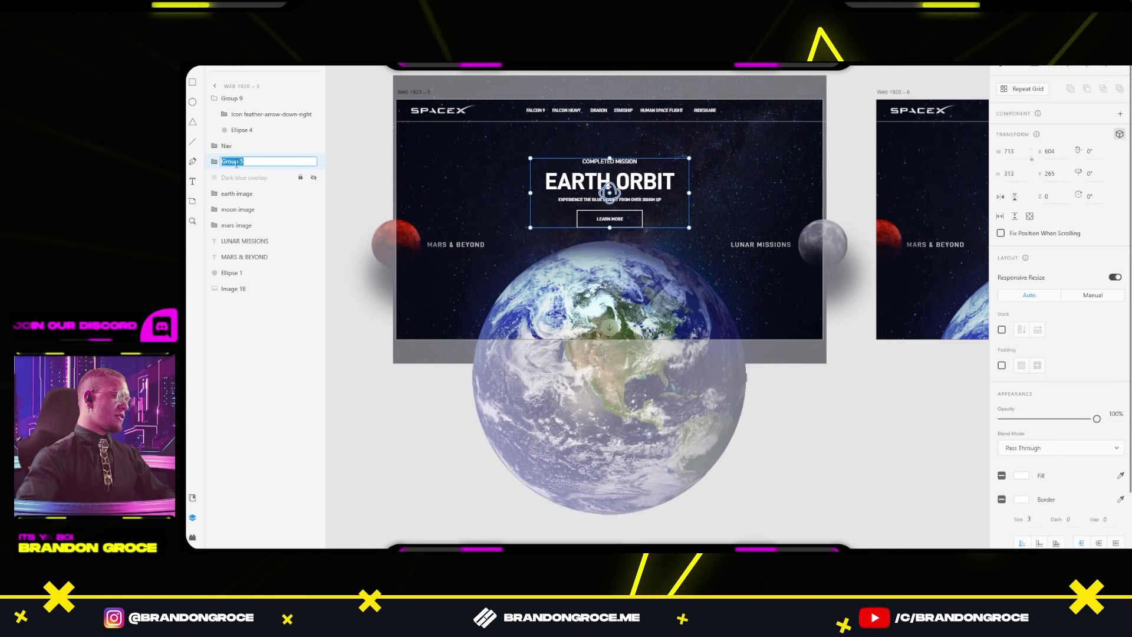
type("Title")
left_click(862, 450)
left_click(699, 338)
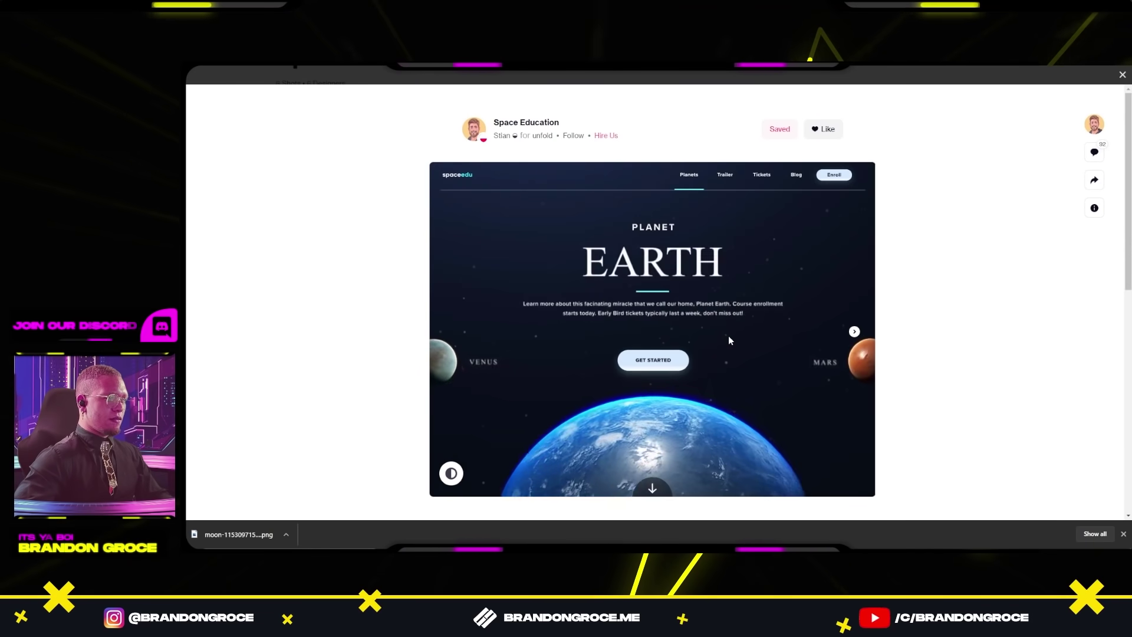
left_click(696, 355)
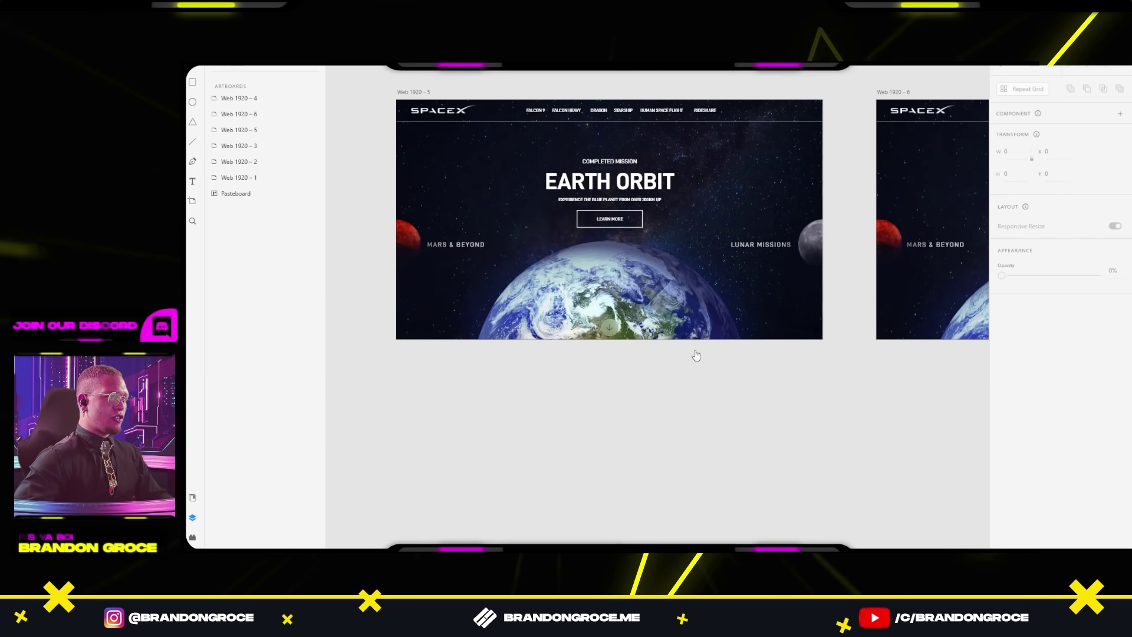
scroll(763, 412, "down", 3)
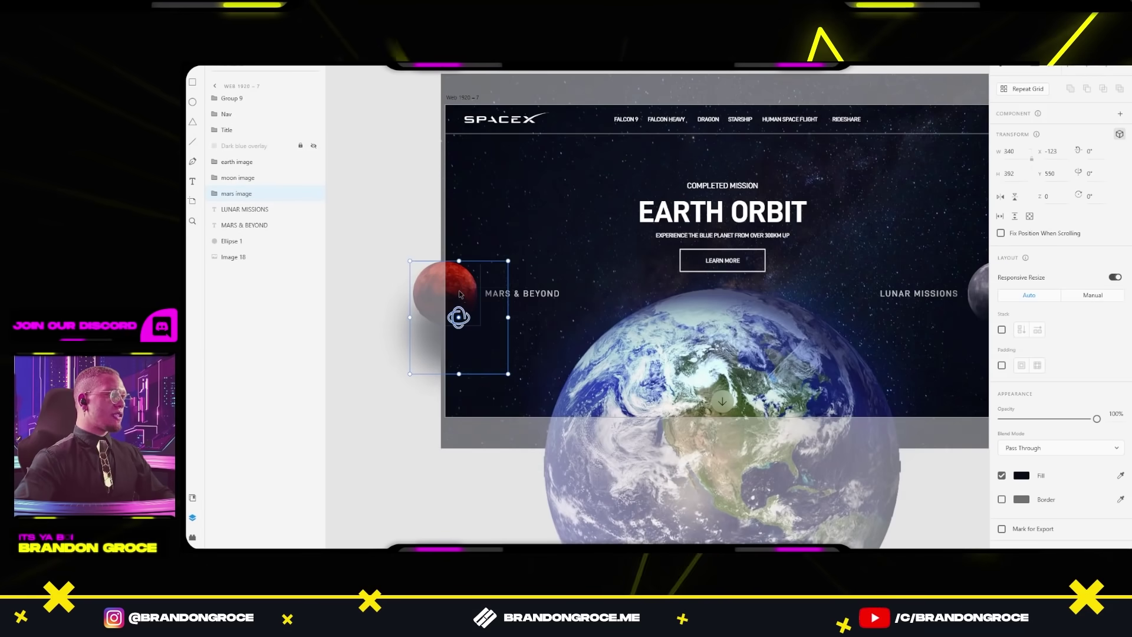
Step: Fade out the moon, Mars and their labels, shift the earth up-right, and reposition the title
scroll(708, 295, "right", 3)
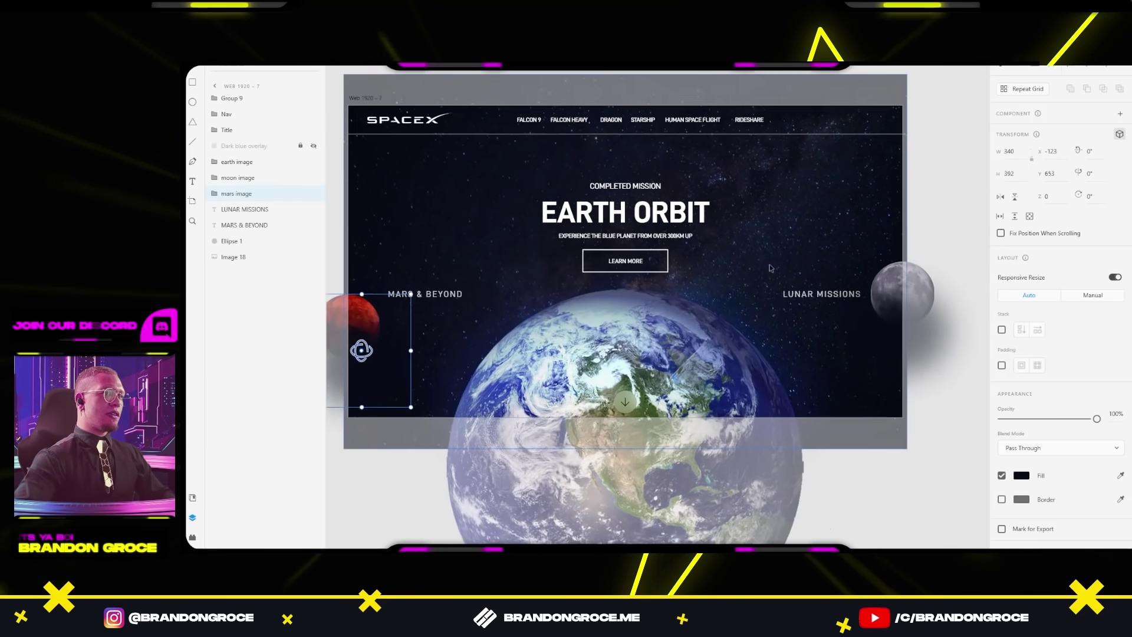
left_click(883, 340, "shift")
left_click_drag(1097, 348, 998, 347)
left_click(674, 215)
left_click_drag(674, 215, 496, 215)
left_click_drag(652, 302, 766, 211)
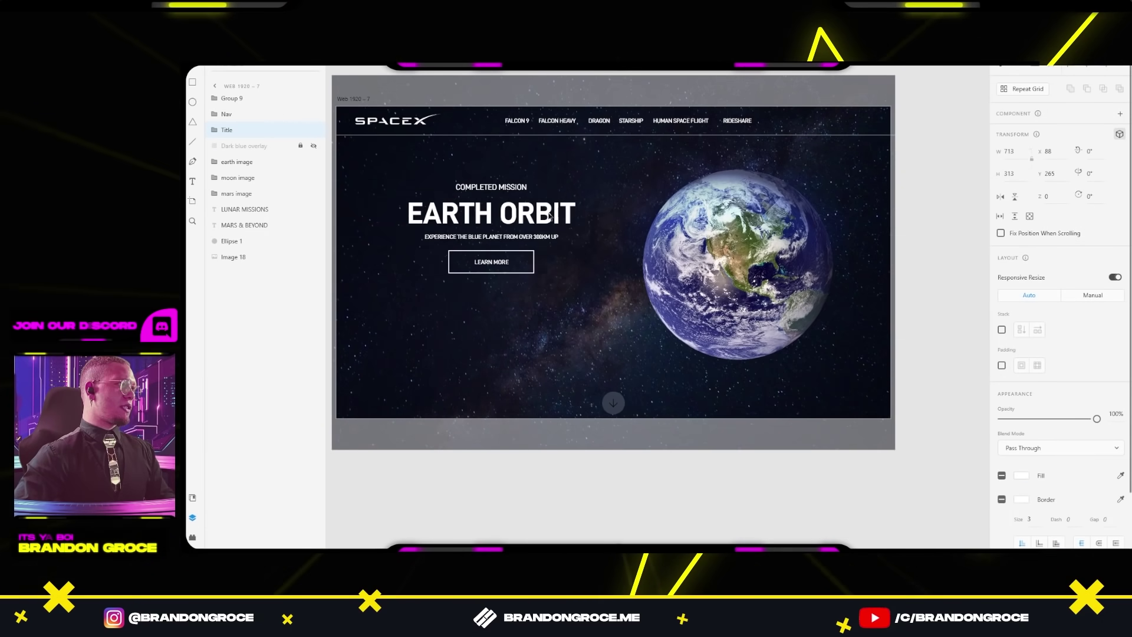
left_click_drag(414, 215, 593, 220)
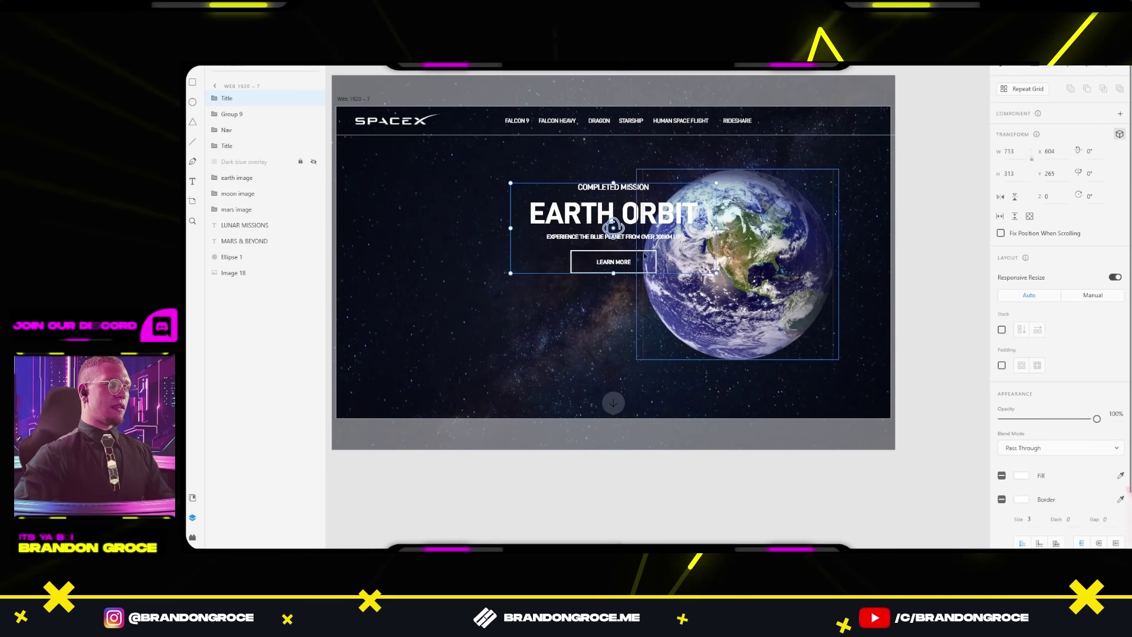
left_click_drag(614, 227, 613, 182)
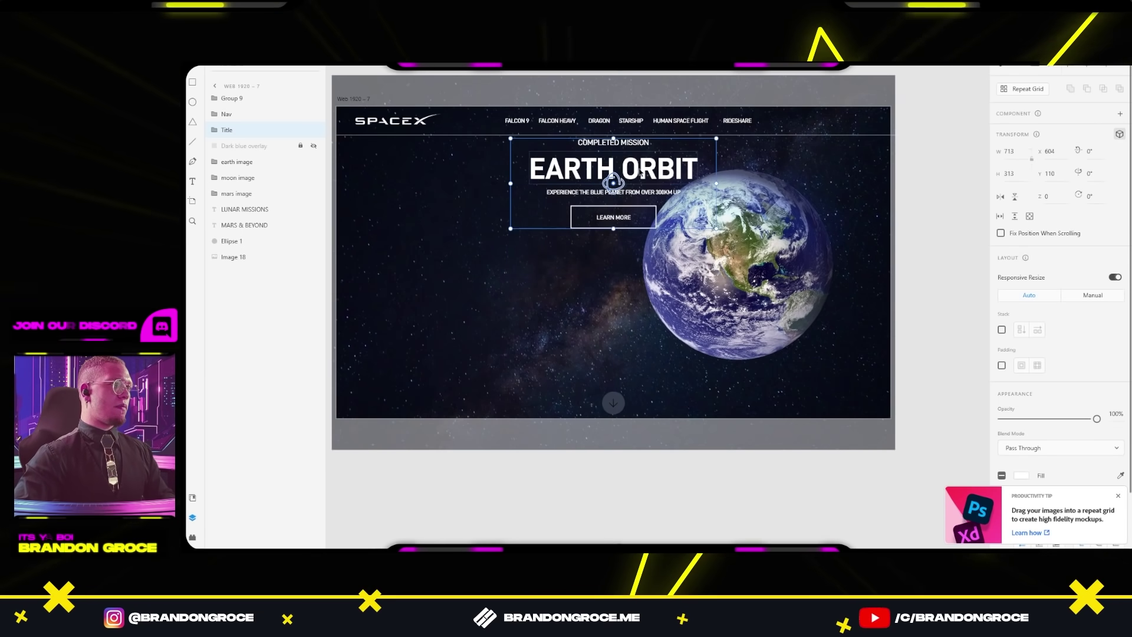
key("0")
key("0")
scroll(922, 264, "down", 3)
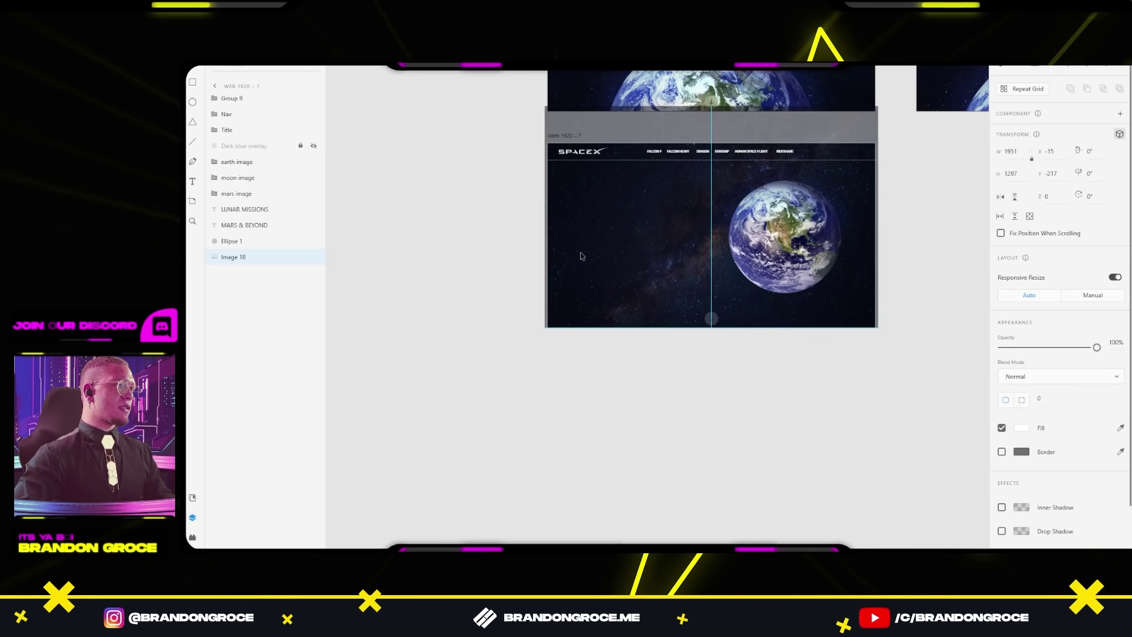
Step: Paste a fresh Title group and move the title block to the artboard's left side
left_click(659, 342)
key("ctrl+v")
double_click(711, 206)
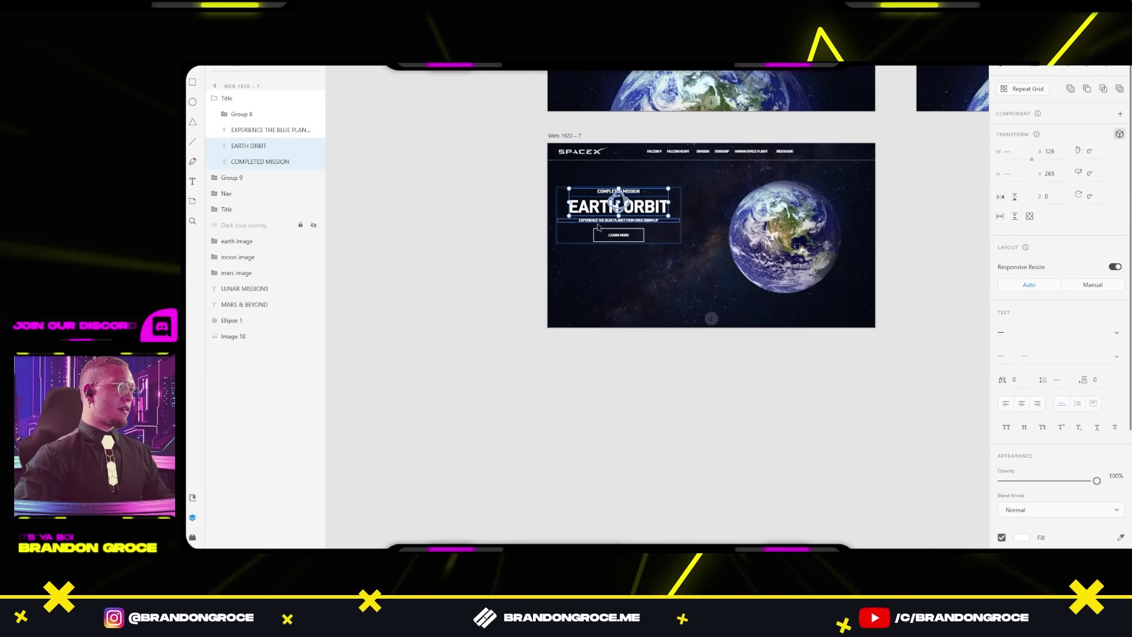
left_click_drag(711, 213, 619, 213)
scroll(678, 209, "up", 3)
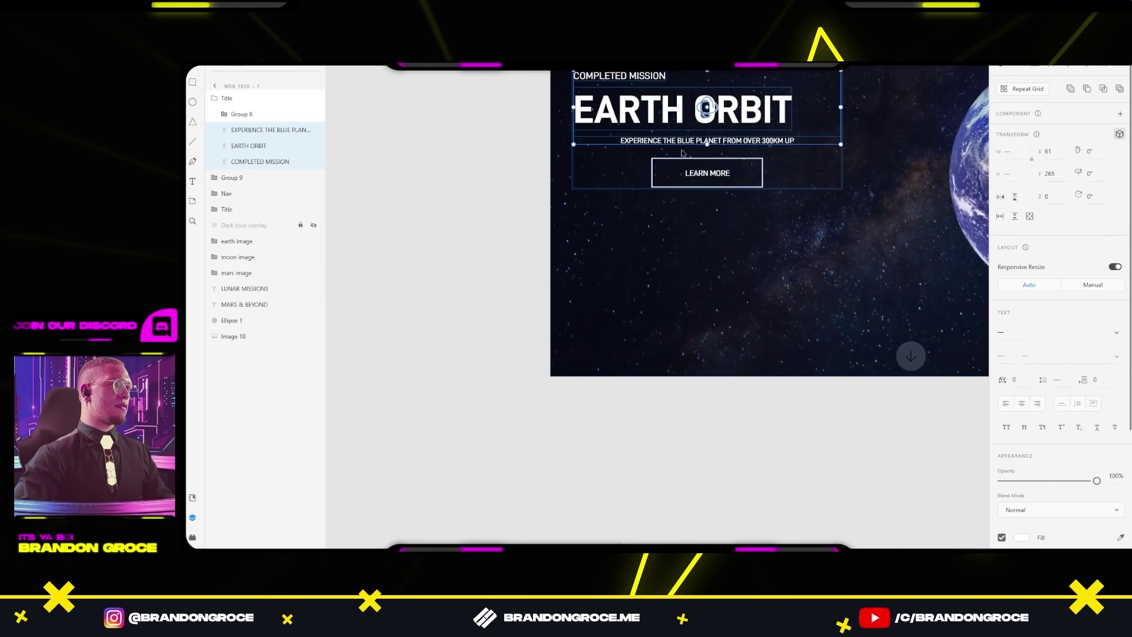
Step: Move the Learn More button left beneath the title
left_click(678, 438)
scroll(678, 438, "down", 5)
left_click(788, 283)
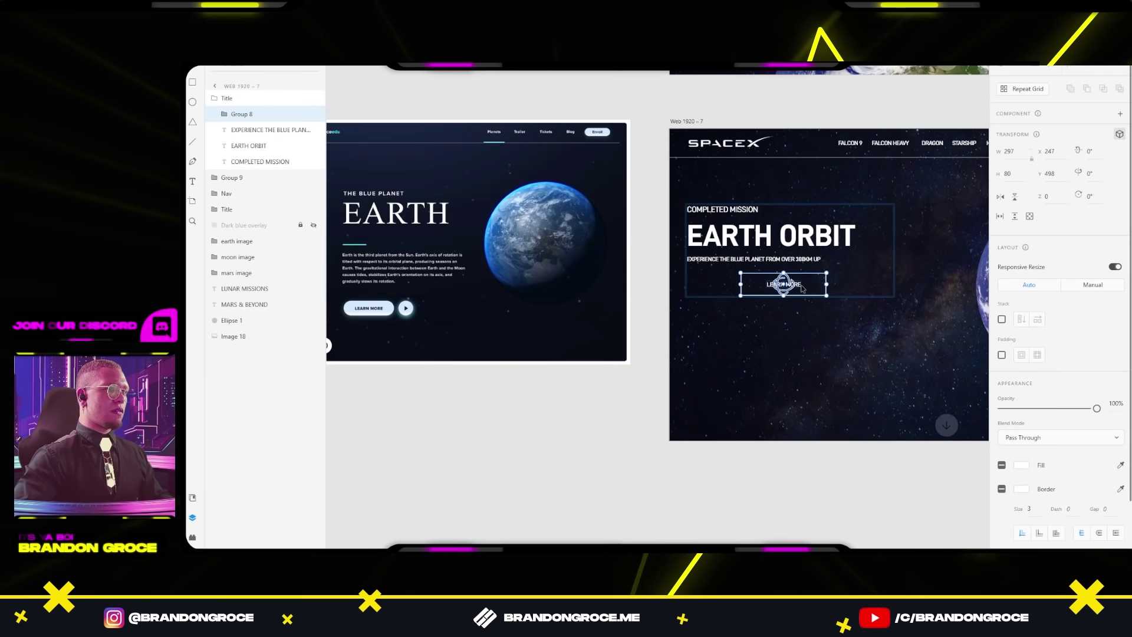
left_click_drag(802, 289, 748, 288)
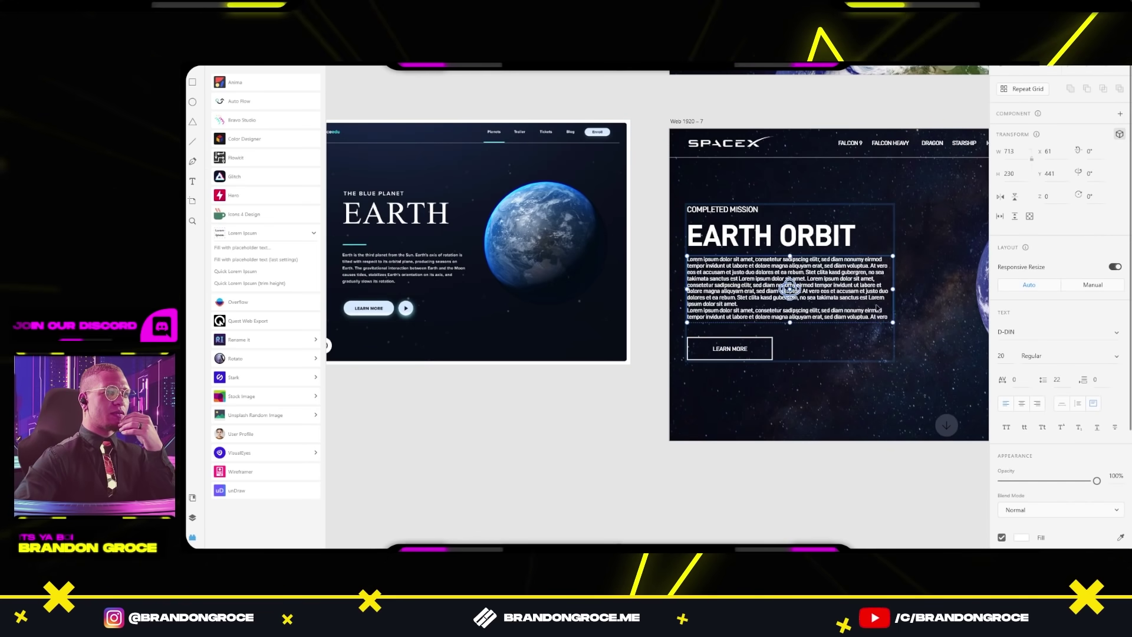
Step: Fill the placeholder paragraph with Lorem ipsum text and set its line spacing to 24
key("Return")
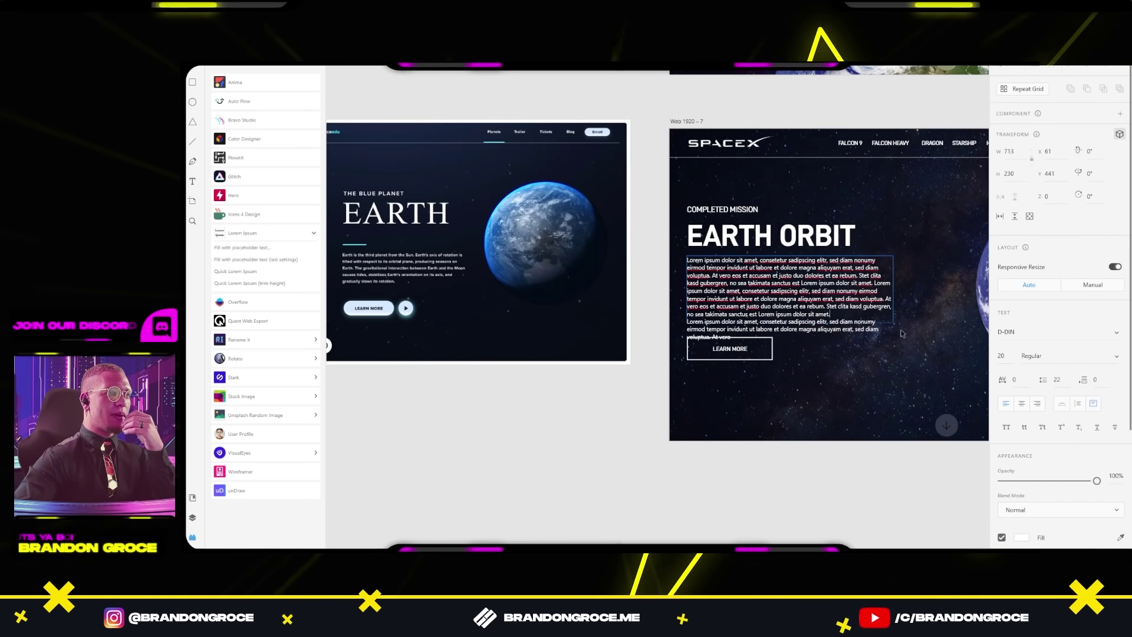
key("Escape")
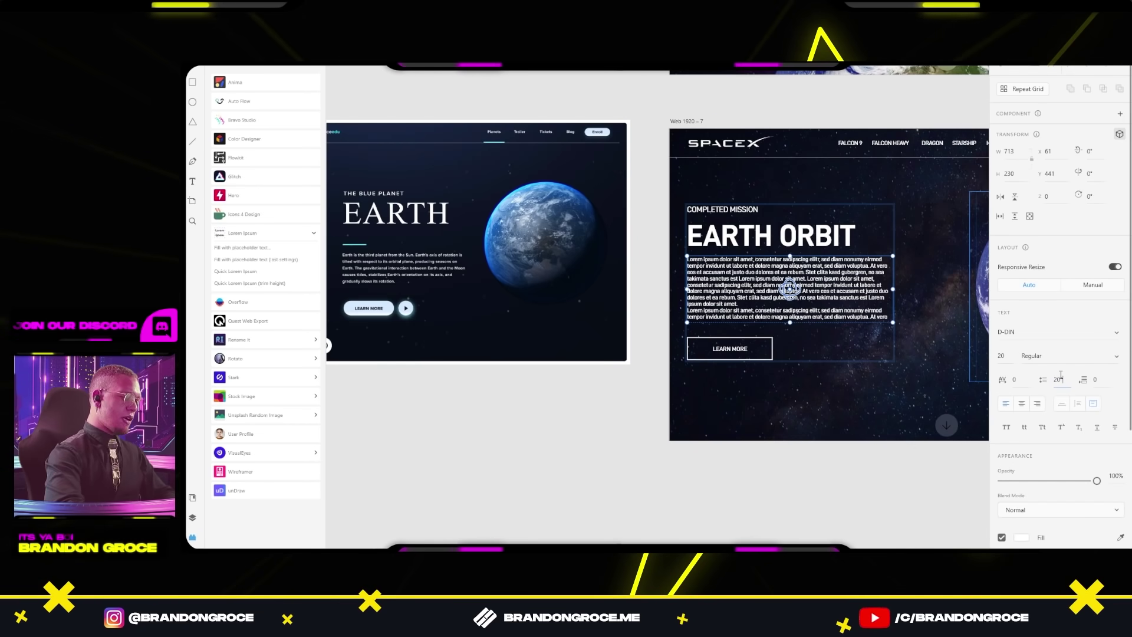
key("BackSpace")
type("4")
key("Return")
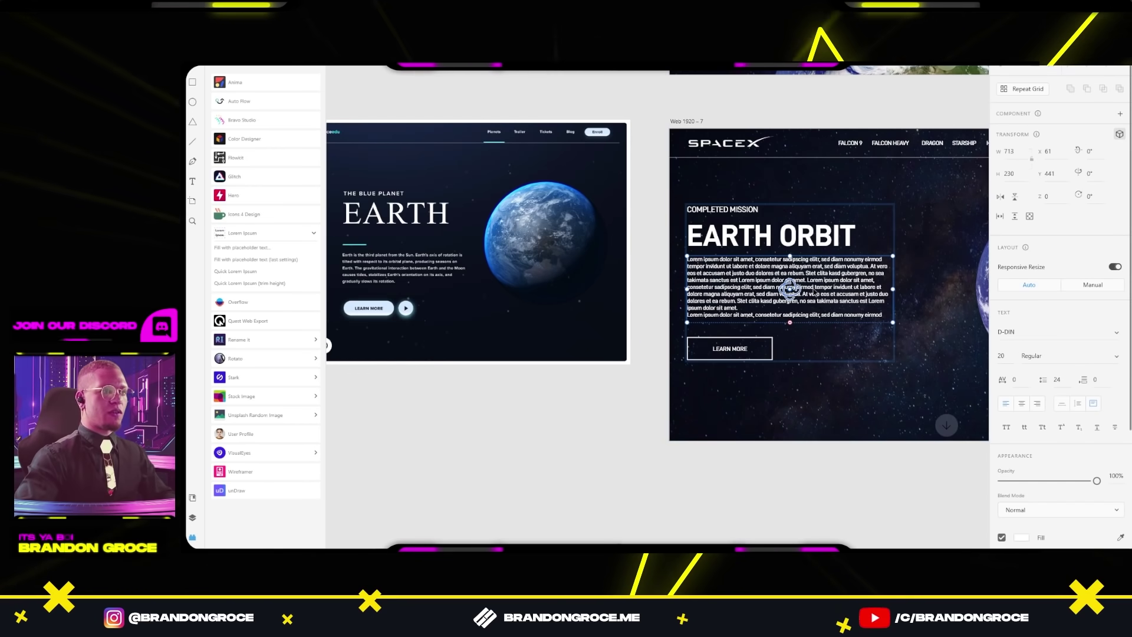
key("Return")
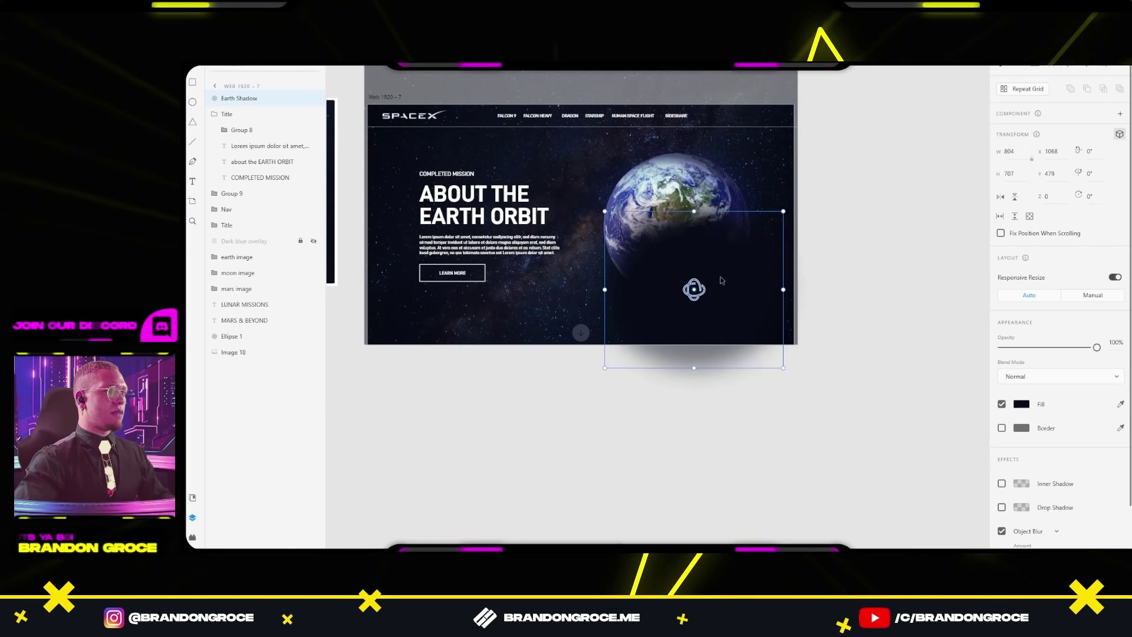
Step: Shrink and raise the Earth Shadow ellipse and lower its opacity to 48%
left_click_drag(695, 286, 718, 266)
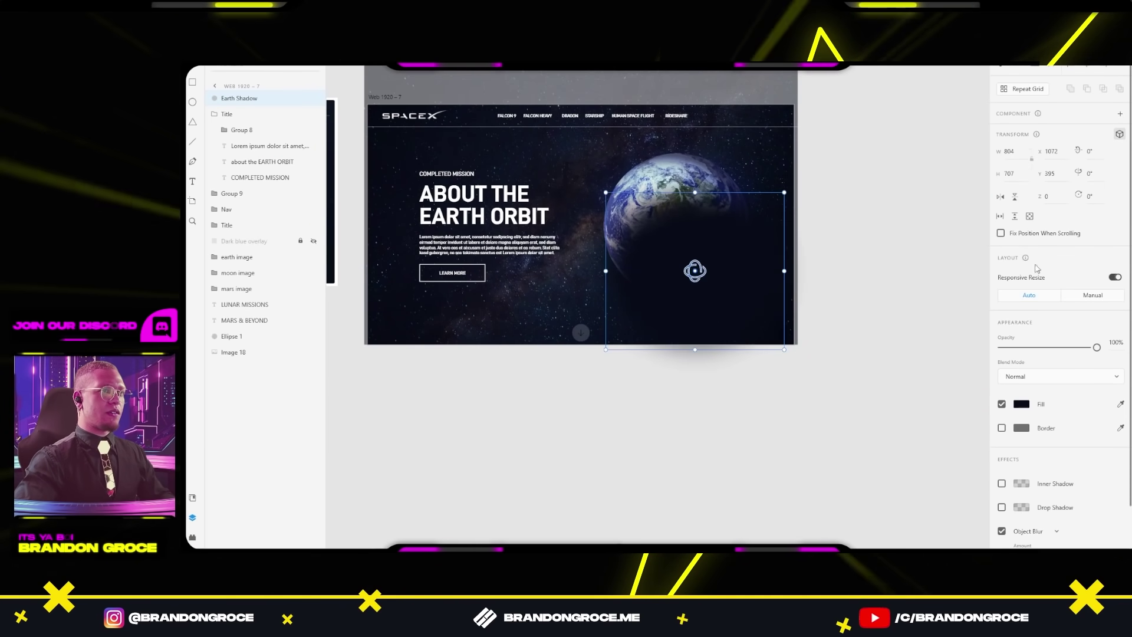
left_click_drag(1097, 347, 1044, 355)
scroll(904, 286, "down", 5)
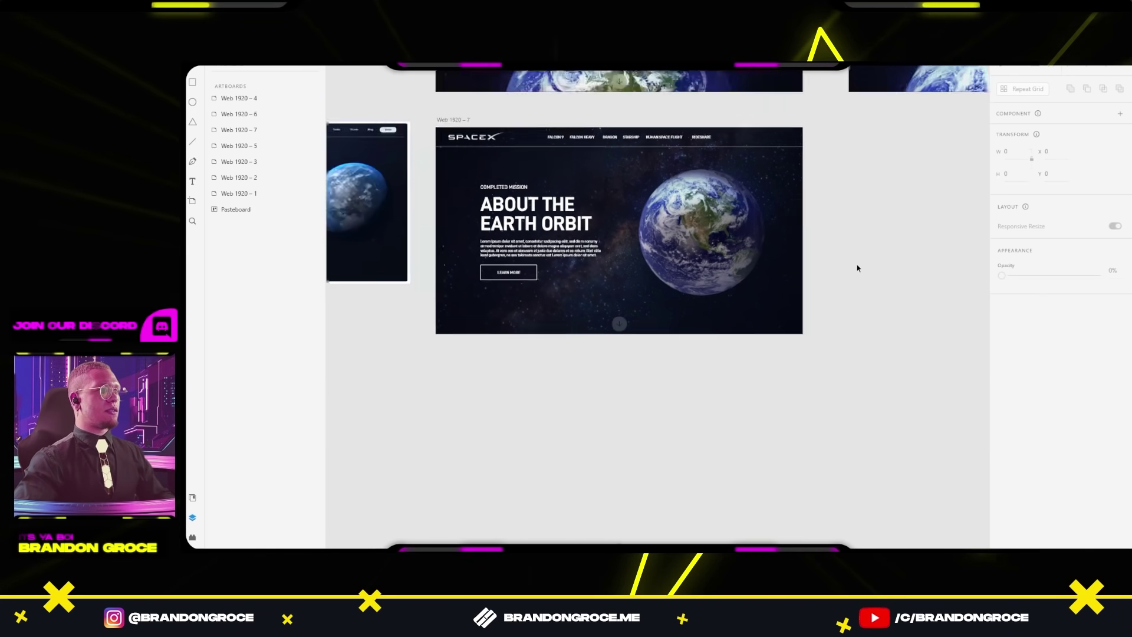
scroll(839, 249, "up", 3)
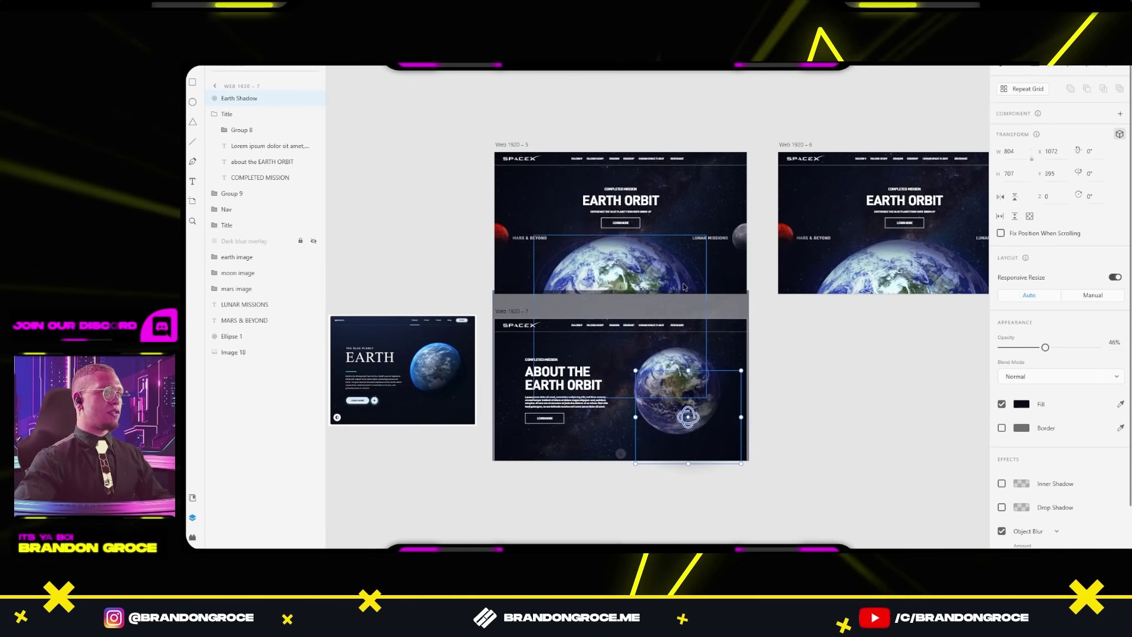
Step: Move the Earth Shadow into Web 1920-5 and bring the surrounding artboards into view
left_click_drag(666, 410, 666, 243)
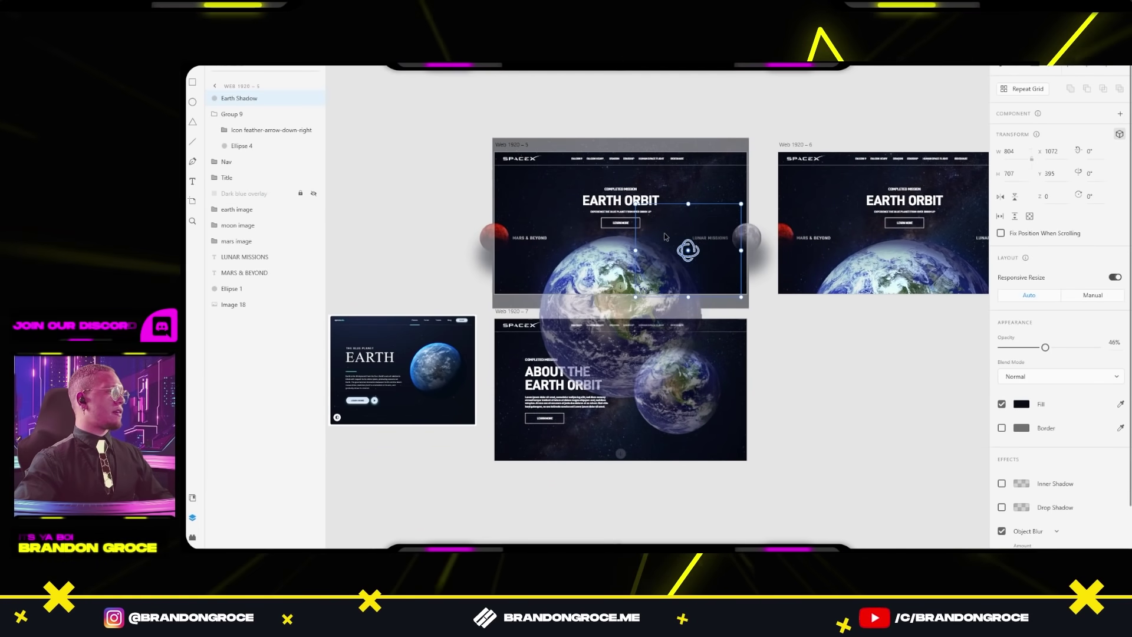
left_click(905, 380)
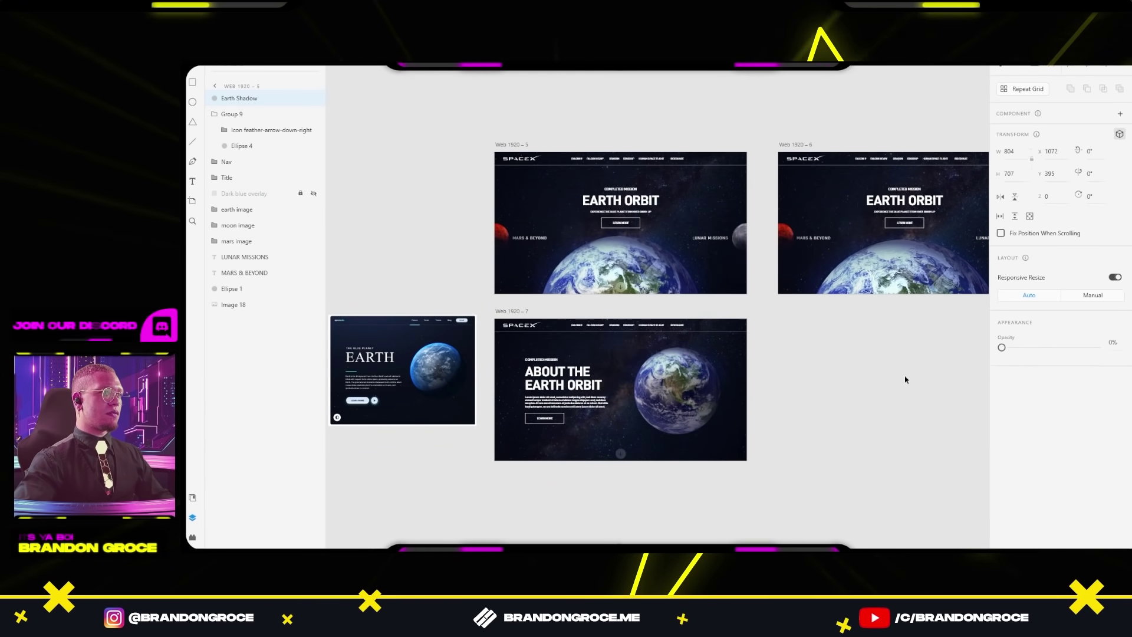
left_click_drag(905, 379, 890, 192)
scroll(622, 327, "up", 2)
left_click_drag(622, 327, 674, 399)
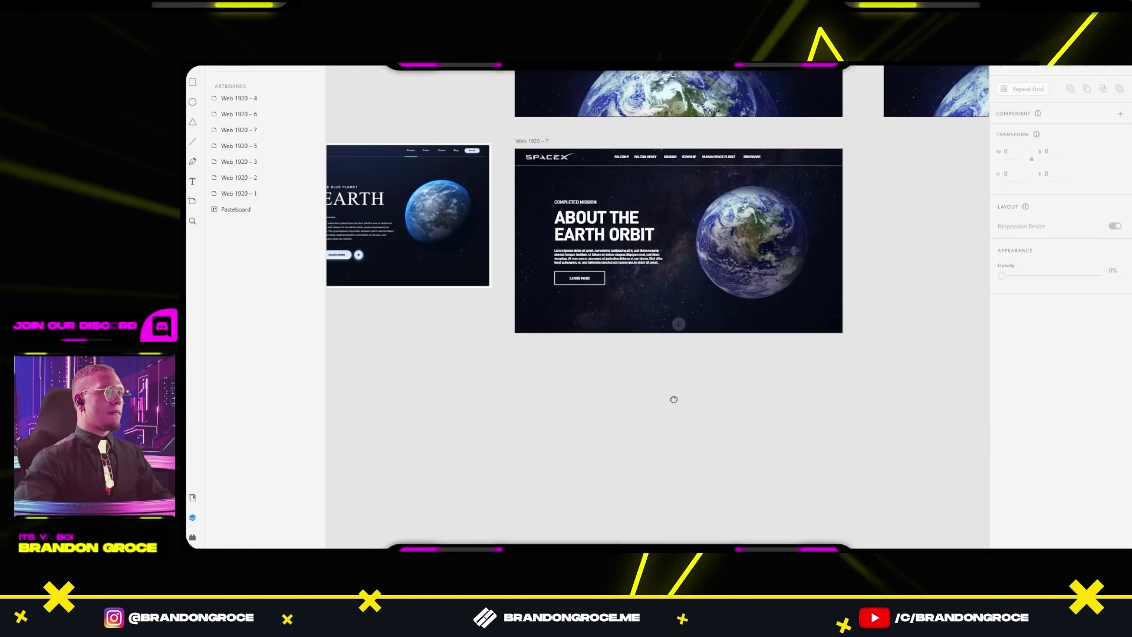
Step: In Prototype mode, inspect the Learn More button's wire on Web 1920-5
key("ctrl+Tab")
scroll(826, 383, "up", 3)
scroll(888, 417, "down", 2)
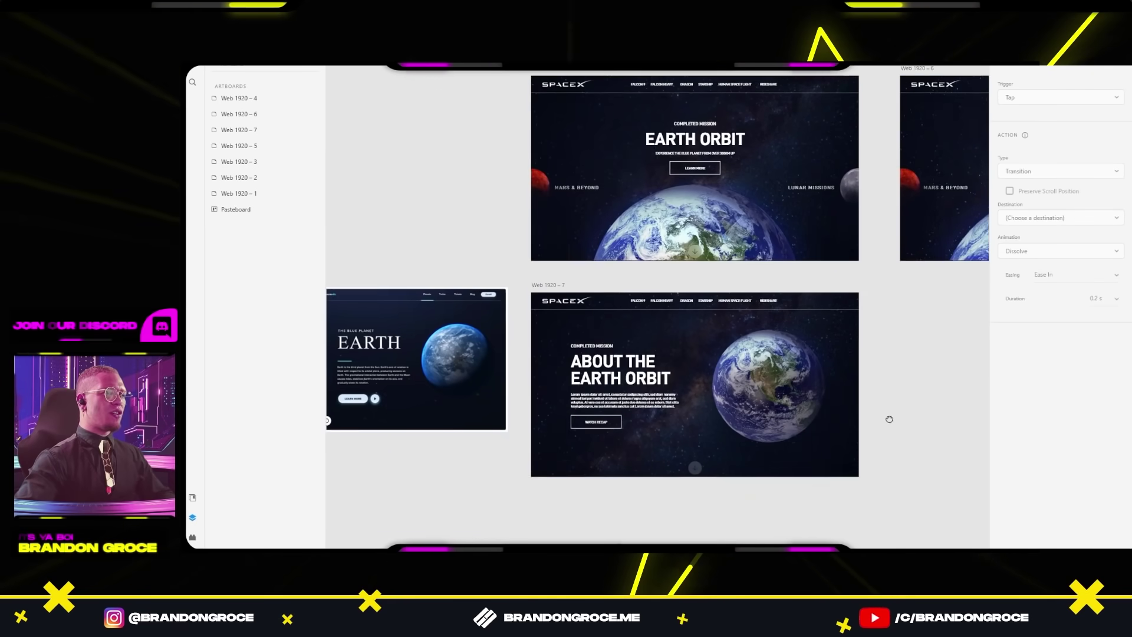
scroll(595, 386, "up", 5)
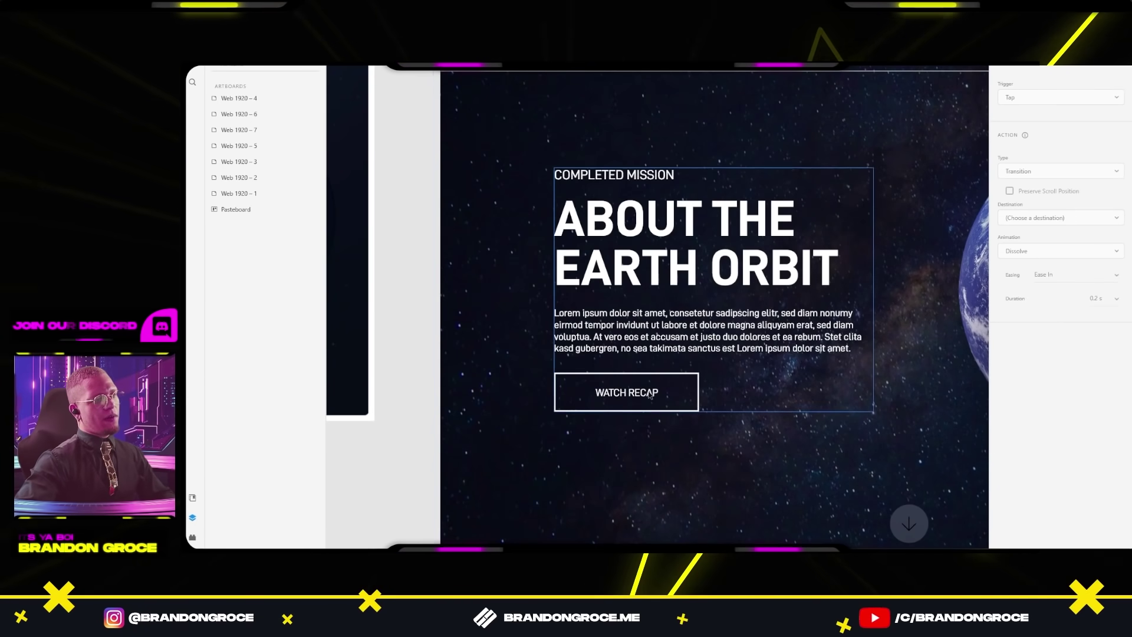
scroll(757, 439, "down", 1)
scroll(757, 435, "down", 3)
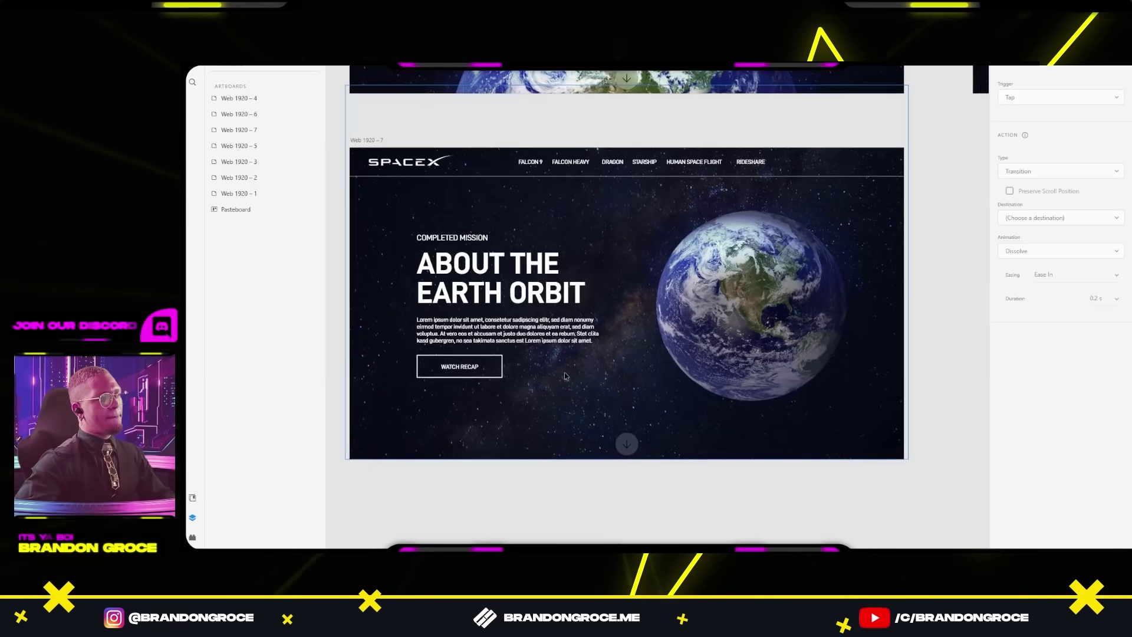
scroll(908, 354, "down", 3)
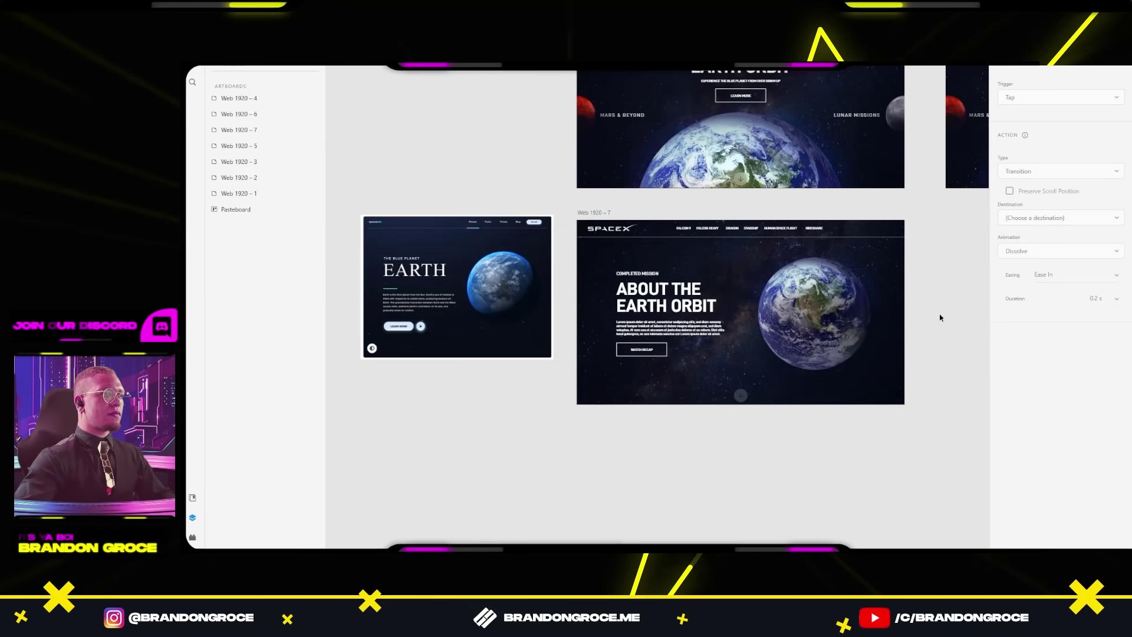
left_click_drag(940, 317, 813, 377)
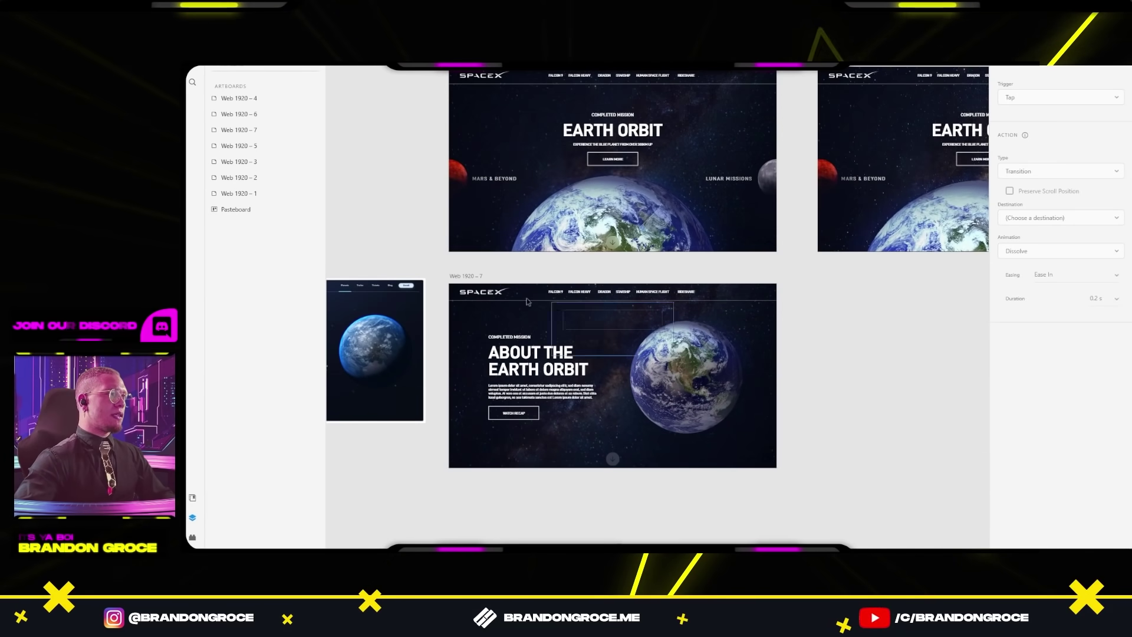
left_click(470, 250)
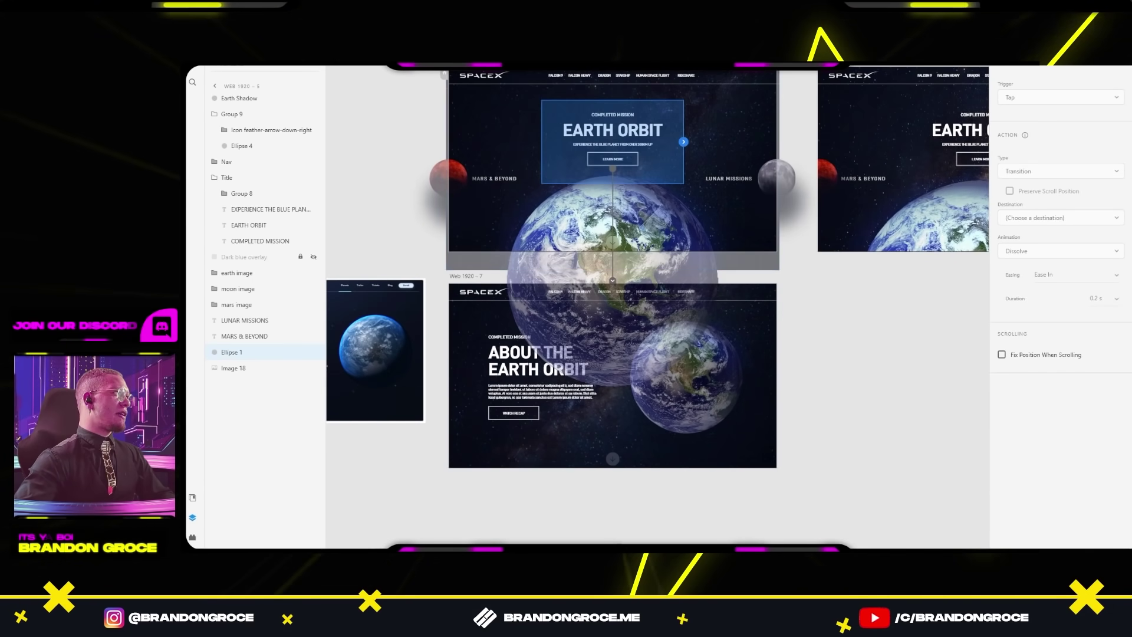
left_click(606, 162)
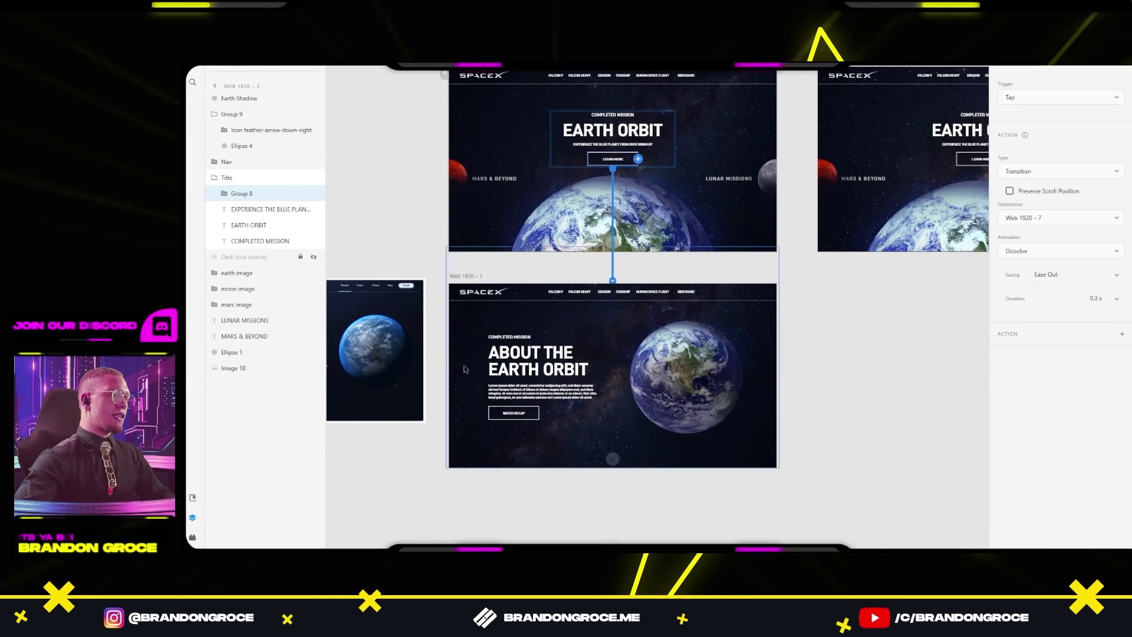
Step: Paste the ABOUT THE EARTH ORBIT title block into Web 1920-5 and centre it
key("ctrl+Tab")
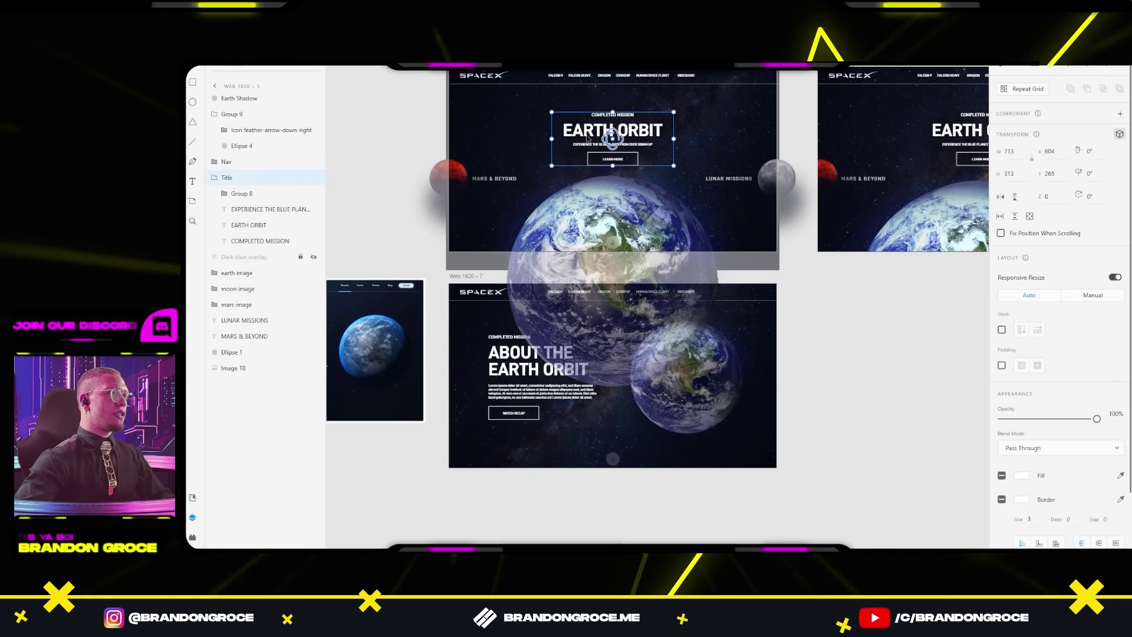
key("ctrl+v")
left_click_drag(506, 155, 580, 154)
Step: Undo the pasted title copy and review the Web 1920-5 layers
key("ctrl+z")
key("ctrl+z")
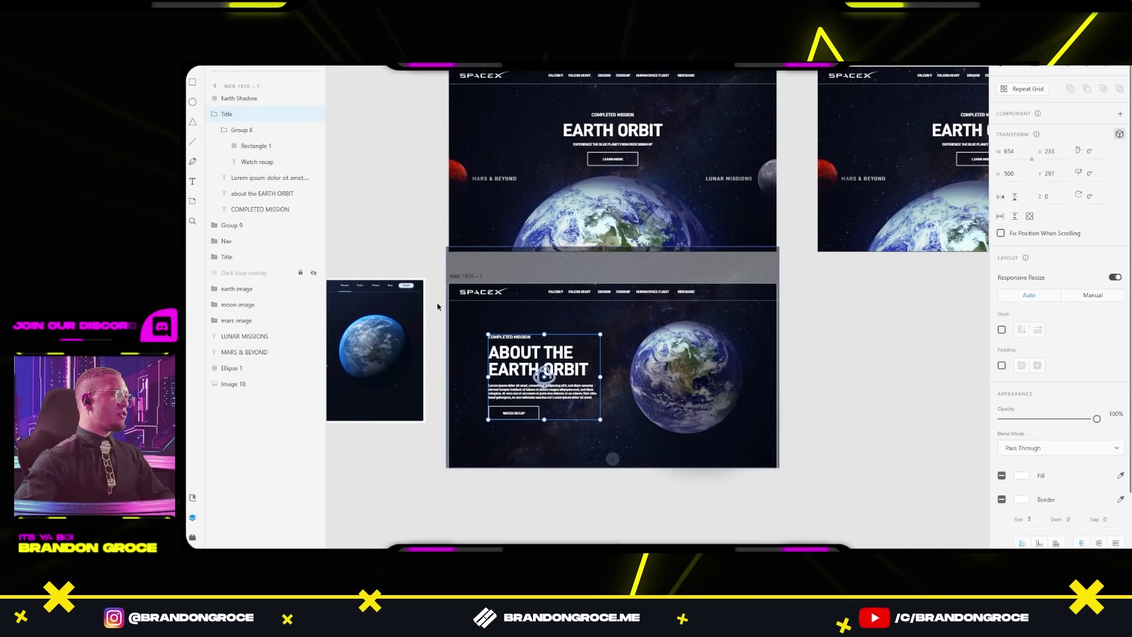
left_click(216, 114)
left_click(603, 179)
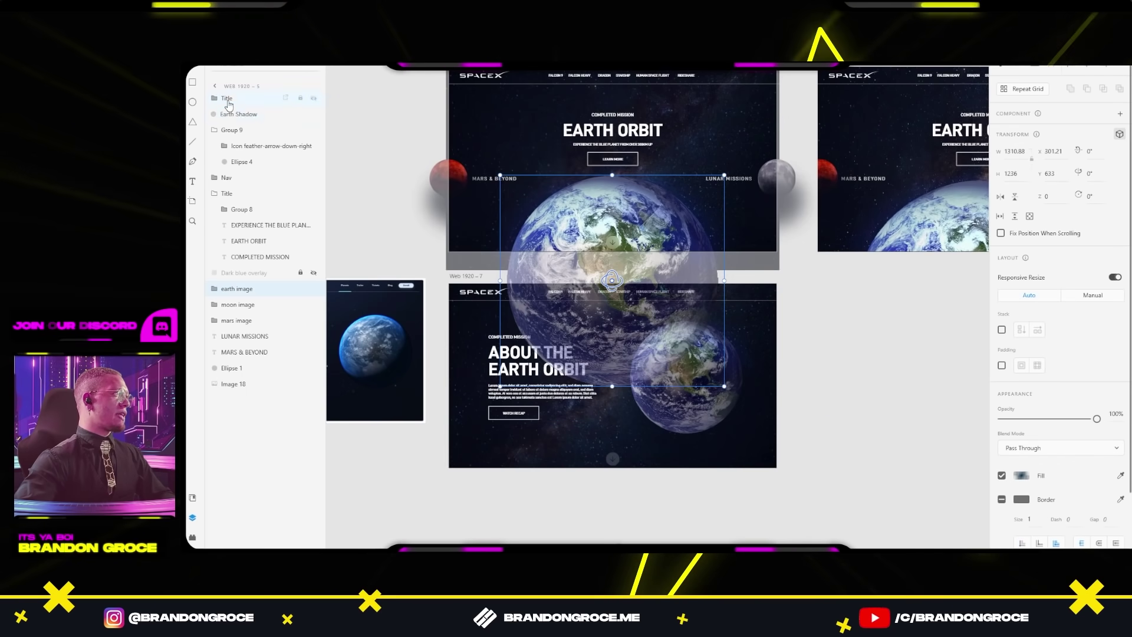
left_click(223, 98)
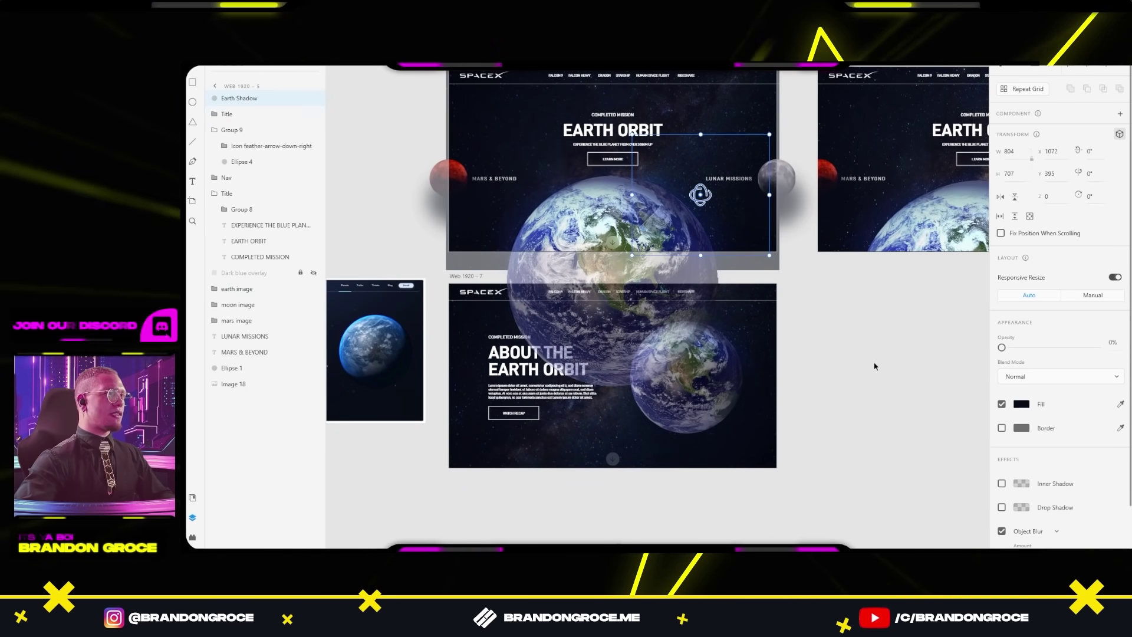
key("Escape")
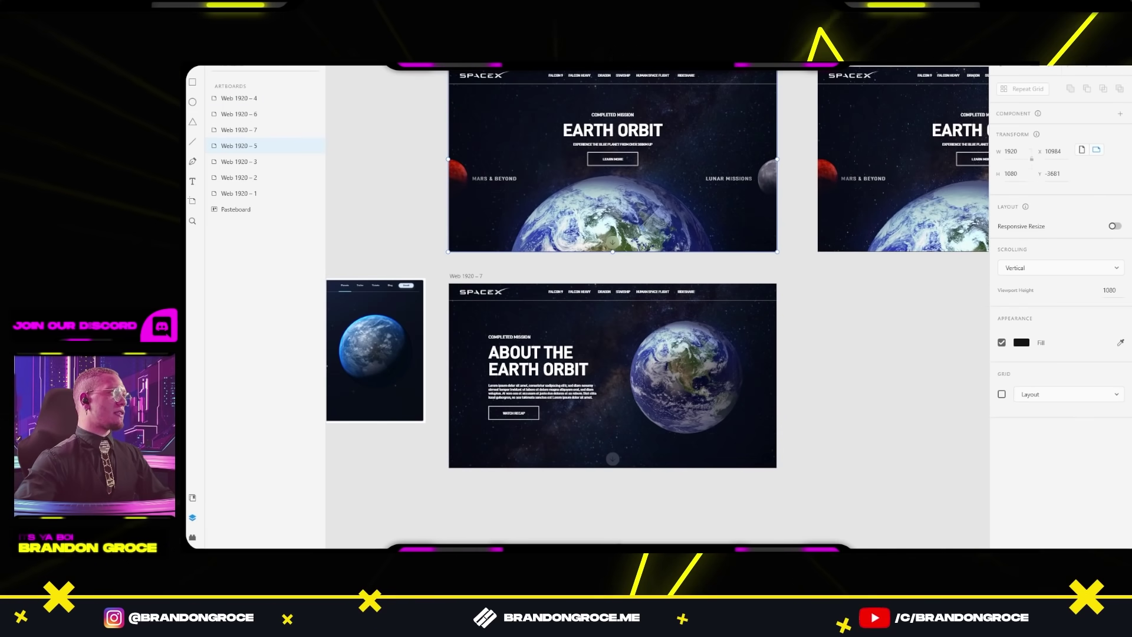
Step: Preview the prototype, trigger the Learn More transition, then select its tap interaction
key("ctrl+Tab")
key("ctrl+Return")
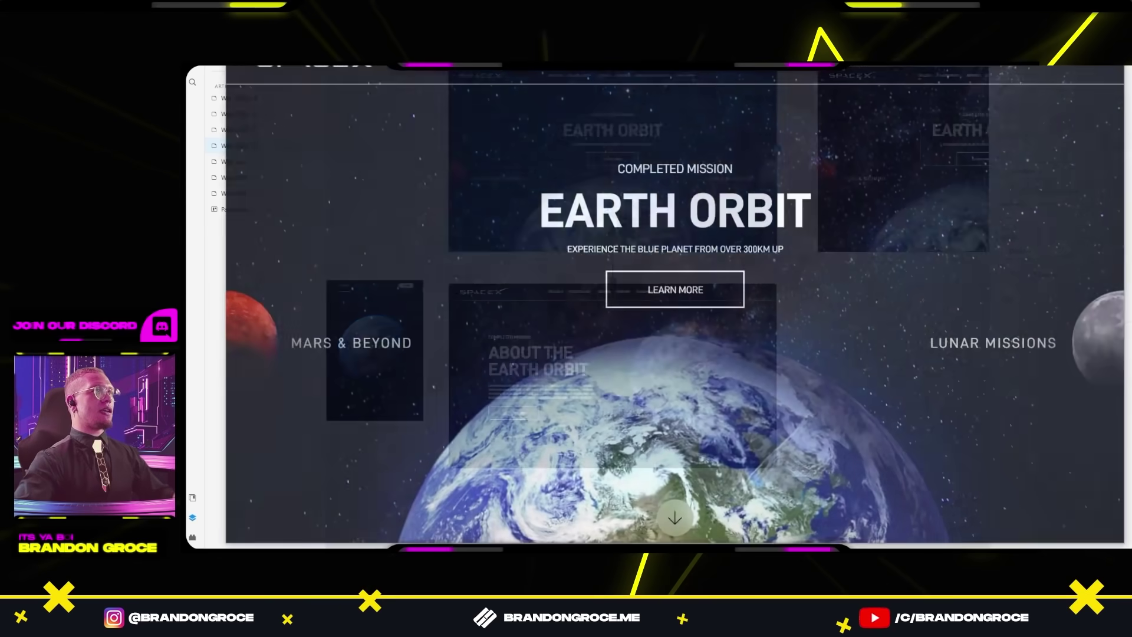
left_click(682, 292)
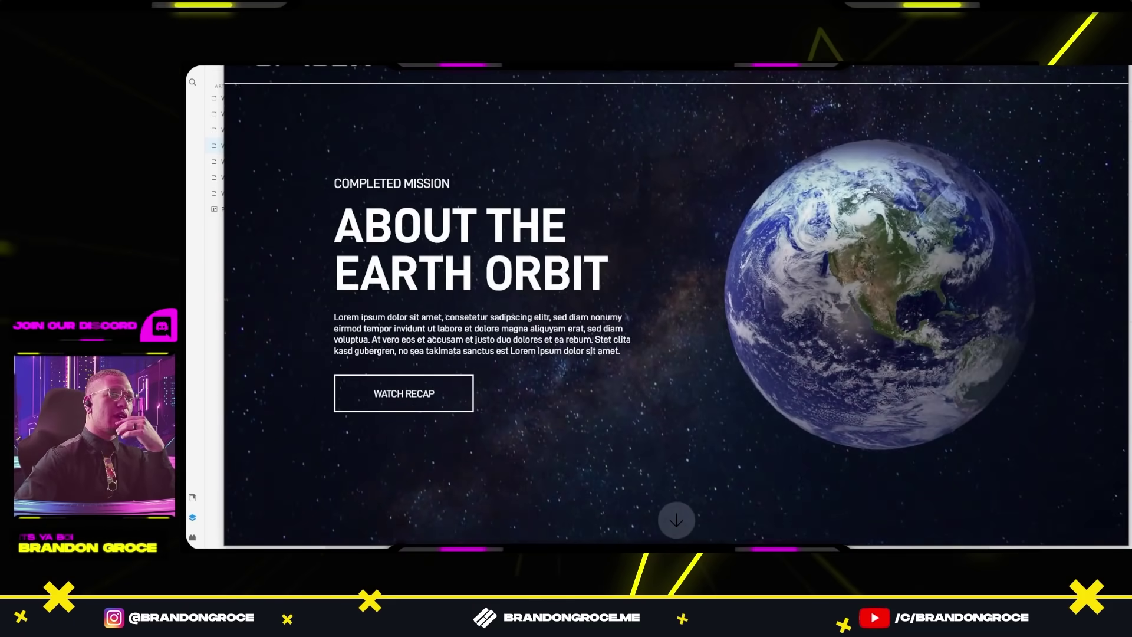
left_click(1090, 68)
left_click(647, 171)
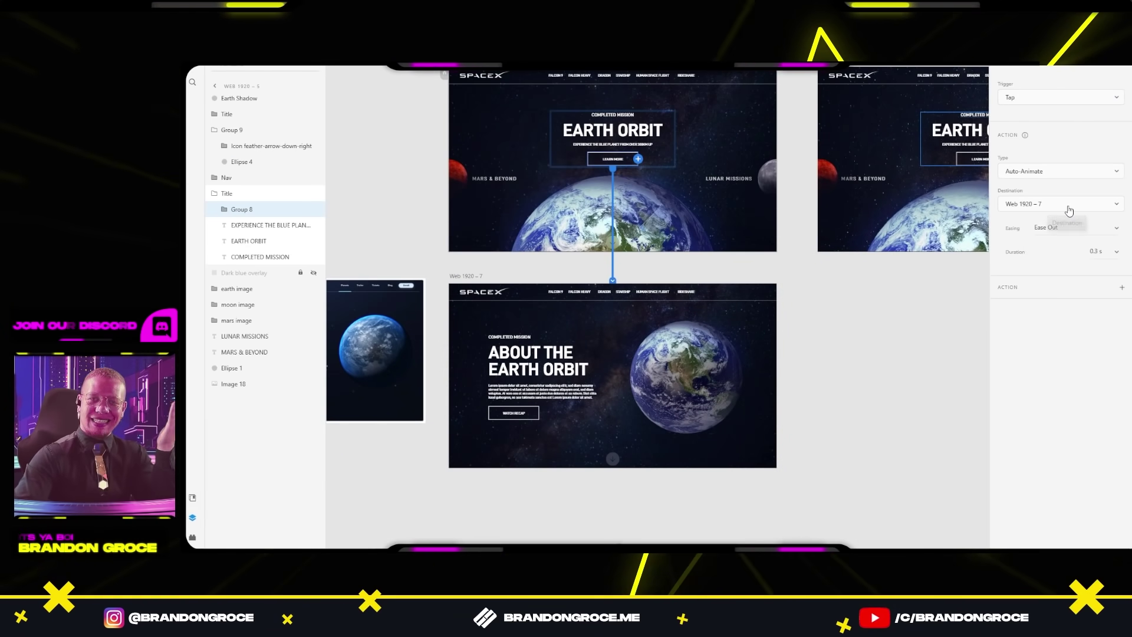
Step: Set the LEARN MORE Auto-Animate easing to Snap and duration to 0.6 s
left_click(1108, 229)
left_click(1085, 295)
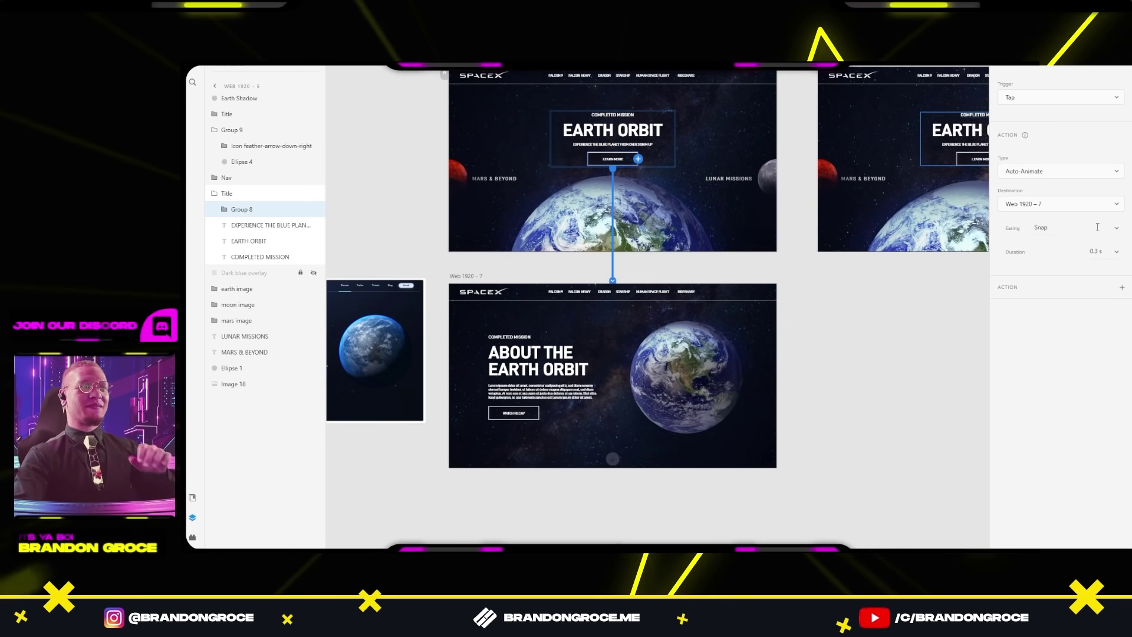
left_click(1106, 254)
left_click(1099, 251)
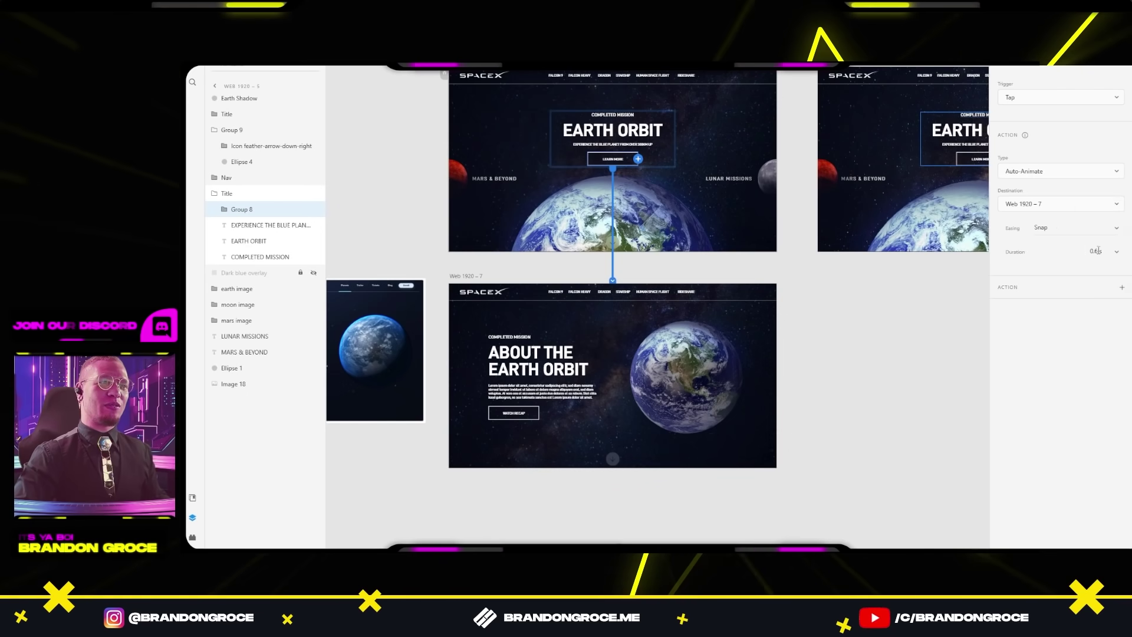
Step: Preview and test the LEARN MORE transition, then reselect the button's interaction
key("Escape")
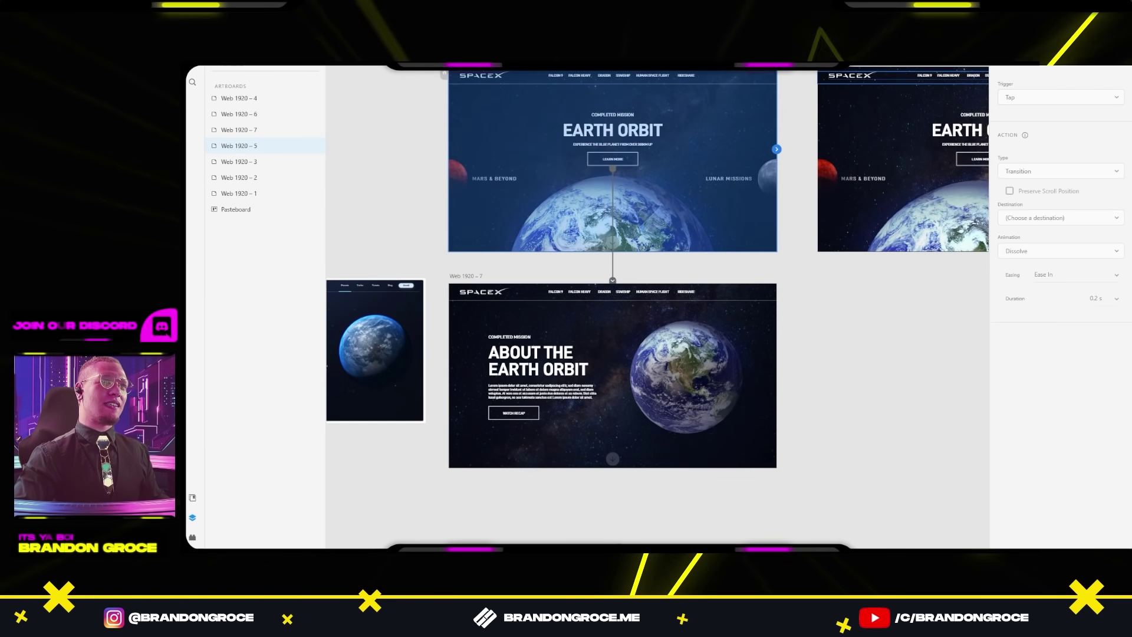
key("ctrl+Return")
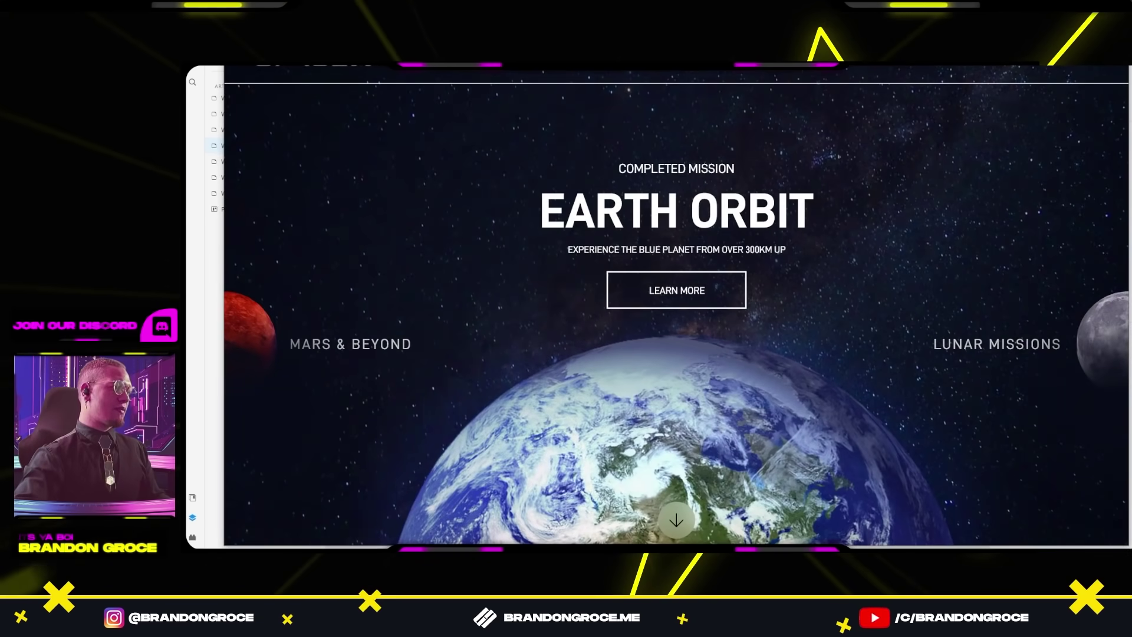
left_click(681, 282)
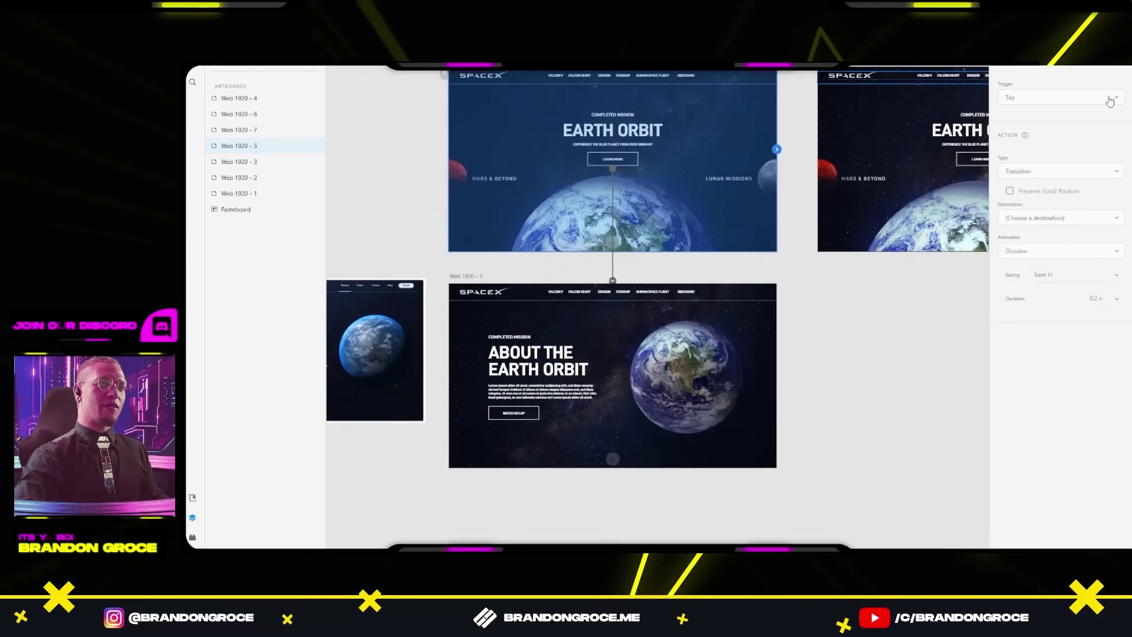
left_click(614, 165)
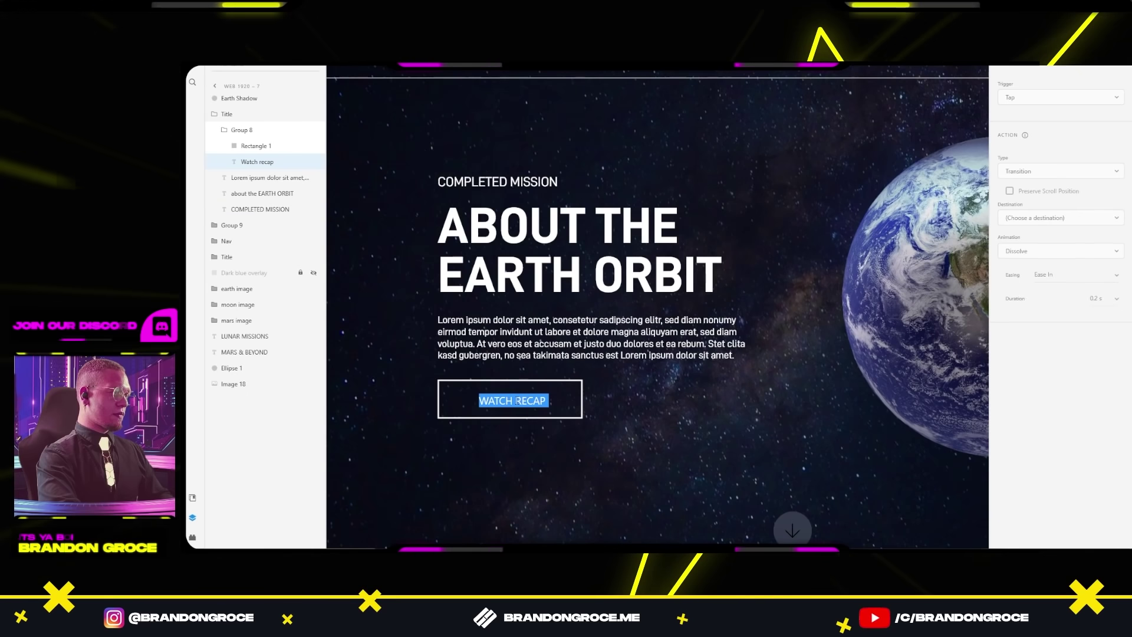
Step: Change the WATCH RECAP button label to GO BACK and check it in the preview
type("BA")
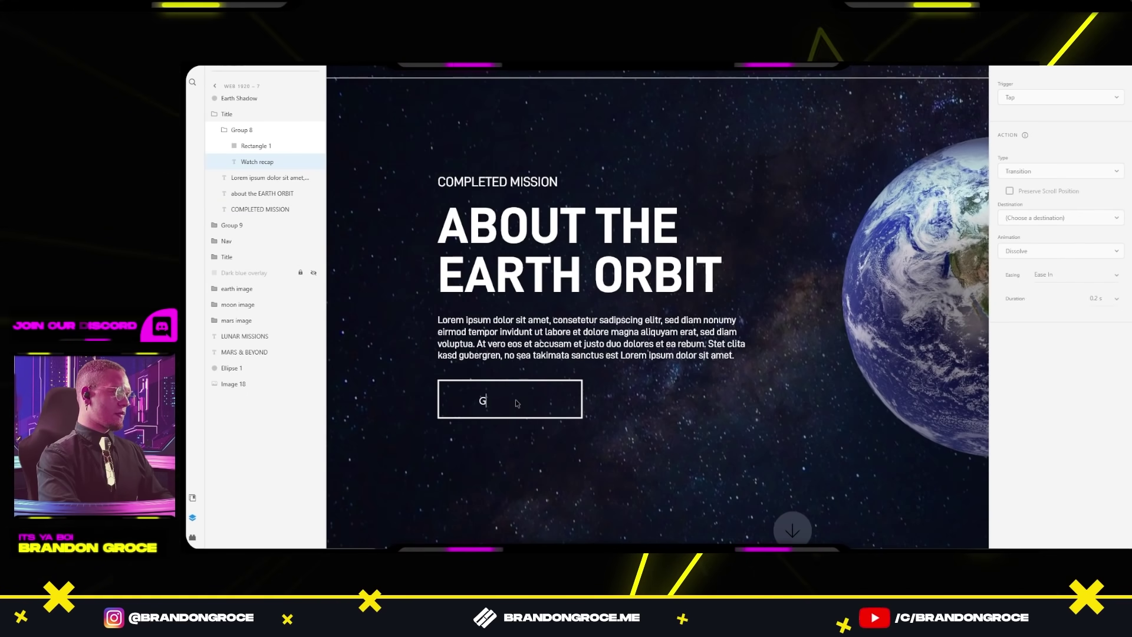
key("BackSpace")
type("GO BACK")
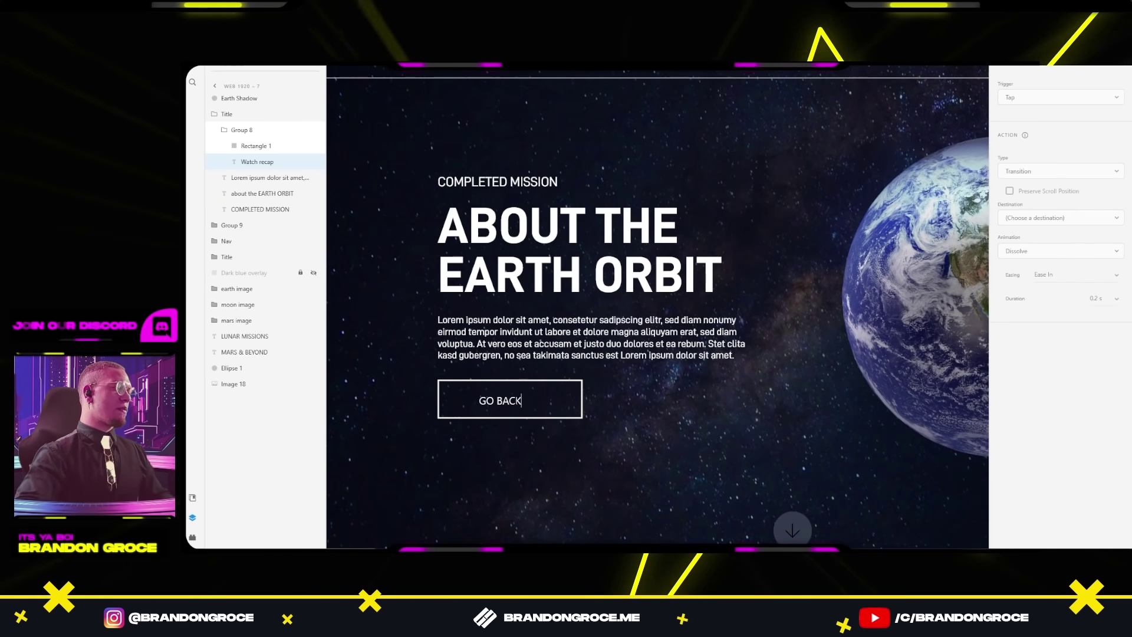
key("Escape")
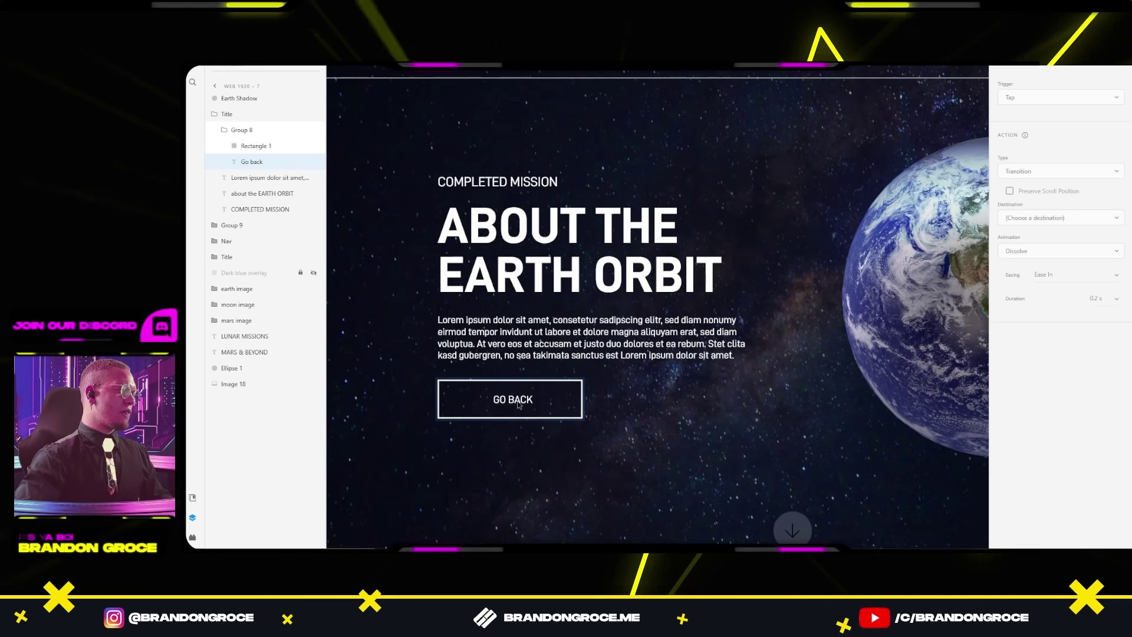
key("ctrl+Return")
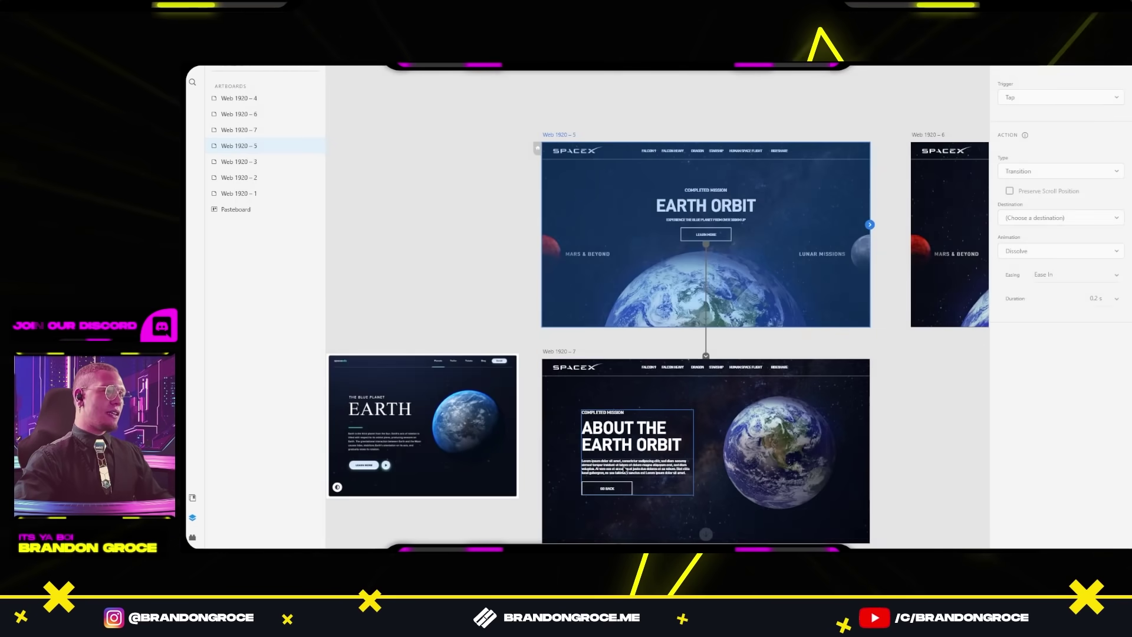
Step: Wire the GO BACK button group to Web 1920 – 5 with Auto-Animate
left_click(607, 490)
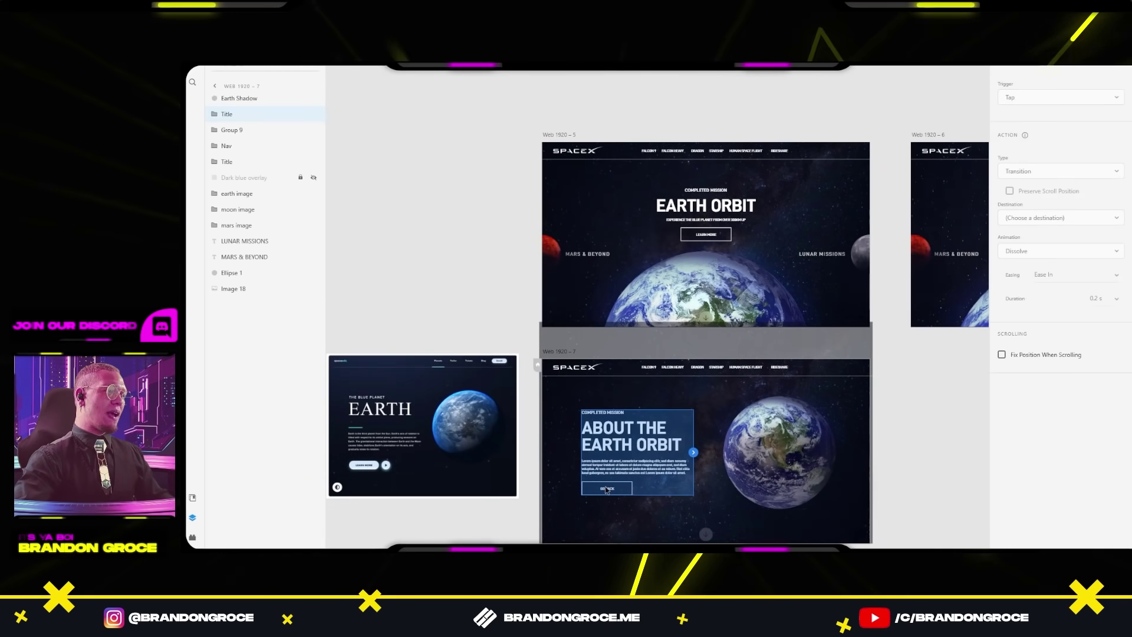
double_click(609, 489)
left_click_drag(632, 488, 766, 266)
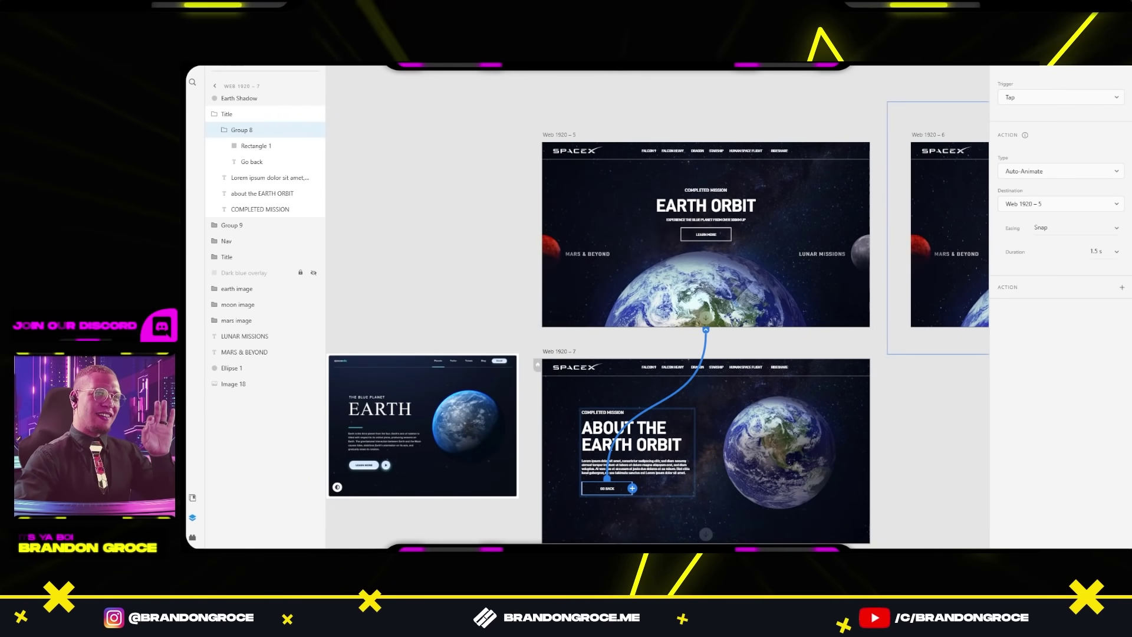
left_click(851, 83)
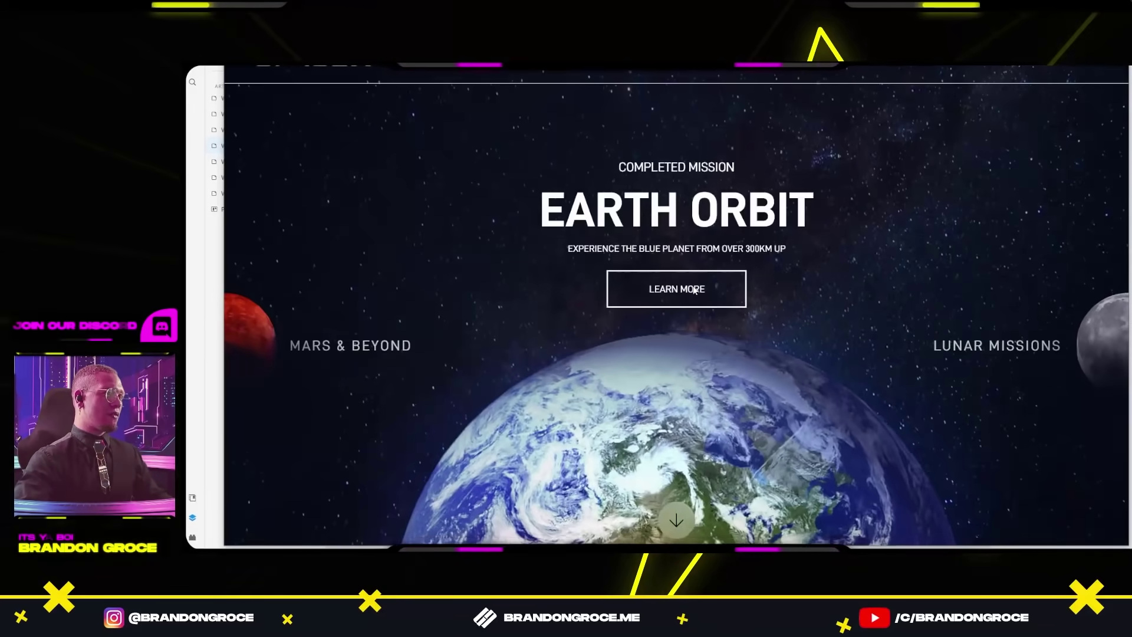
Step: Test in the preview that LEARN MORE and GO BACK navigate between both screens
left_click(695, 316)
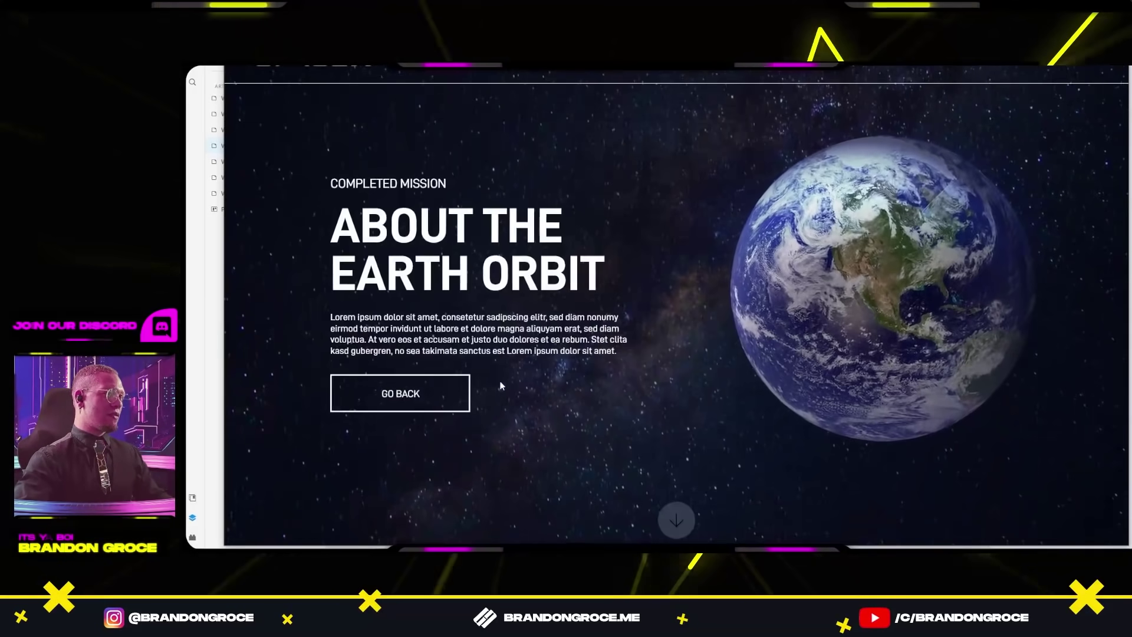
left_click(410, 398)
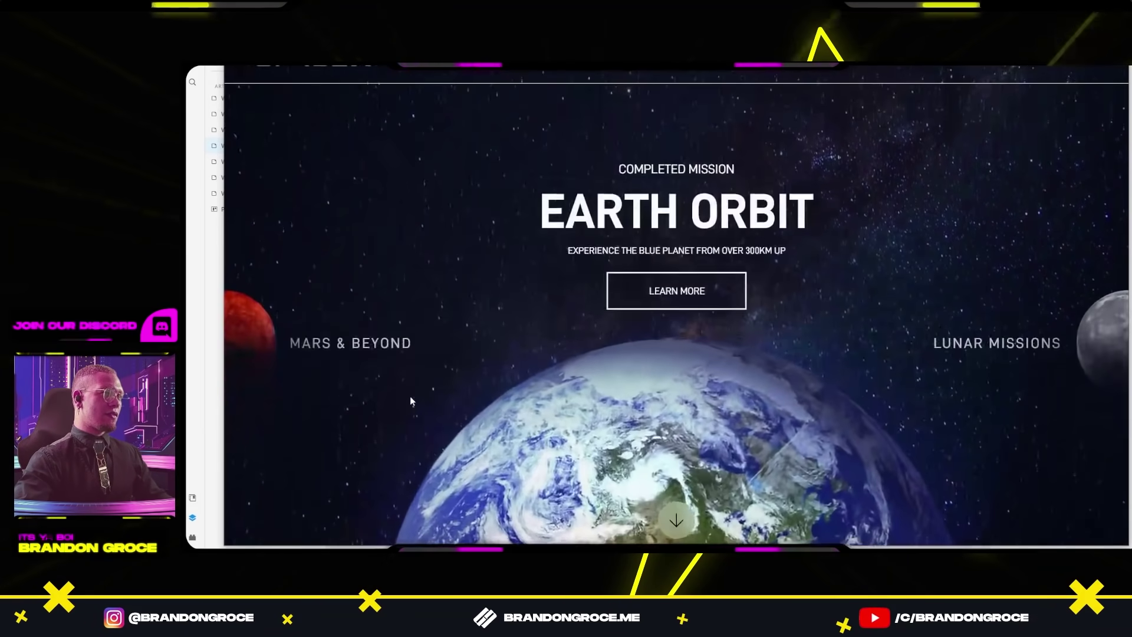
left_click(705, 290)
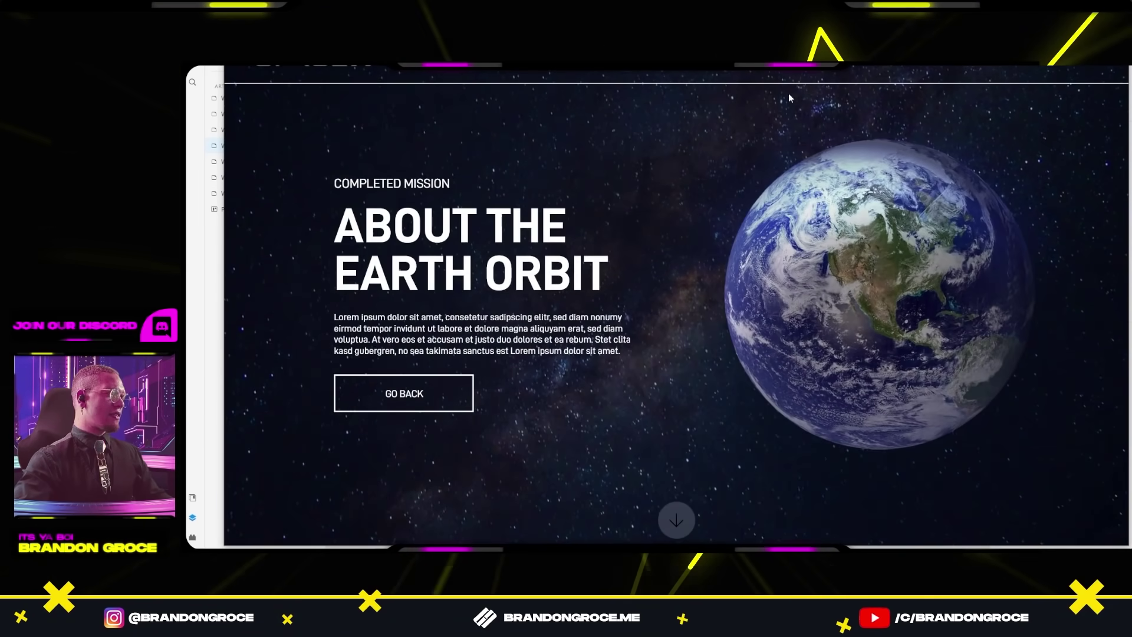
key("alt+Tab")
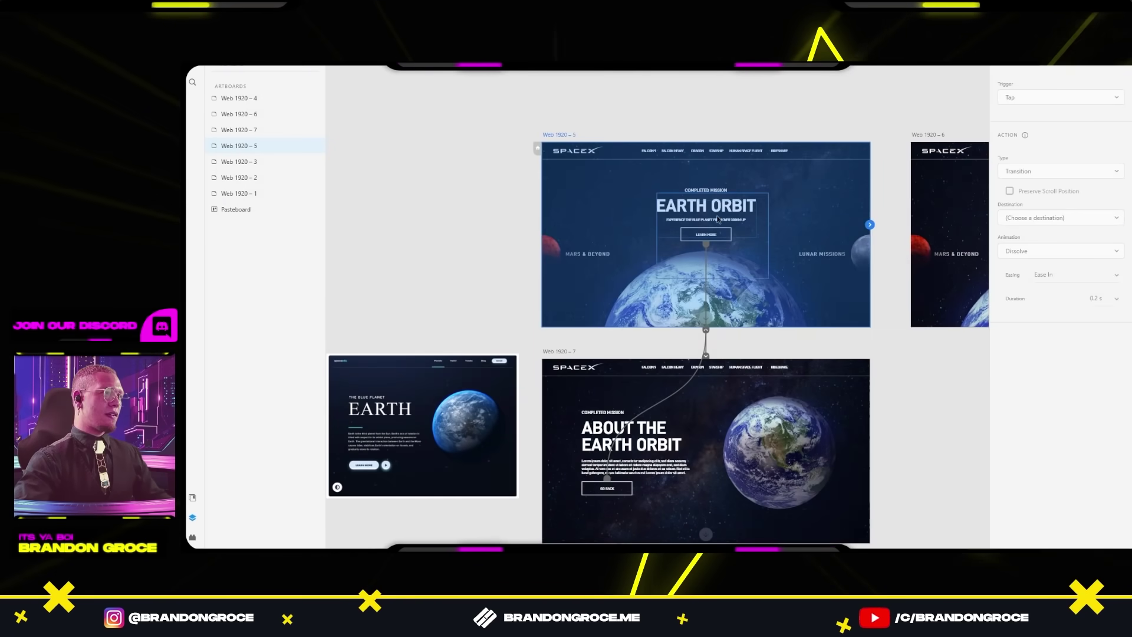
Step: Select the Web 1920 – 5 title group, then replay the back-and-forth transitions in preview
left_click(737, 214)
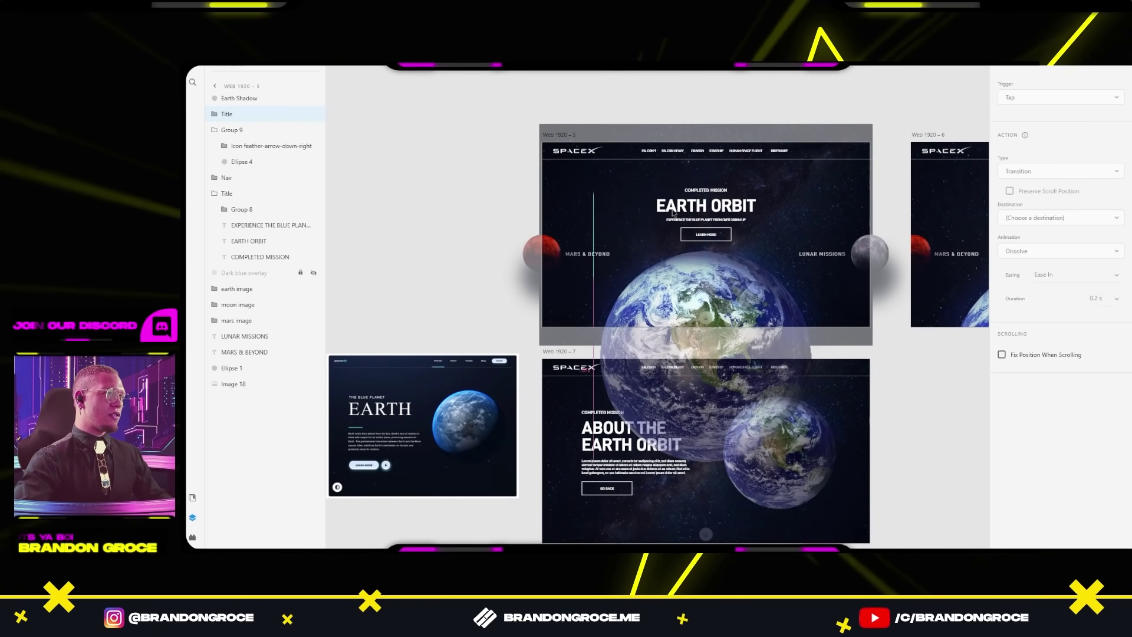
key("alt+Tab")
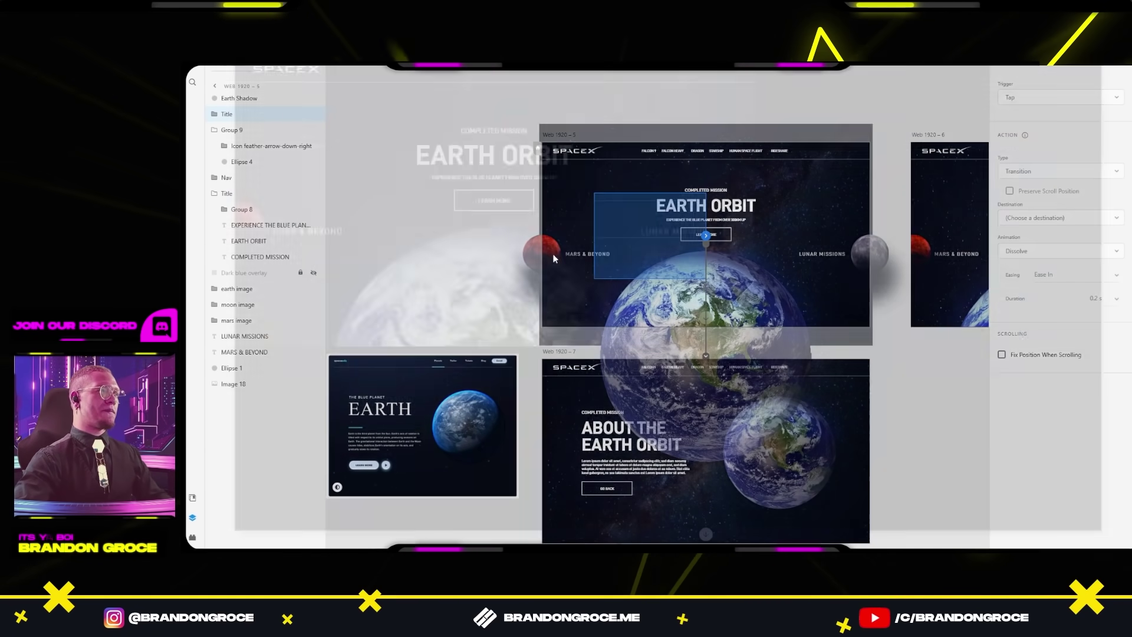
left_click(671, 295)
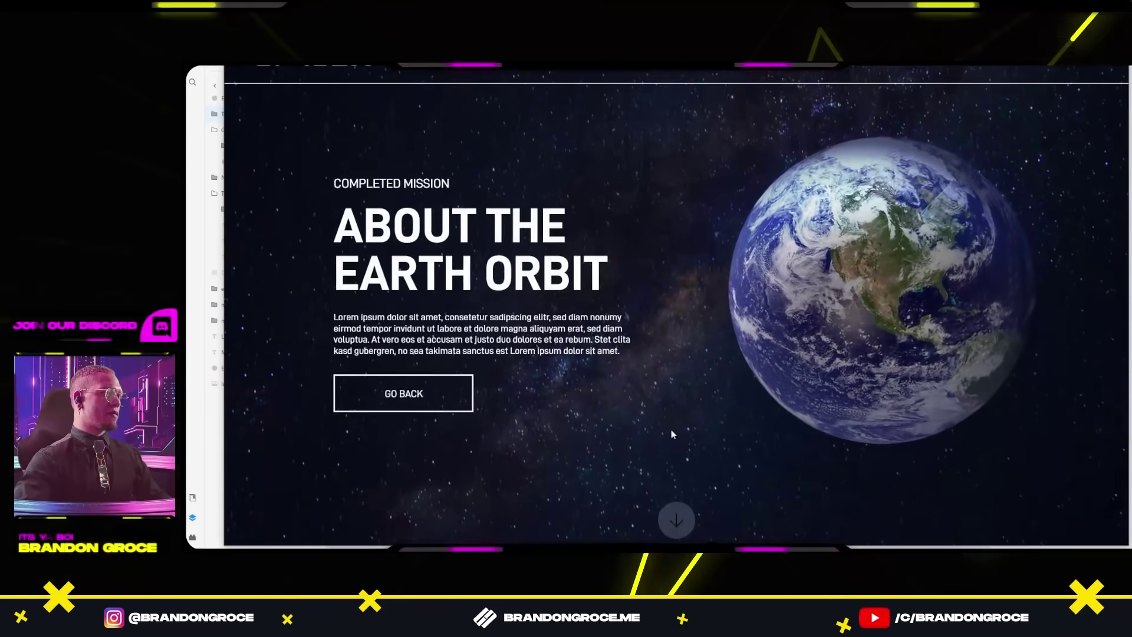
left_click(412, 413)
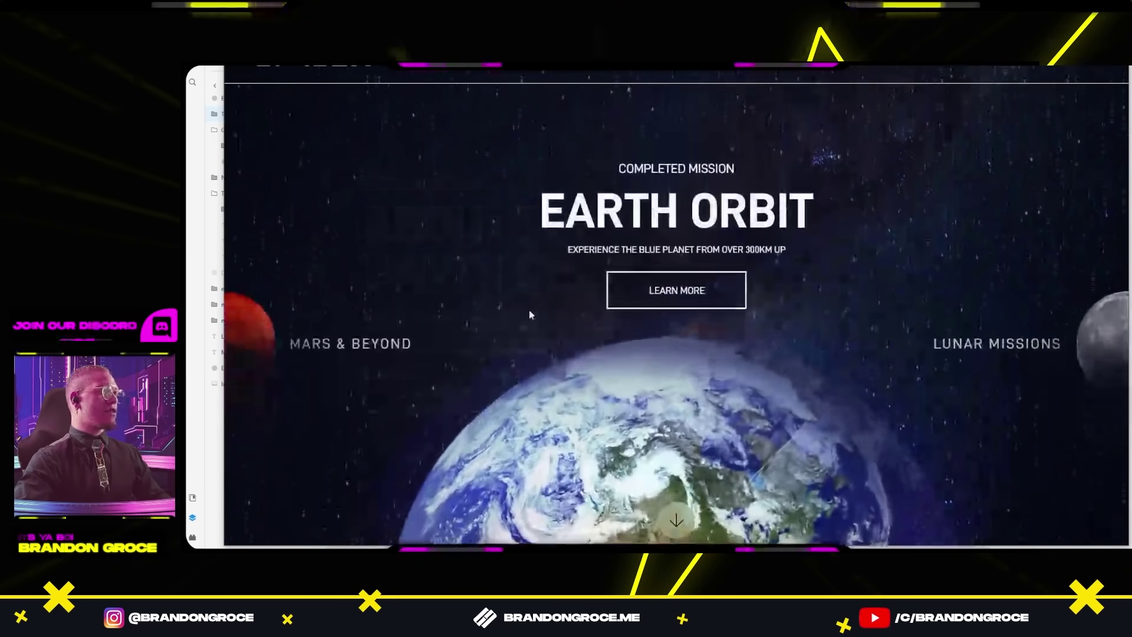
left_click(677, 292)
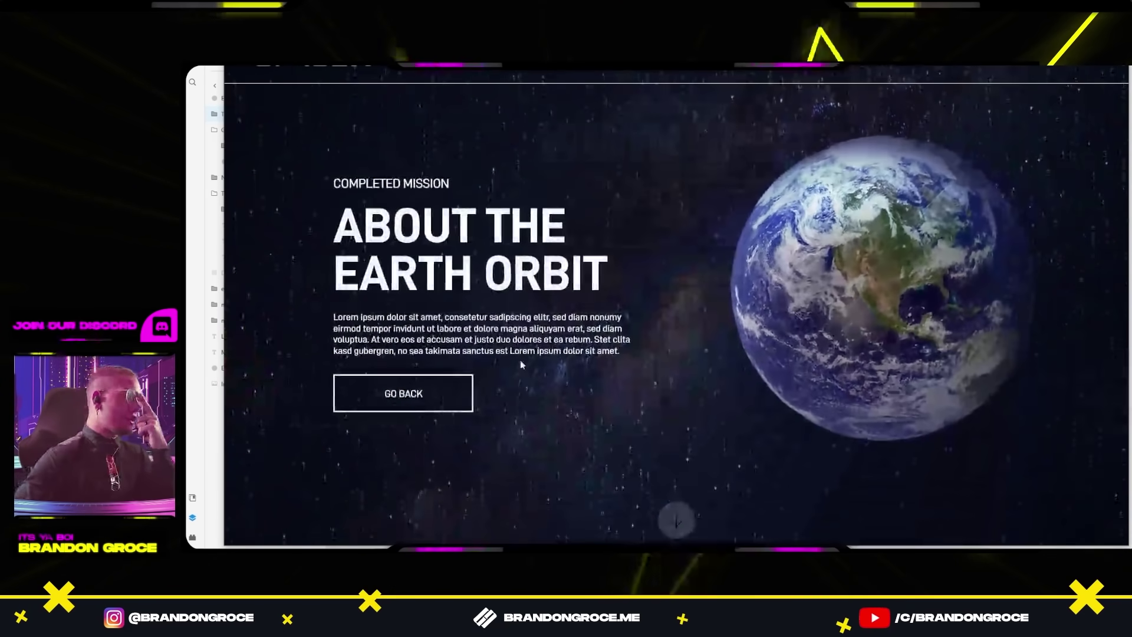
left_click(407, 395)
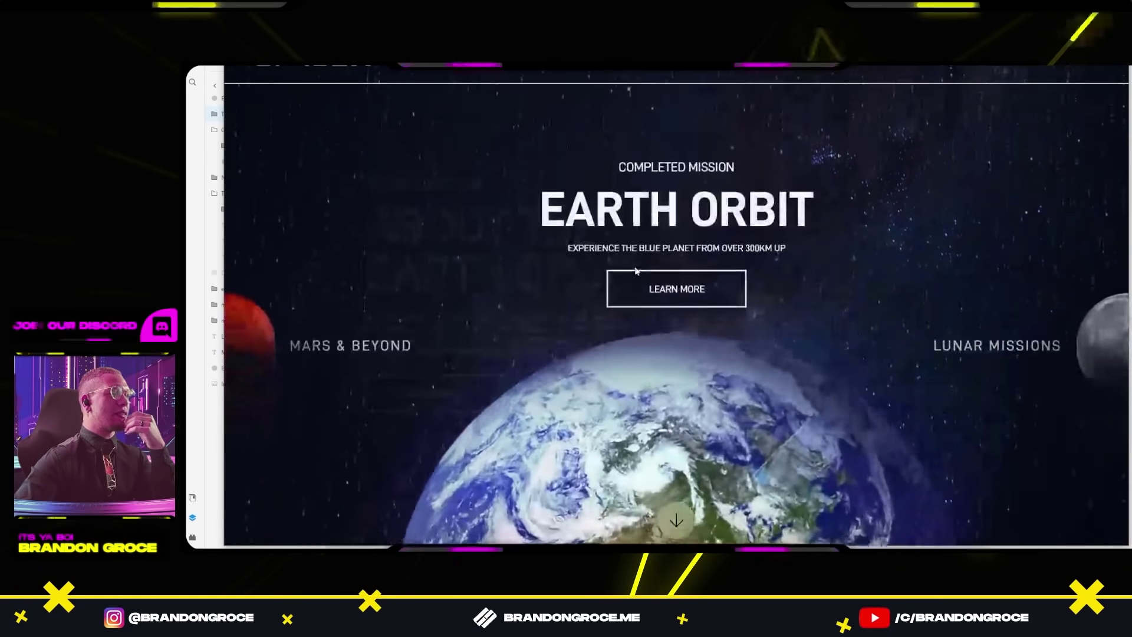
left_click(676, 290)
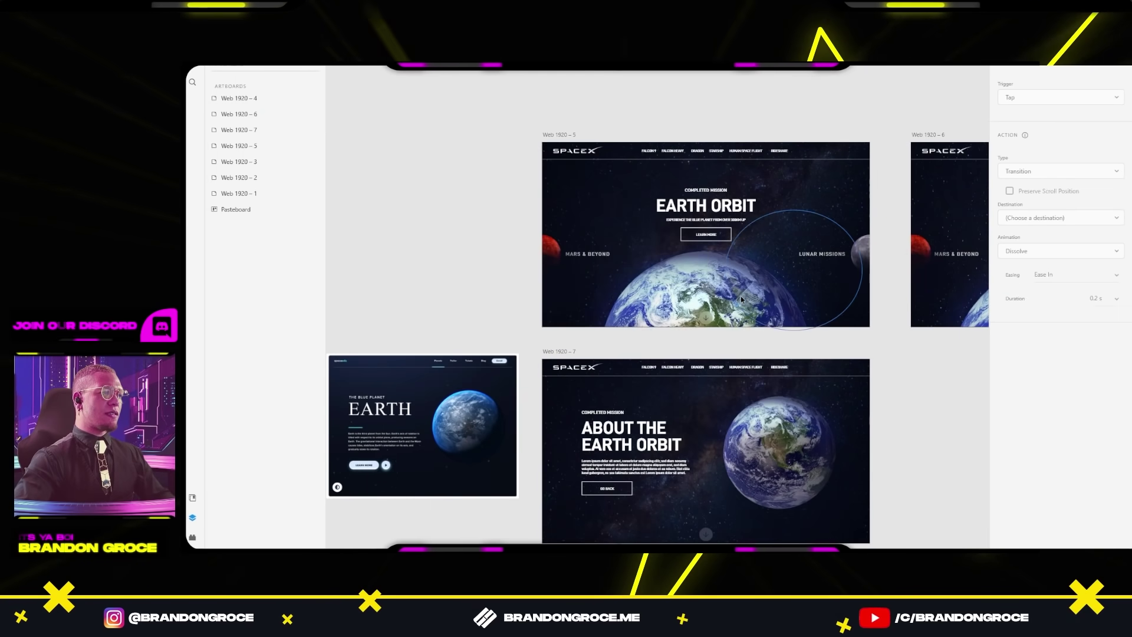
Step: In Design mode, rotate the earth image on Web 1920 – 7 to 30°
left_click(785, 459)
key("ctrl+1")
left_click(778, 400)
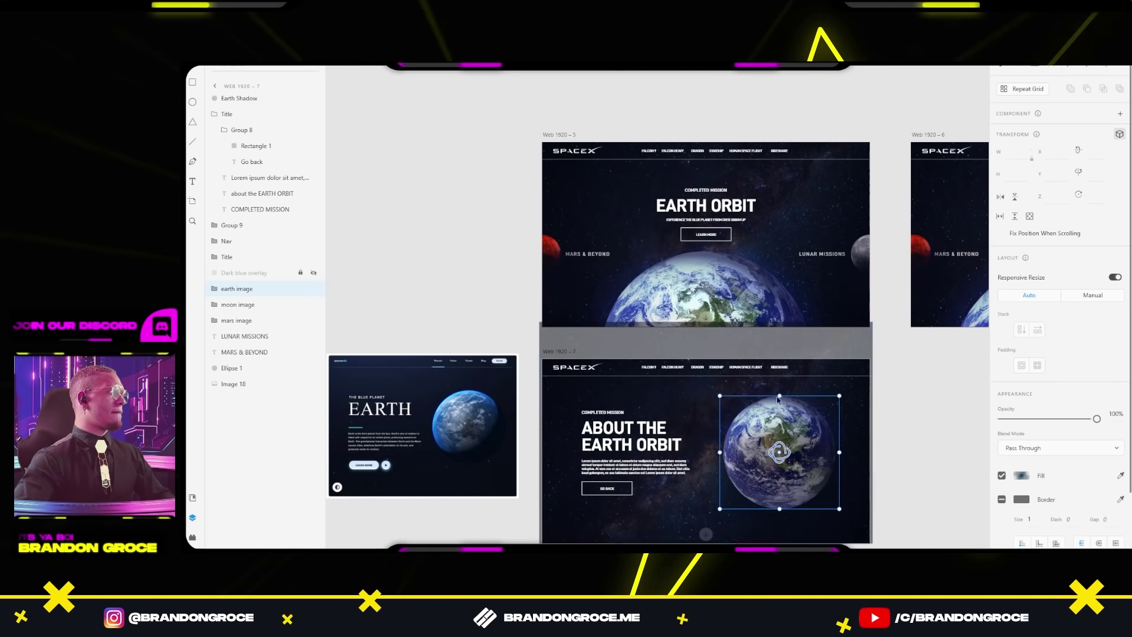
left_click_drag(845, 387, 874, 426)
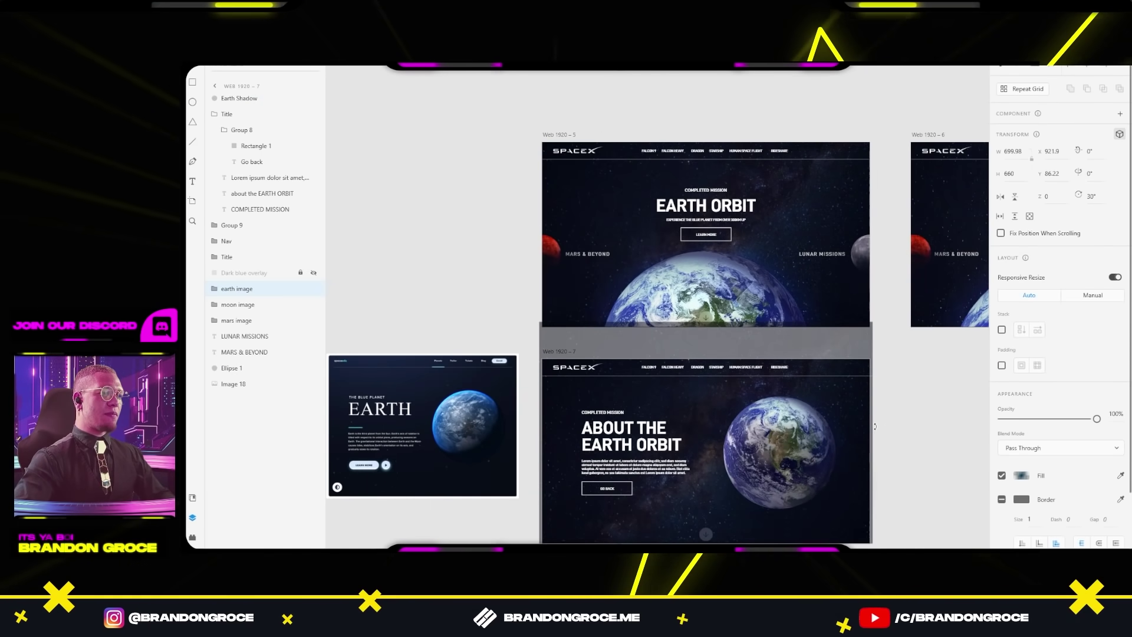
left_click(925, 426)
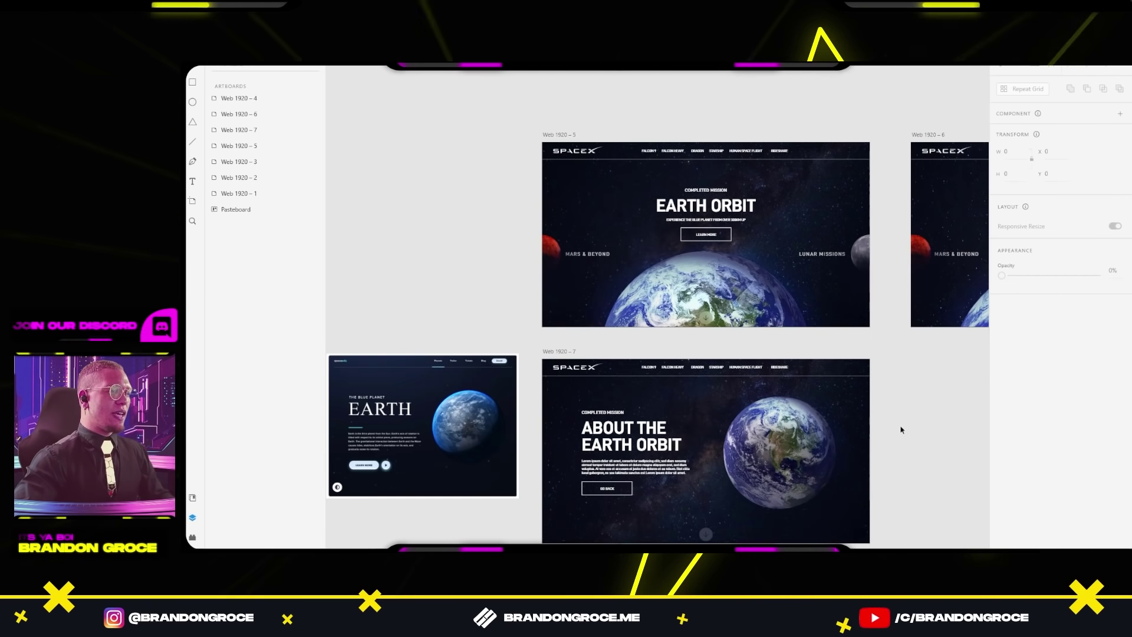
Step: Move the earth image on Web 1920 – 6 lower, to Y 683
scroll(948, 349, "down", 2)
scroll(948, 349, "right", 2)
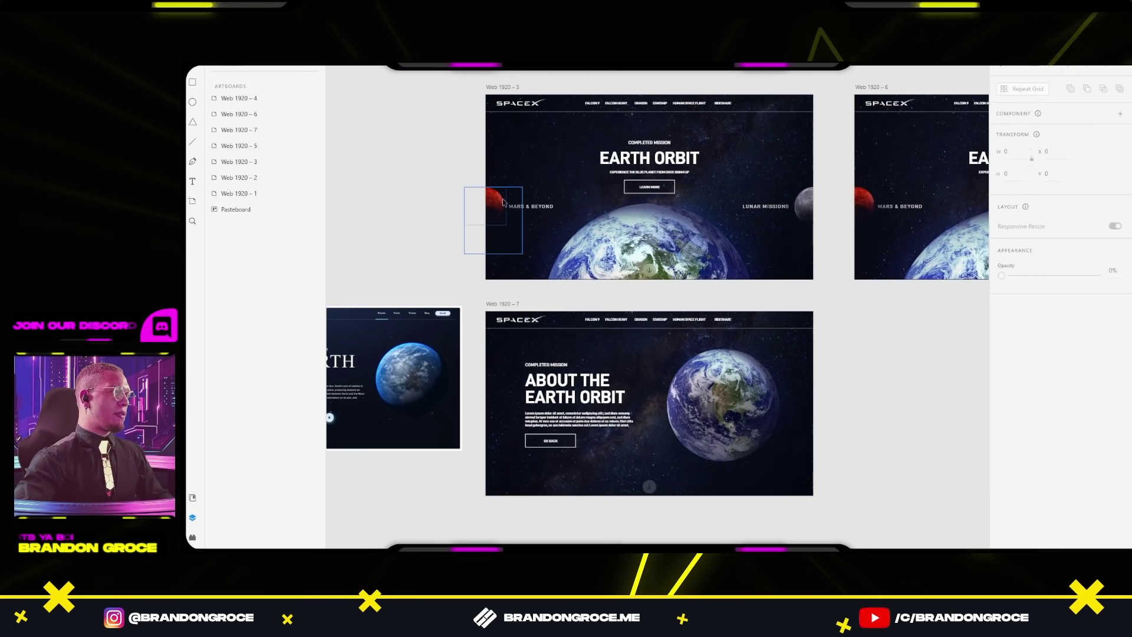
scroll(503, 202, "right", 4)
scroll(678, 89, "up", 1)
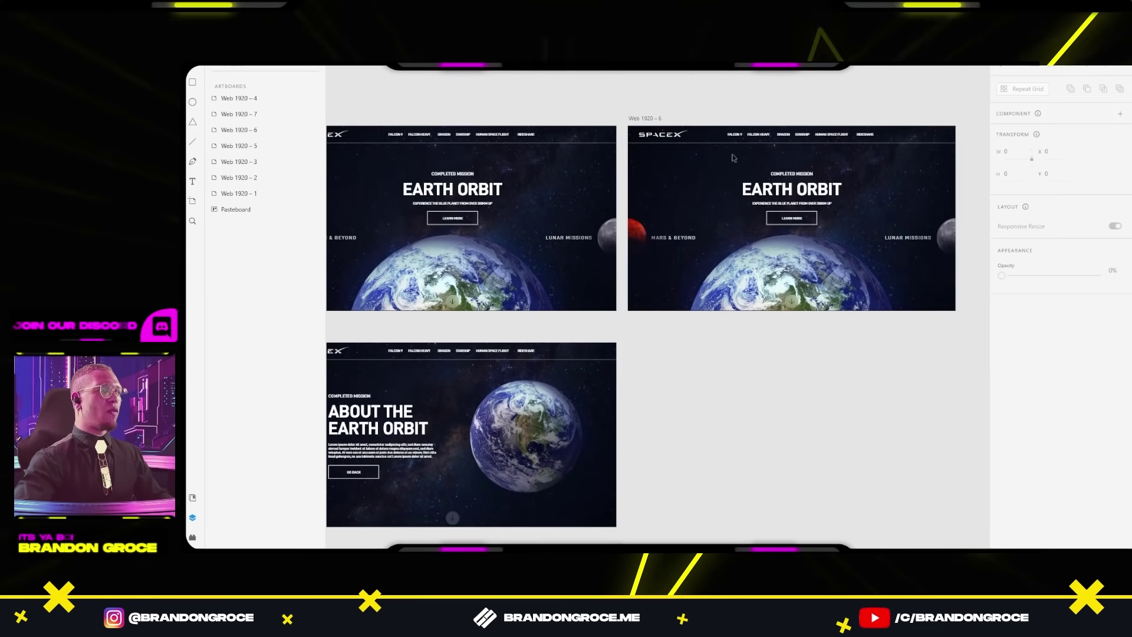
left_click(828, 280)
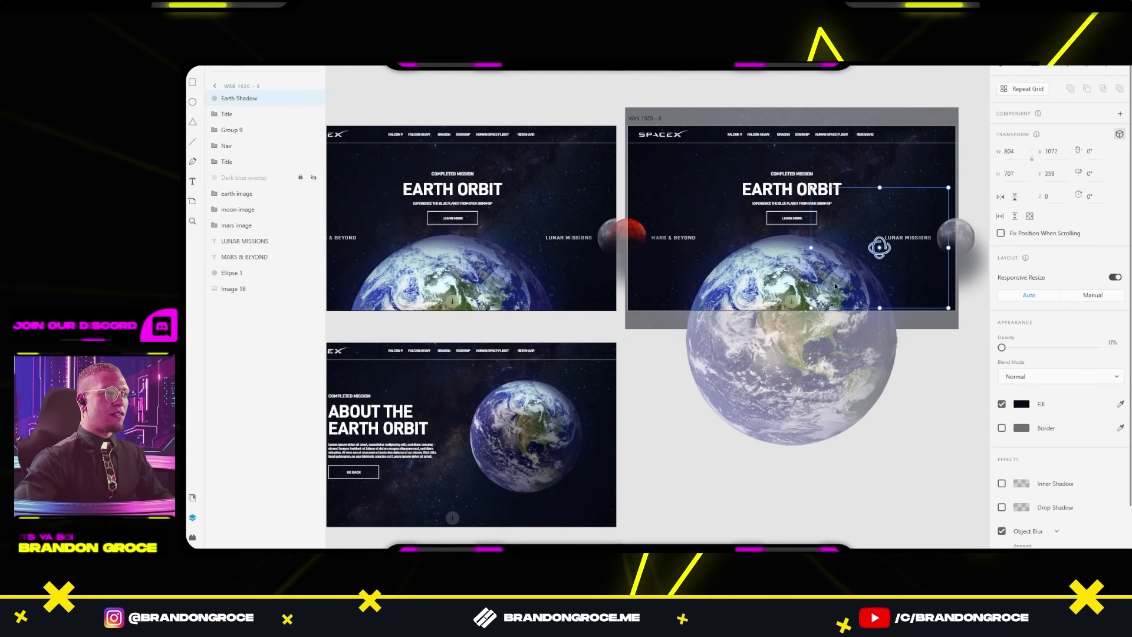
left_click(883, 356)
left_click(788, 263)
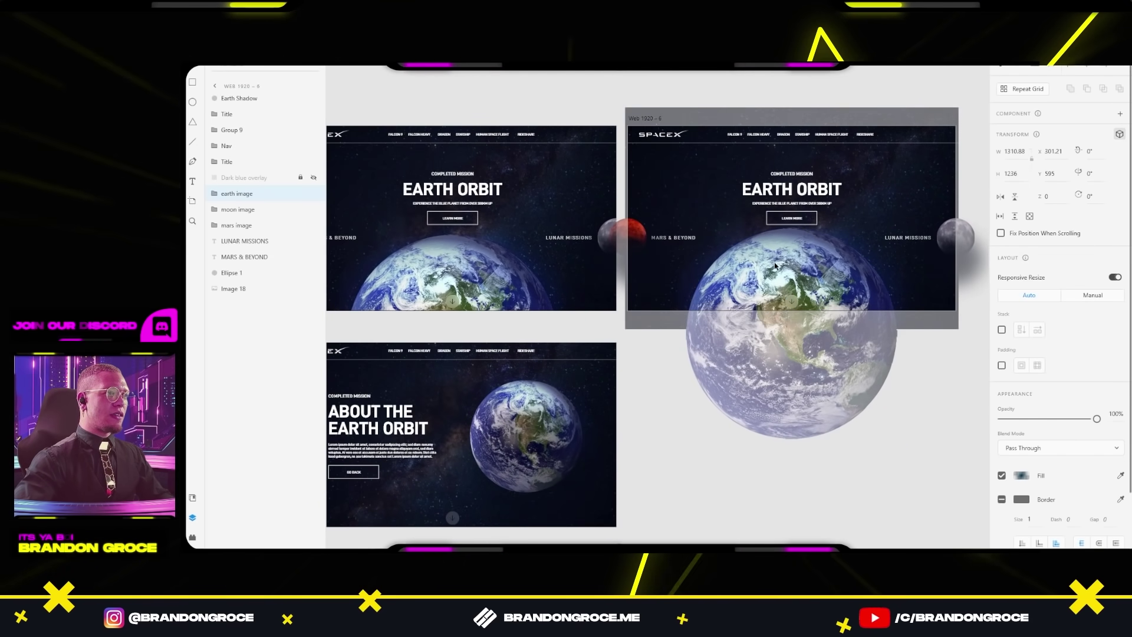
left_click_drag(776, 265, 769, 281)
Step: Preview Web 1920 – 5 and set its transition easing to None
left_click(635, 248)
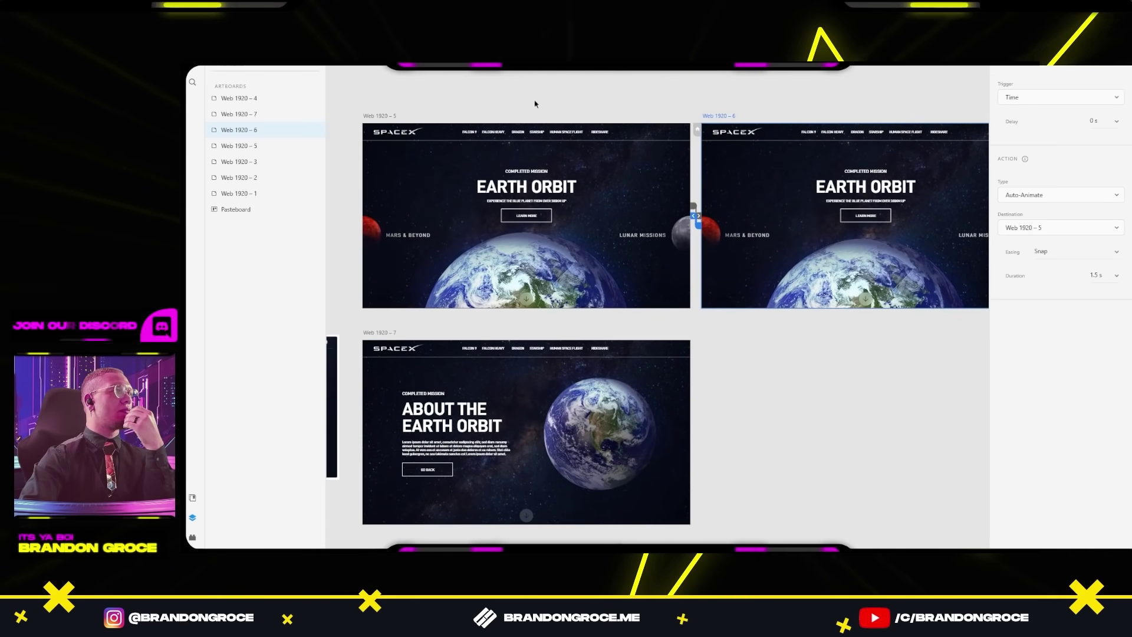
left_click(382, 120)
key("ctrl+Return")
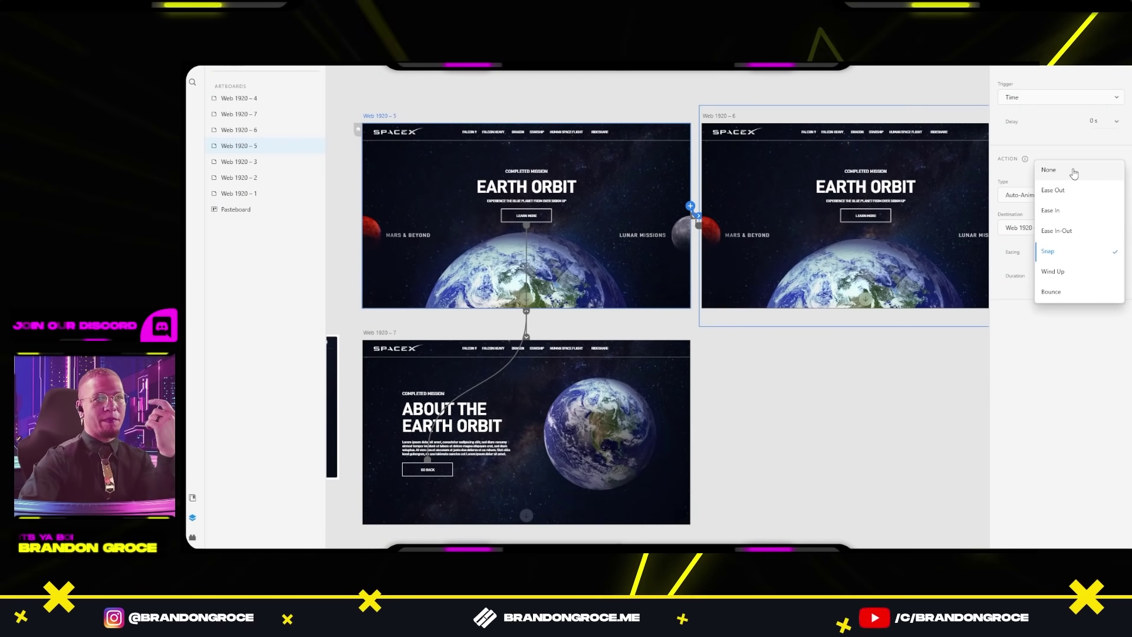
left_click(1075, 171)
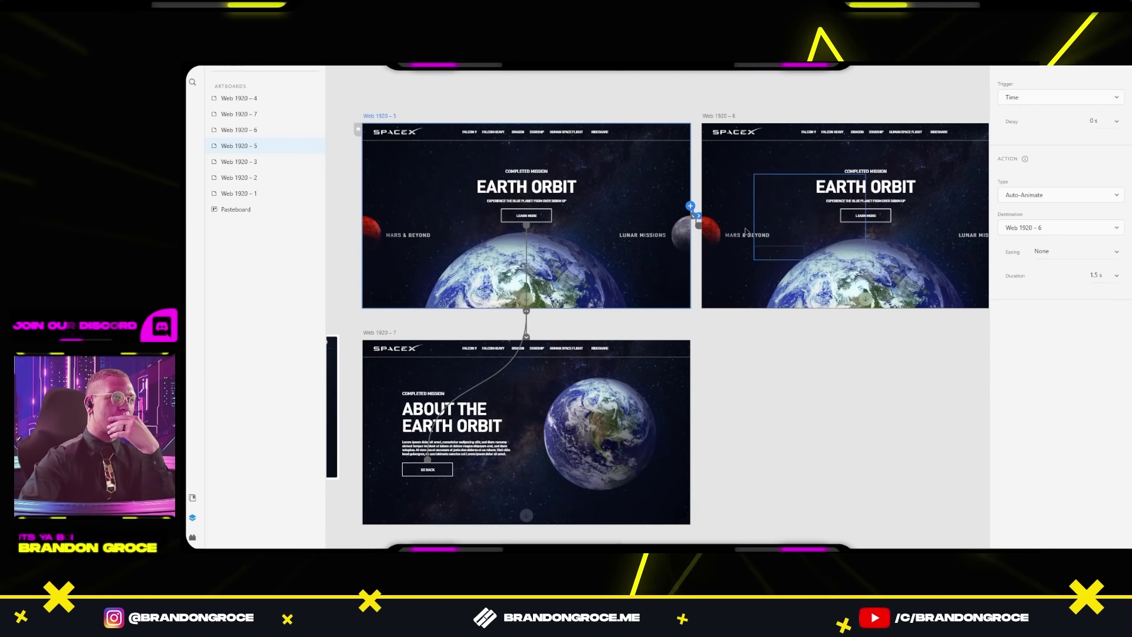
Step: Set the Web 1920 – 5 Time-trigger easing to Ease In-Out and preview the loop
left_click(698, 229)
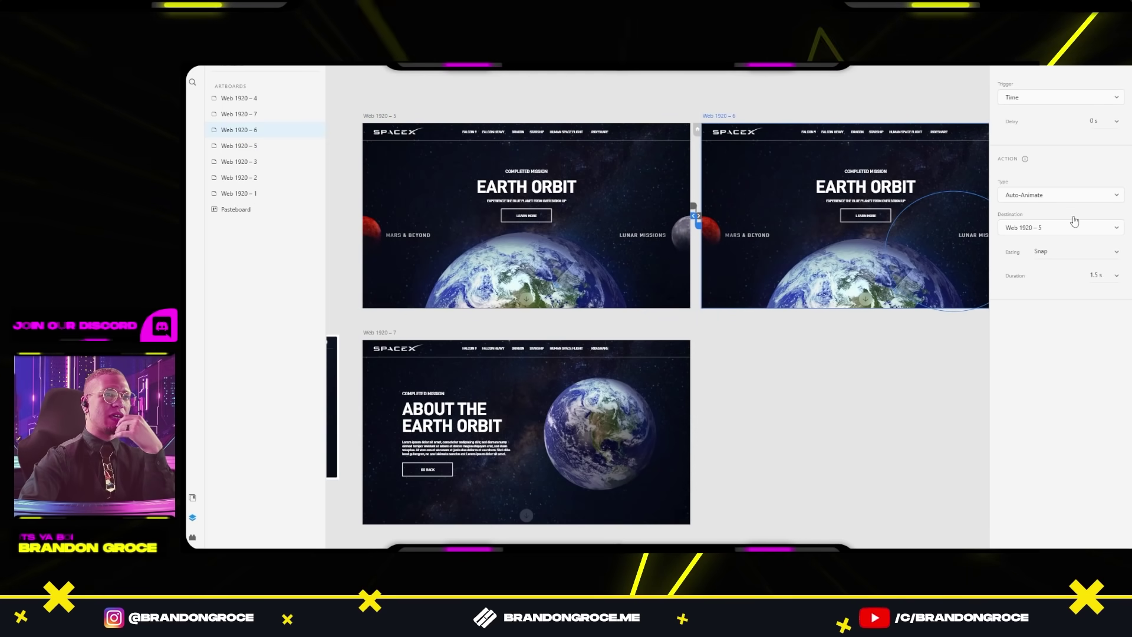
left_click(1119, 253)
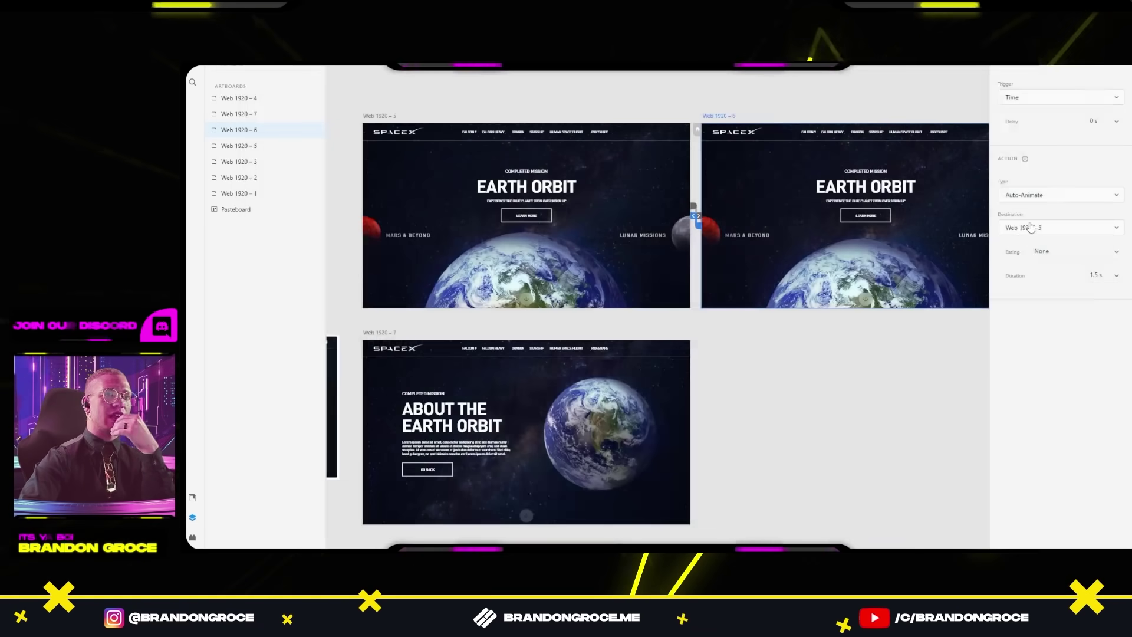
left_click(1118, 259)
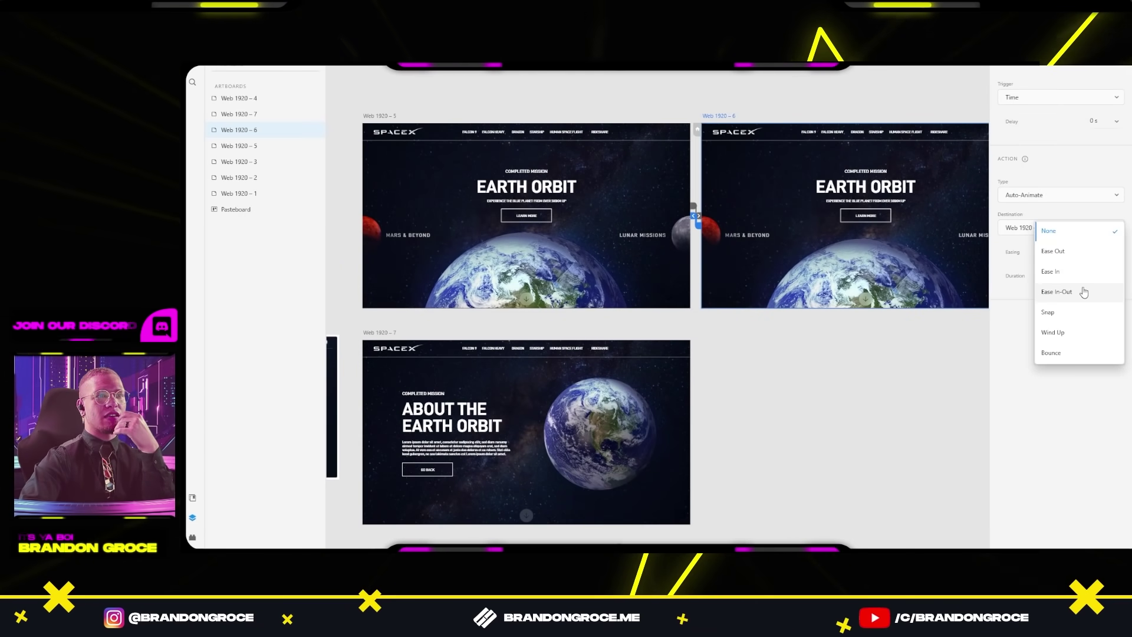
key("Escape")
left_click(379, 116)
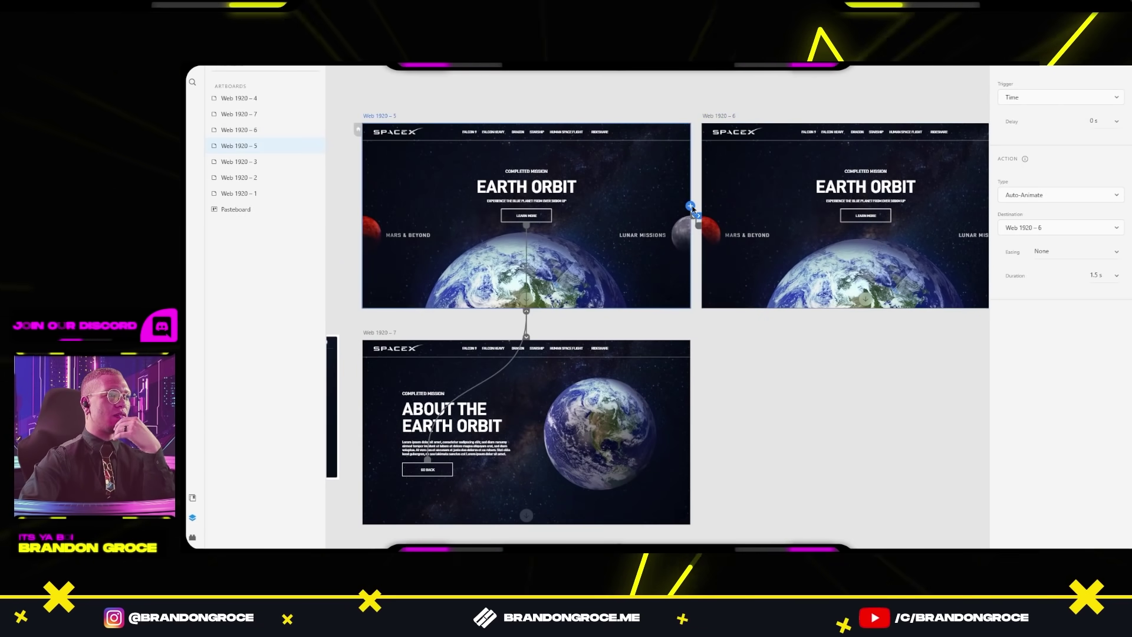
left_click(1116, 258)
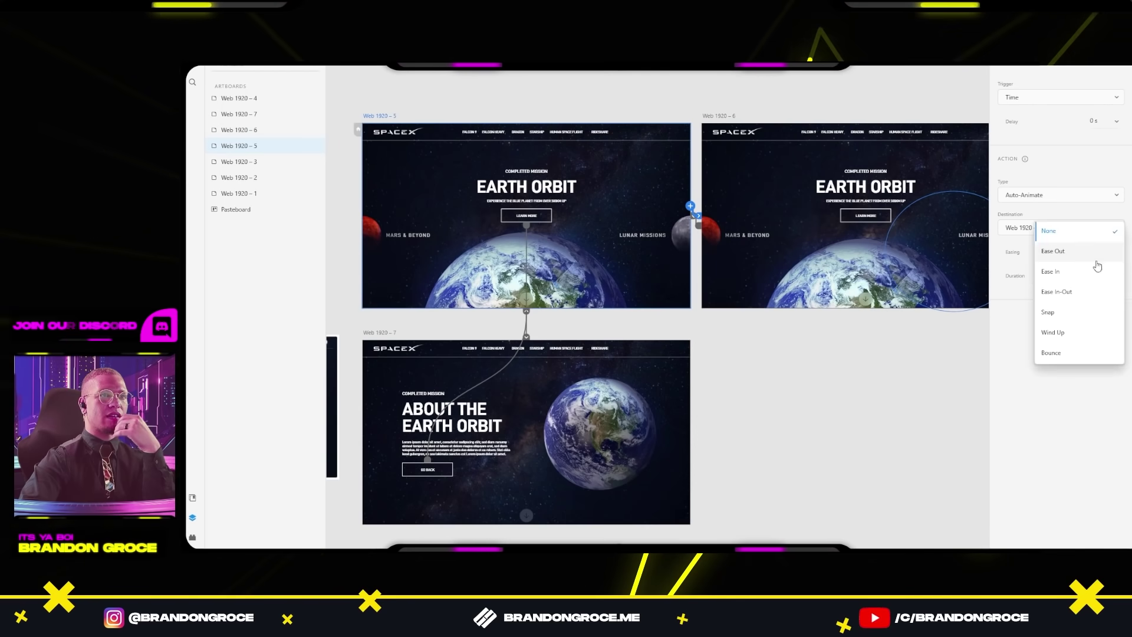
left_click(1072, 293)
key("ctrl+Return")
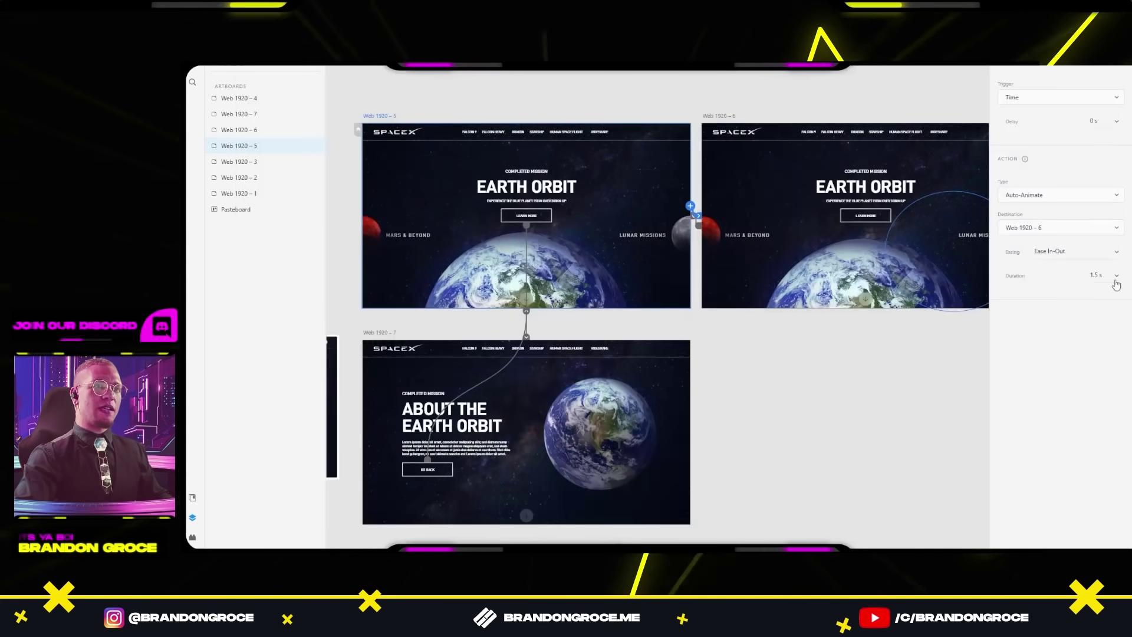
Step: Set the timed transition duration to 2.5 s
left_click(1115, 282)
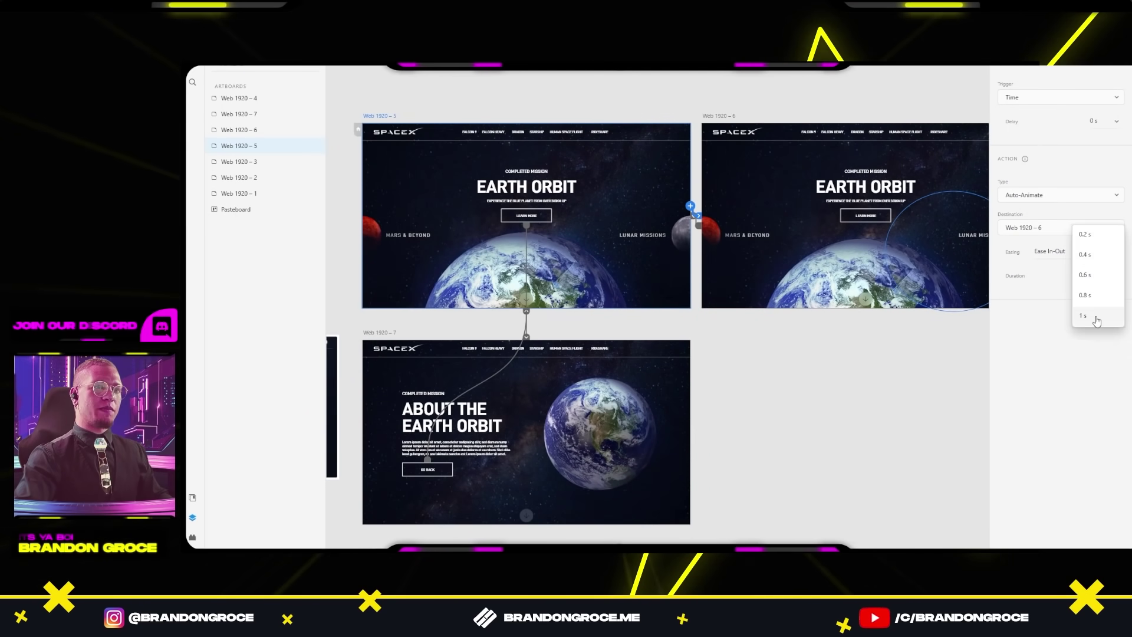
left_click(1090, 296)
type("2")
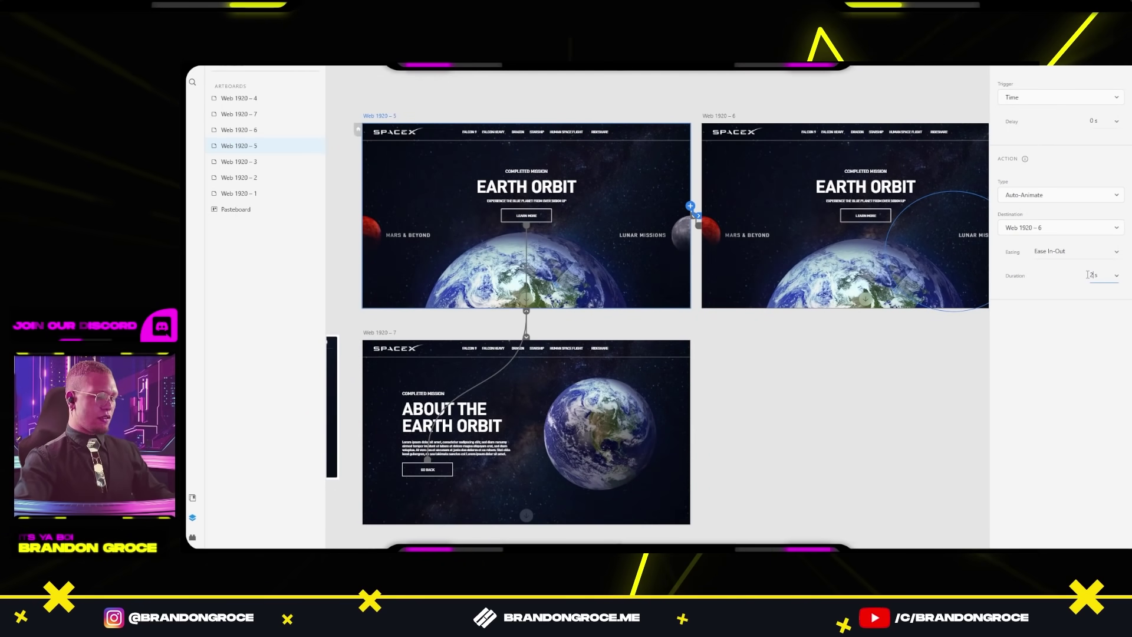
type(".5")
key("Escape")
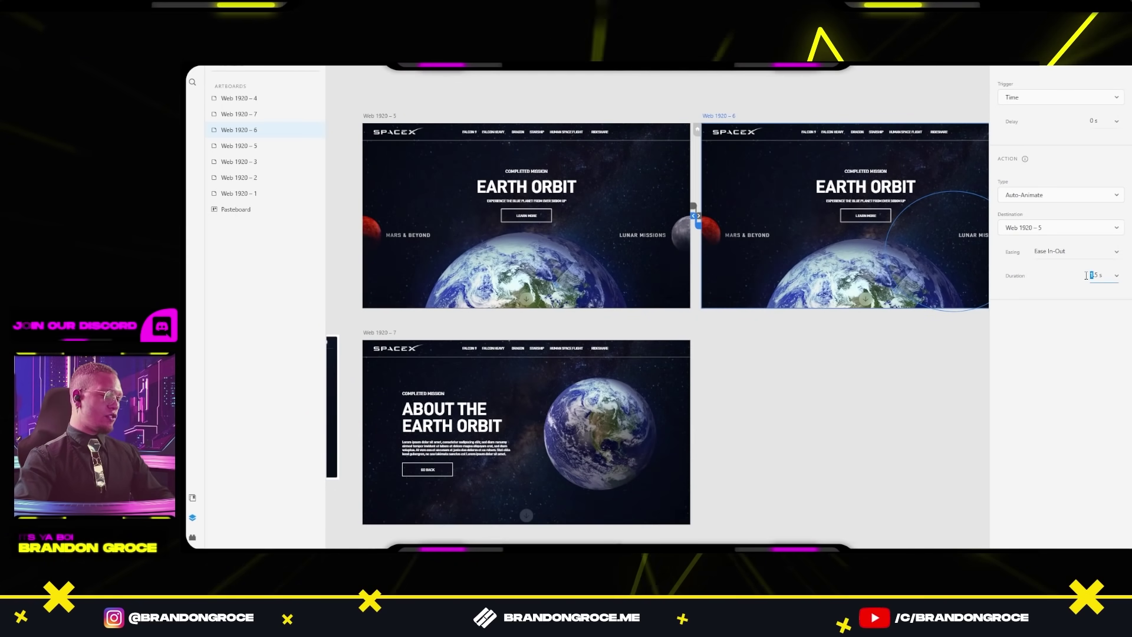
left_click(385, 116)
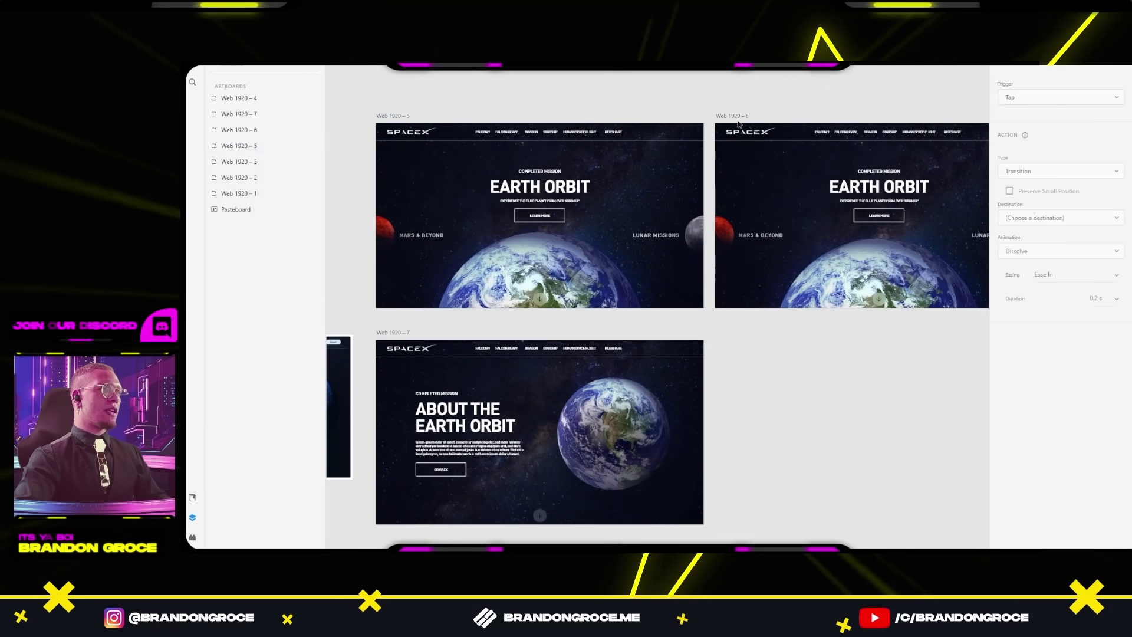
Step: Move the Web 1920 – 6 artboard further right, away from Web 1920 – 5
left_click_drag(740, 116, 826, 79)
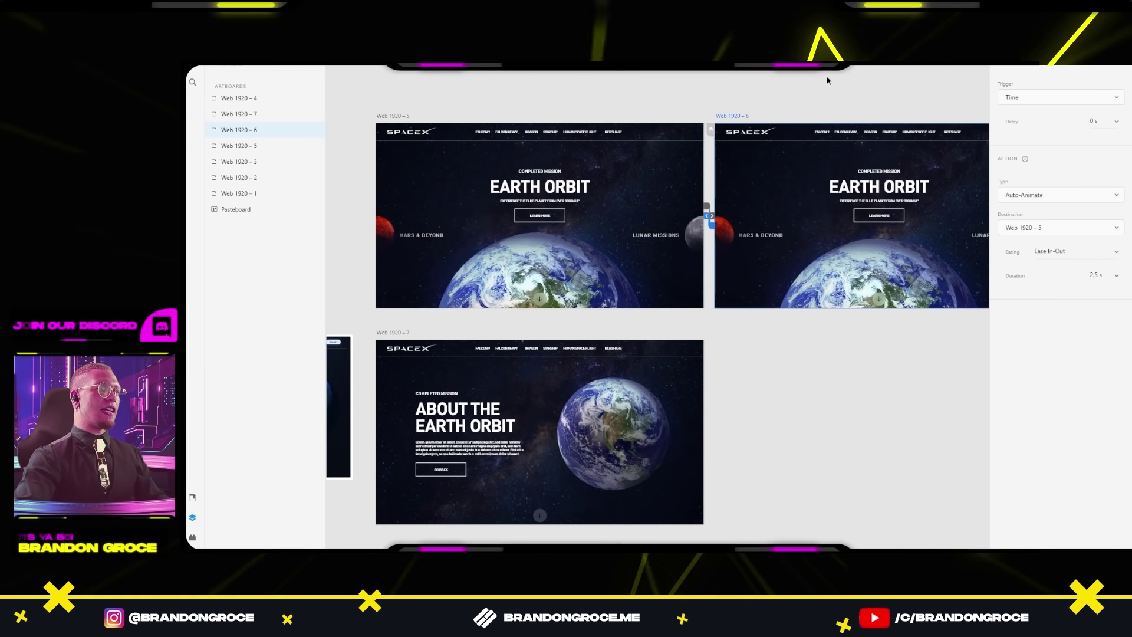
left_click(669, 149)
left_click(725, 225)
scroll(721, 224, "right", 3)
scroll(720, 224, "down", 2)
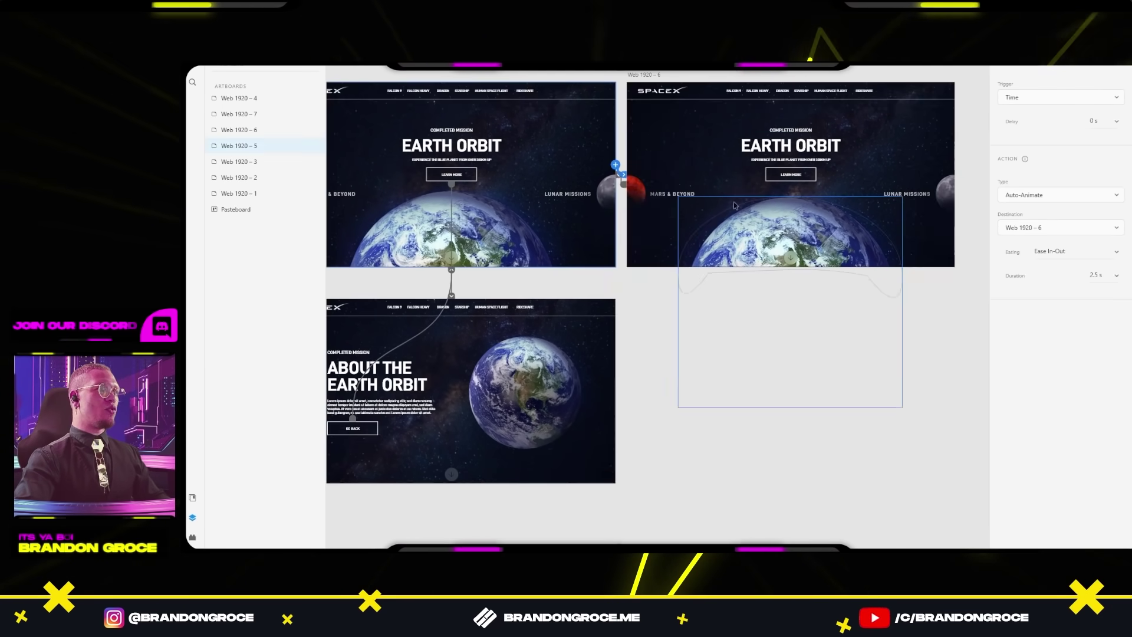
left_click(786, 211)
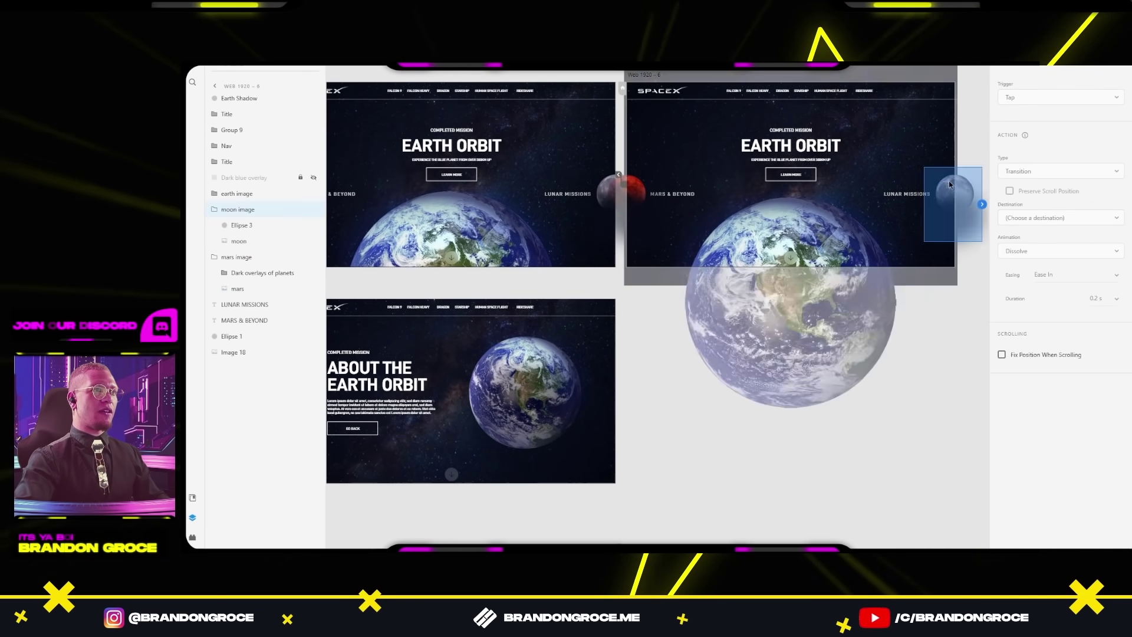
left_click(937, 286)
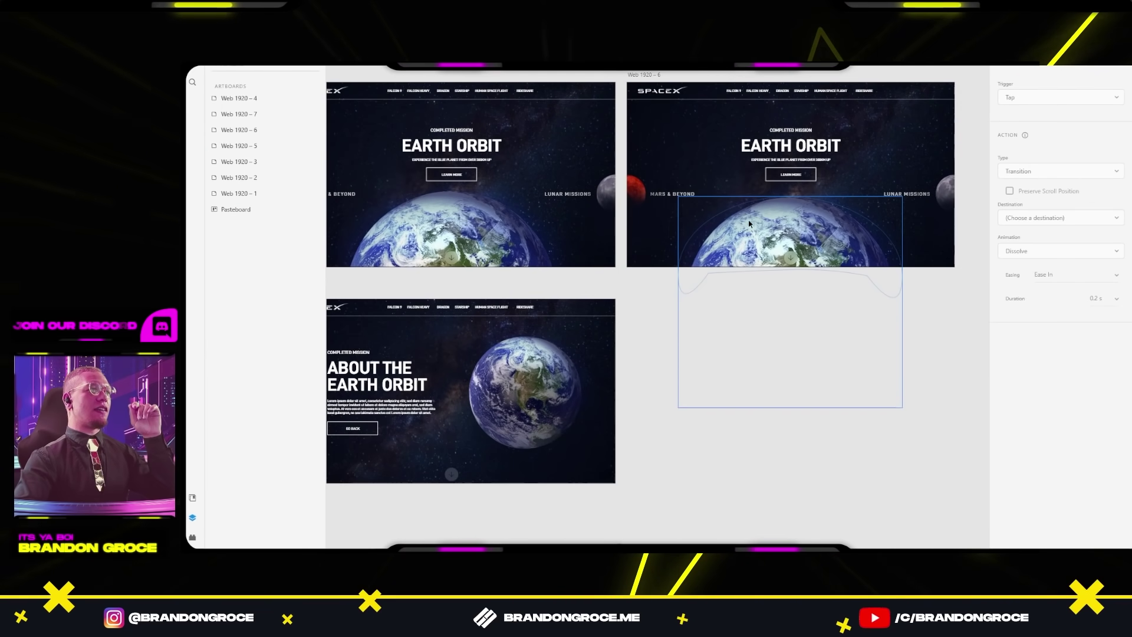
scroll(609, 82, "left", 3)
left_click_drag(746, 84, 828, 84)
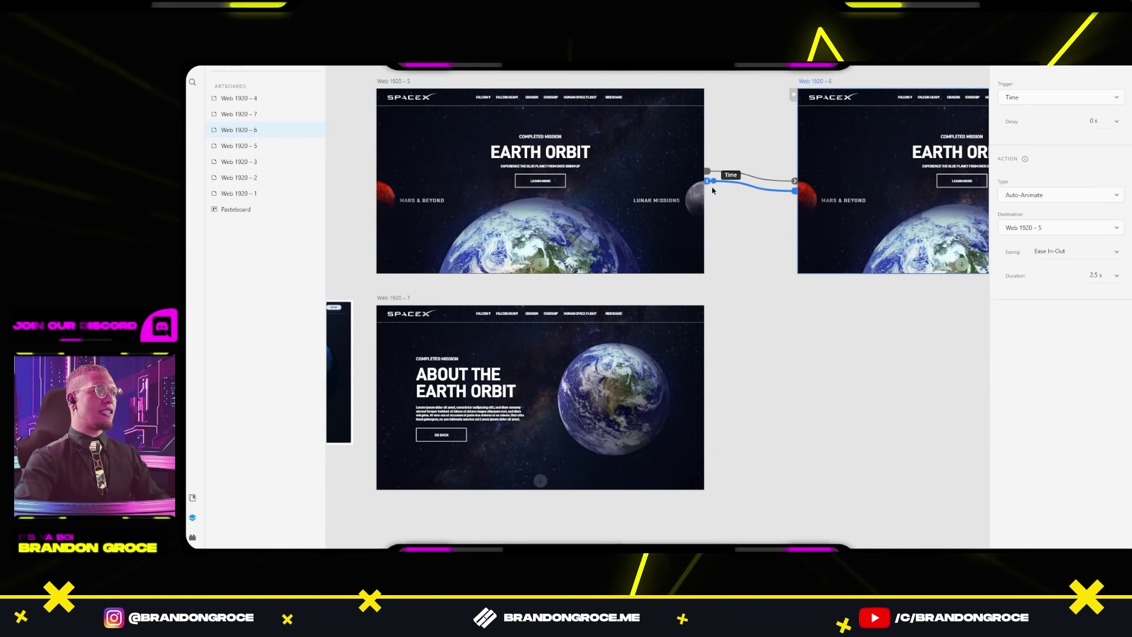
Step: Re-link Web 1920 – 5's timed wire to Web 1920 – 6 and preview the loop
left_click(396, 81)
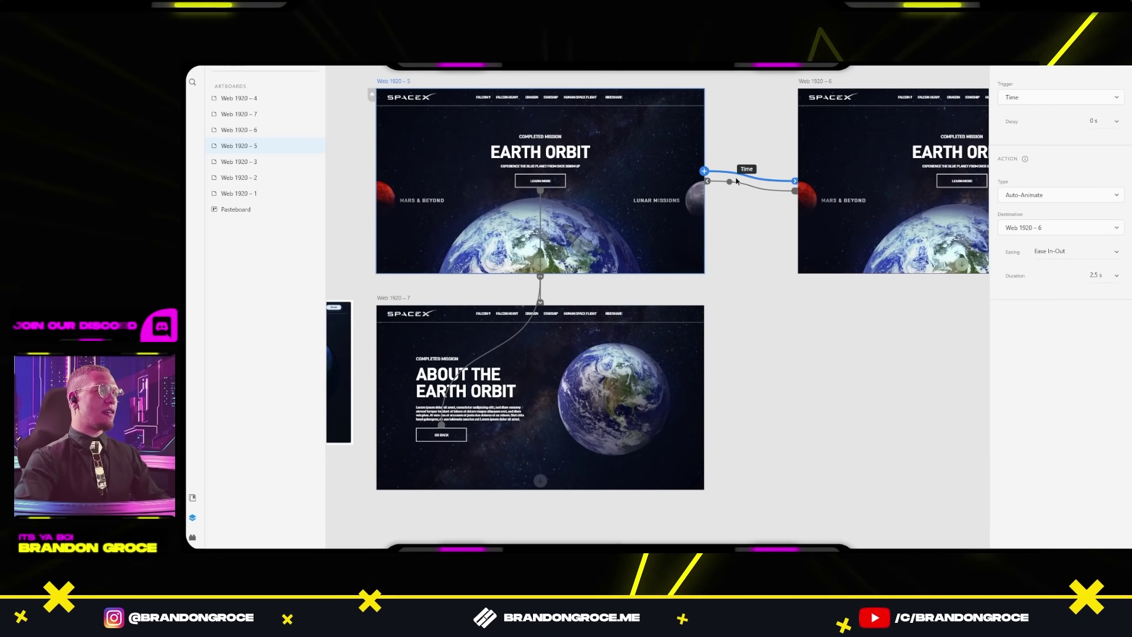
left_click_drag(793, 175, 753, 99)
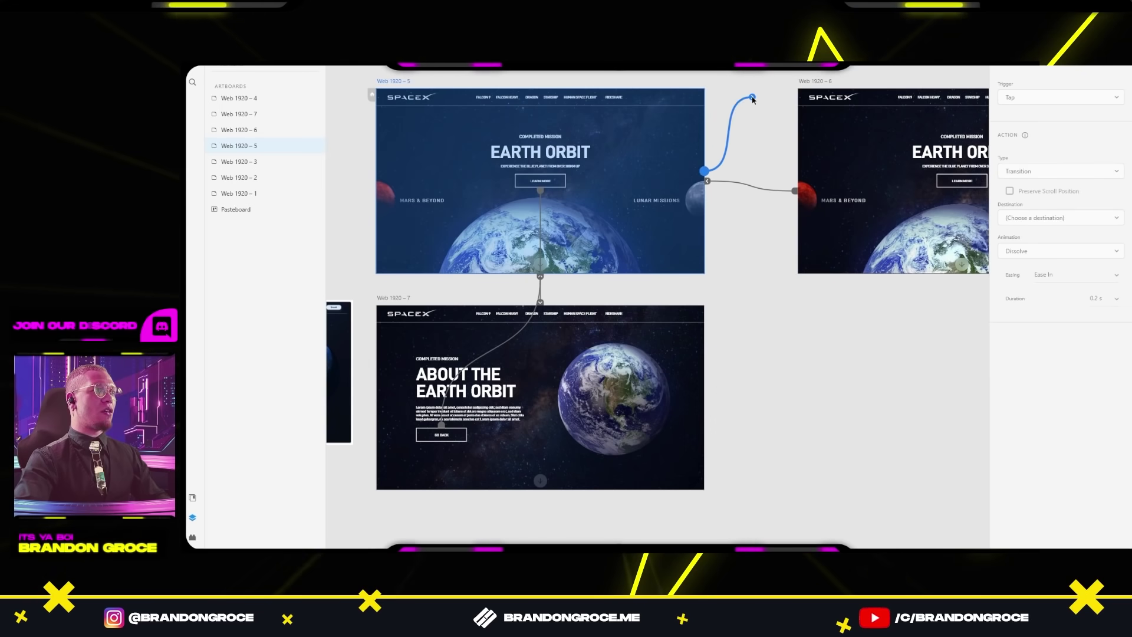
left_click_drag(805, 148, 811, 150)
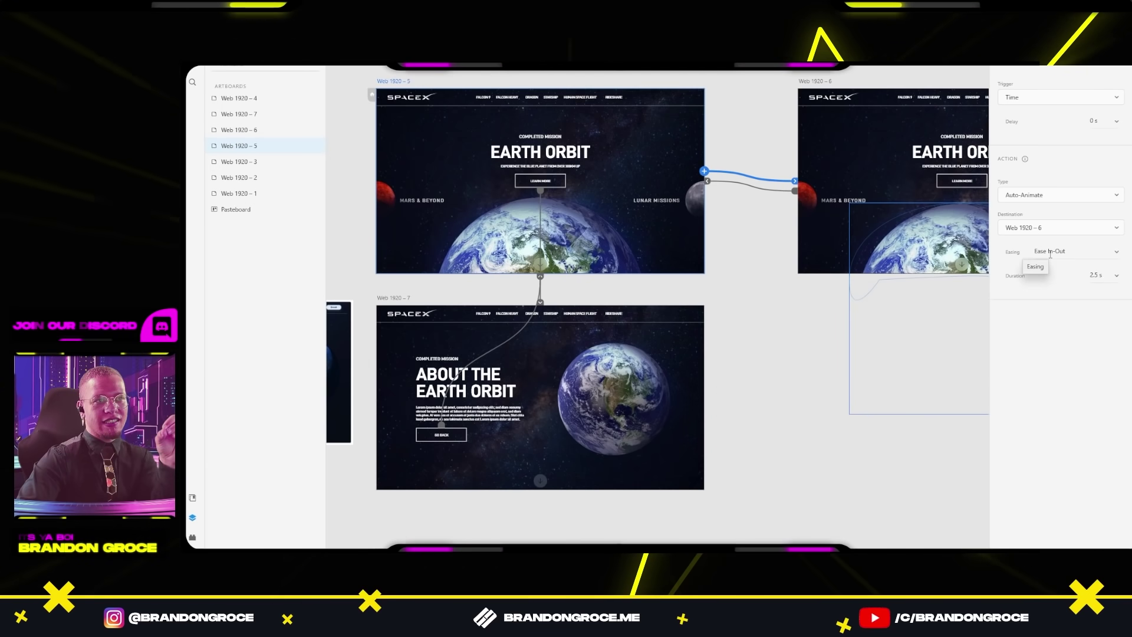
left_click(778, 318)
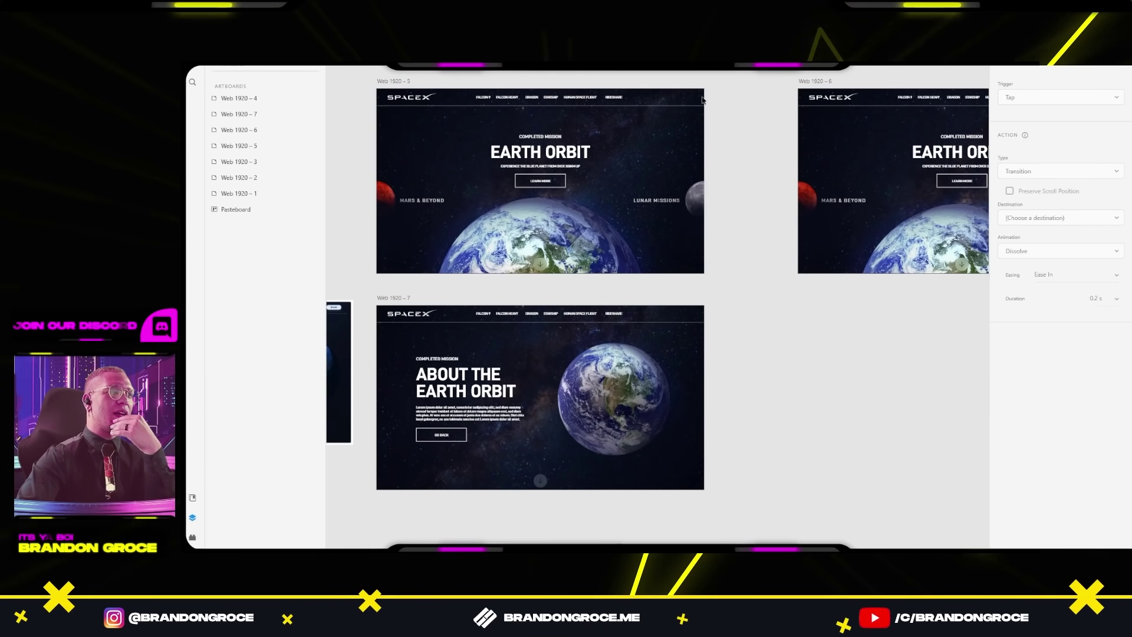
left_click(412, 85)
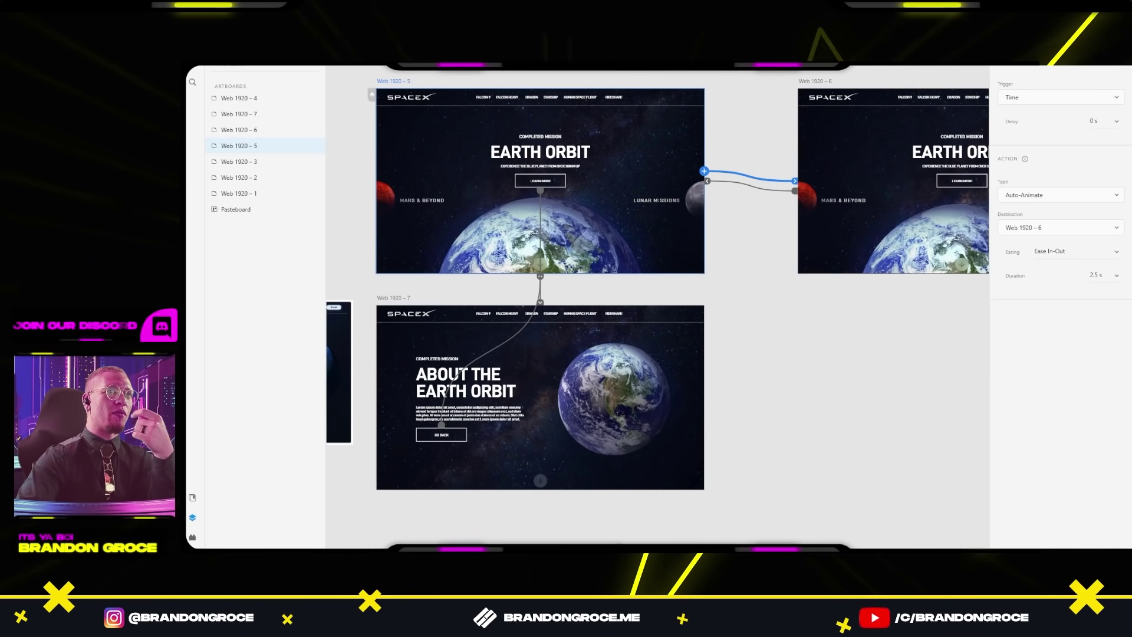
key("ctrl+Return")
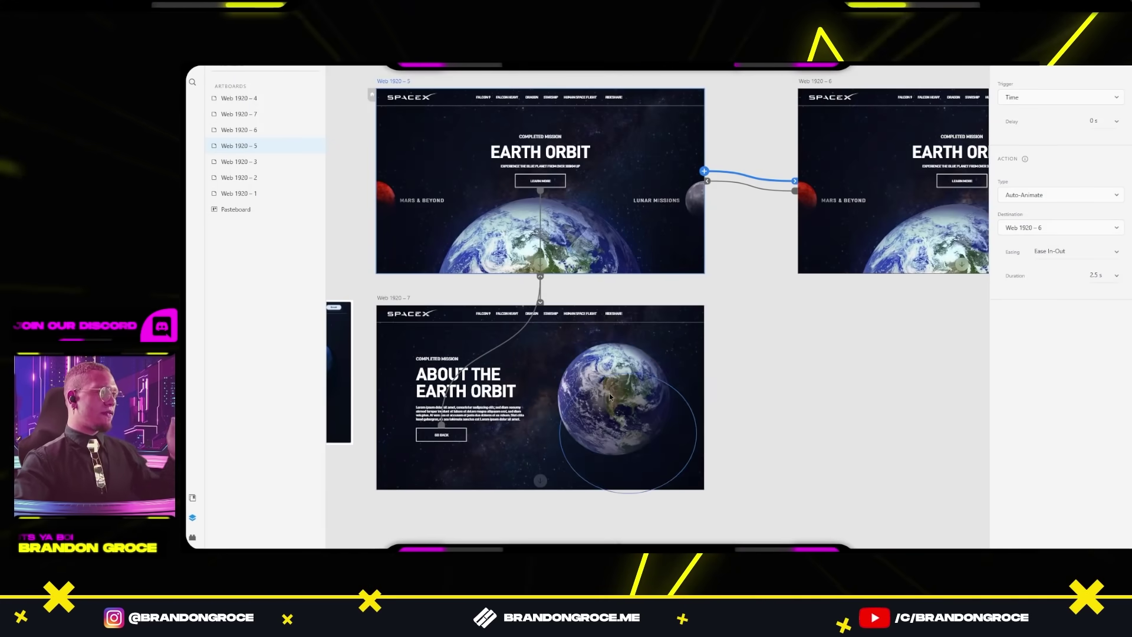
Step: Preview the About the Earth Orbit page and return to the Earth Orbit screen
left_click(611, 397)
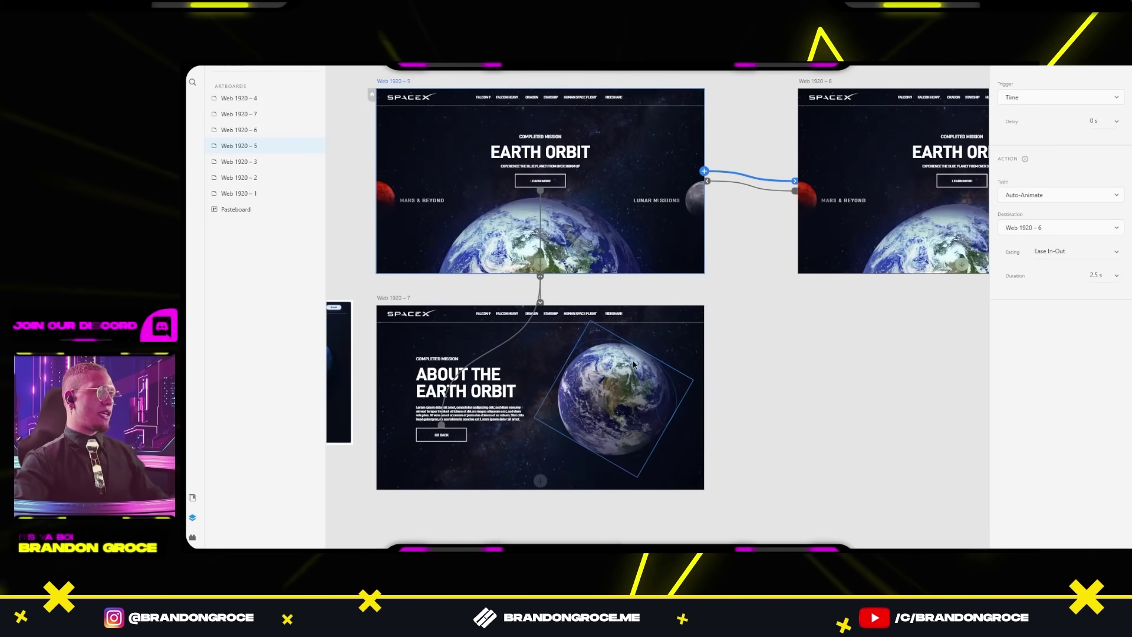
key("ctrl+1")
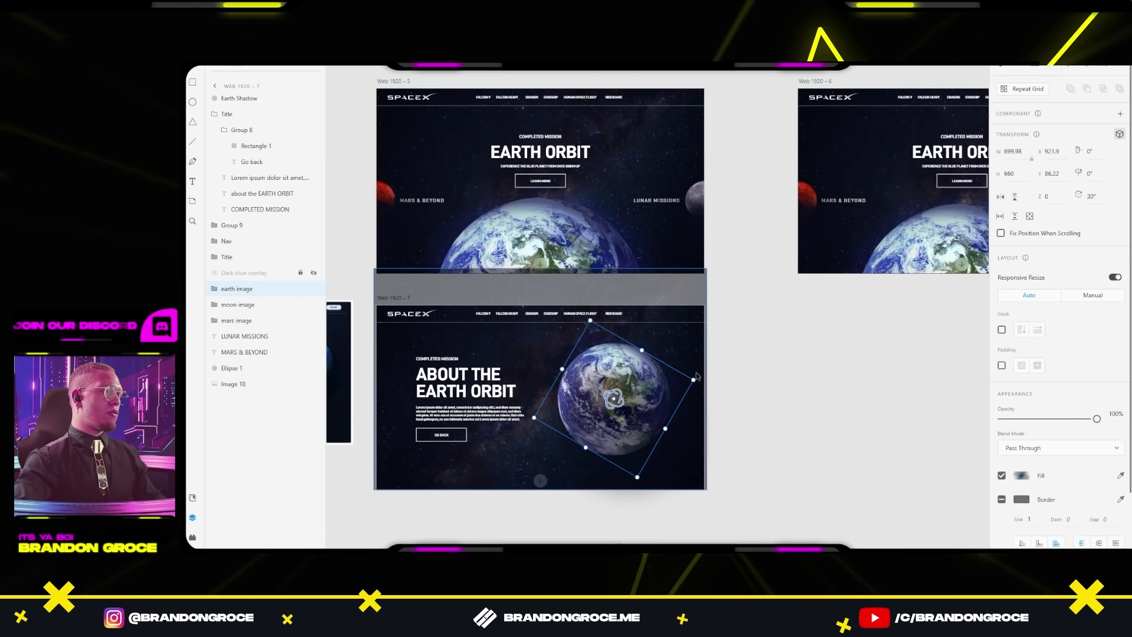
key("ctrl+Return")
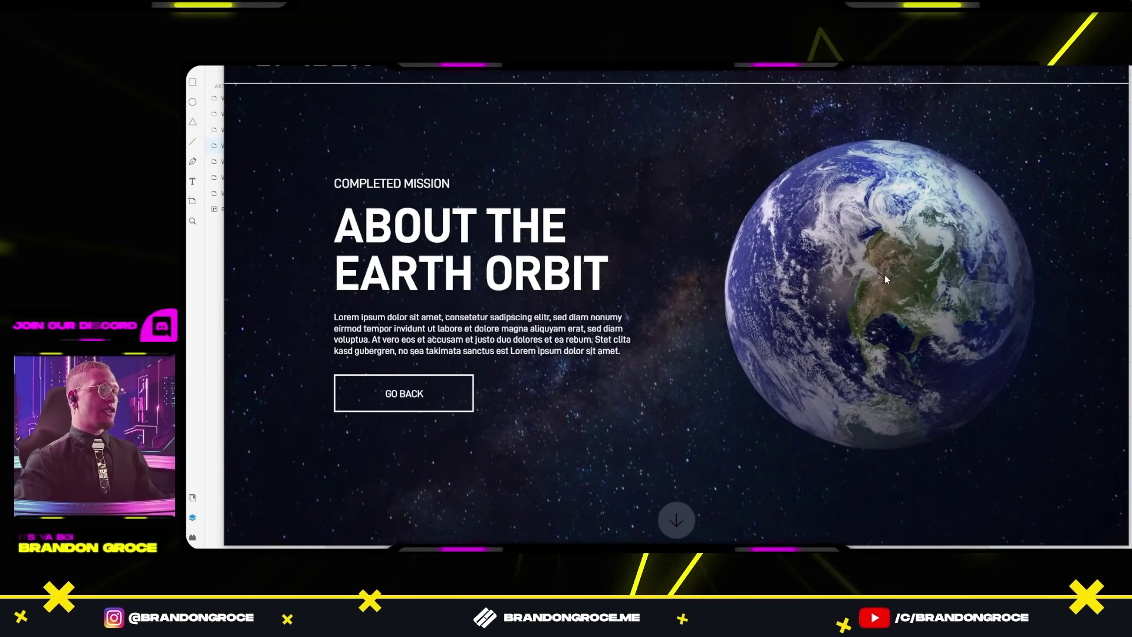
left_click(430, 395)
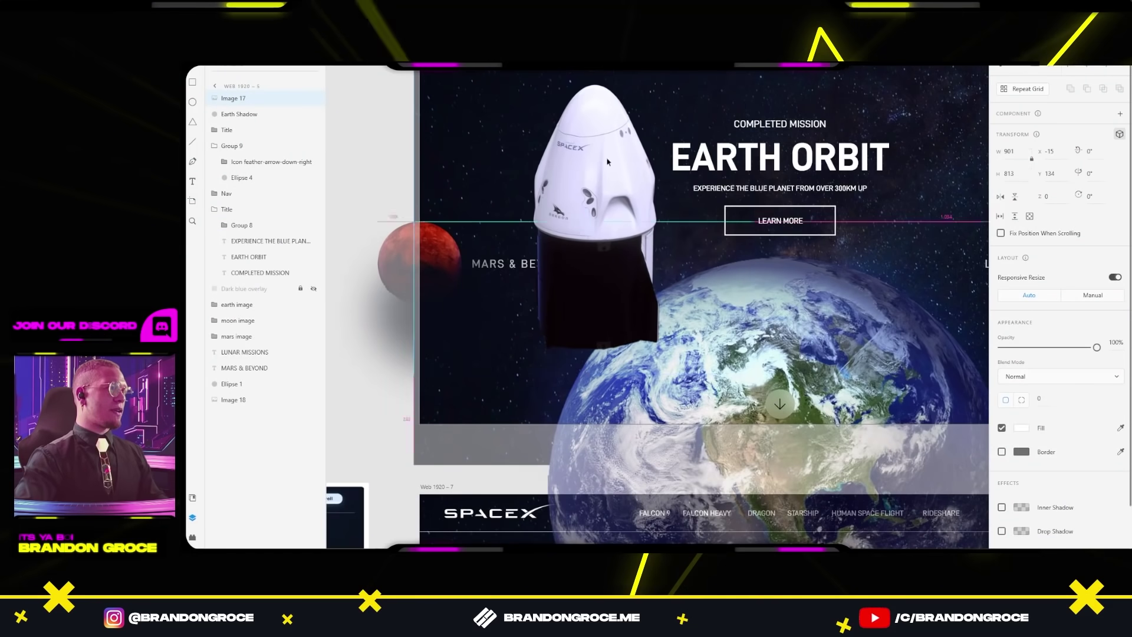
Step: Tilt and shrink the capsule beside the Earth at about 43% opacity, then test LEARN MORE
left_click_drag(864, 181, 602, 333)
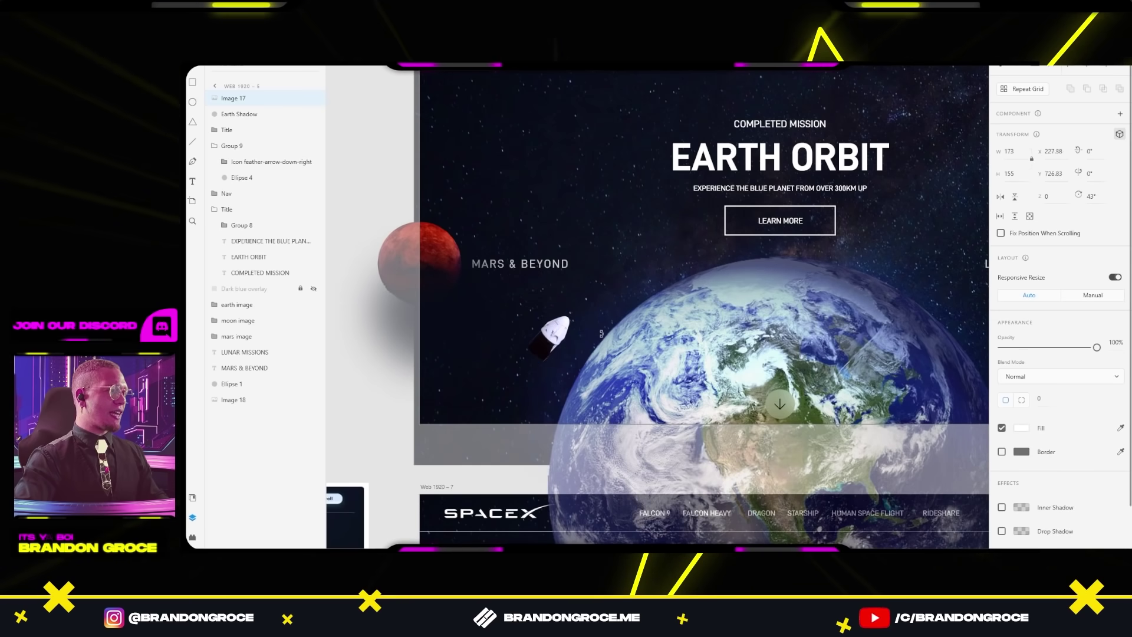
left_click_drag(1085, 348, 1060, 354)
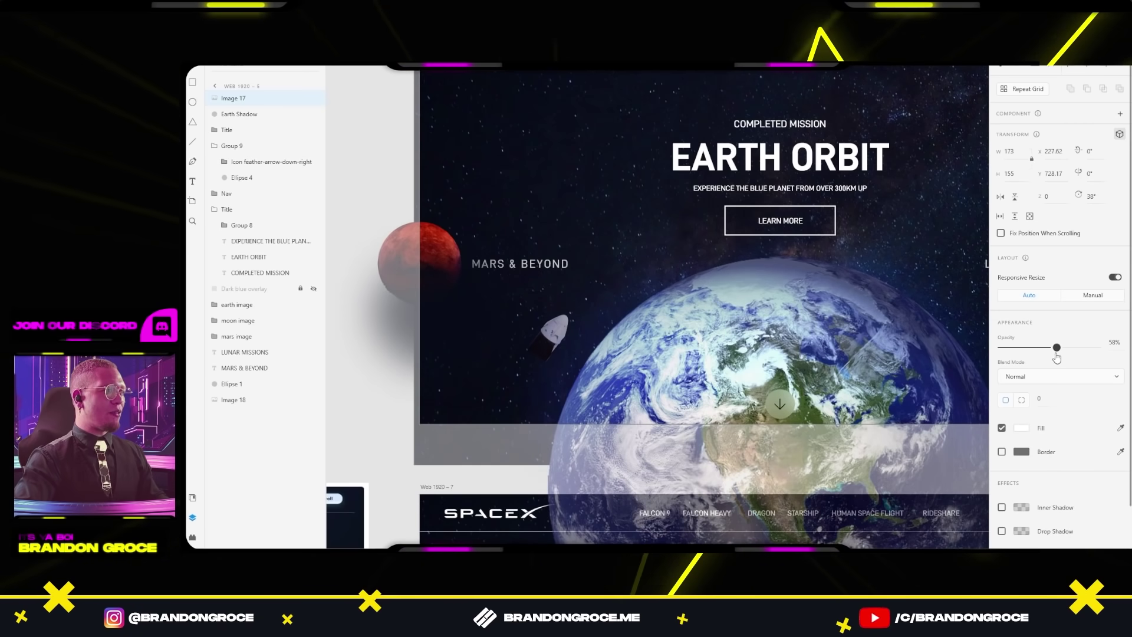
scroll(672, 256, "down", 5)
left_click(480, 215)
left_click_drag(480, 214, 842, 116)
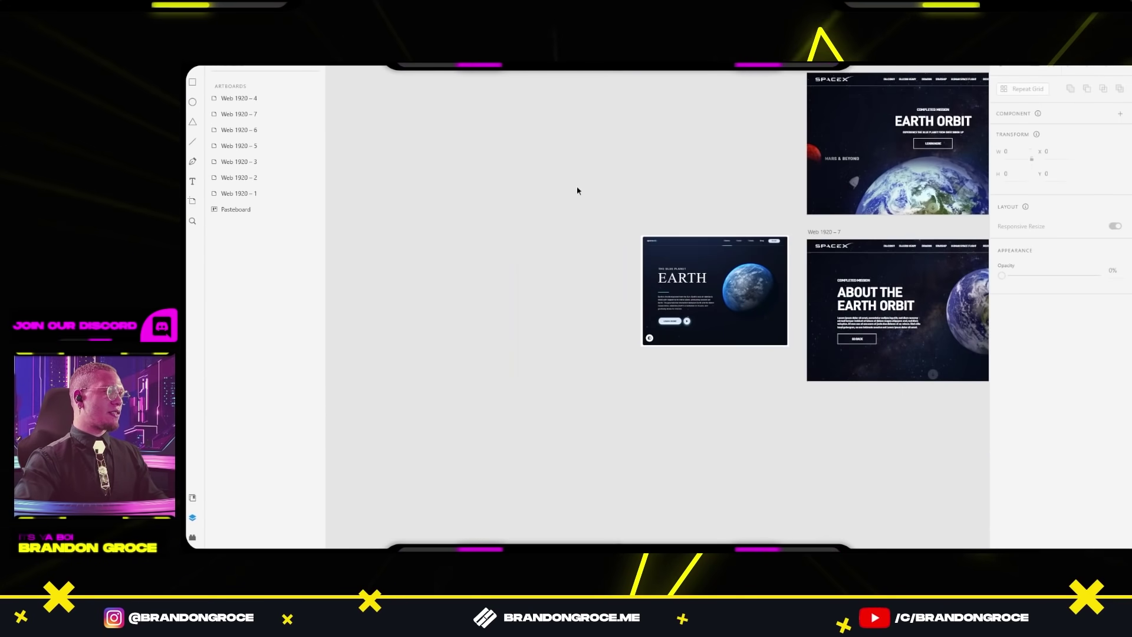
scroll(579, 189, "up", 5)
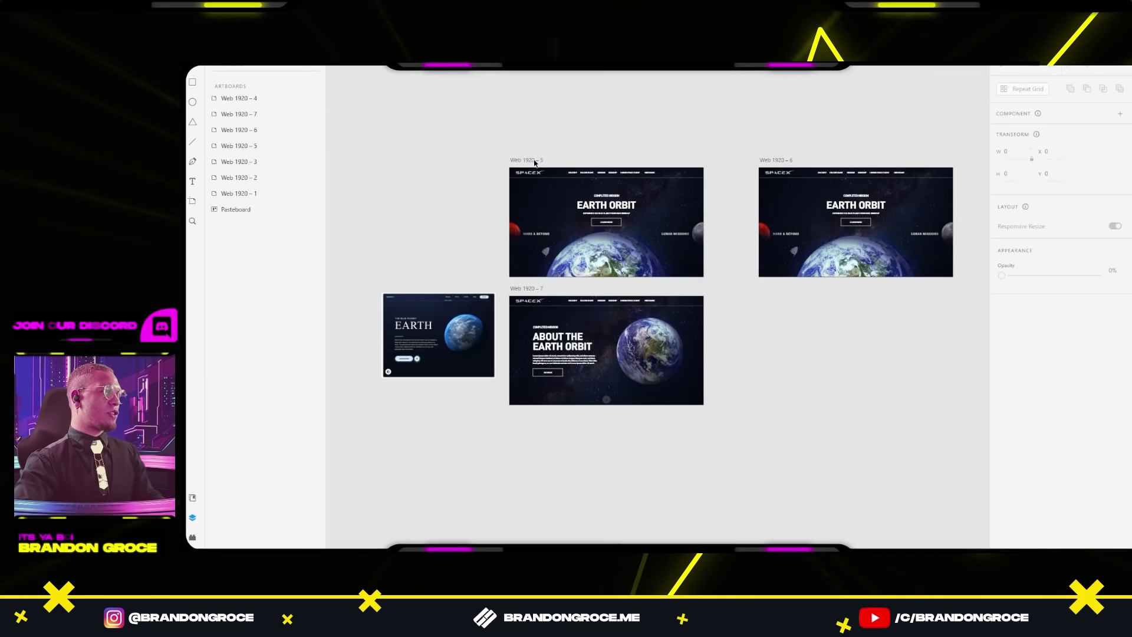
left_click(535, 163)
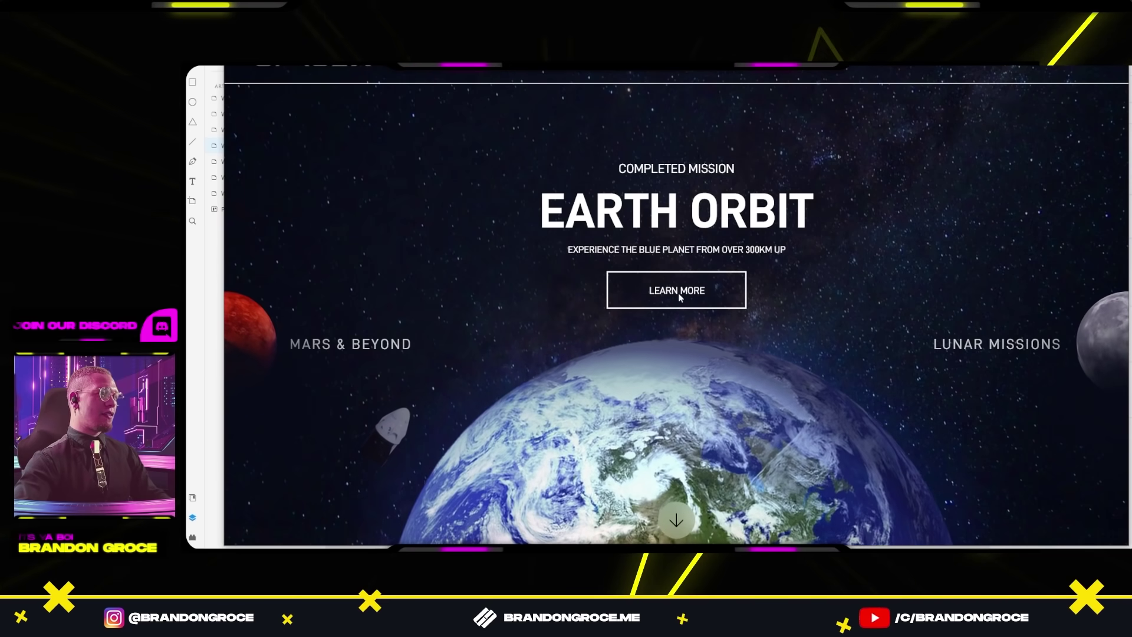
left_click(684, 292)
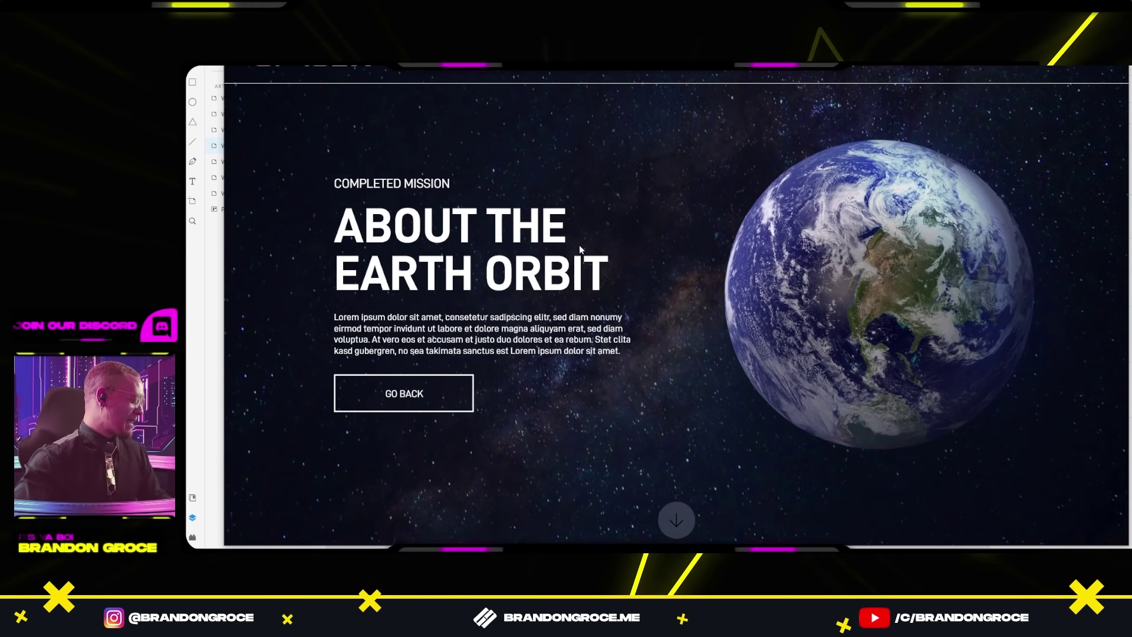
Step: Move the Dark blue overlay layer to the top, then hide and lock it
left_click(238, 198)
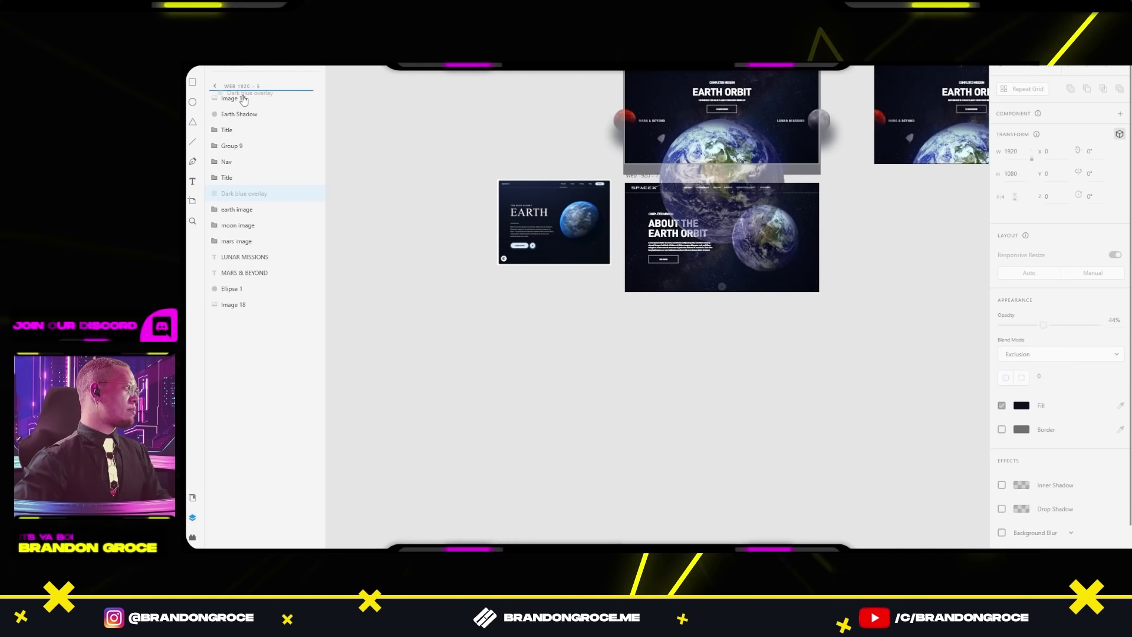
left_click_drag(243, 101, 242, 98)
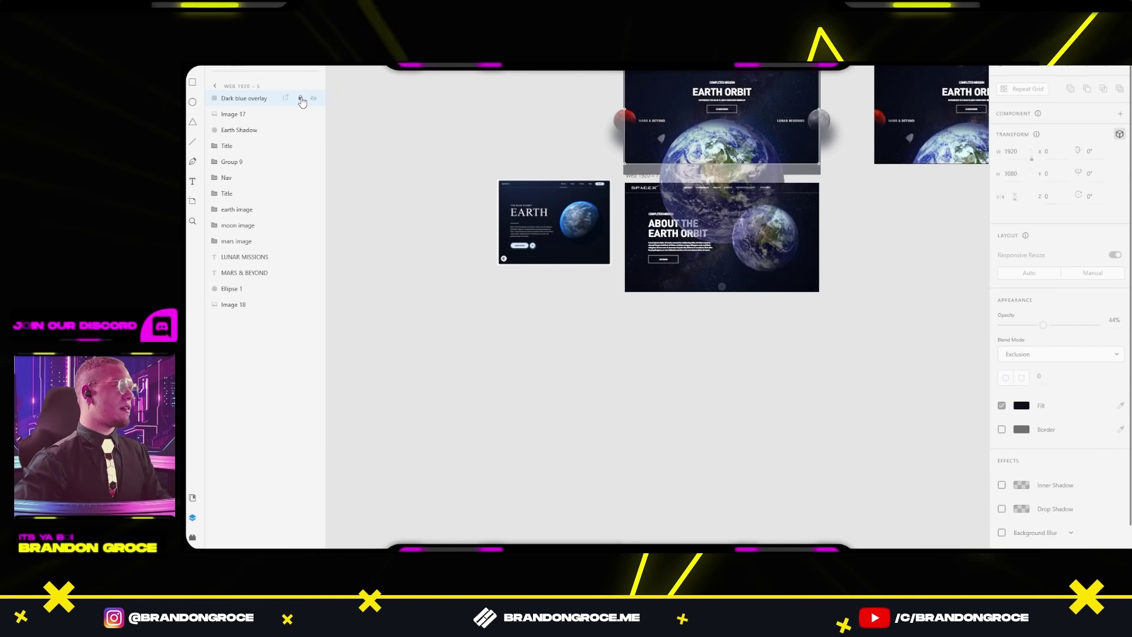
left_click(300, 98)
left_click(314, 98)
scroll(649, 236, "up", 3)
Step: Toggle Prototype mode and back, then select the SpaceX logo on Web 1920 – 8
left_click(716, 260)
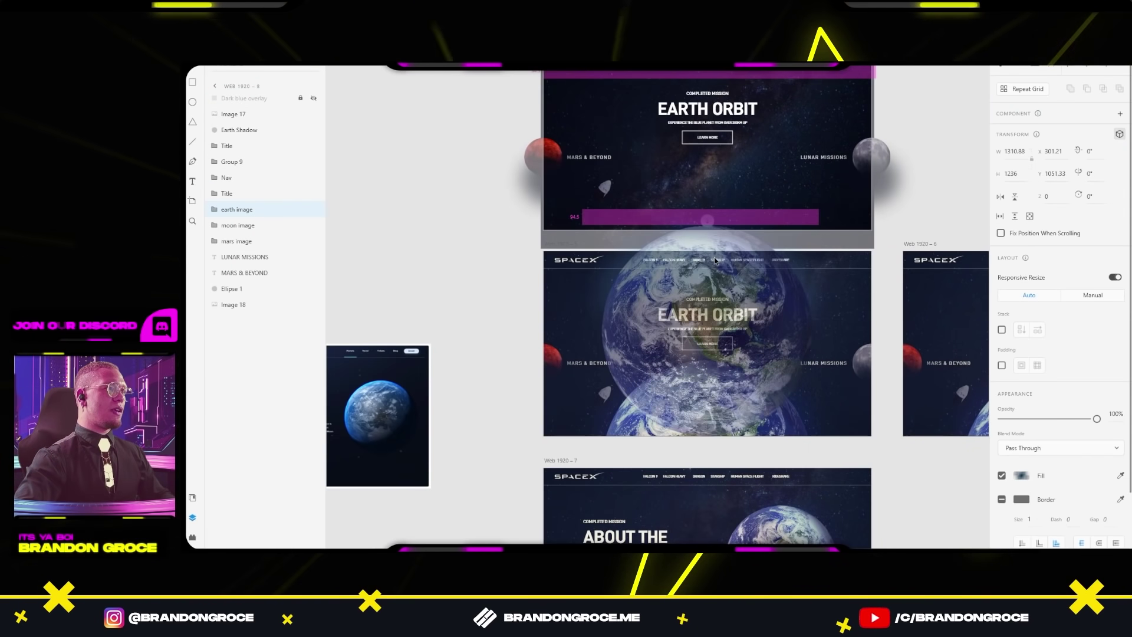
key("ctrl+Tab")
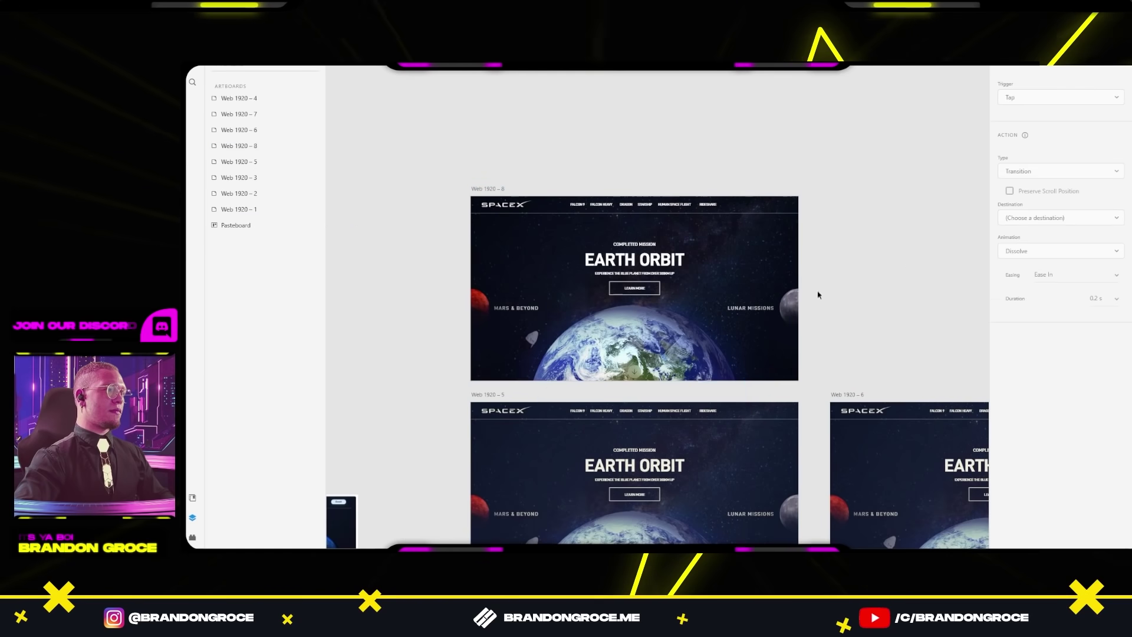
left_click(647, 340)
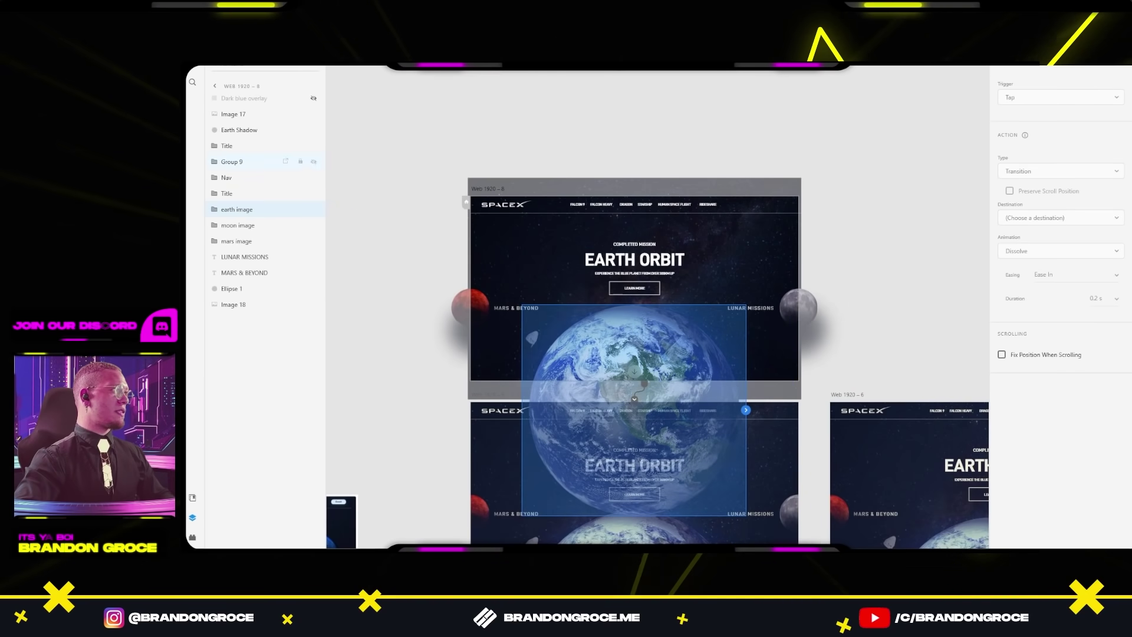
key("ctrl+Tab")
left_click(793, 308)
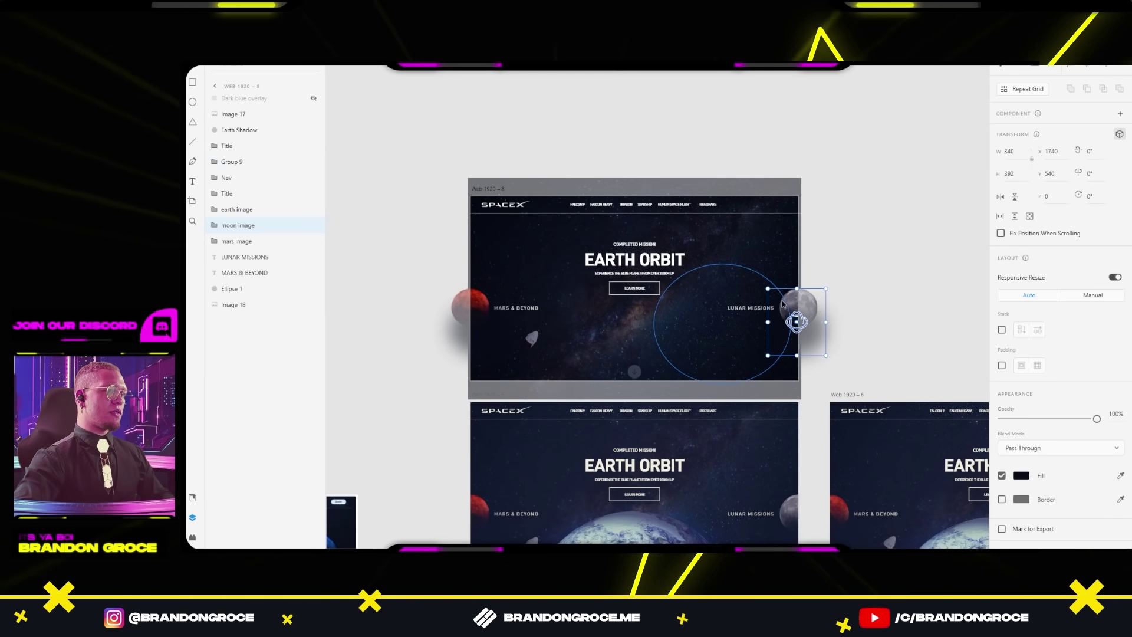
left_click(750, 307)
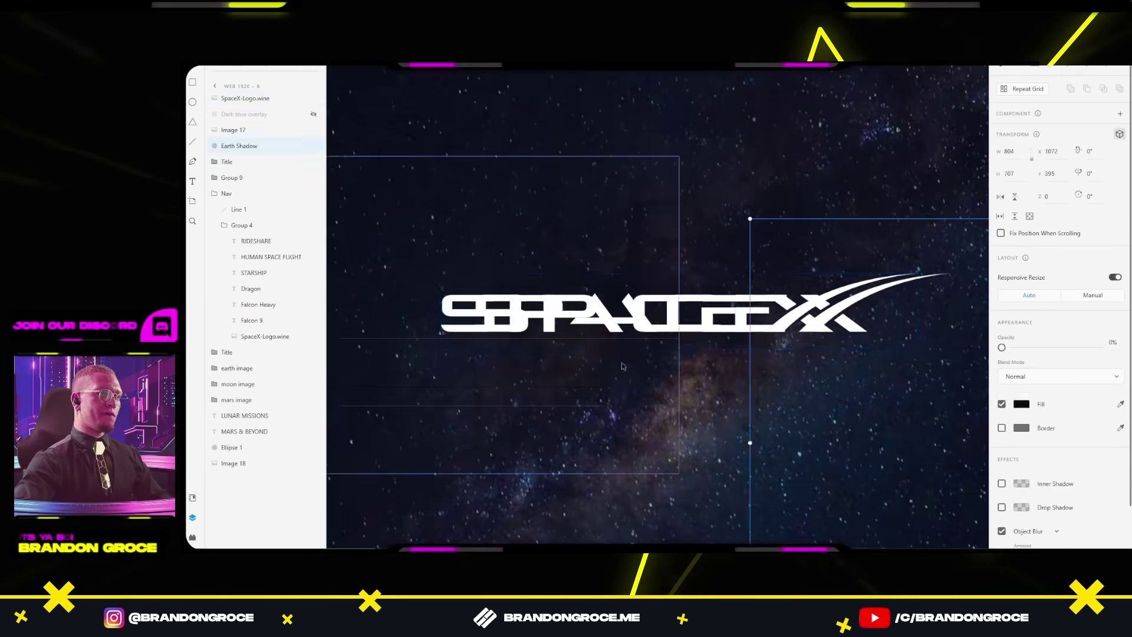
key("alt+Tab")
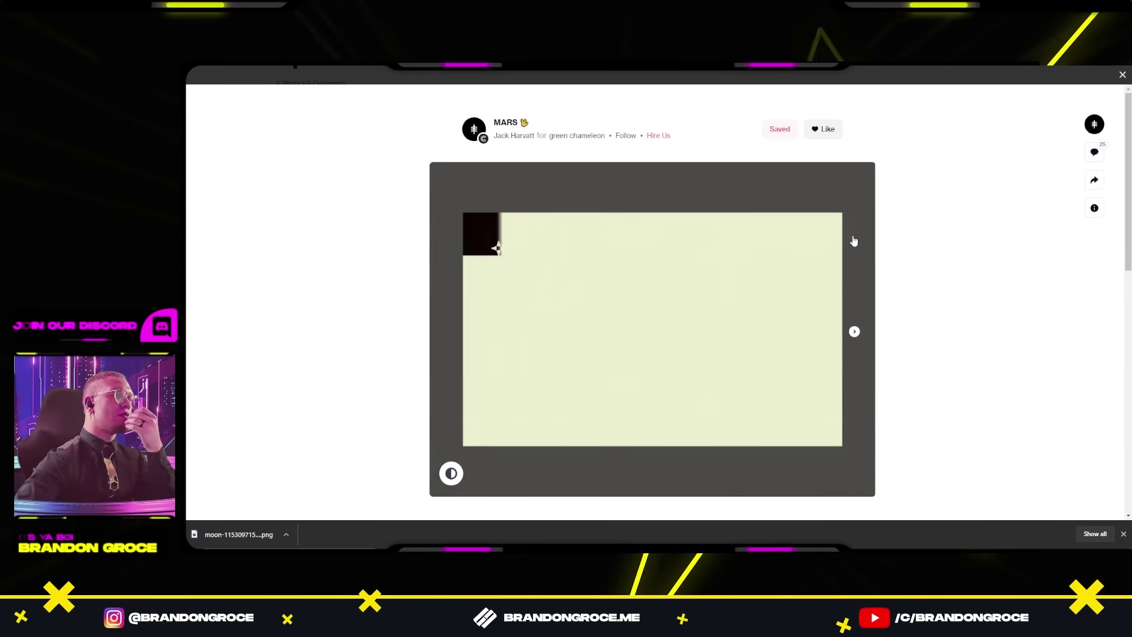
key("alt+Tab")
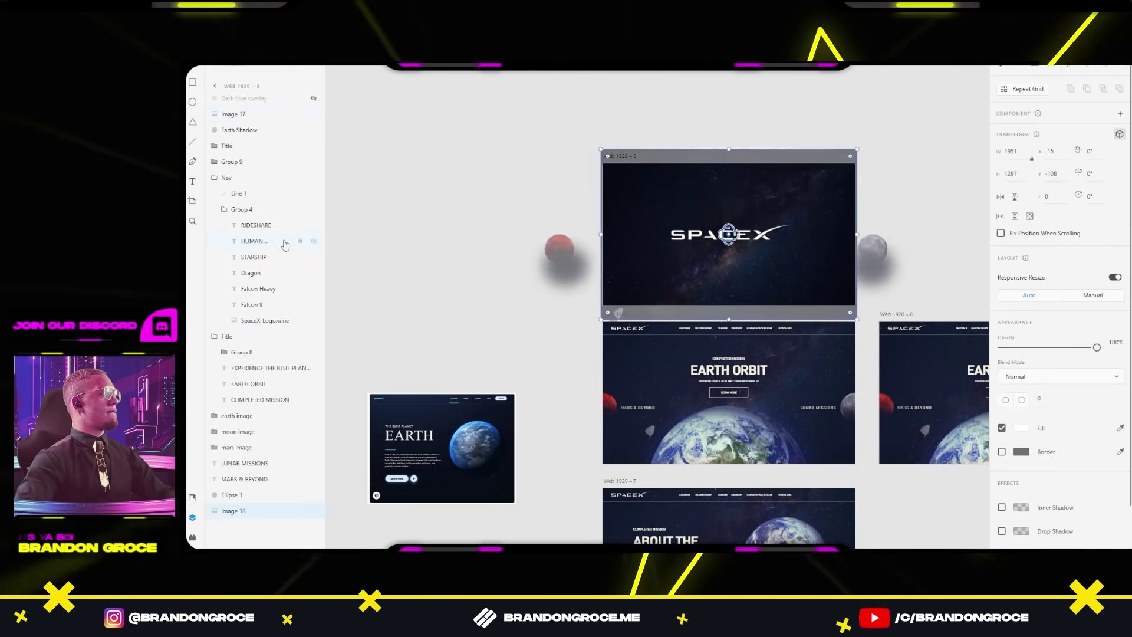
left_click(731, 234)
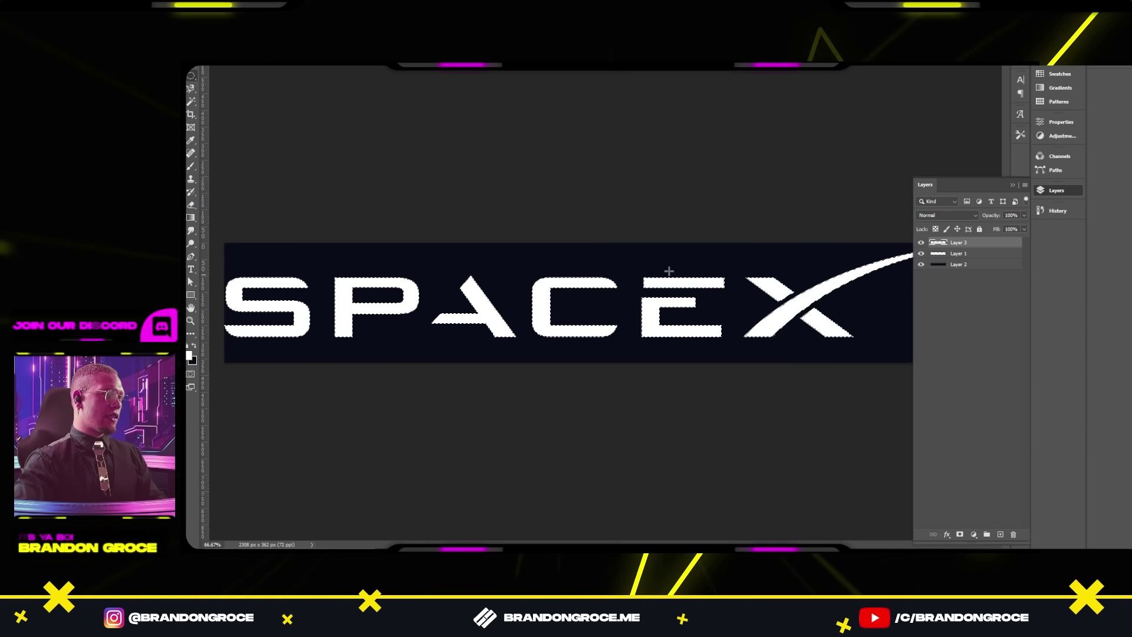
Step: Trace the SpaceX logo selection with a 2 px centre-located stroke
right_click(669, 270)
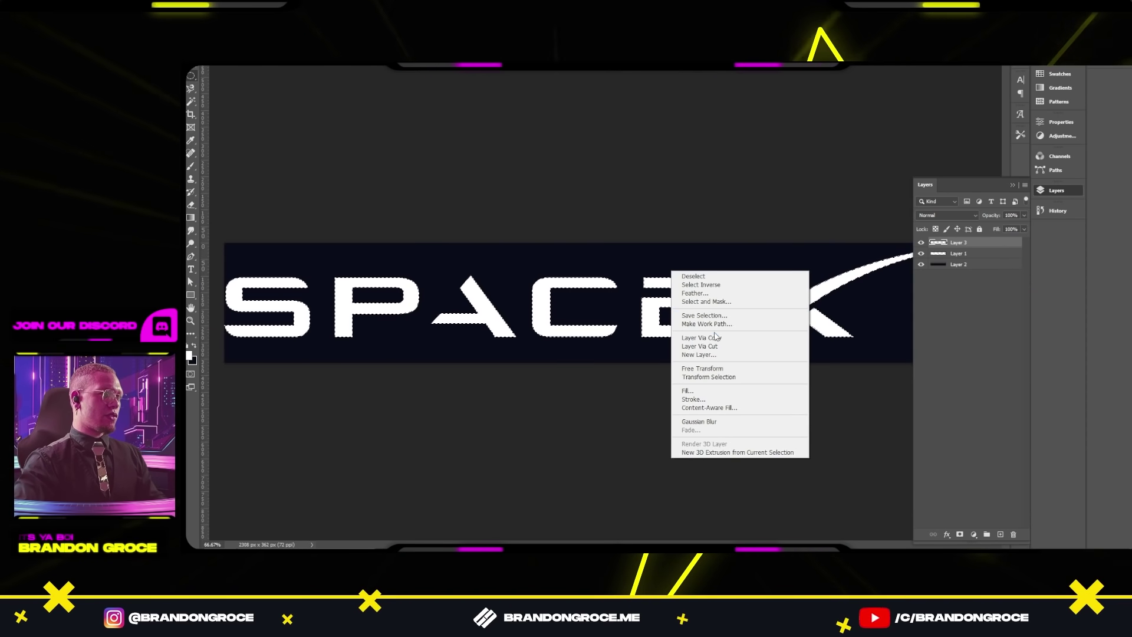
left_click(708, 399)
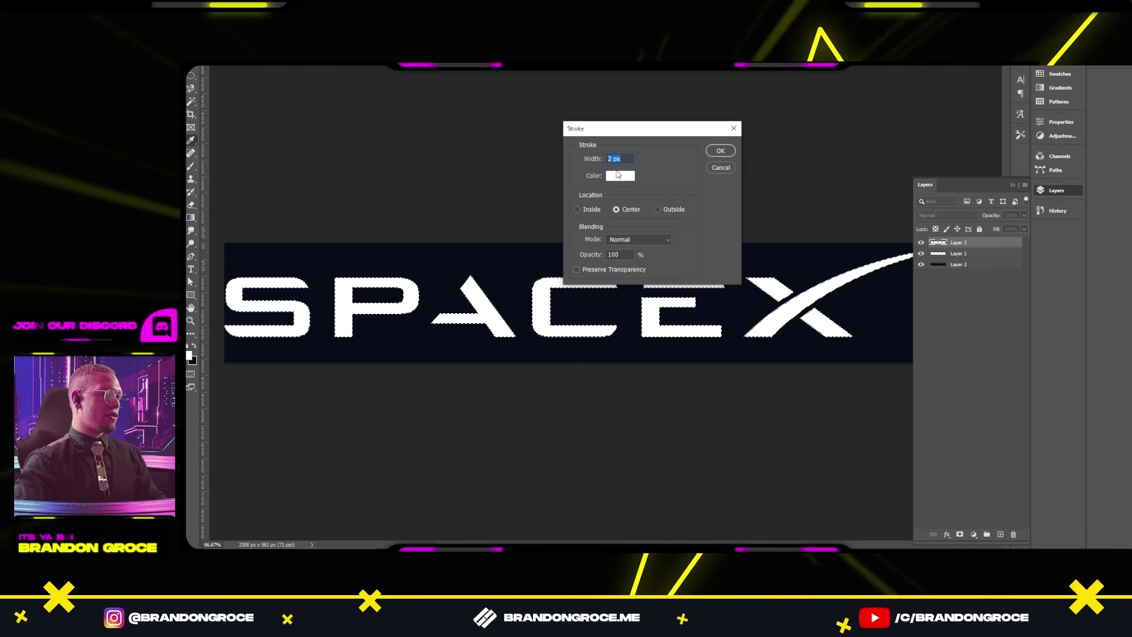
type("4")
left_click(711, 155)
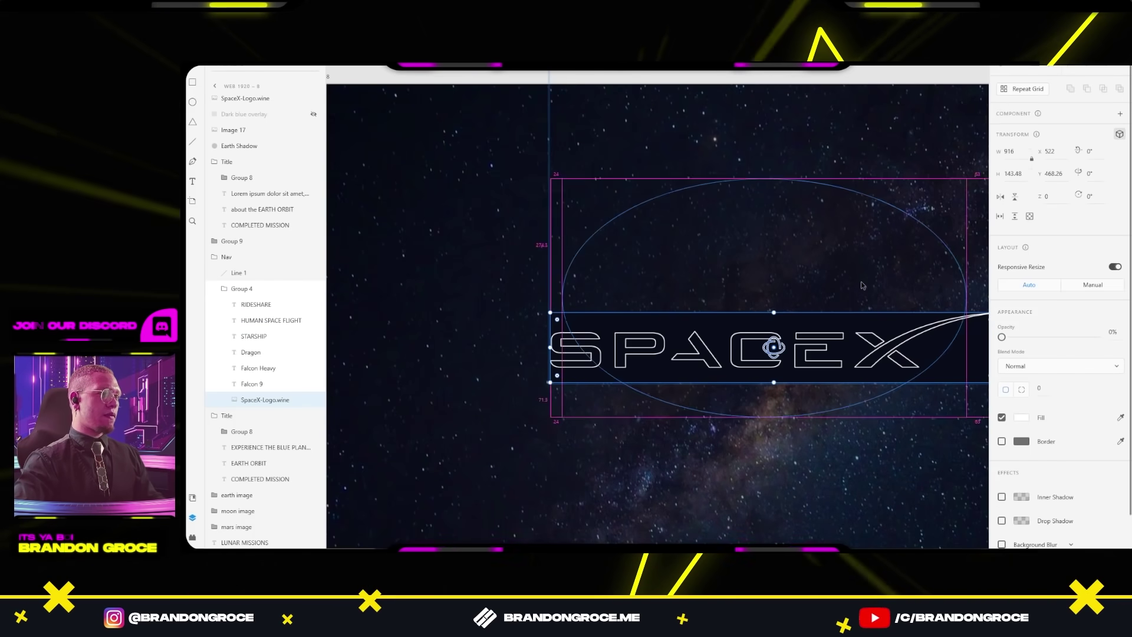
Step: Compare the outlined logo on Web 1920 – 8 with the Dribbble reference in the browser
scroll(793, 316, "down", 5)
scroll(890, 299, "up", 3)
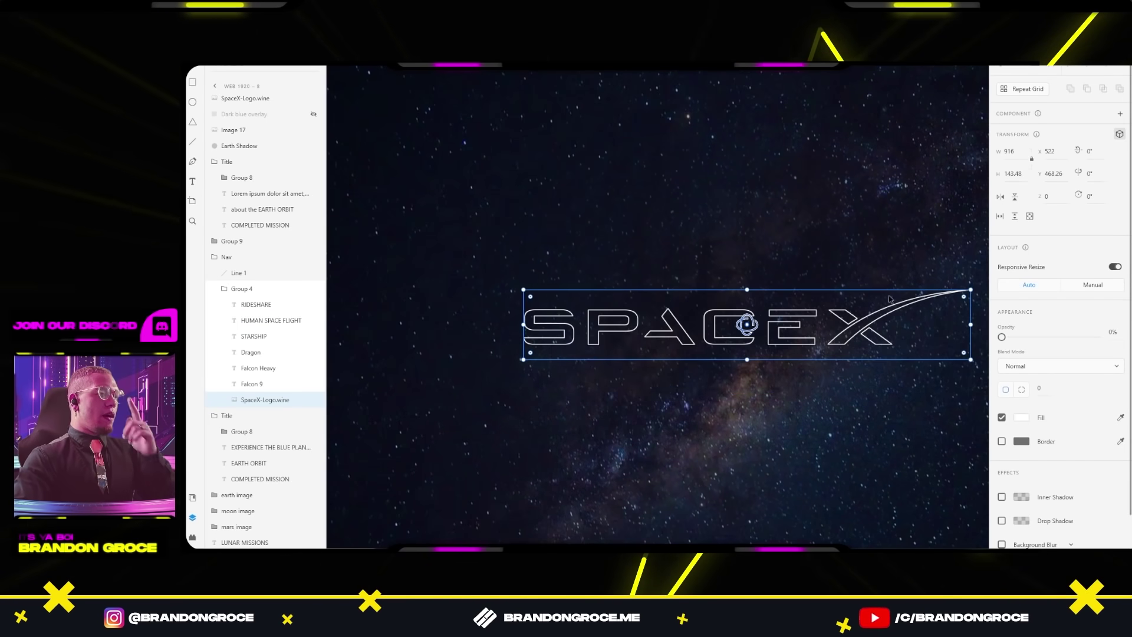
scroll(879, 275, "down", 3)
key("alt+Tab")
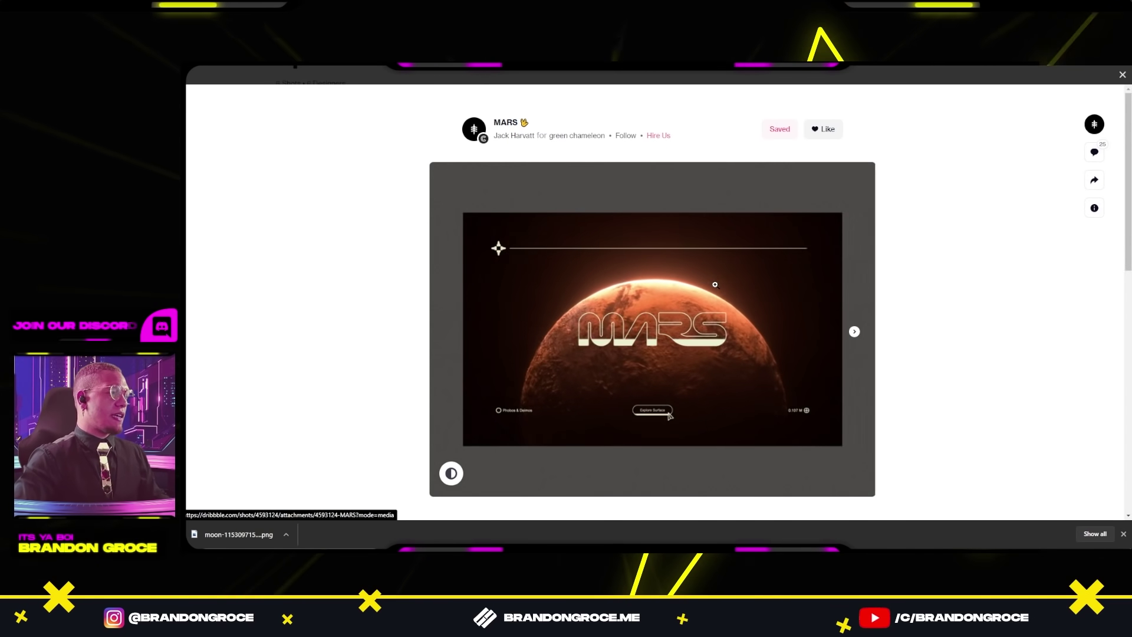
key("alt+Tab")
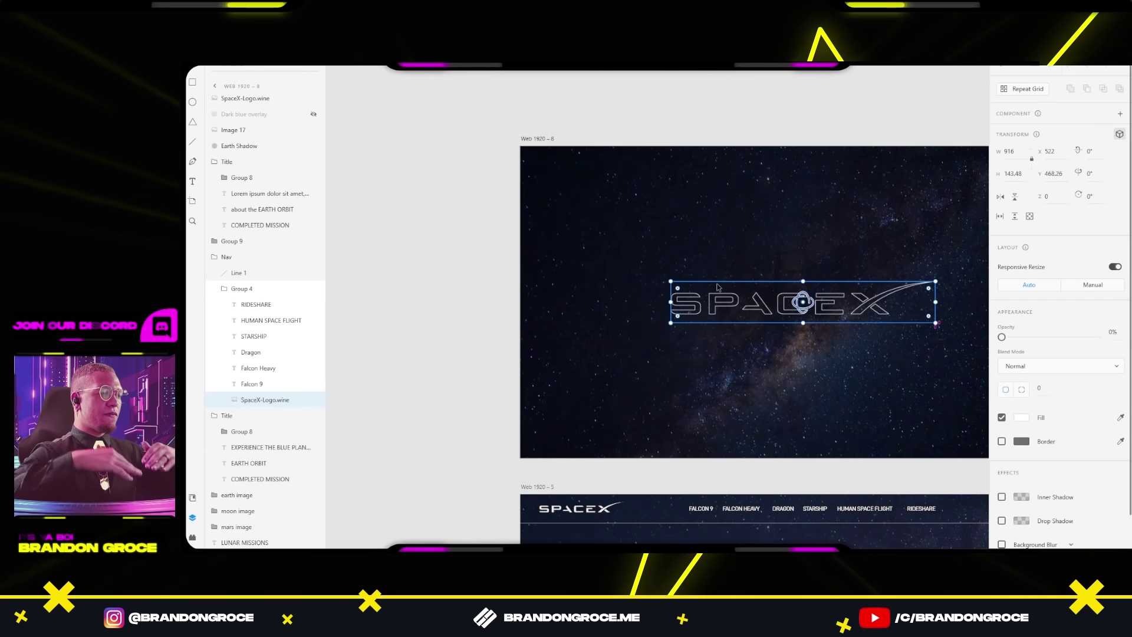
scroll(717, 287, "down", 2)
scroll(649, 266, "right", 5)
Step: Draw a rectangle over the SpaceX logo and use it as a mask with Ctrl+Shift+M
key("r")
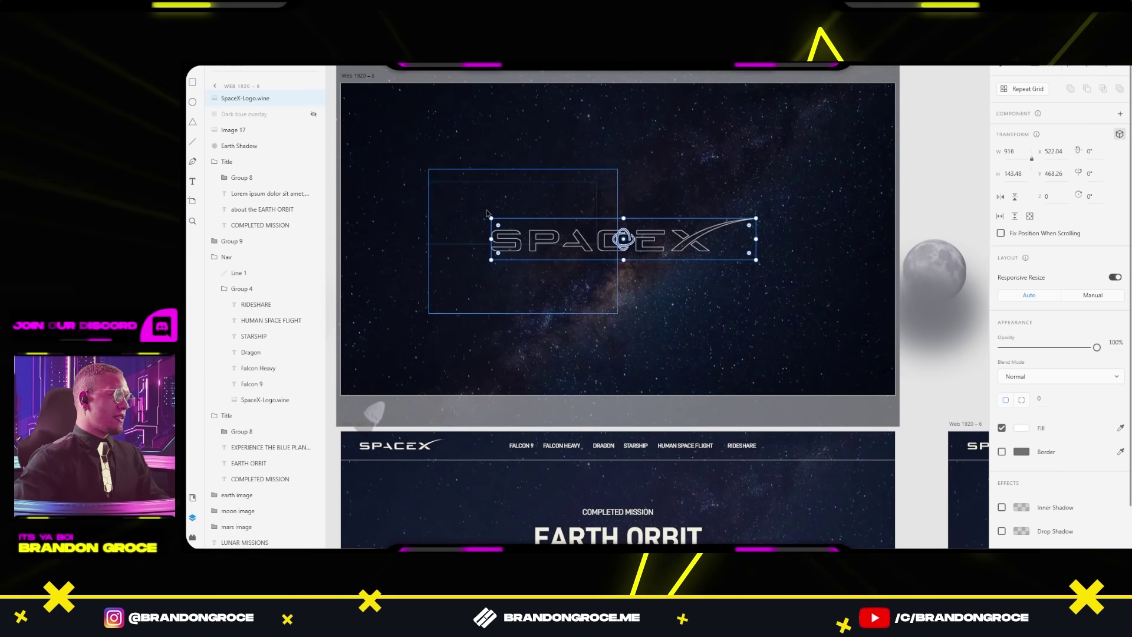
mouse_move(482, 211)
left_mouse_down()
mouse_move(604, 260)
mouse_move(762, 264)
left_mouse_up()
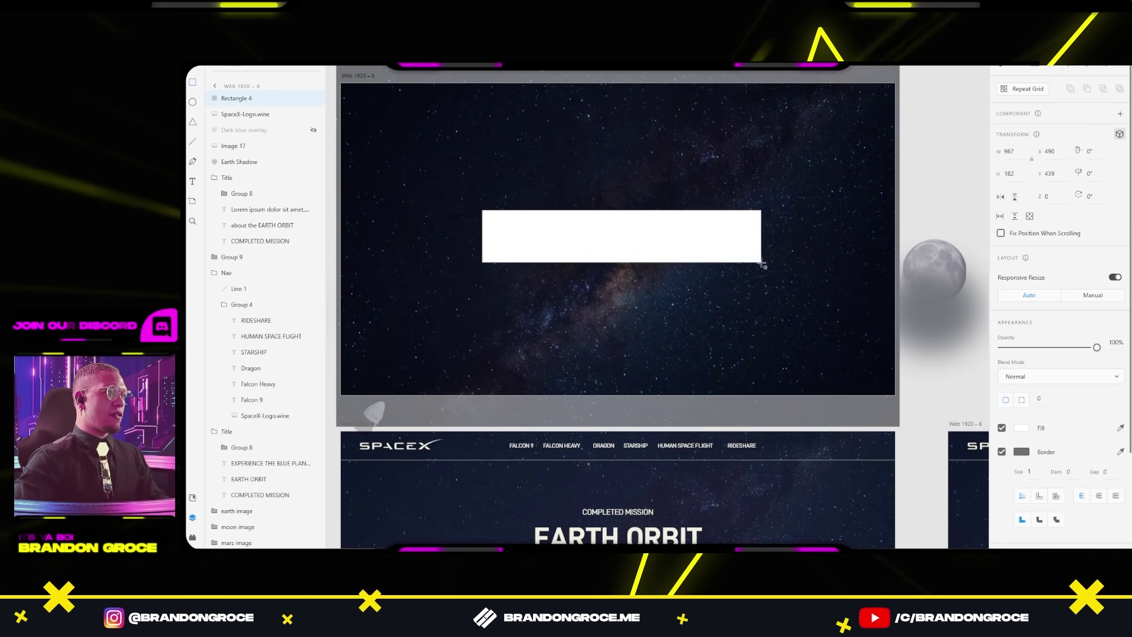
key("ctrl+shift+m")
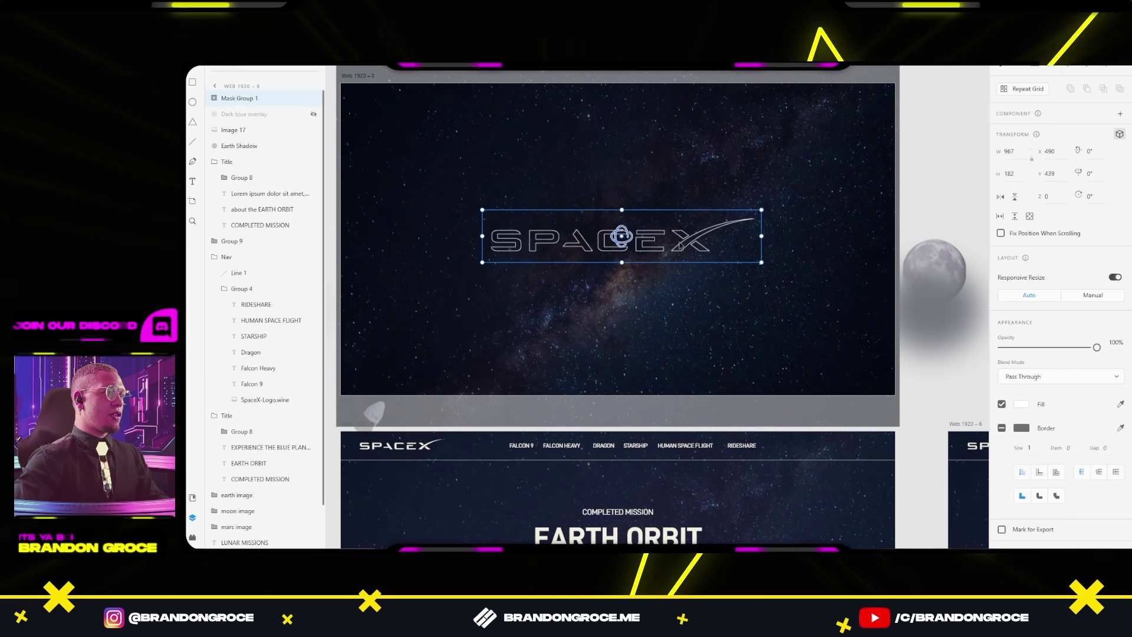
double_click(680, 246)
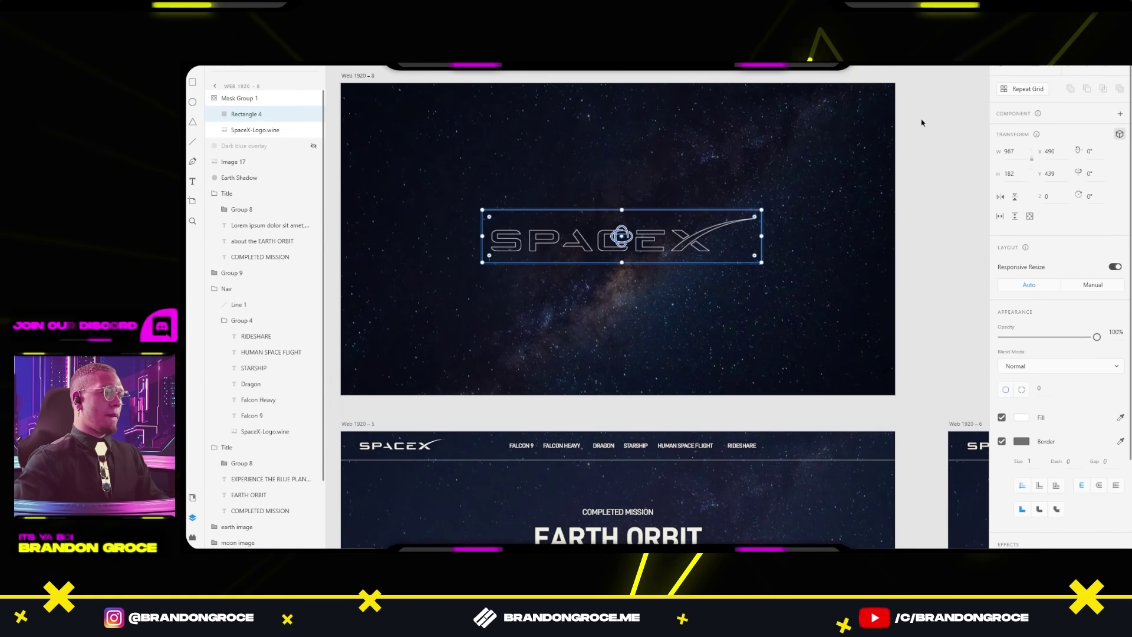
key("Escape")
scroll(917, 124, "down", 3)
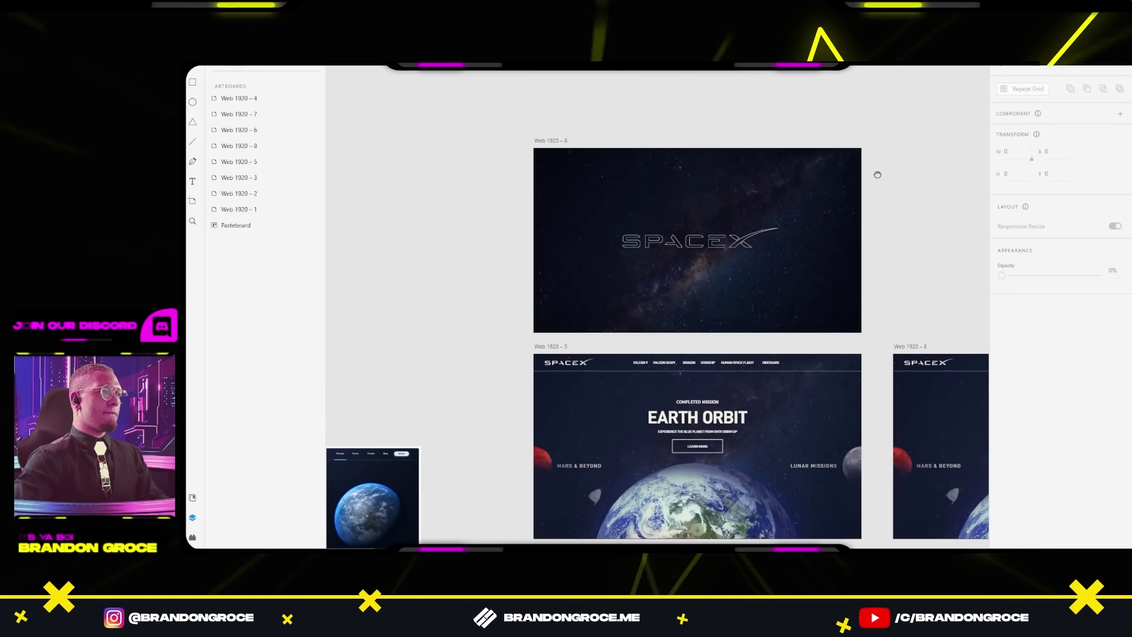
left_click(921, 167)
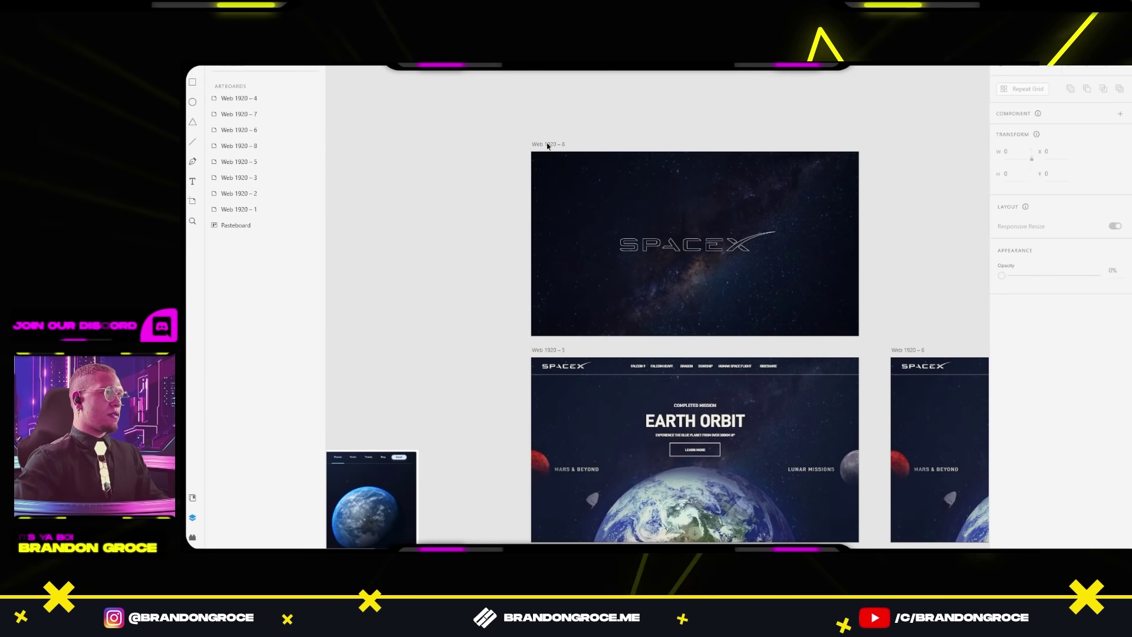
Step: Duplicate the artboard into Web 1920 – 9 with the logo deleted and Web 1920 – 10
left_click_drag(548, 145, 561, 93)
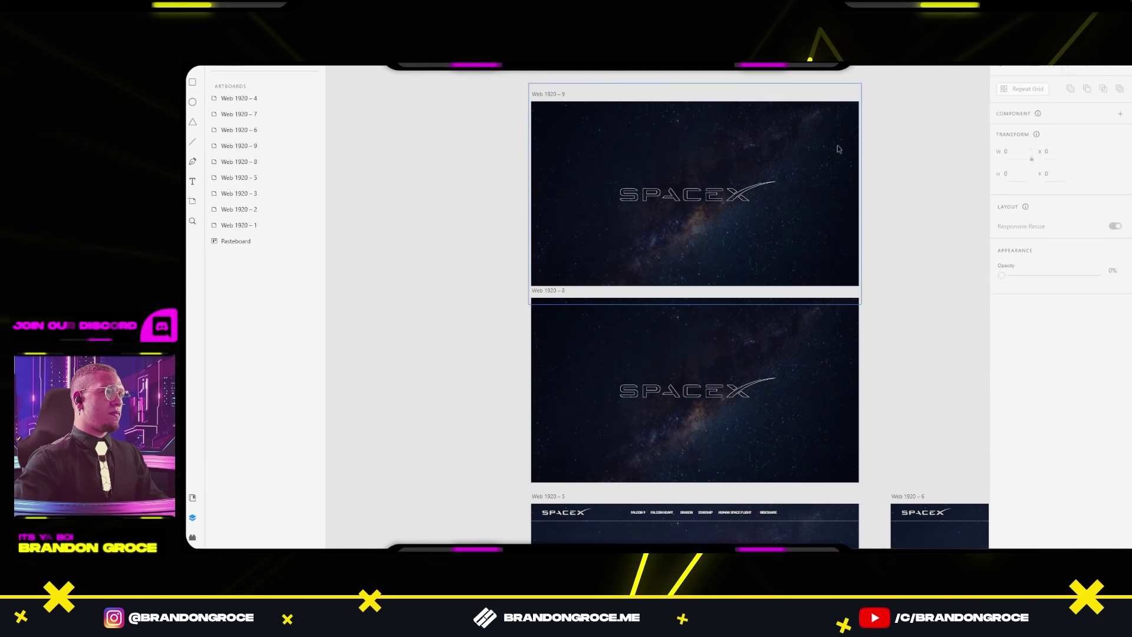
double_click(738, 190)
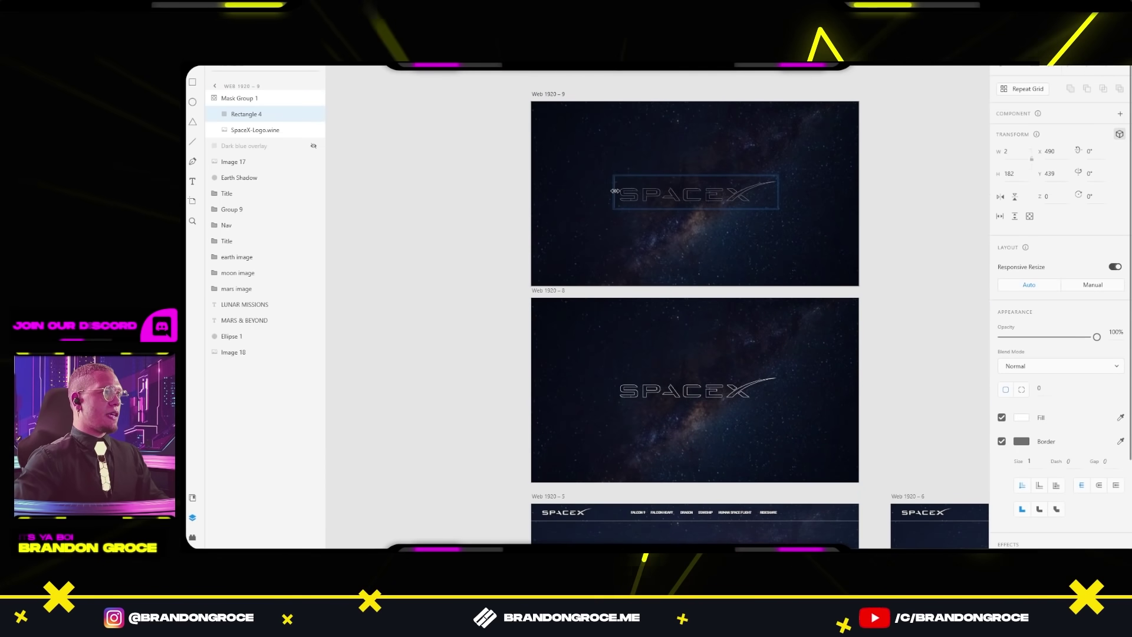
key("Delete")
left_click(679, 407)
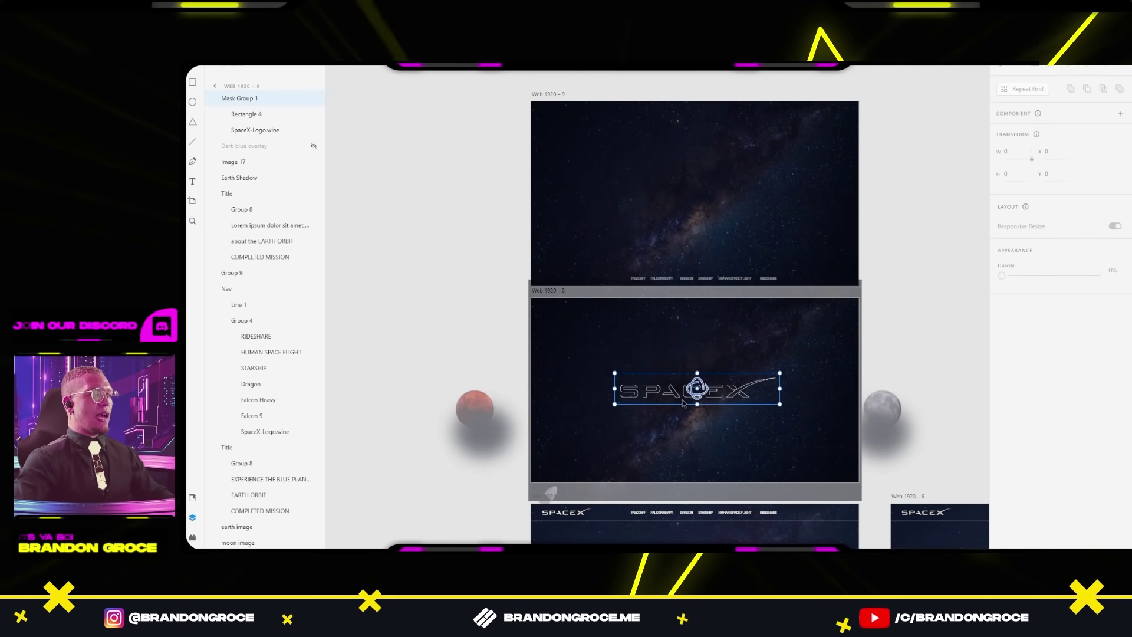
left_click(902, 329)
mouse_move(548, 291)
left_mouse_down()
mouse_move(586, 78)
mouse_move(543, 291)
left_mouse_up()
scroll(890, 314, "down", 1)
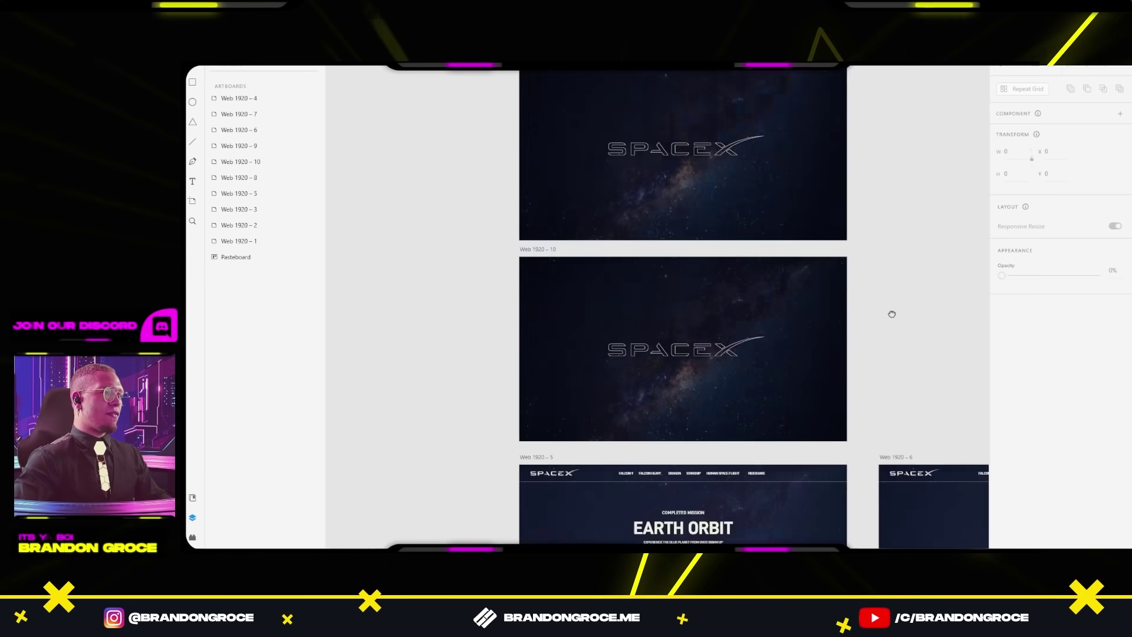
scroll(737, 319, "up", 5)
Step: On Web 1920 – 10, select the masked logo image and the white SpaceX logo from the Nav group
left_click(736, 316)
double_click(736, 316)
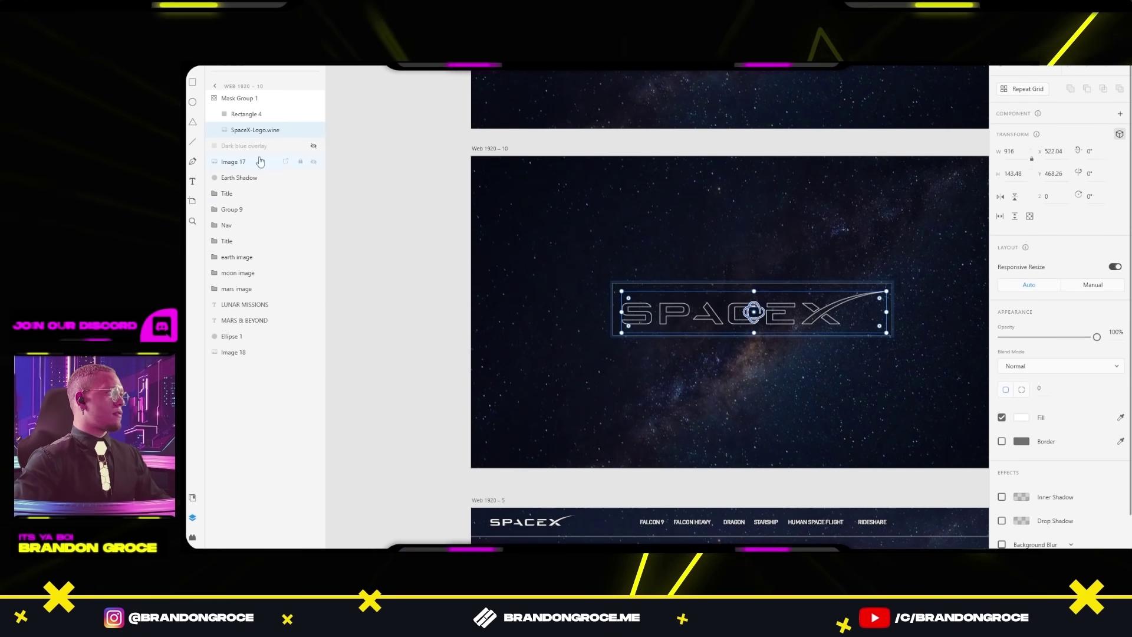
left_click(215, 242)
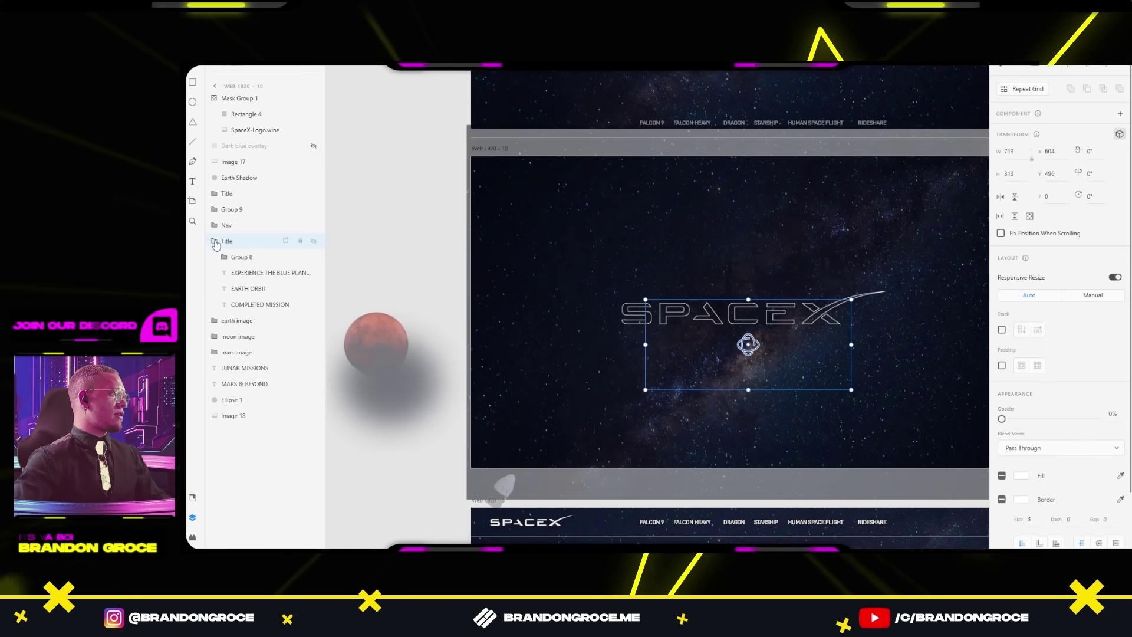
left_click(217, 225)
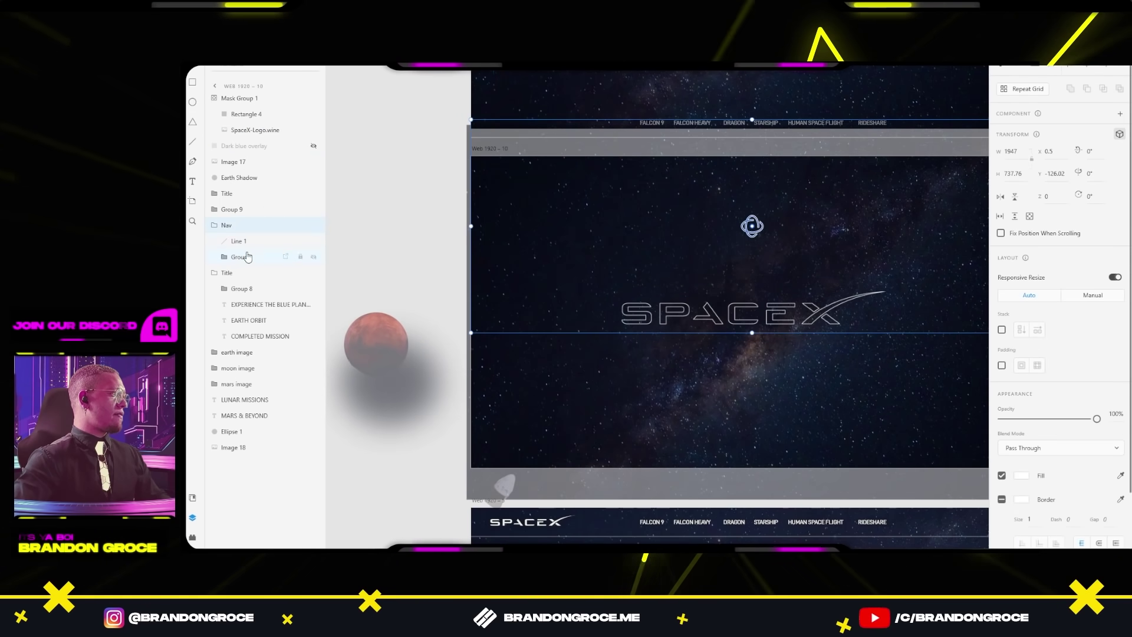
left_click(731, 312, "ctrl")
left_click(430, 184)
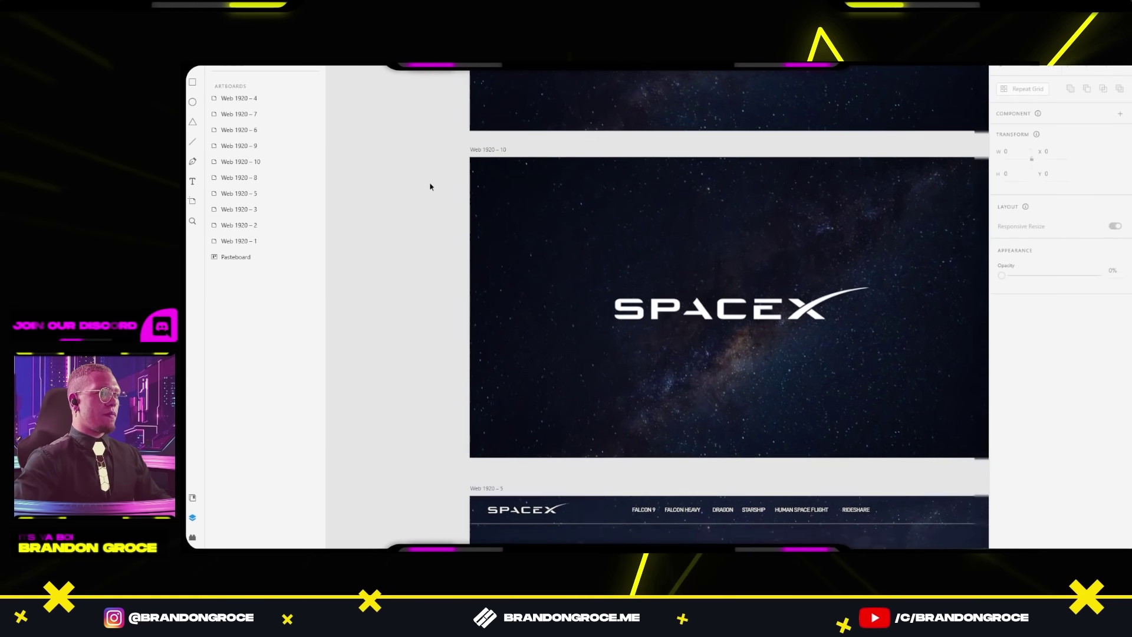
scroll(414, 209, "down", 3)
scroll(414, 209, "down", 3)
Step: In Prototype mode, open Web 1920 – 9's timed transition and edit its duration value
scroll(677, 197, "up", 2)
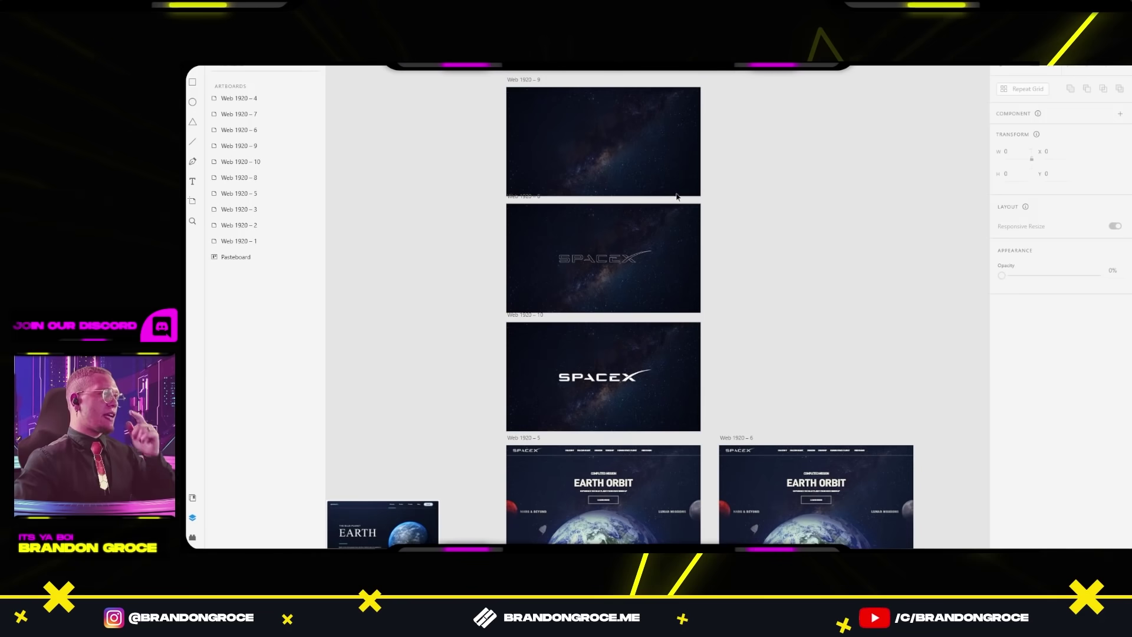
left_click(525, 83)
key("ctrl+Tab")
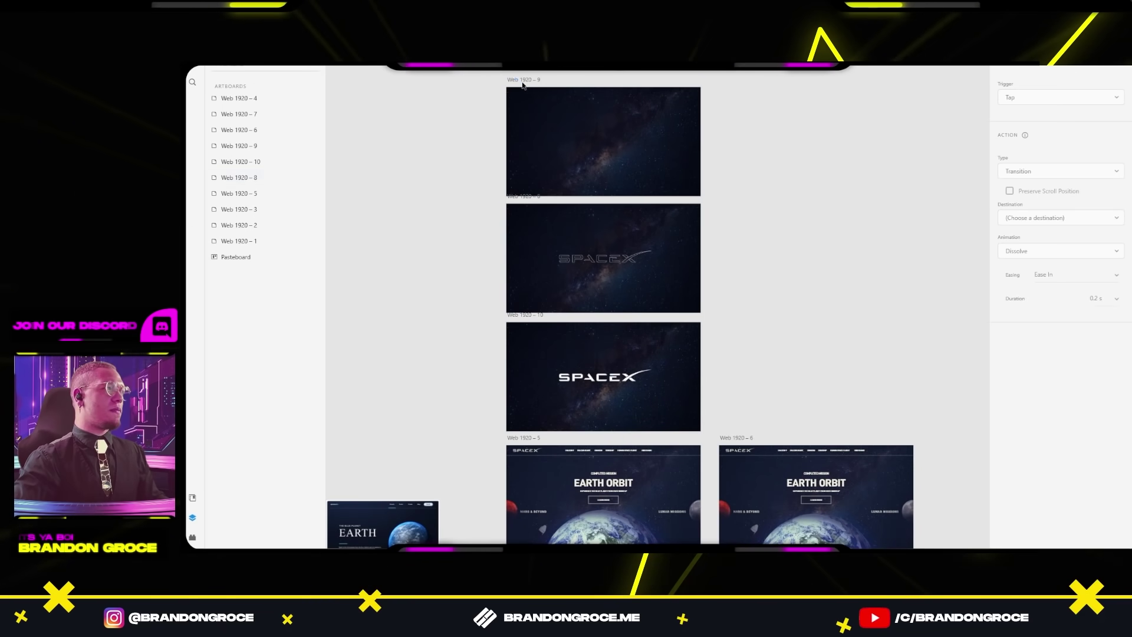
left_click(520, 79)
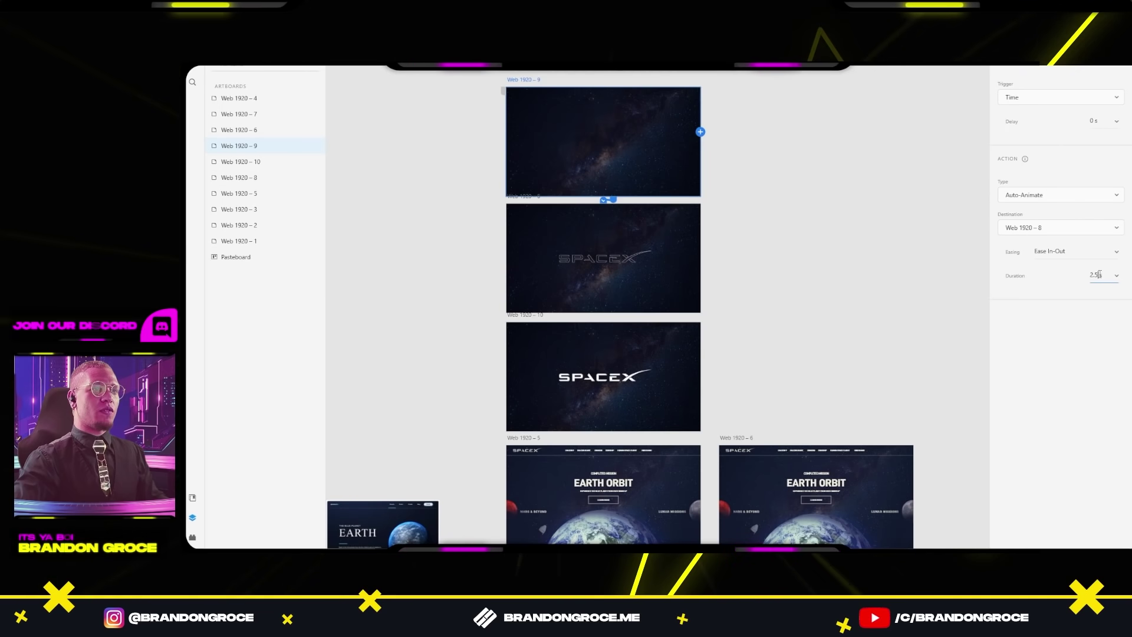
left_click_drag(1099, 274, 1083, 278)
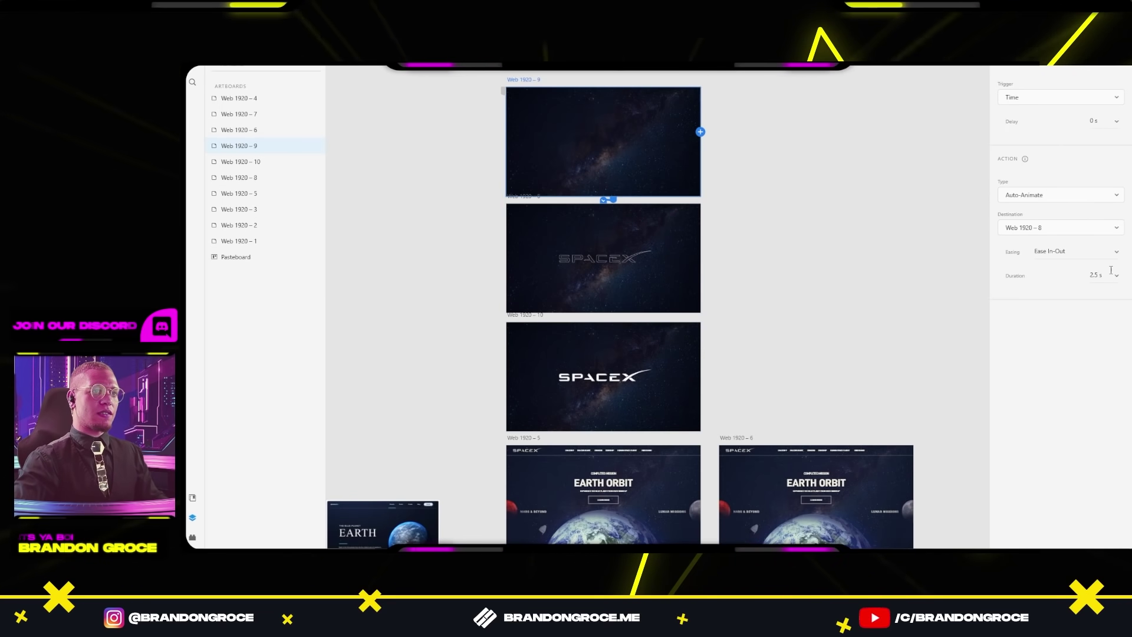
Step: Link Web 1920 – 10 to the Earth Orbit hero Web 1920 – 5 with a Time trigger
left_click(528, 198)
left_click(697, 410)
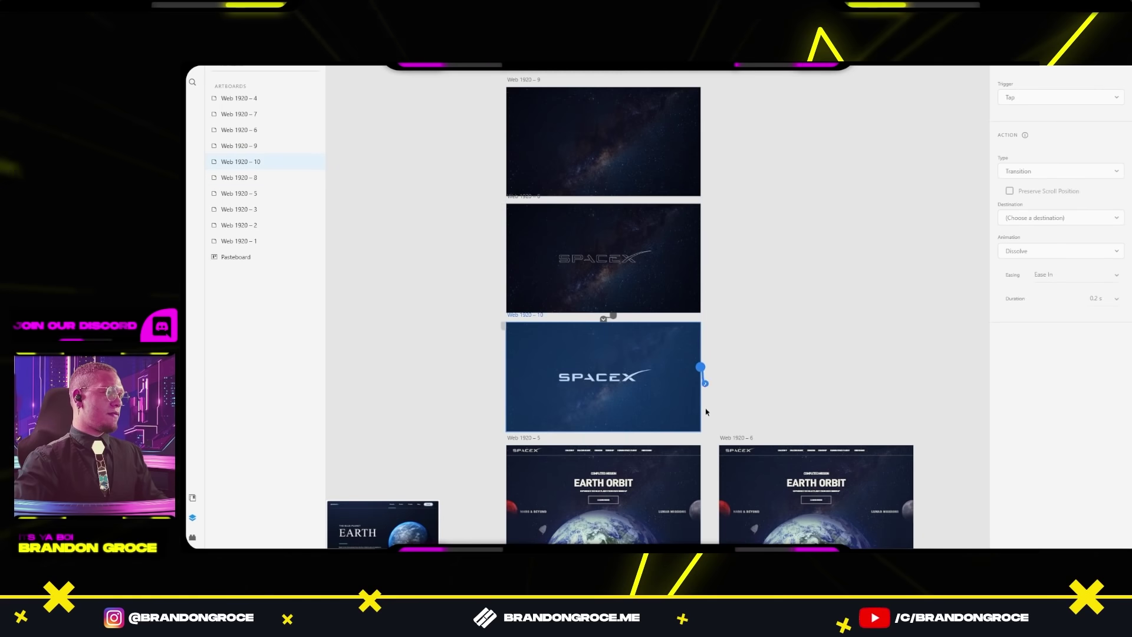
left_click_drag(707, 411, 643, 472)
left_click(1062, 98)
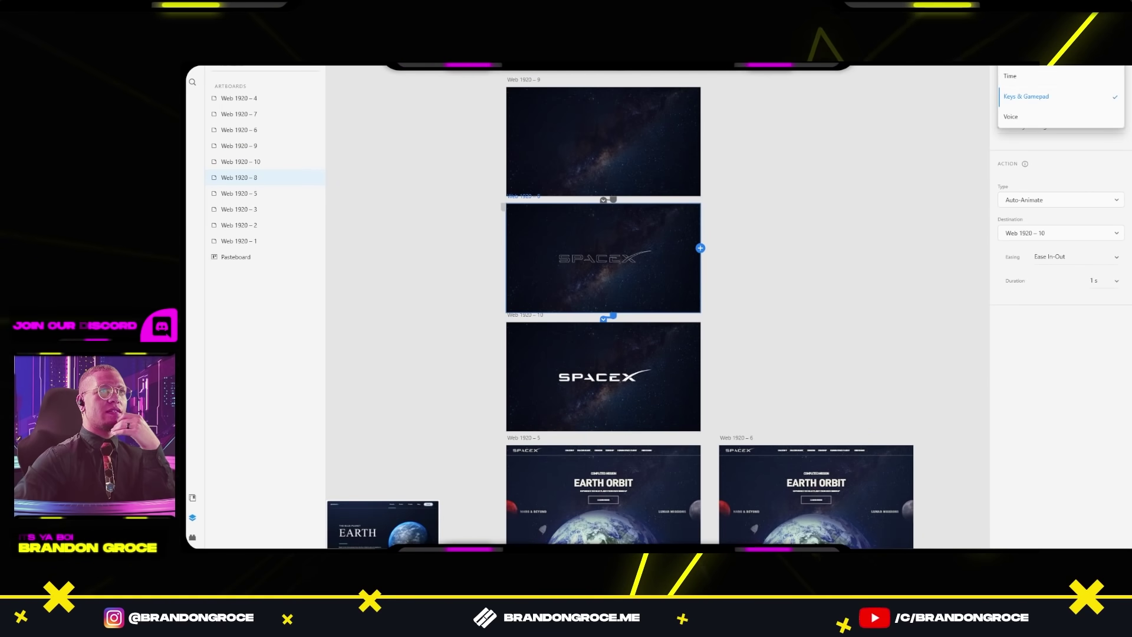
left_click(1020, 76)
Step: Check the timed links on Web 1920 – 9 and 8, set Web 1920 – 10 to Time, and preview
left_click(524, 177)
left_click(524, 208)
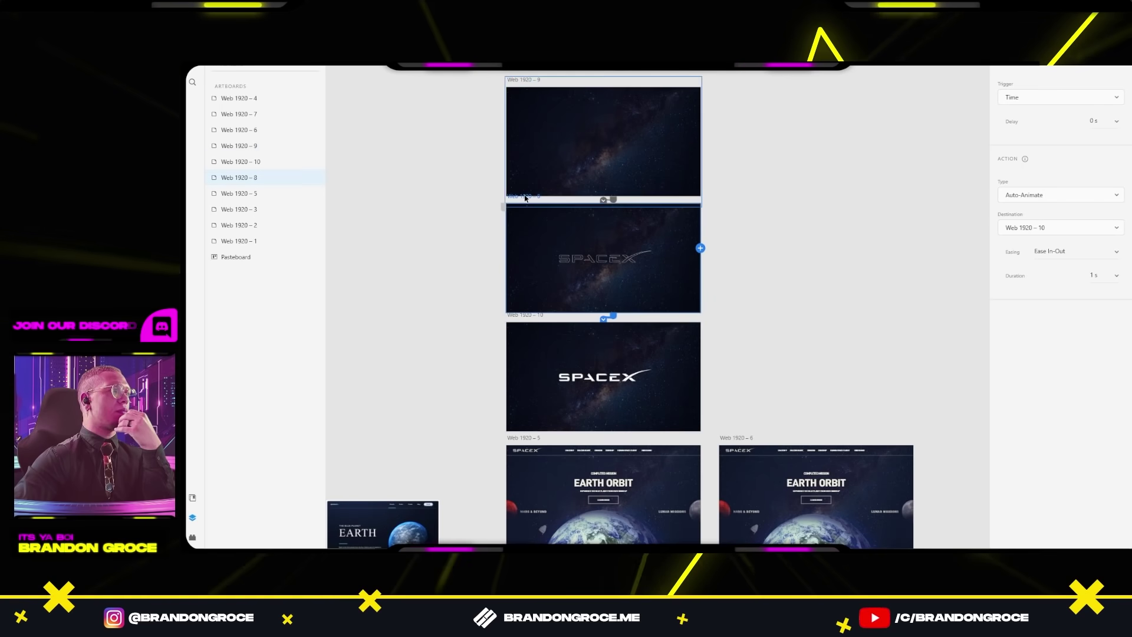
left_click(515, 317)
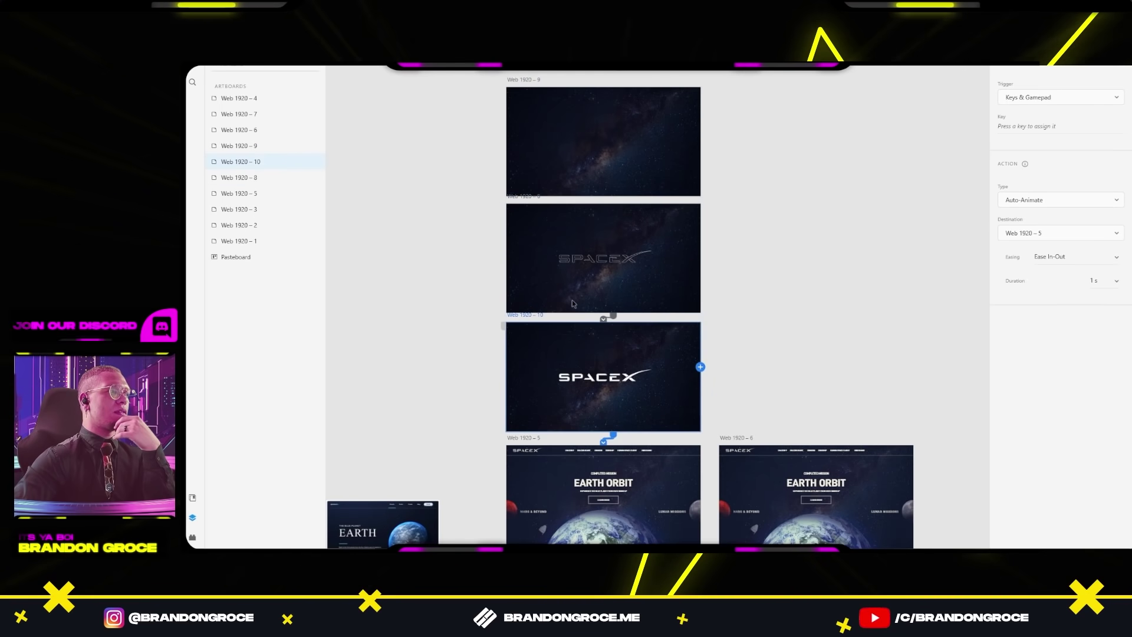
left_click(1085, 100)
left_click(1019, 79)
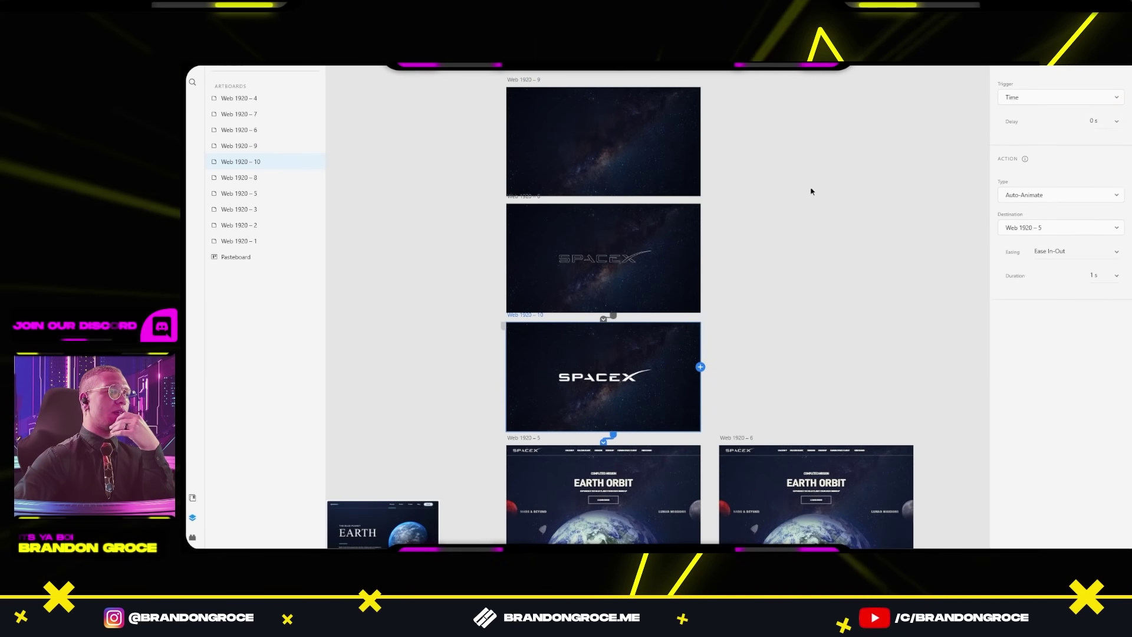
key("ctrl+Return")
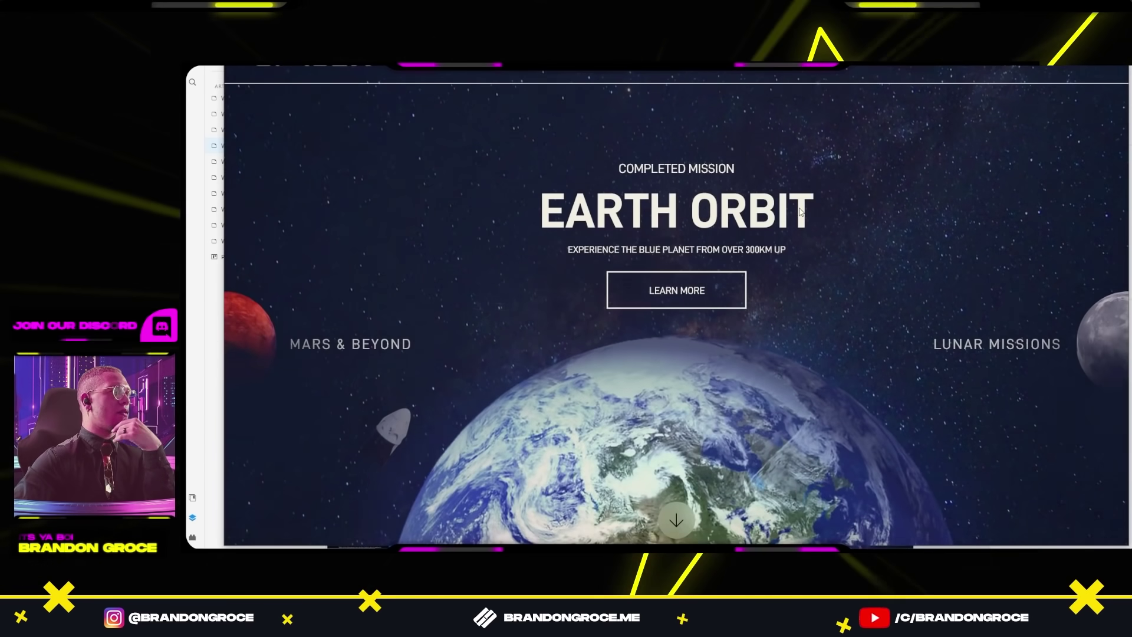
key("ctrl+w")
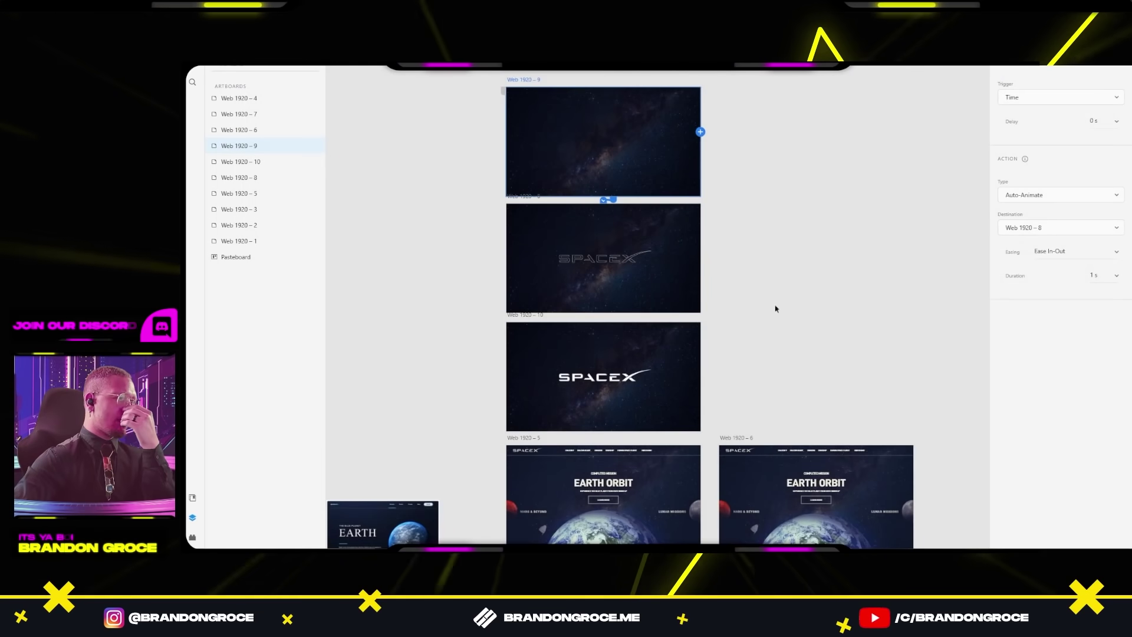
Step: In Web 1920 – 8, duplicate the top line below the SPACEX logo and widen both lines
left_click(606, 378)
left_click_drag(828, 377, 864, 204)
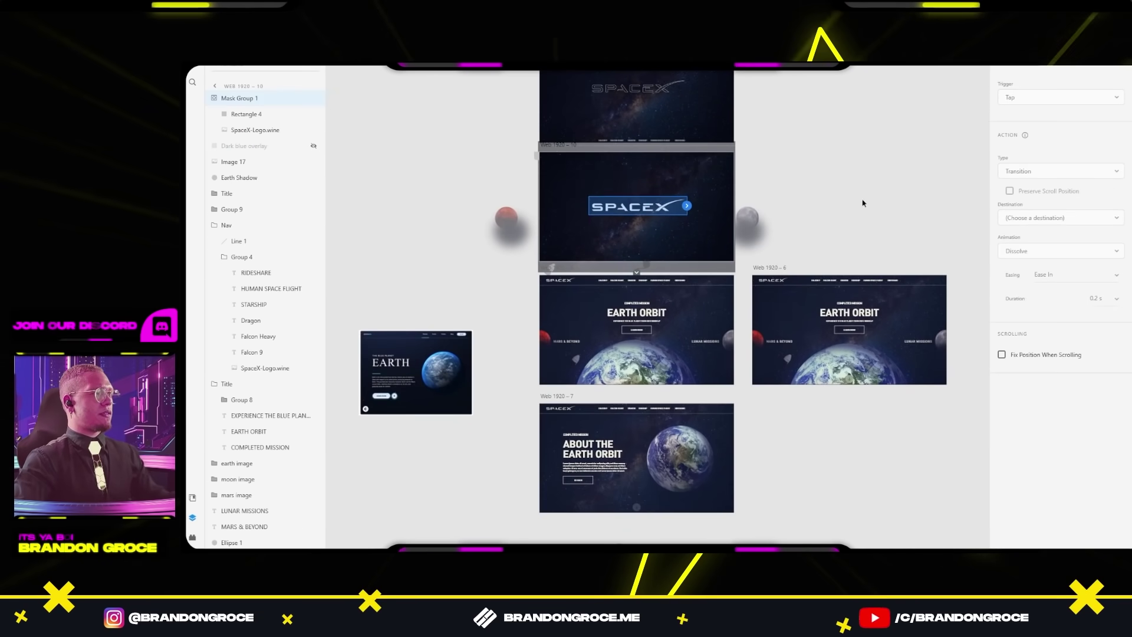
scroll(665, 227, "up", 3)
key("Escape")
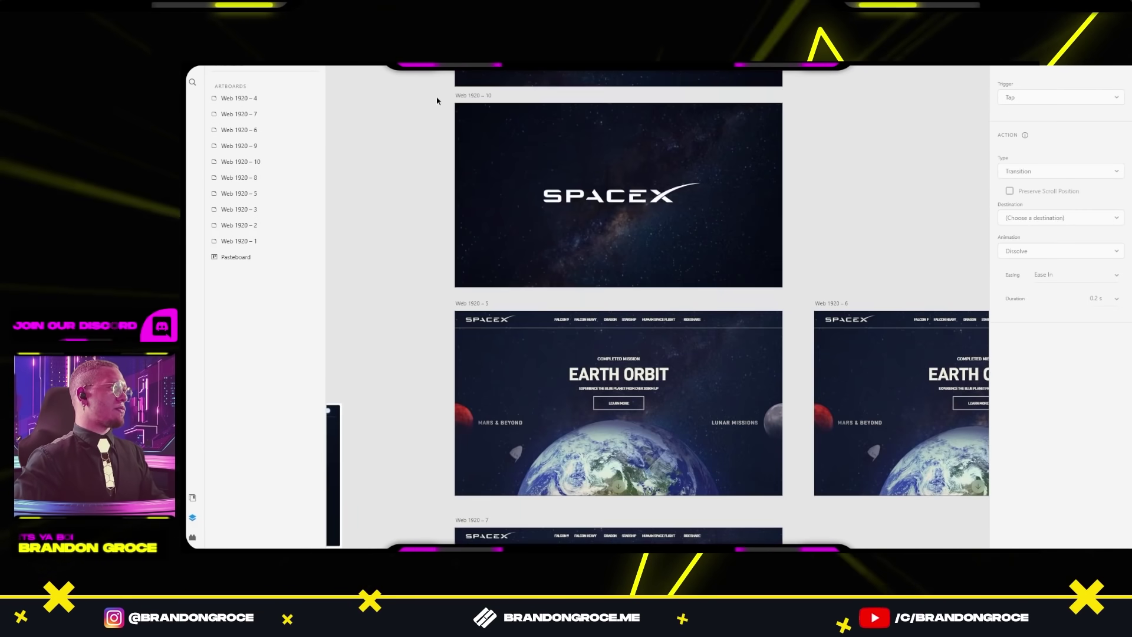
scroll(521, 223, "down", 5)
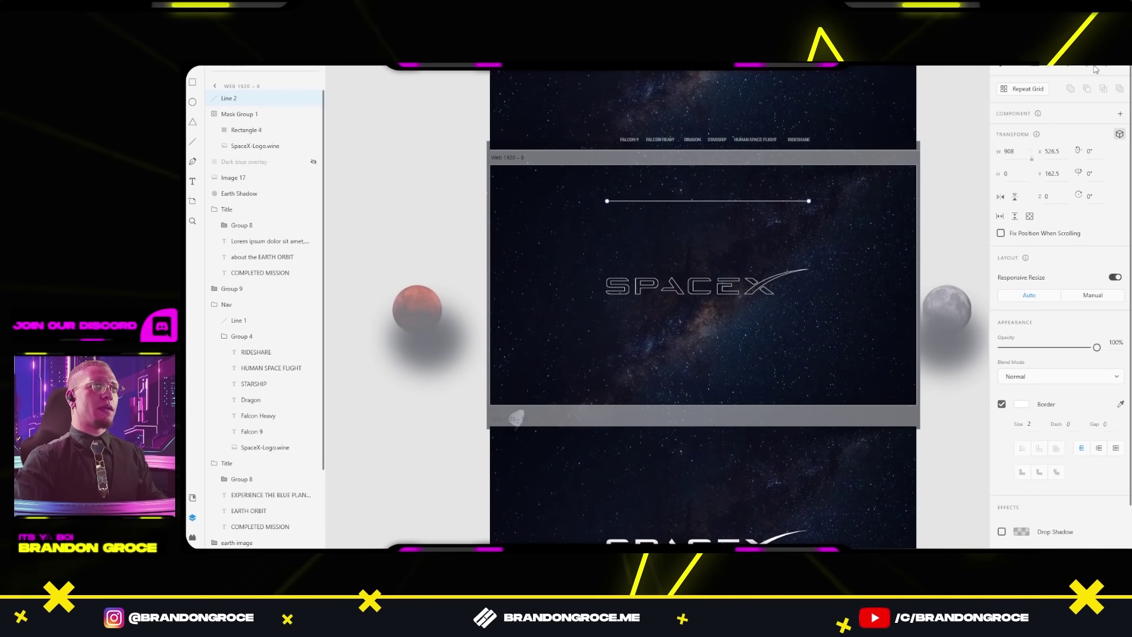
left_click_drag(716, 205, 730, 332)
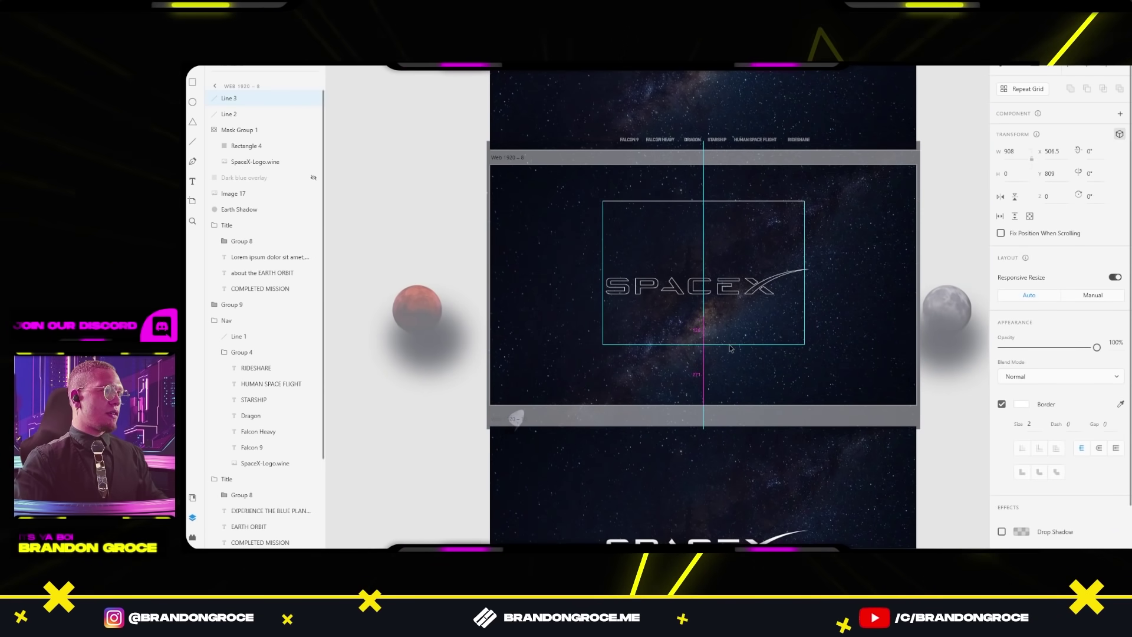
left_click(732, 348)
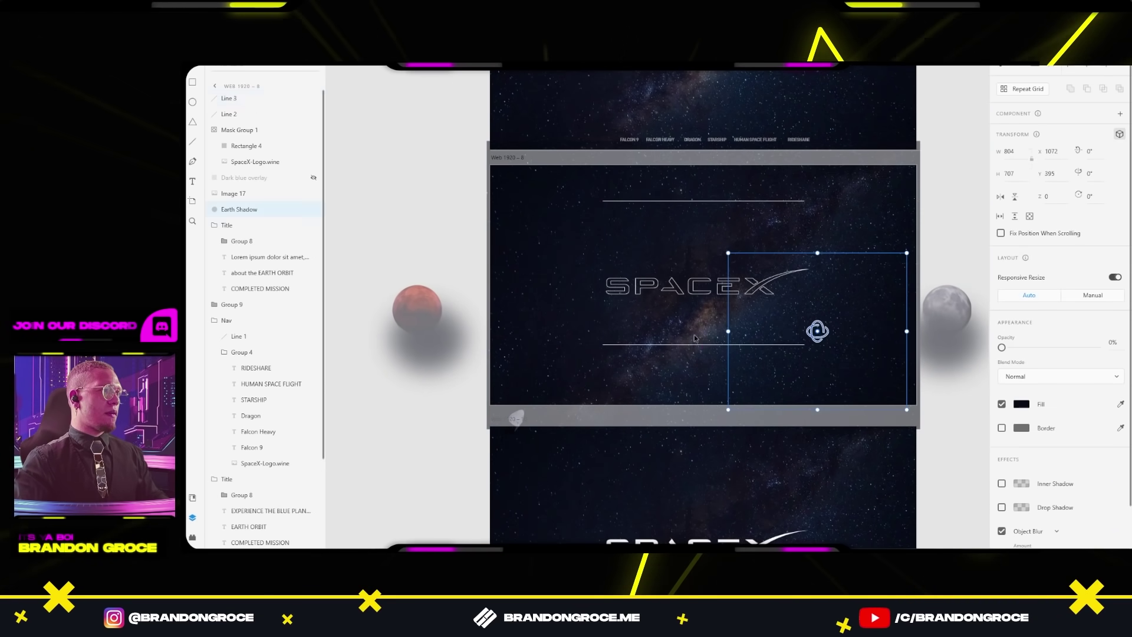
left_click(649, 345)
key("shift+Down")
key("shift+Down")
key("shift+Down")
key("shift+Down")
key("shift+Down")
key("shift+Down")
key("shift+Down")
key("shift+Down")
key("shift+Down")
key("shift+Down")
key("shift+Down")
key("shift+Down")
key("shift+Down")
key("shift+Down")
key("shift+Down")
key("shift+Down")
key("shift+Down")
key("shift+Down")
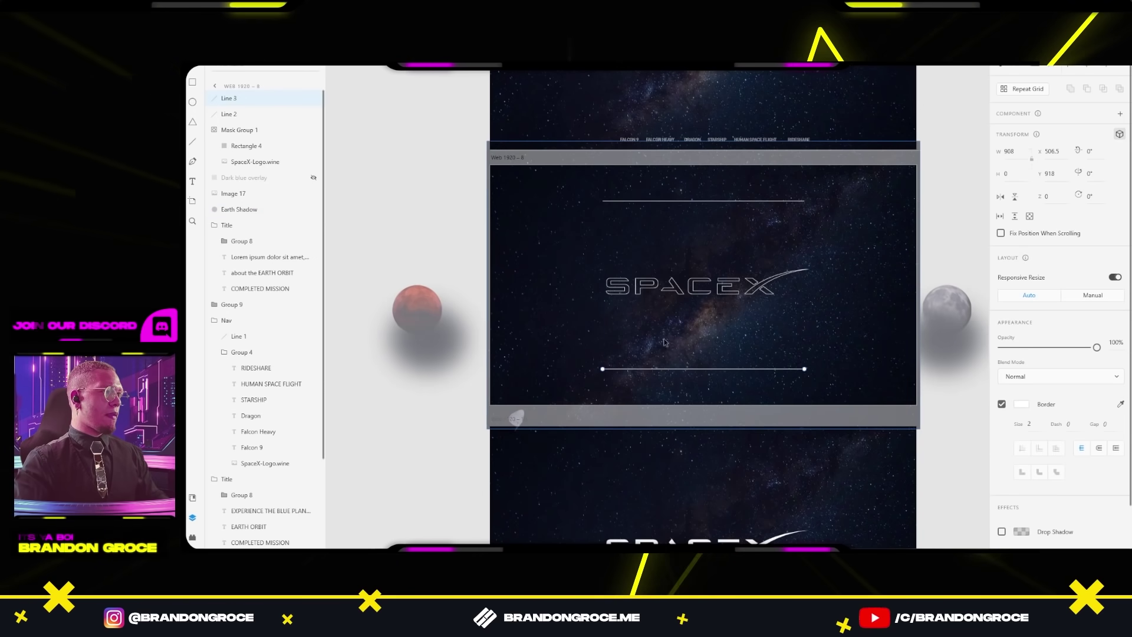
key("alt")
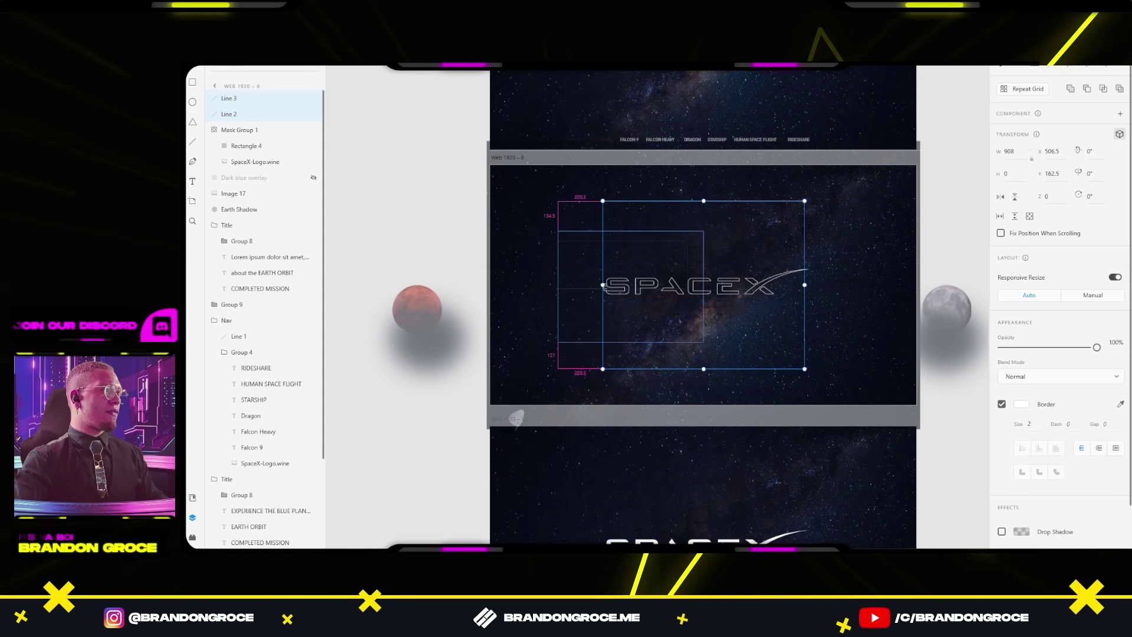
left_click_drag(603, 284, 525, 271)
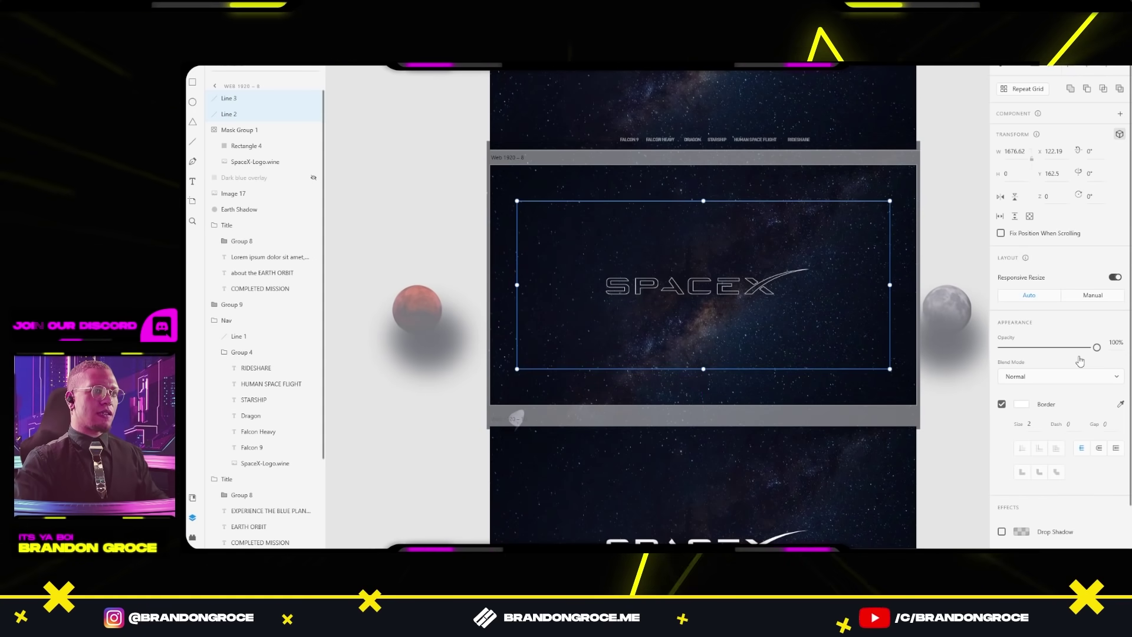
Step: Paste the two lines into the starfield artboard Web 1920 – 9
scroll(526, 271, "up", 5)
left_click(837, 236)
scroll(825, 236, "down", 2)
scroll(783, 202, "up", 2)
key("ctrl+v")
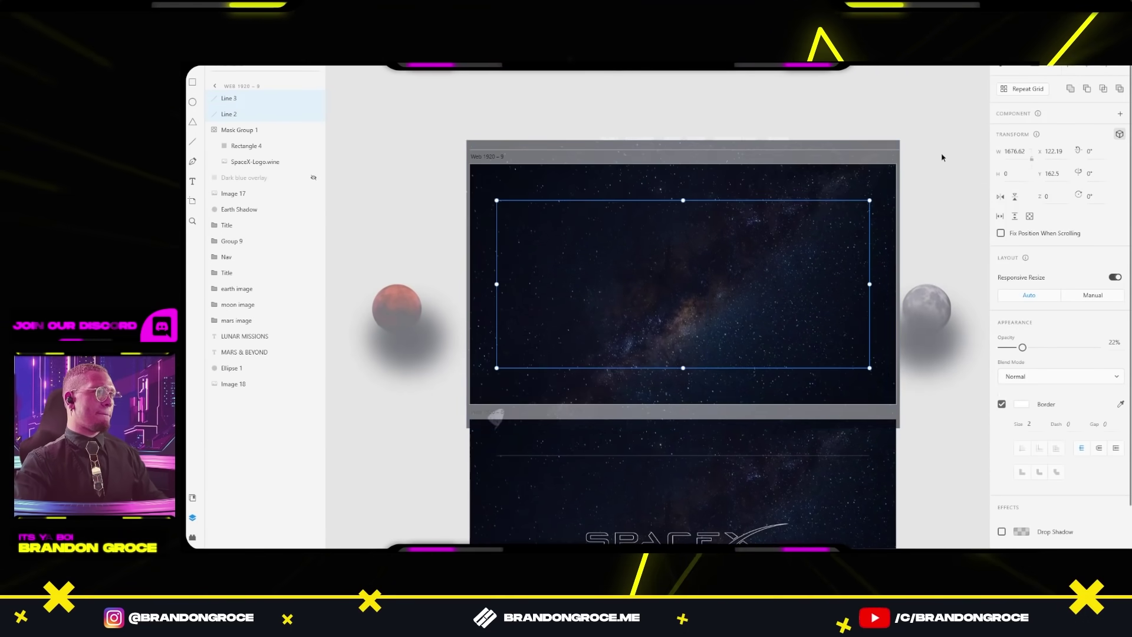
Step: Shrink both pasted lines in Web 1920 – 9 to tiny stubs
scroll(783, 202, "left", 2)
left_click(566, 204)
left_click_drag(560, 200, 573, 200)
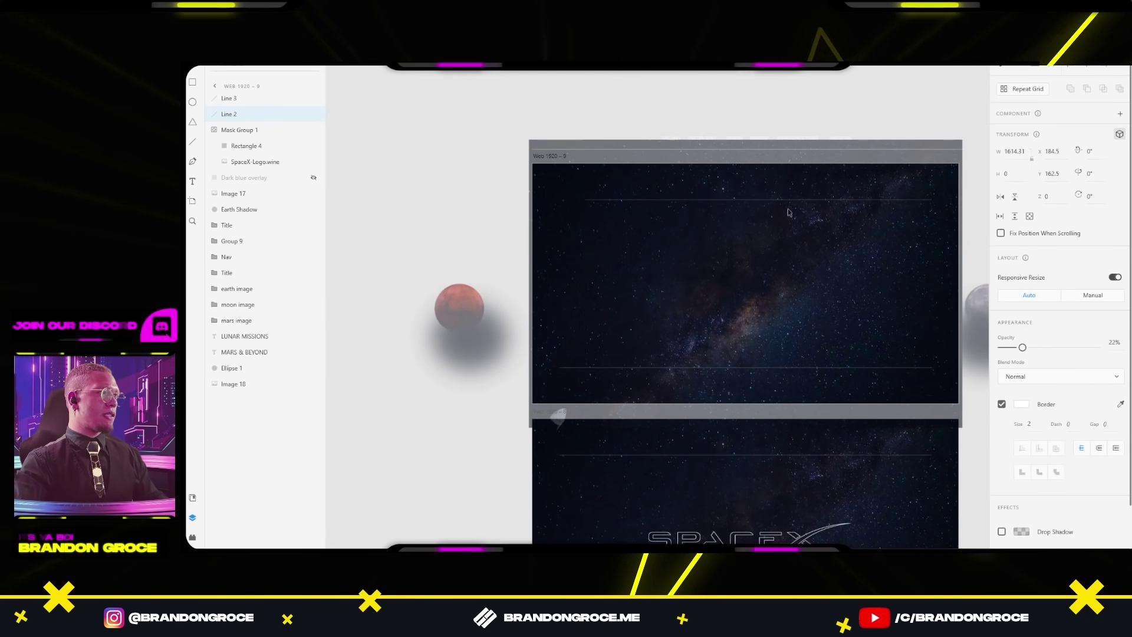
key("ctrl+z")
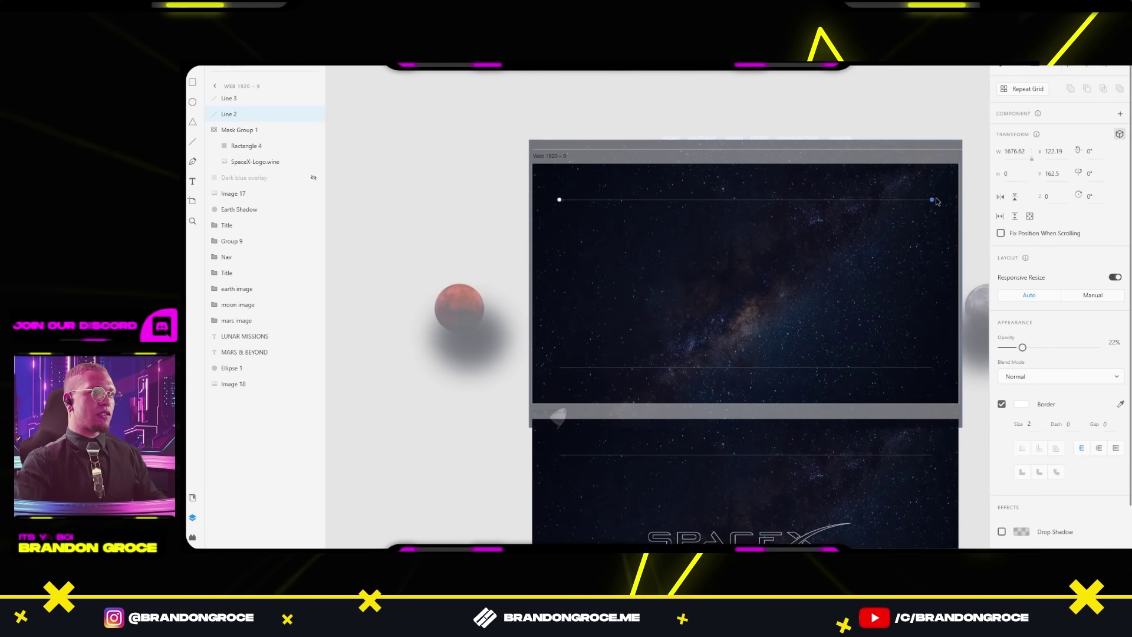
left_click_drag(609, 216, 575, 208)
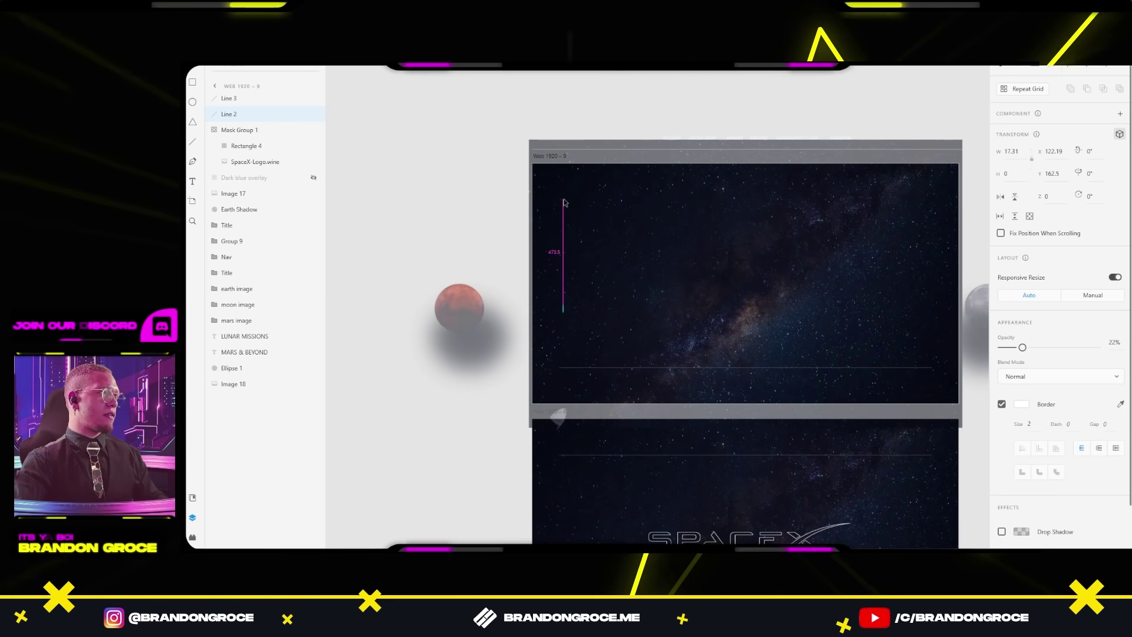
left_click_drag(927, 370, 930, 369)
left_click(561, 201)
scroll(561, 201, "up", 5)
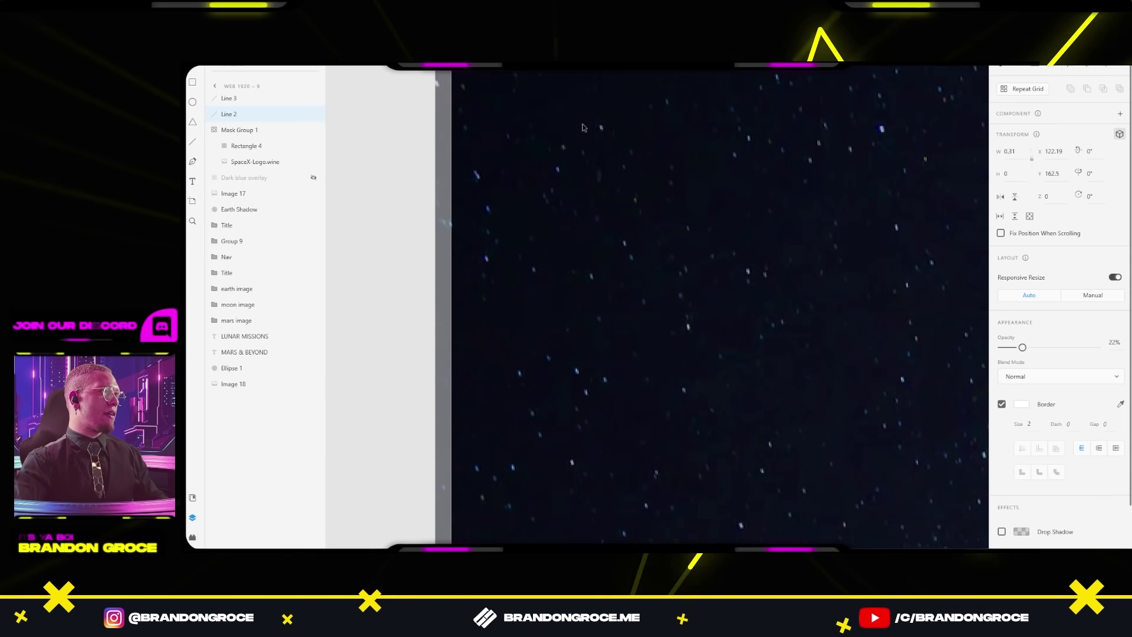
scroll(721, 157, "down", 5)
Step: Preview the lined SPACEX intro into EARTH ORBIT, then follow LEARN MORE to About the Earth Orbit
key("Escape")
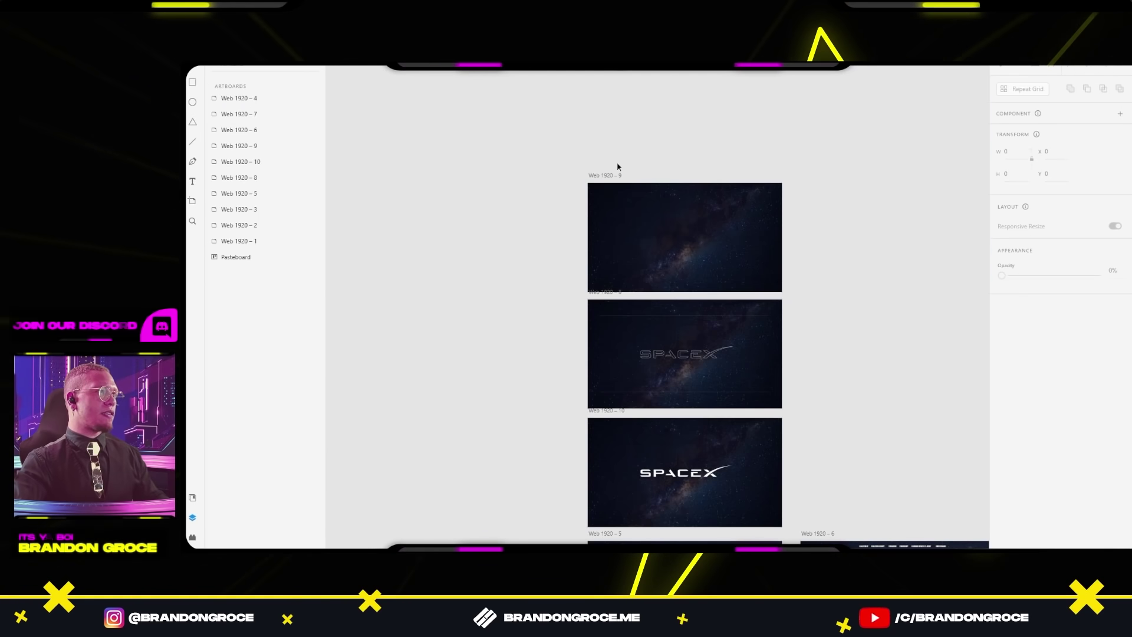
key("ctrl+Return")
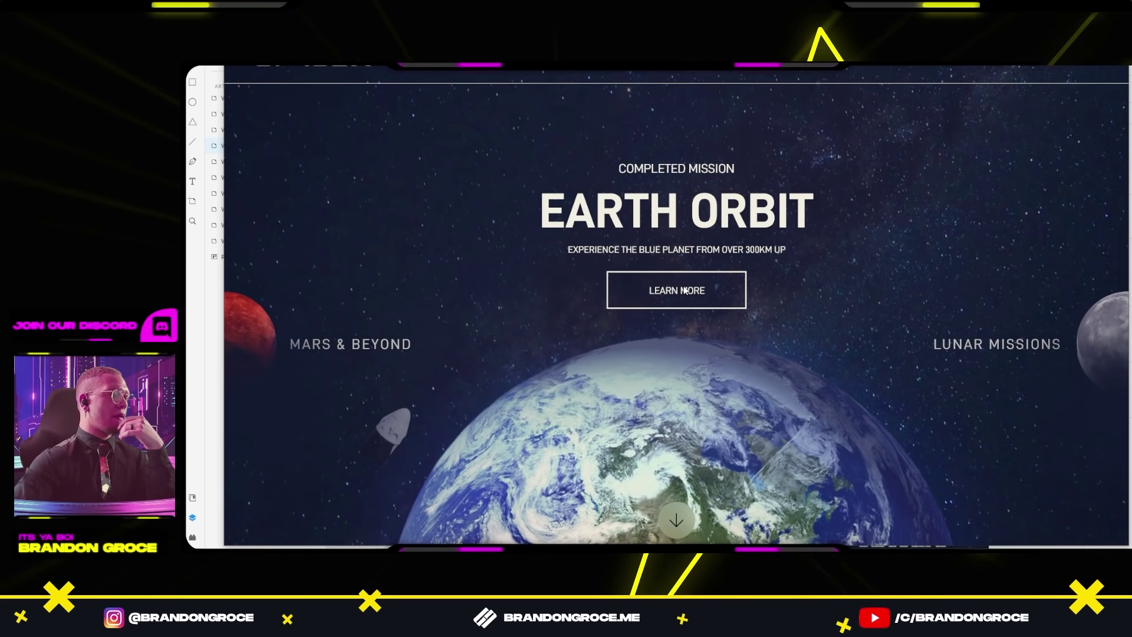
left_click(685, 290)
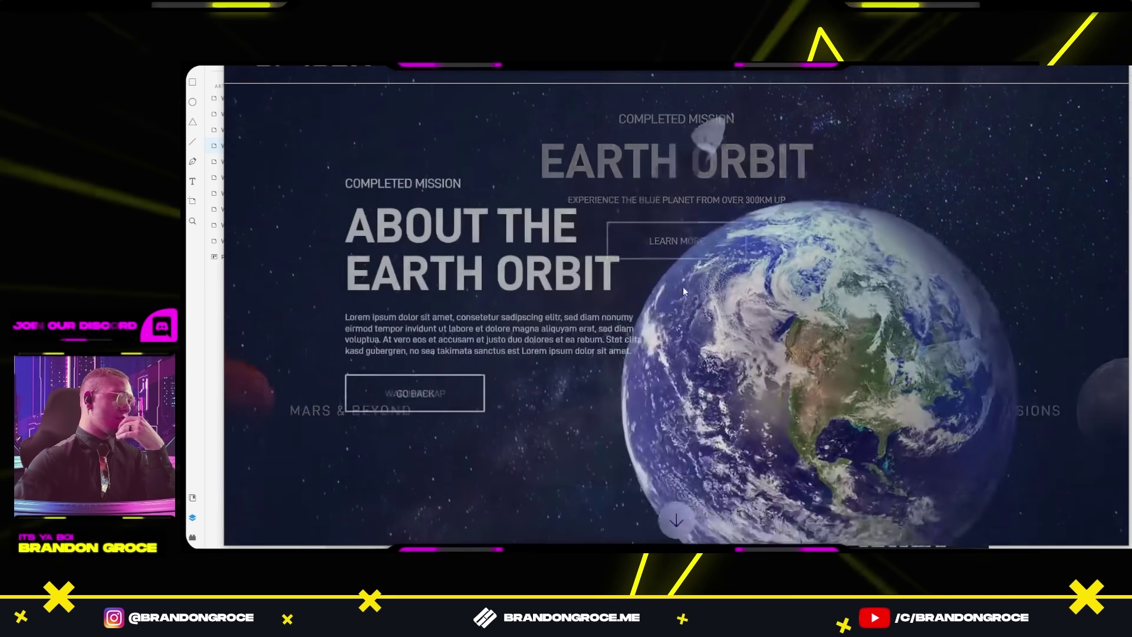